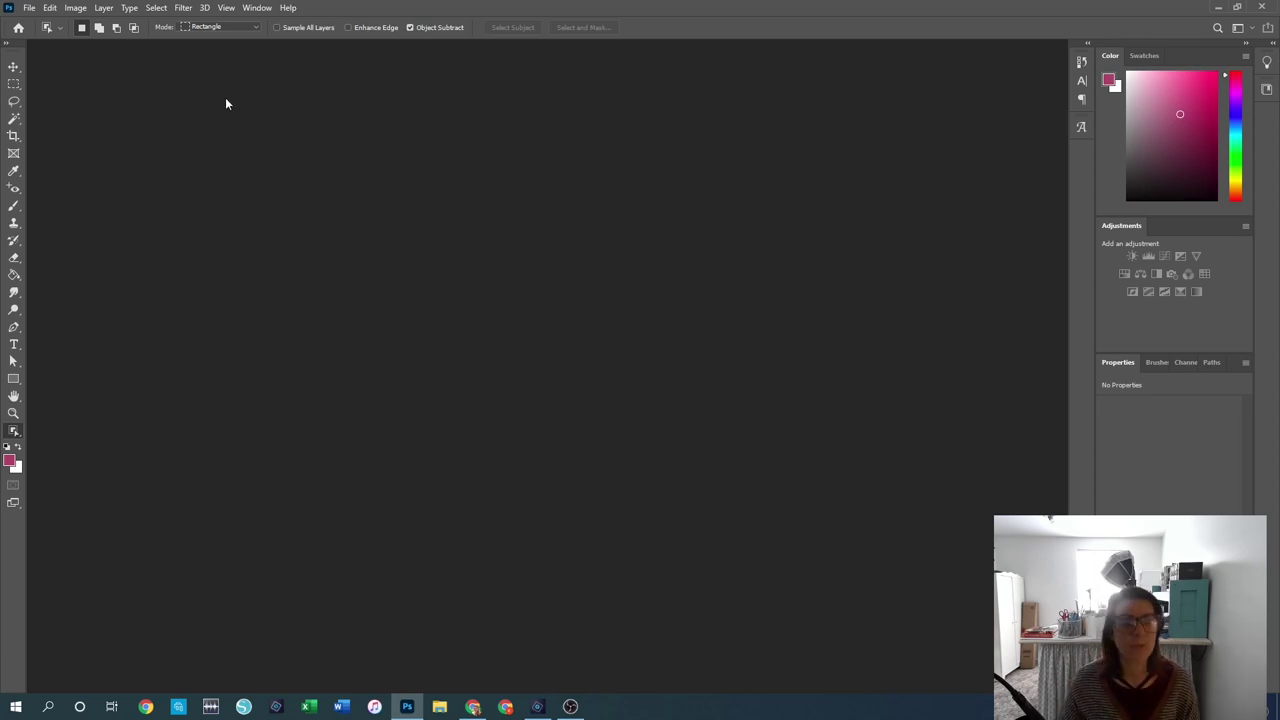
Step: Open the TheStory three-panel journal card PNG and select the Move tool
click(262, 8)
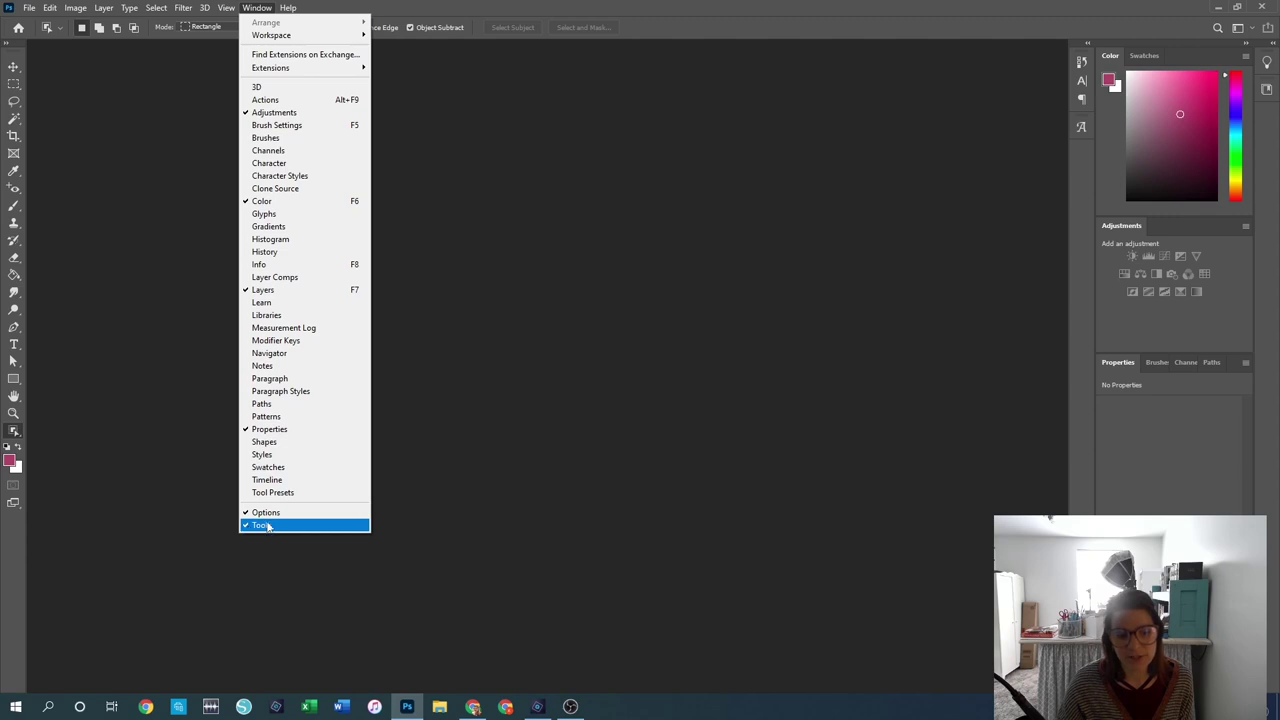
click(173, 434)
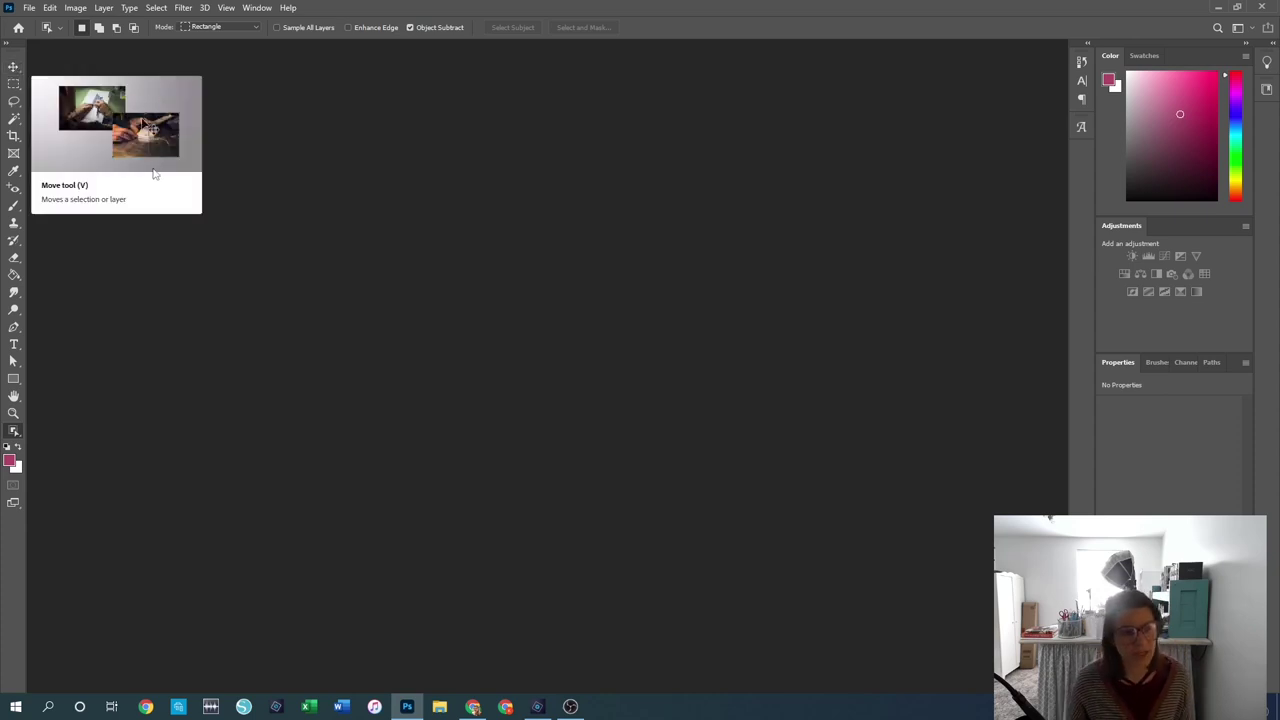
double_click(516, 307)
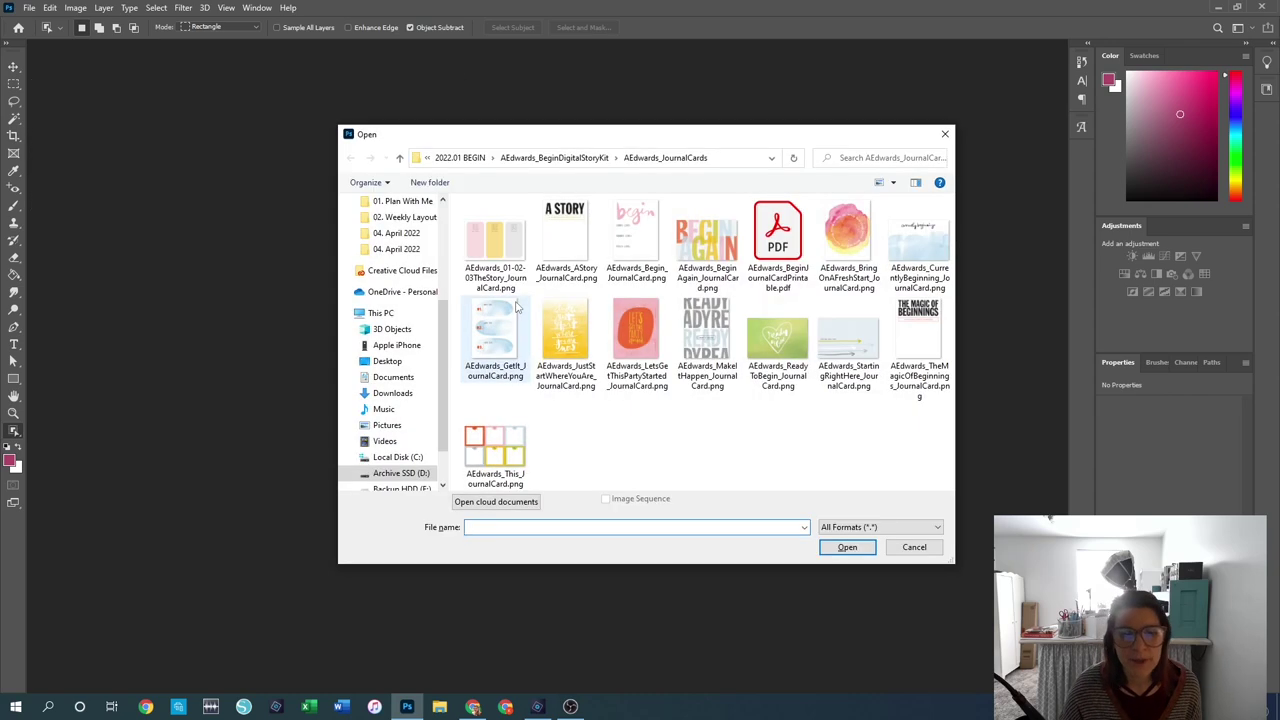
double_click(500, 252)
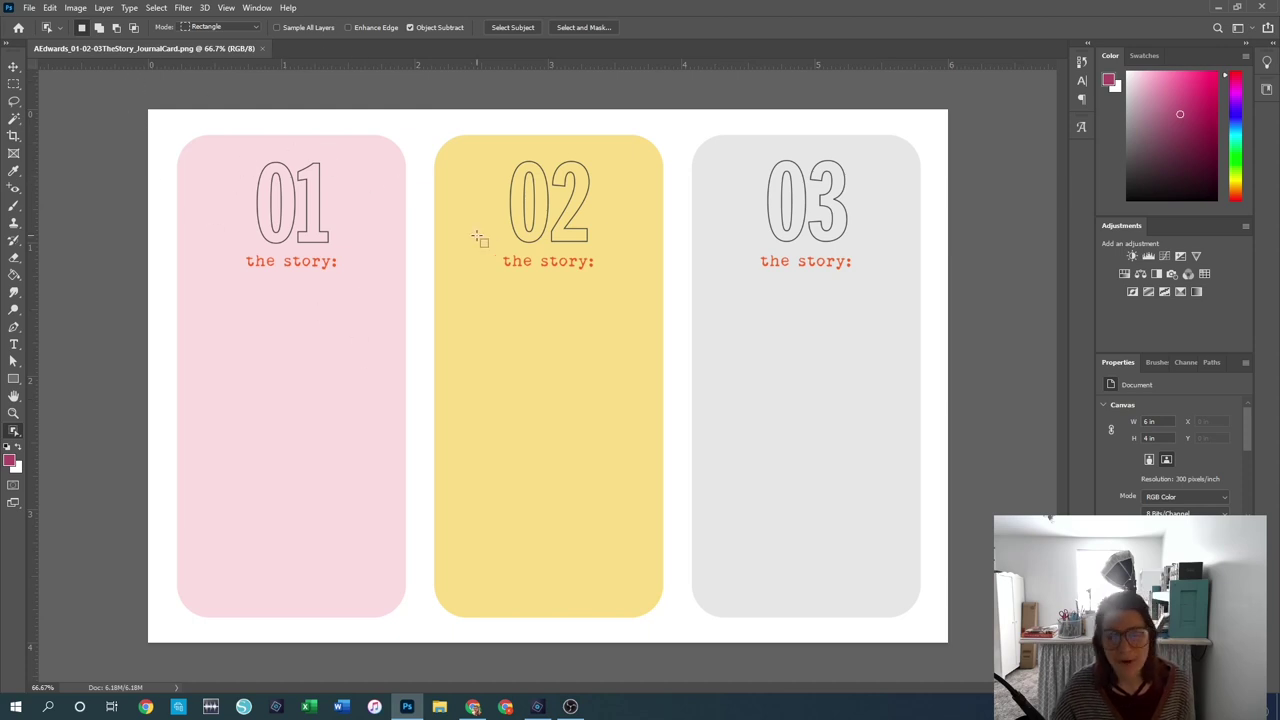
click(12, 70)
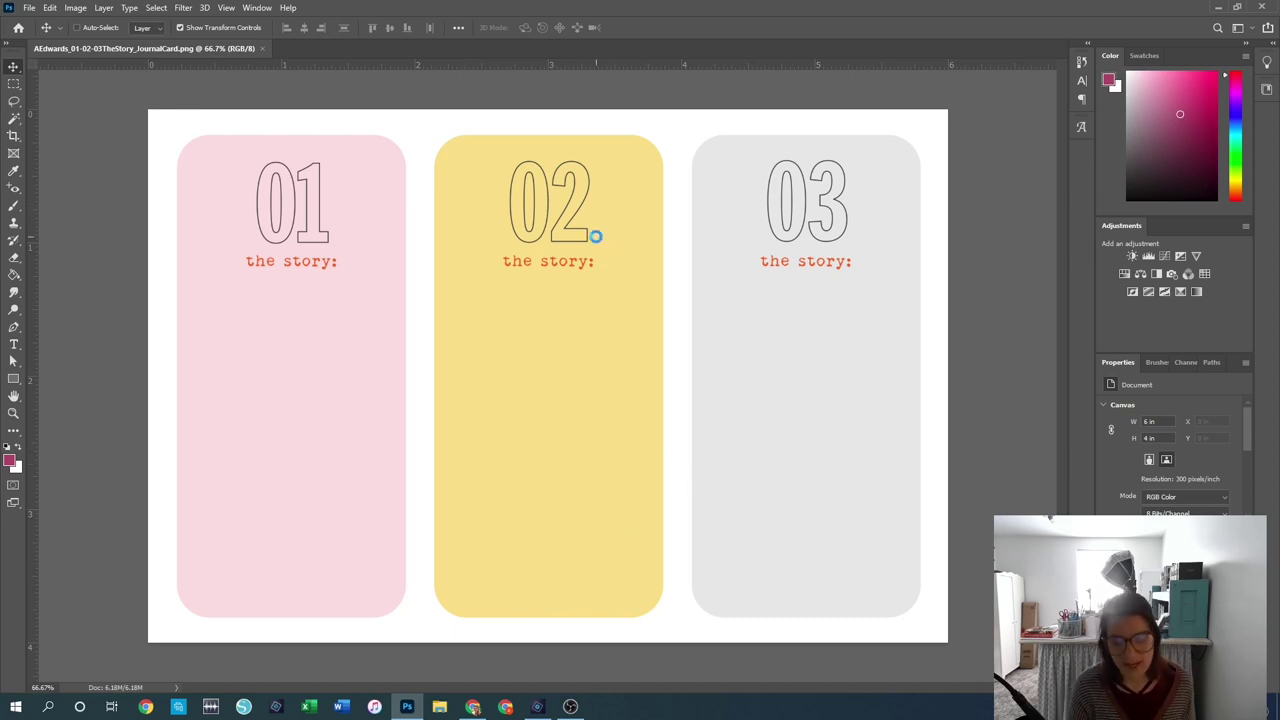
Step: Open the AStory PNG, drag it into the TheStory card, shift it, then undo
key(ctrl+o)
double_click(567, 245)
click(557, 263)
drag(192, 53, 641, 441)
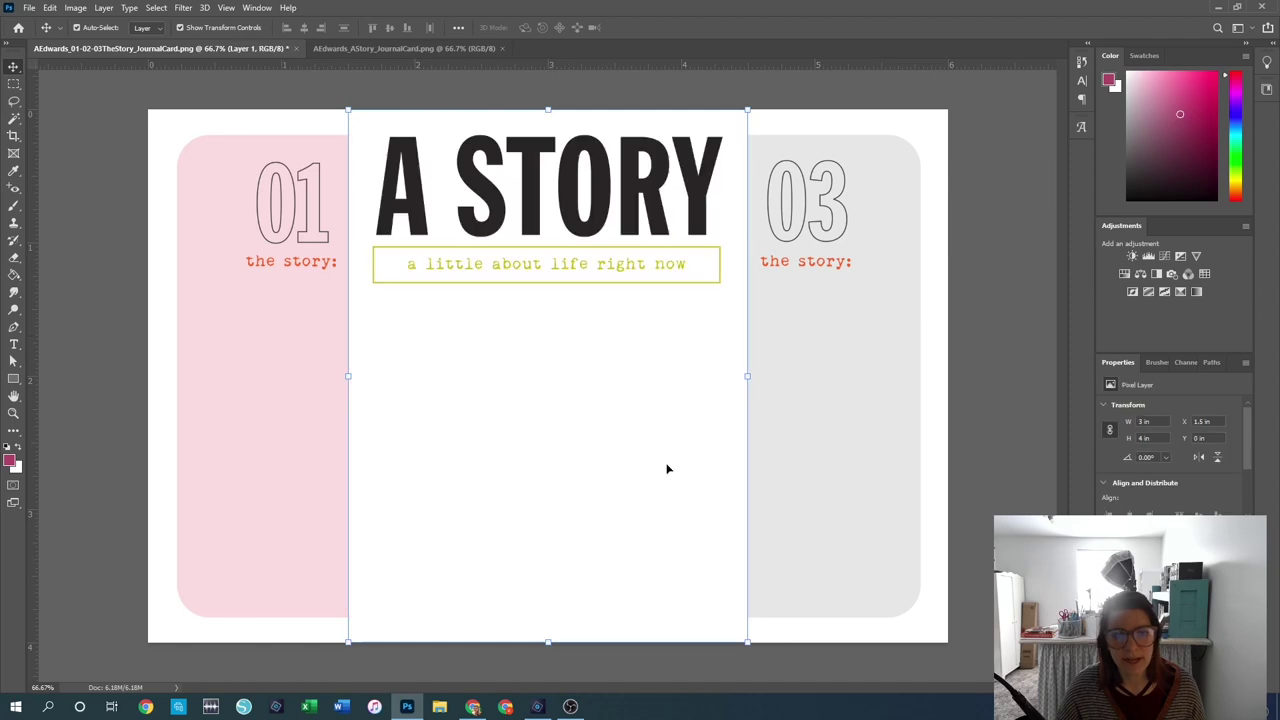
click(1026, 381)
drag(511, 334, 418, 326)
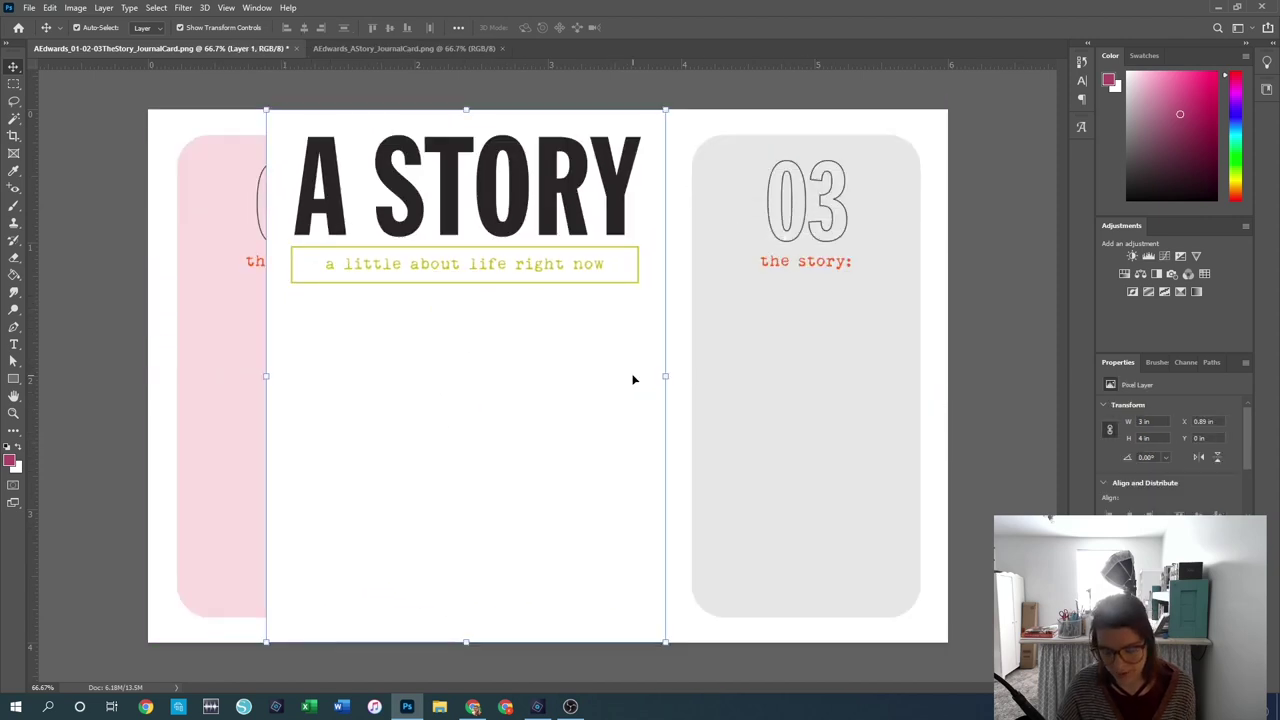
key(ctrl+z)
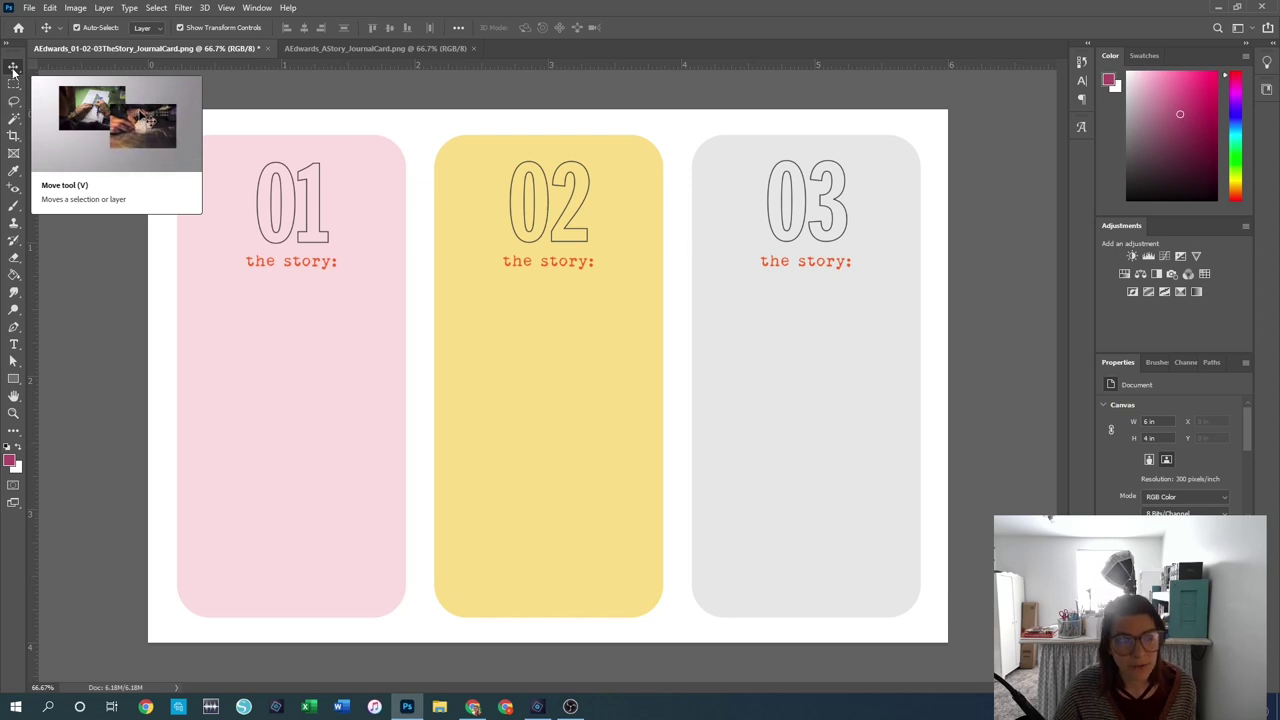
Step: Check the Move tool group, then switch to the Rectangular Marquee and view its shape modes
click(13, 69)
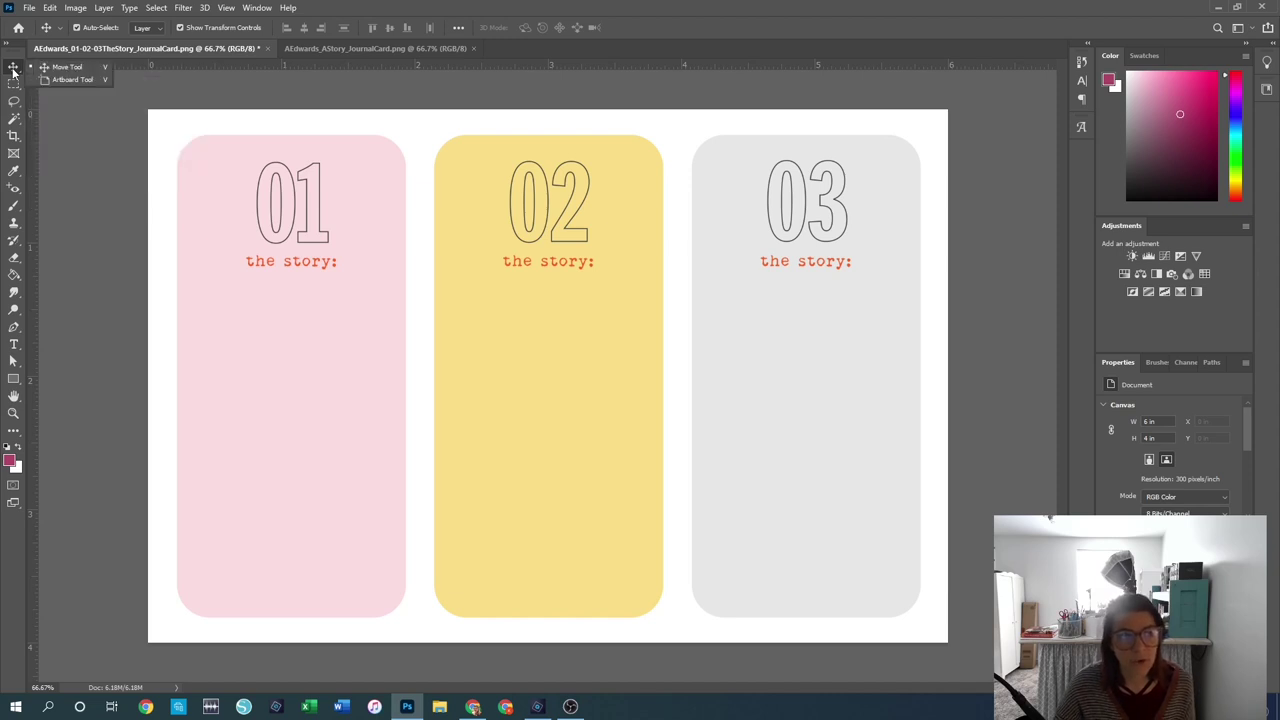
click(63, 70)
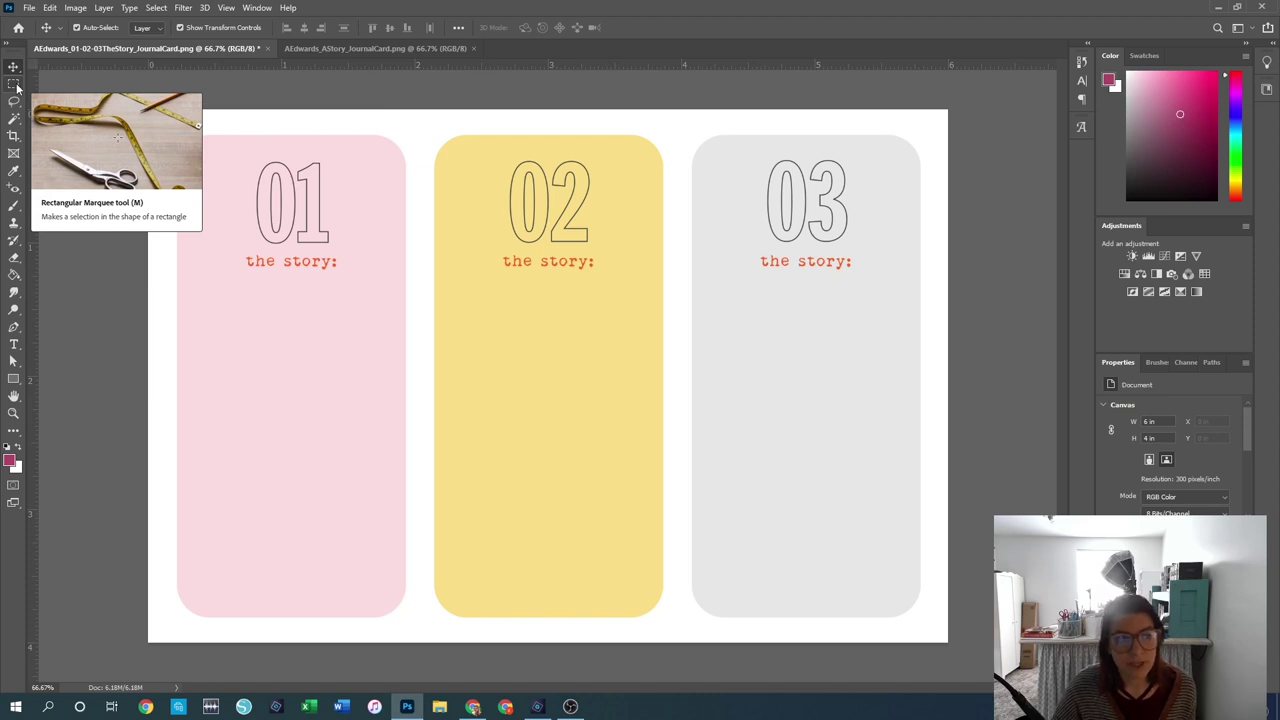
click(17, 88)
click(17, 88)
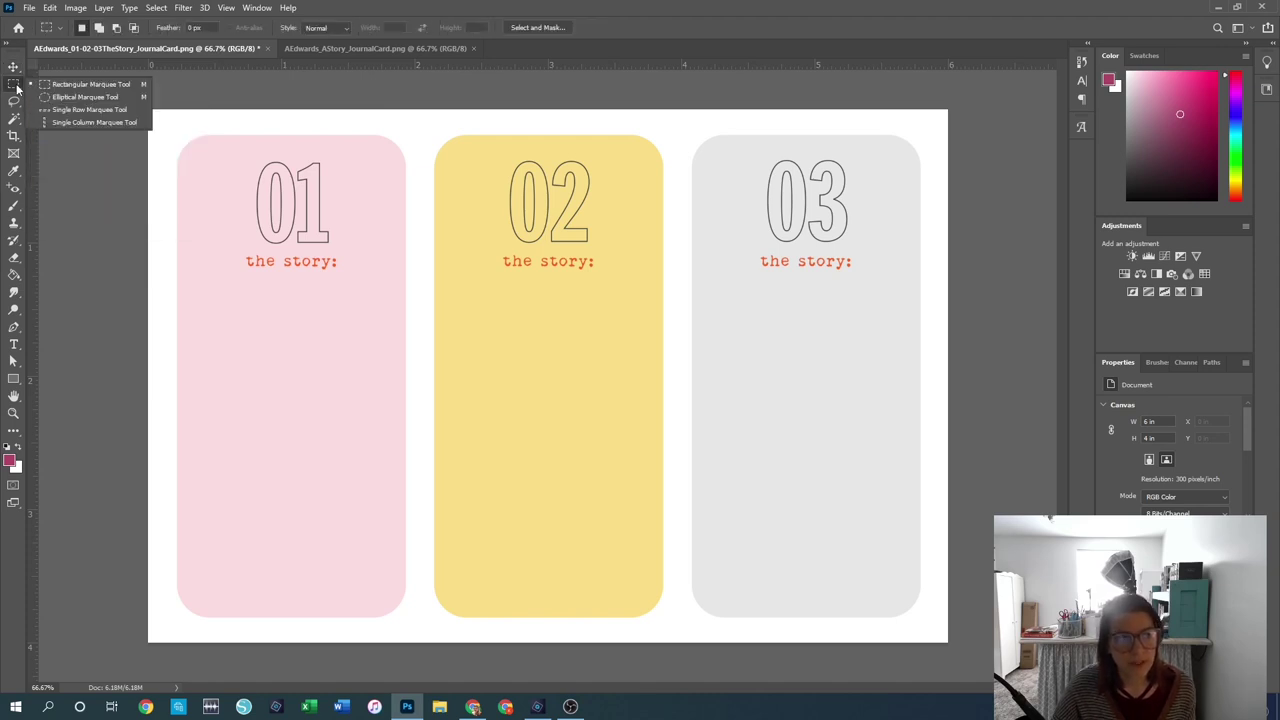
Step: Draw a rectangular marquee around the entire pink 01 panel
click(82, 88)
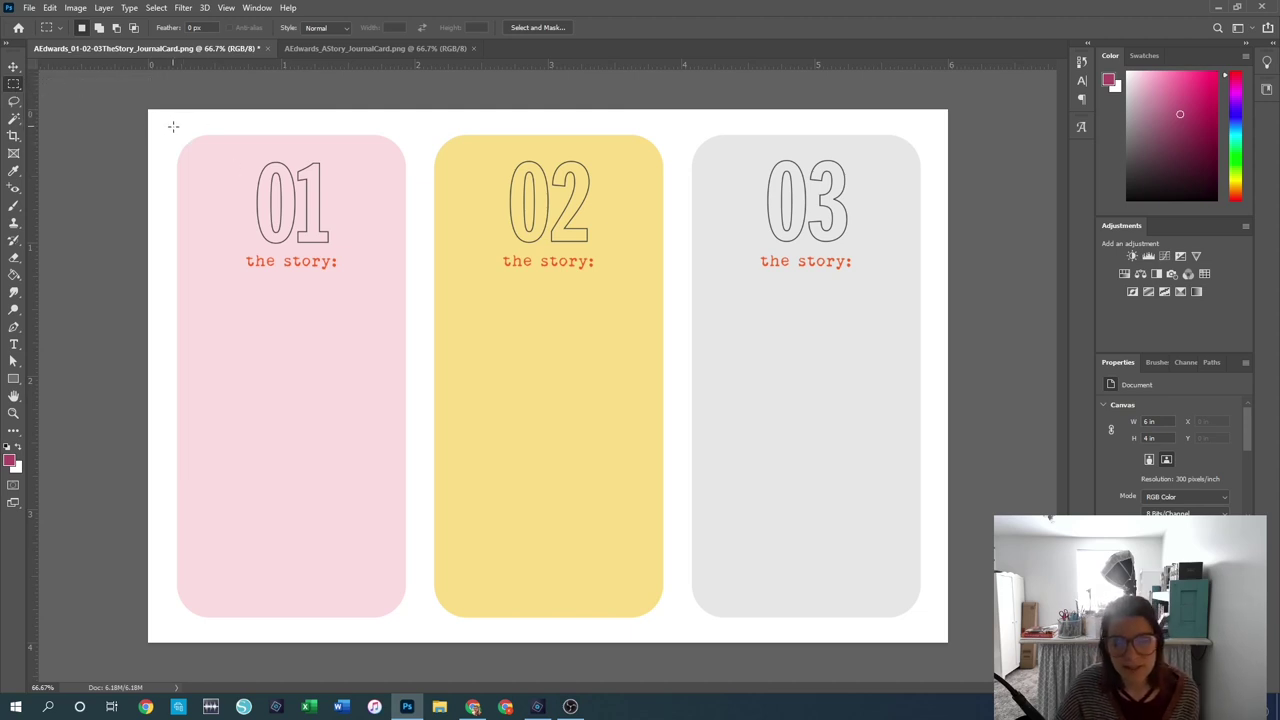
drag(172, 130, 416, 629)
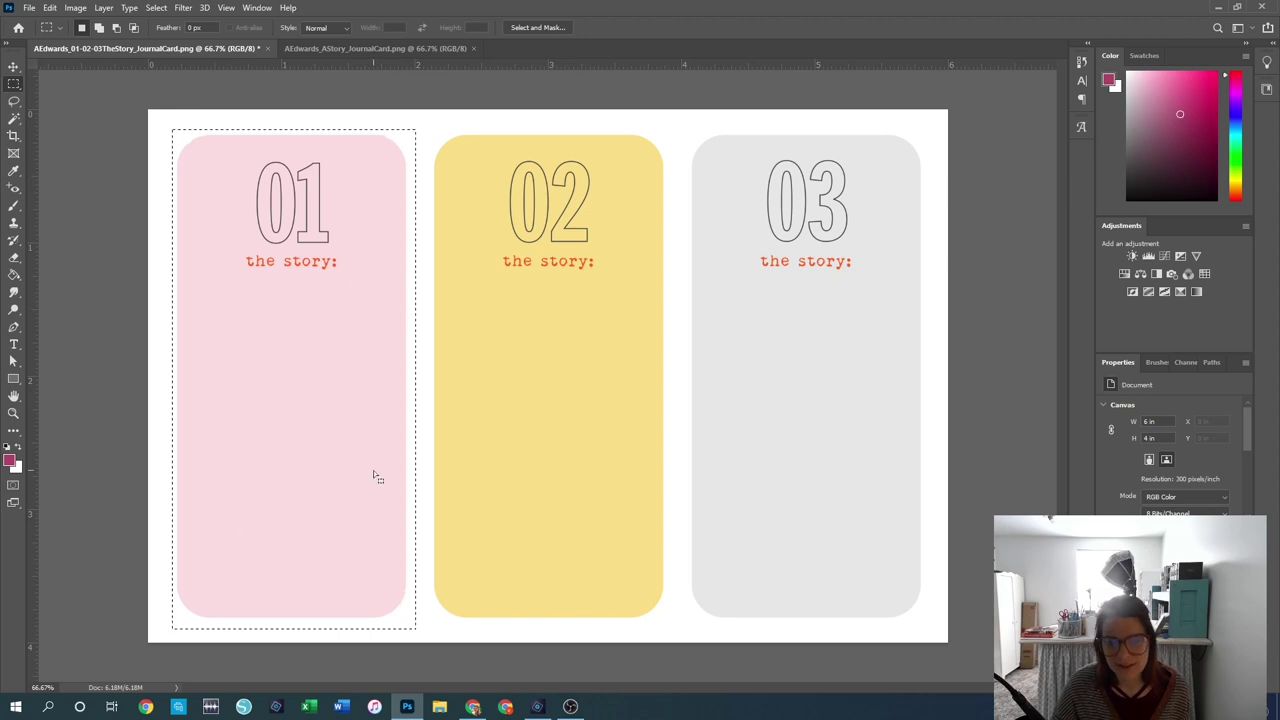
right_click(315, 339)
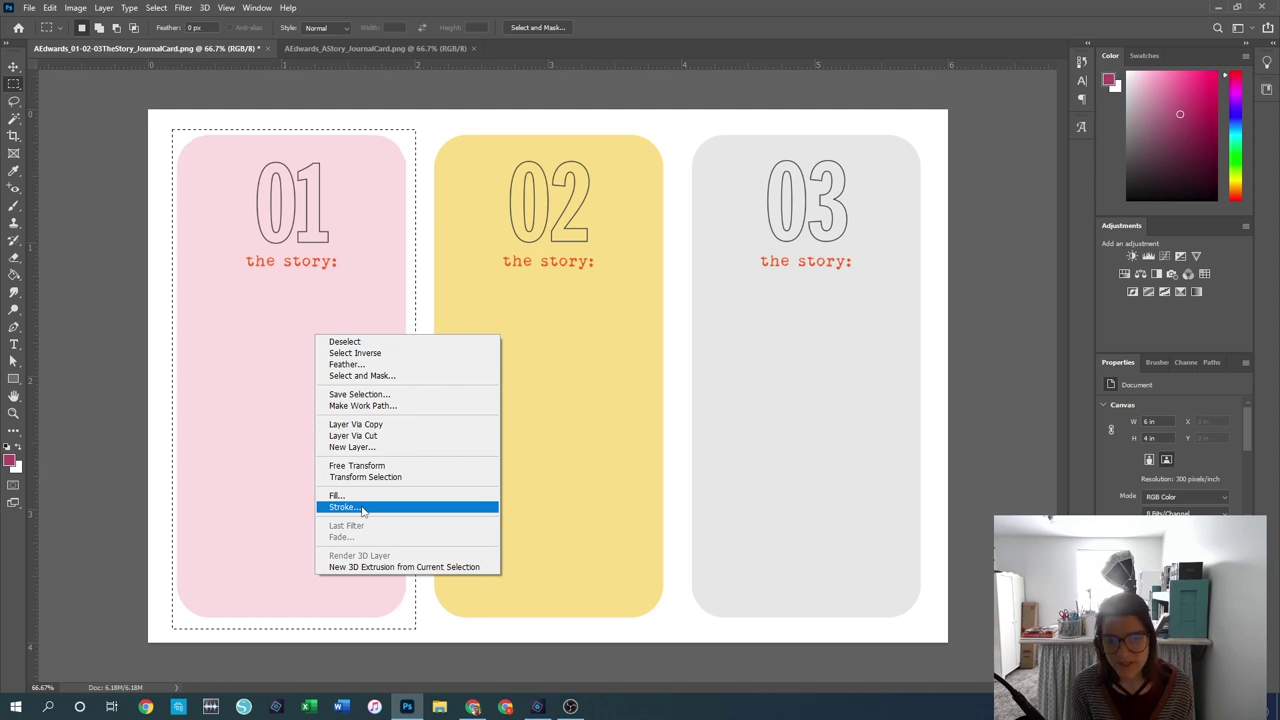
click(288, 325)
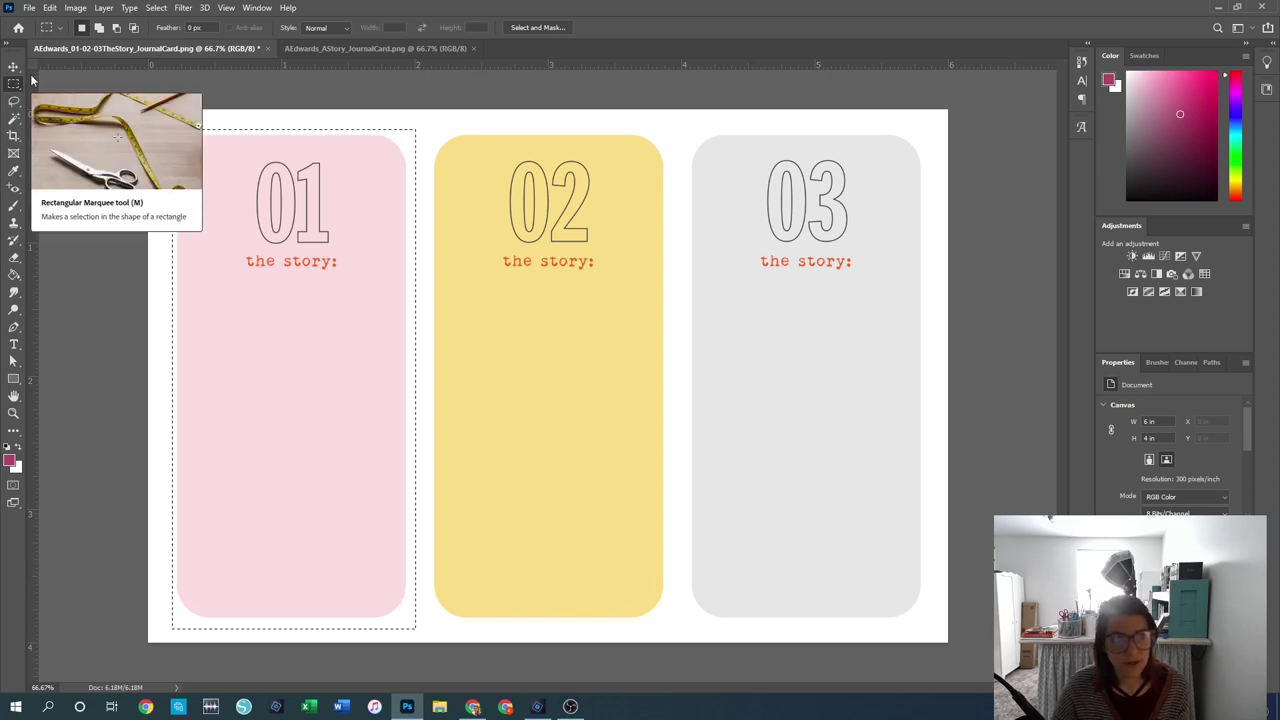
Step: Deselect, then draw an elliptical selection around the pink 01 panel, redrawing it once
click(487, 285)
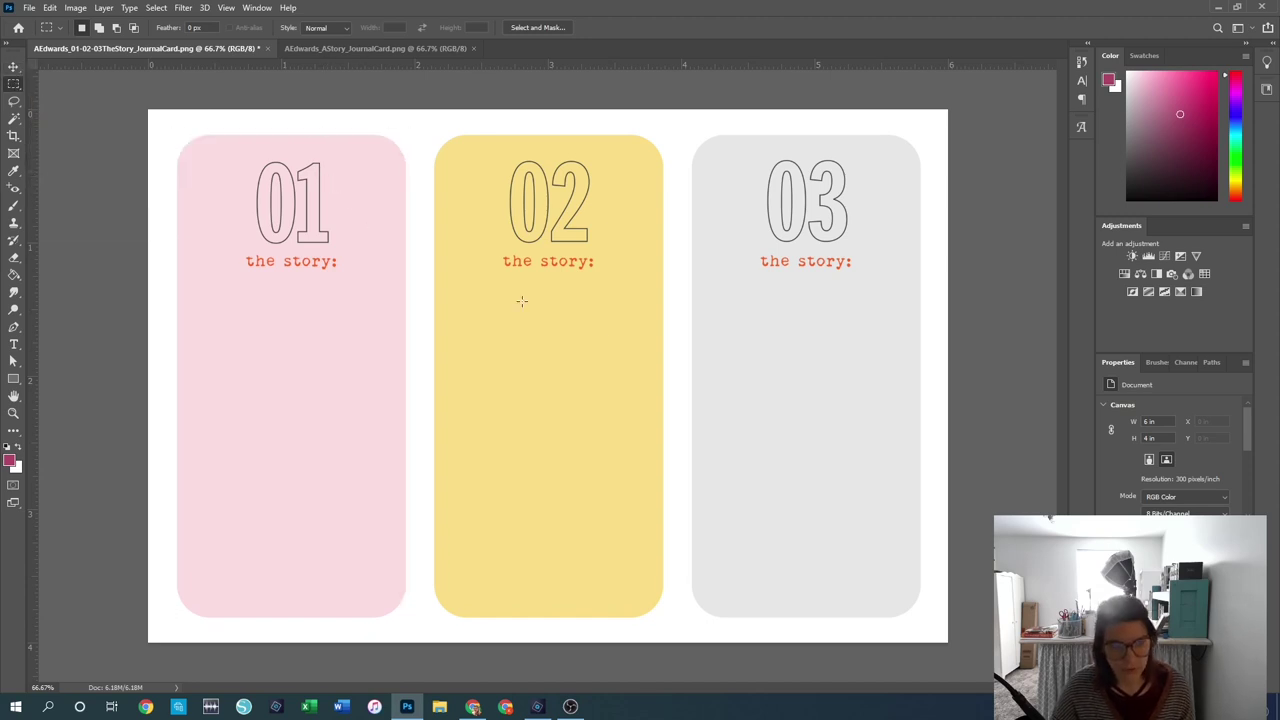
right_click(14, 84)
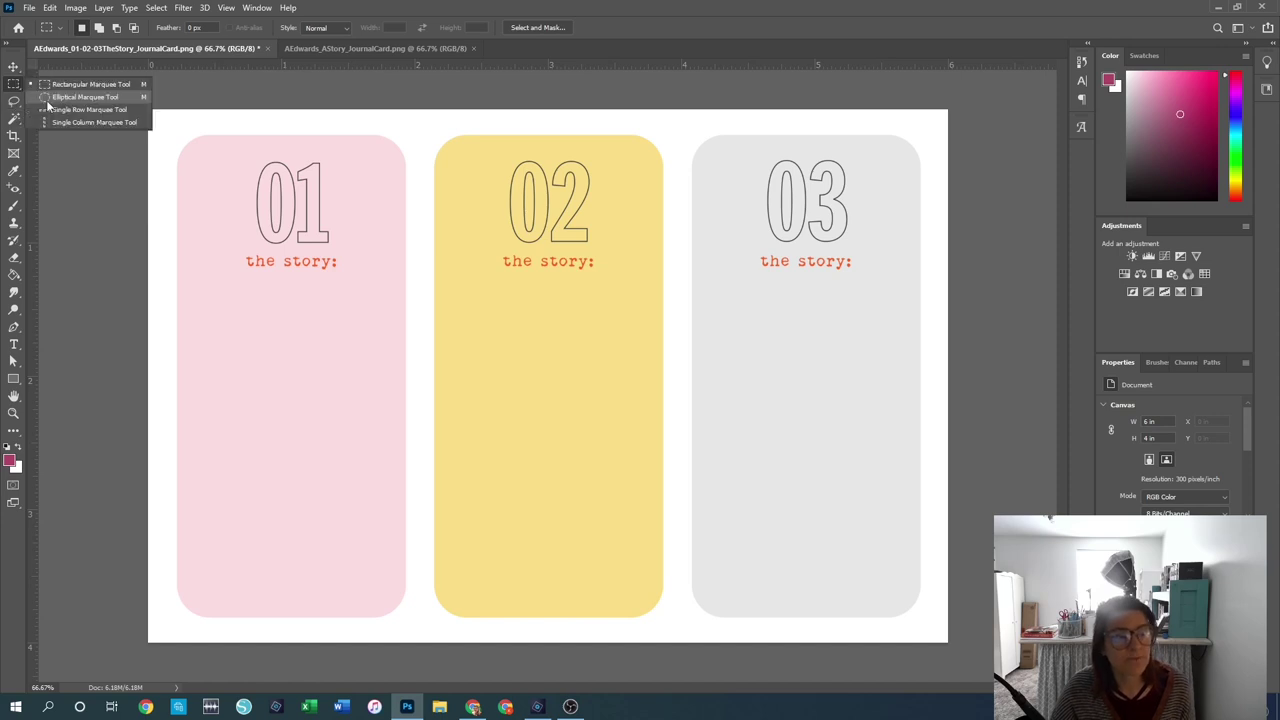
click(85, 97)
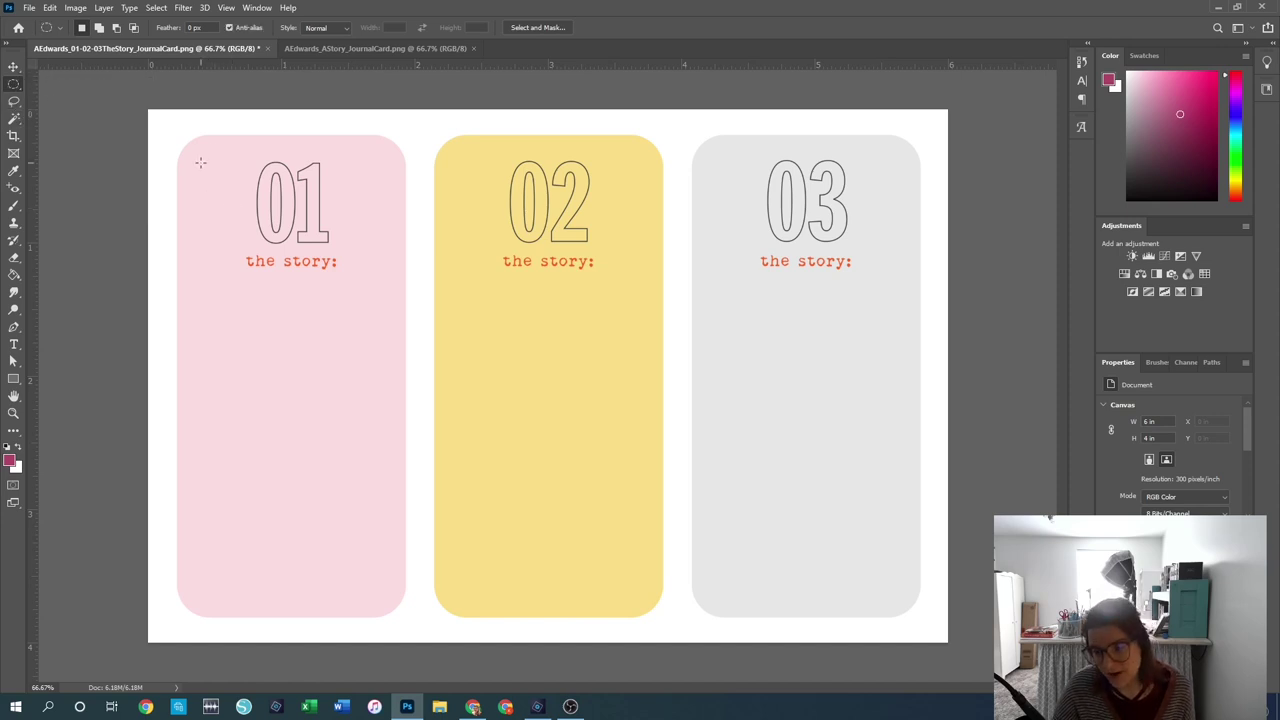
drag(168, 130, 389, 369)
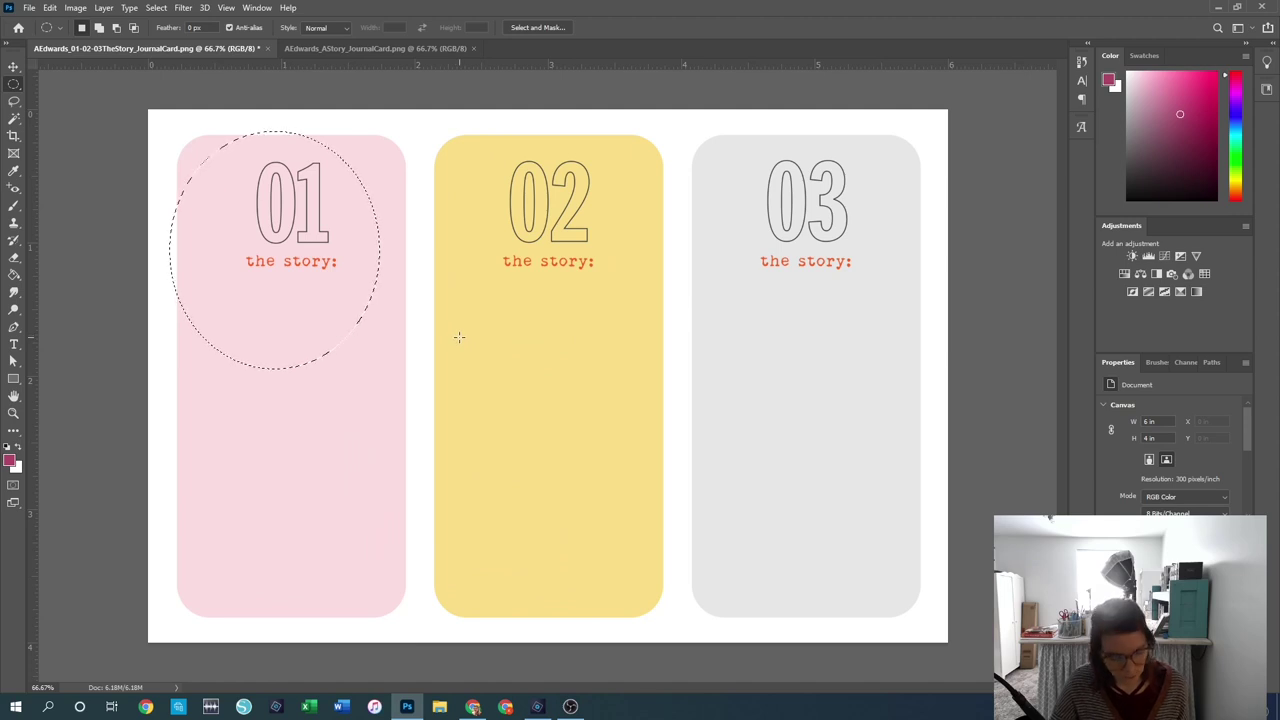
key(ctrl+d)
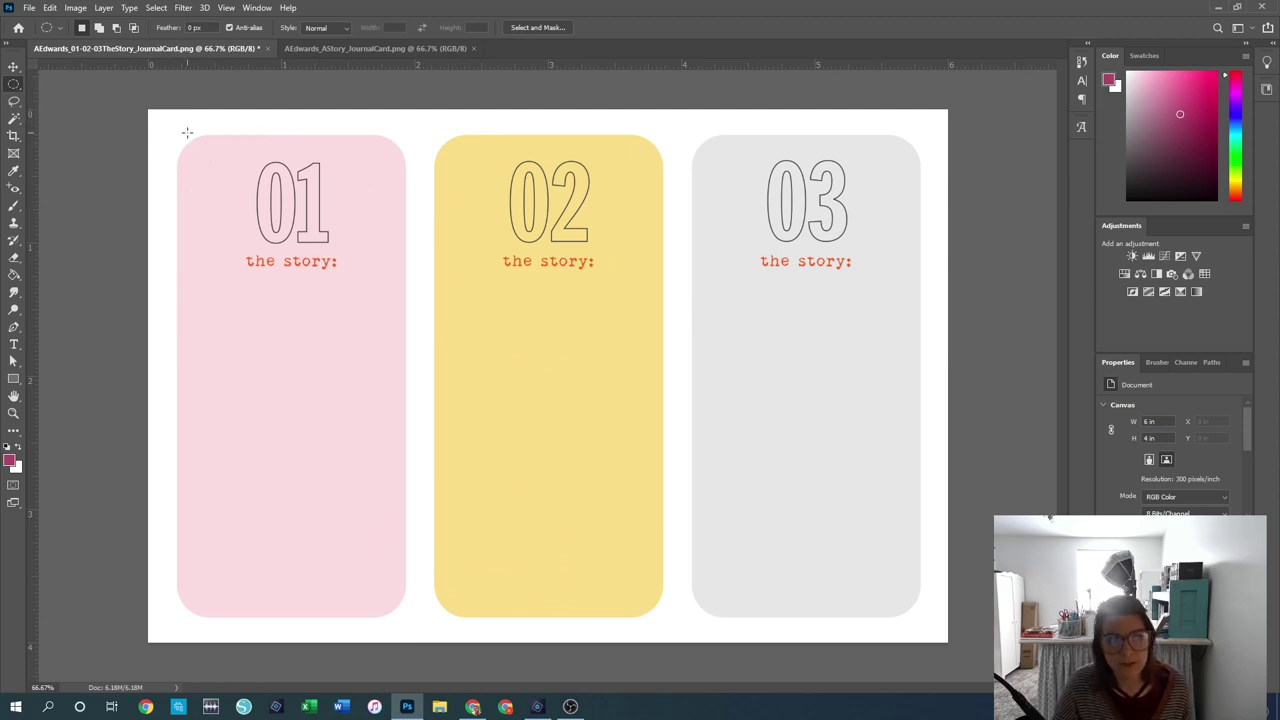
drag(219, 171, 398, 430)
Step: Draw and enlarge a rectangular selection on the yellow 02 panel, then clear all selections
right_click(14, 84)
click(70, 85)
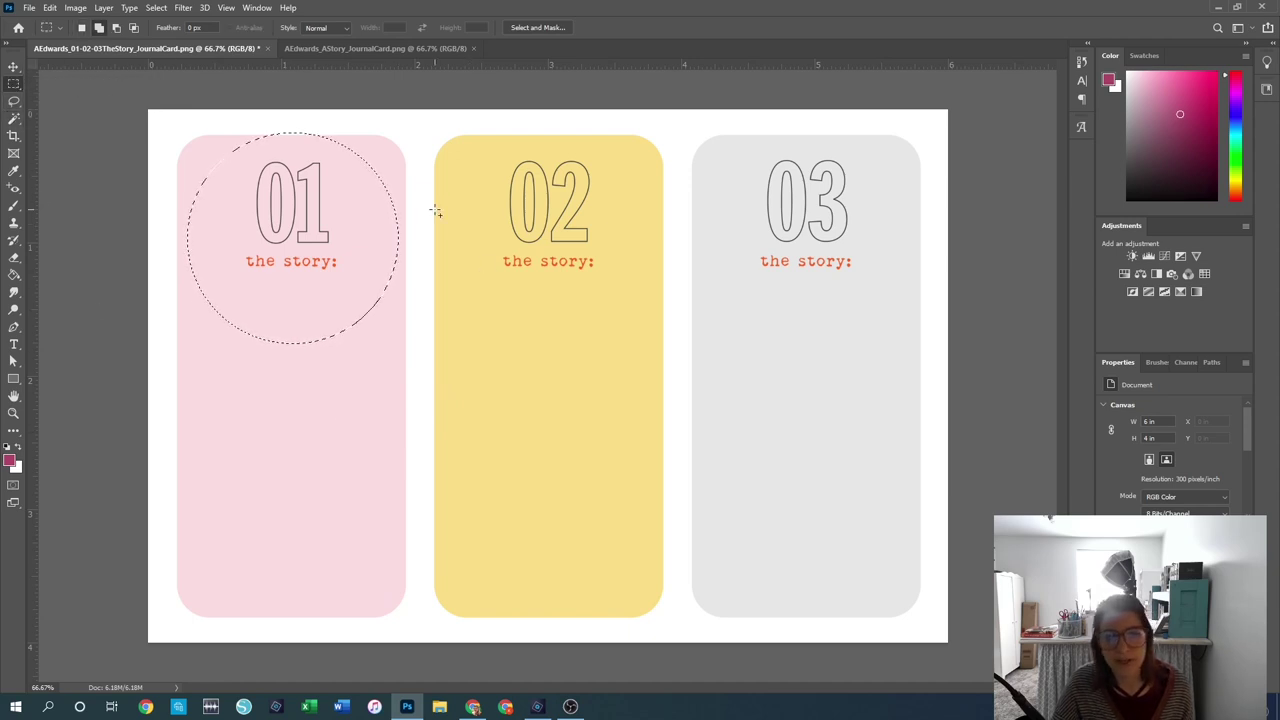
drag(435, 210, 548, 303)
drag(593, 351, 651, 612)
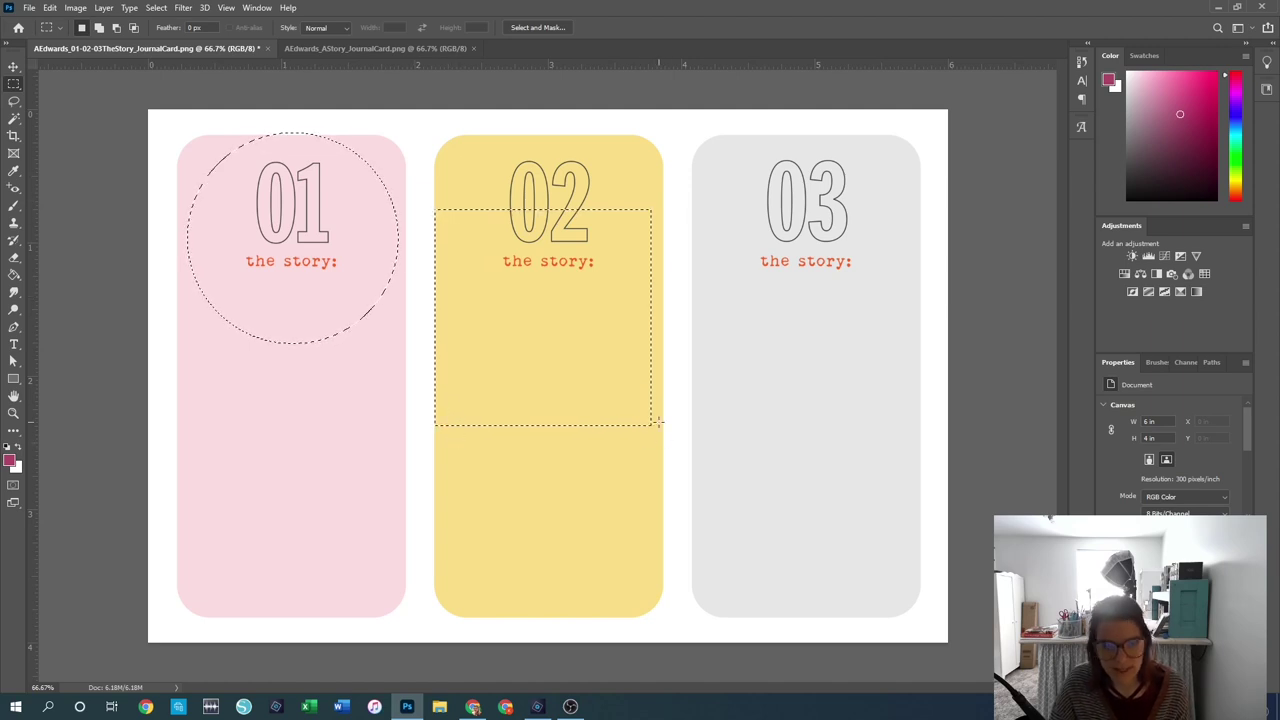
key(ctrl+z)
key(ctrl+d)
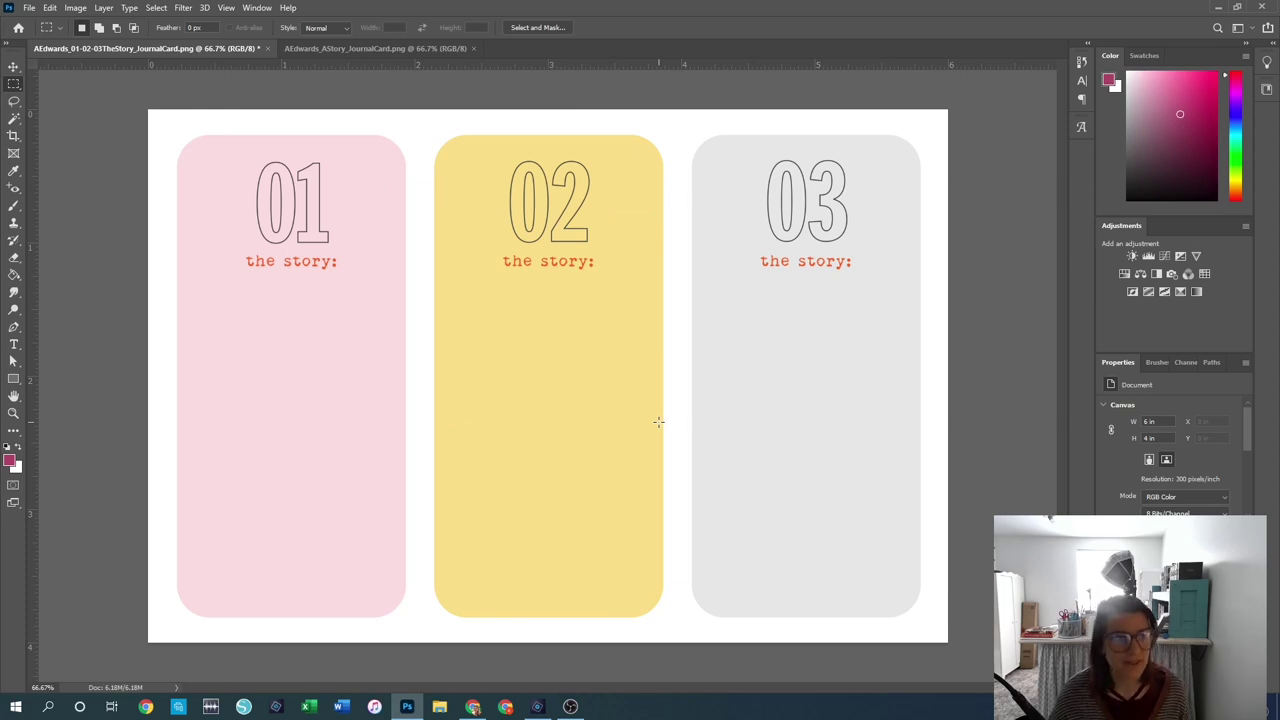
click(14, 104)
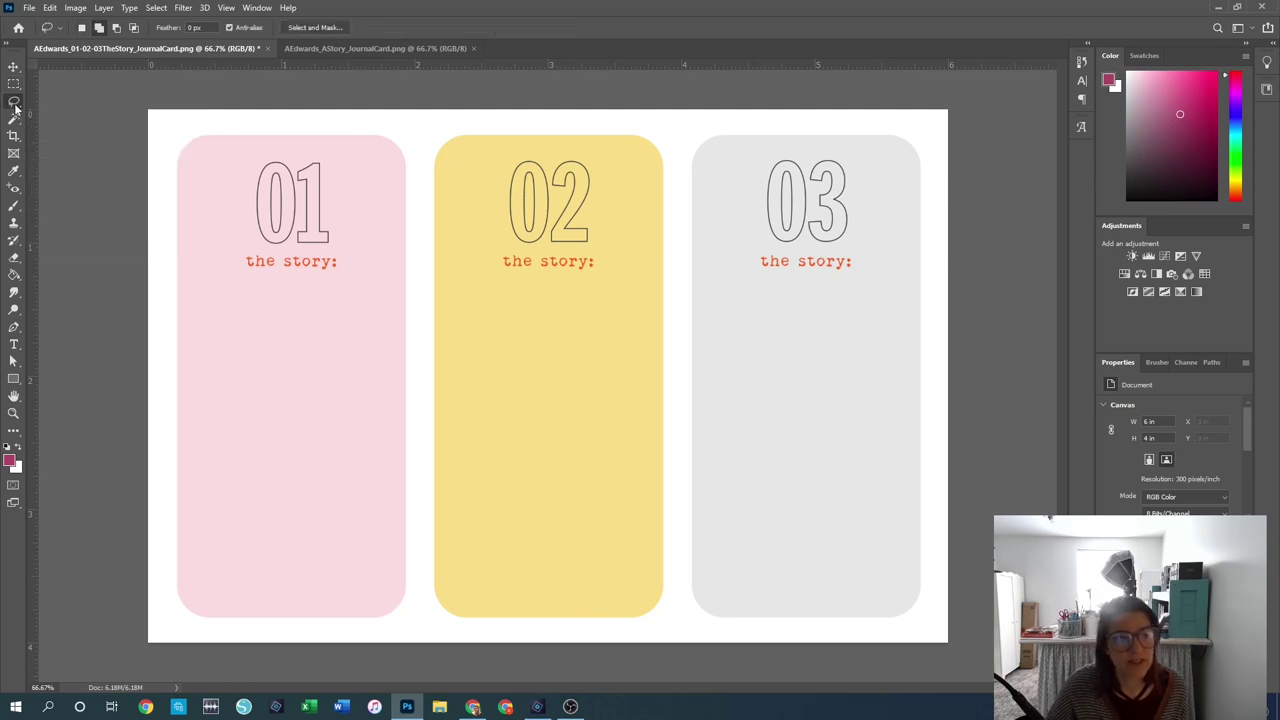
drag(237, 139, 337, 153)
click(405, 270)
mouse_move(237, 150)
mouse_down()
mouse_move(350, 193)
mouse_move(328, 158)
mouse_move(351, 186)
mouse_move(358, 241)
mouse_move(344, 295)
mouse_move(262, 308)
mouse_move(221, 256)
mouse_move(259, 158)
mouse_up()
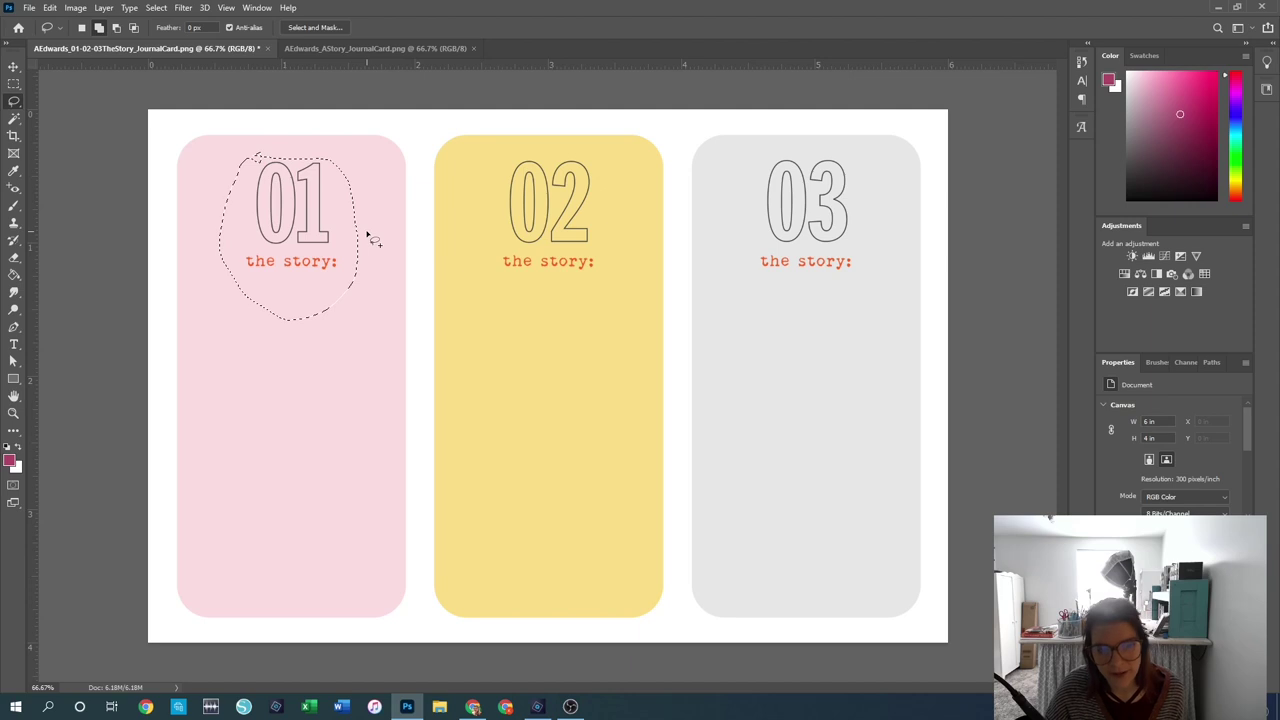
key(ctrl+d)
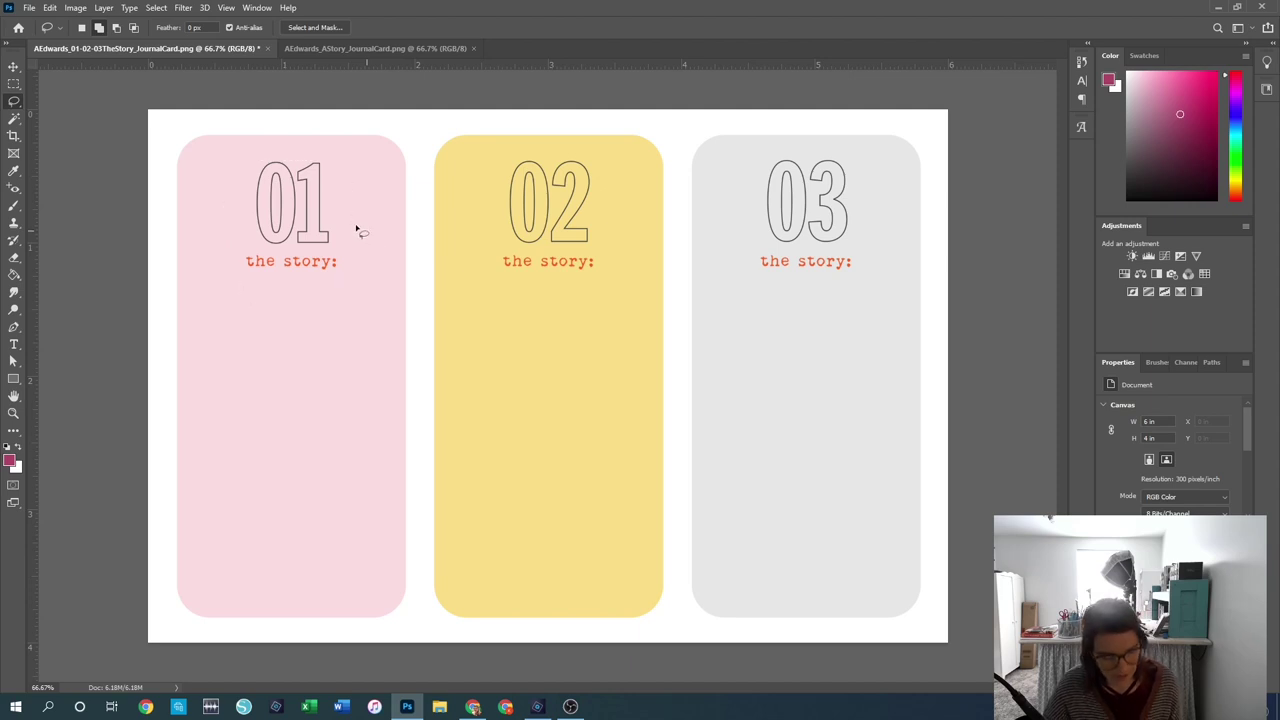
mouse_move(323, 165)
mouse_down()
mouse_move(217, 305)
mouse_move(248, 147)
mouse_up()
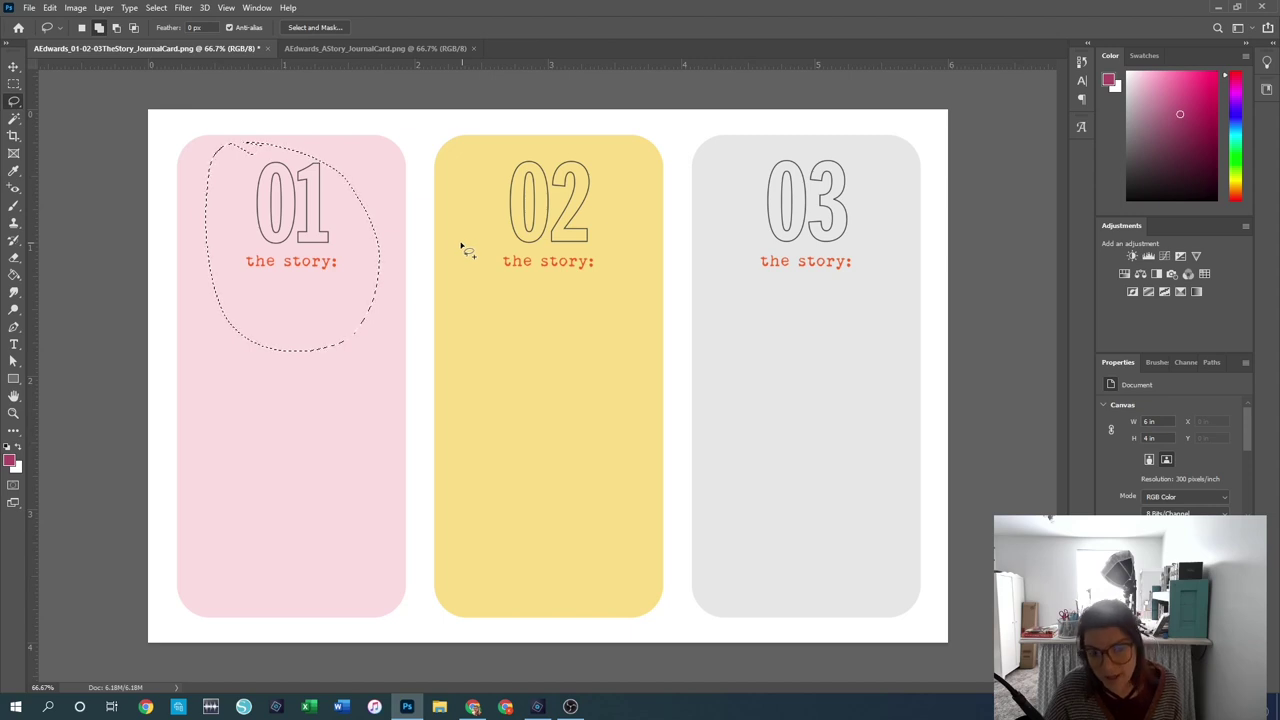
click(284, 198)
mouse_move(252, 162)
mouse_down()
mouse_move(332, 170)
mouse_move(299, 158)
mouse_move(336, 157)
mouse_move(352, 278)
mouse_move(243, 280)
mouse_move(226, 214)
mouse_move(258, 160)
mouse_up()
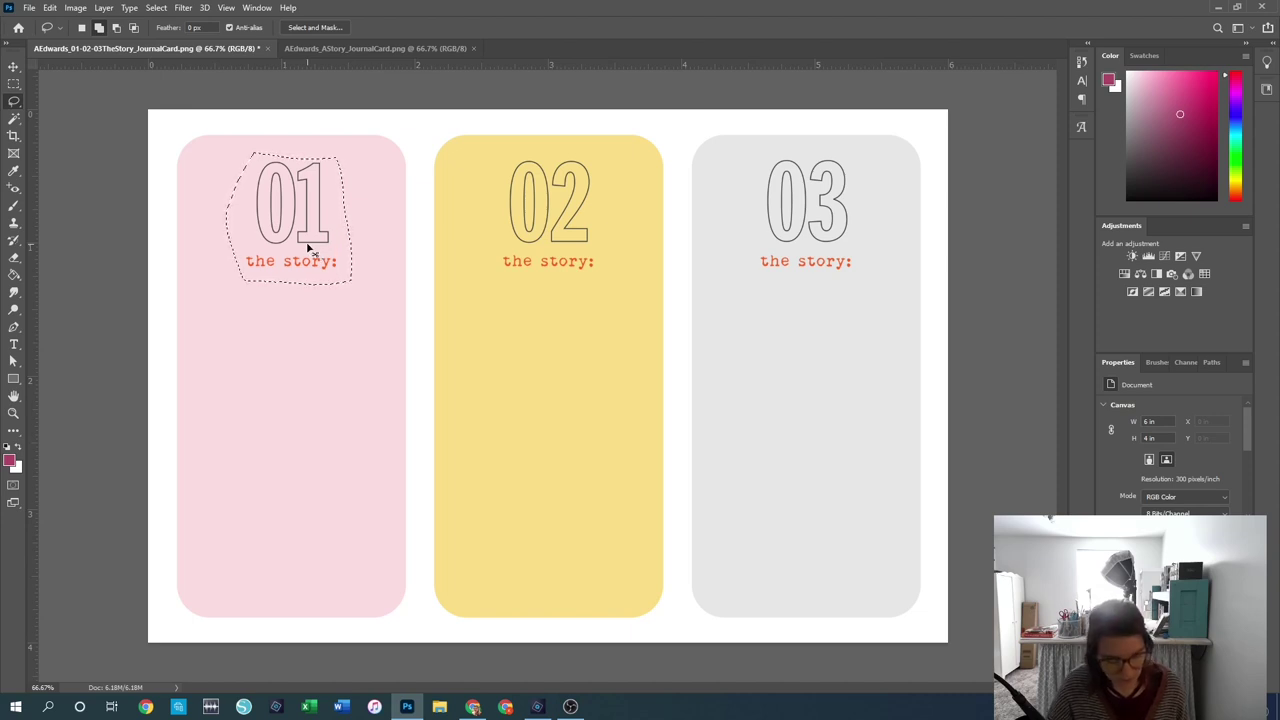
key(ctrl+d)
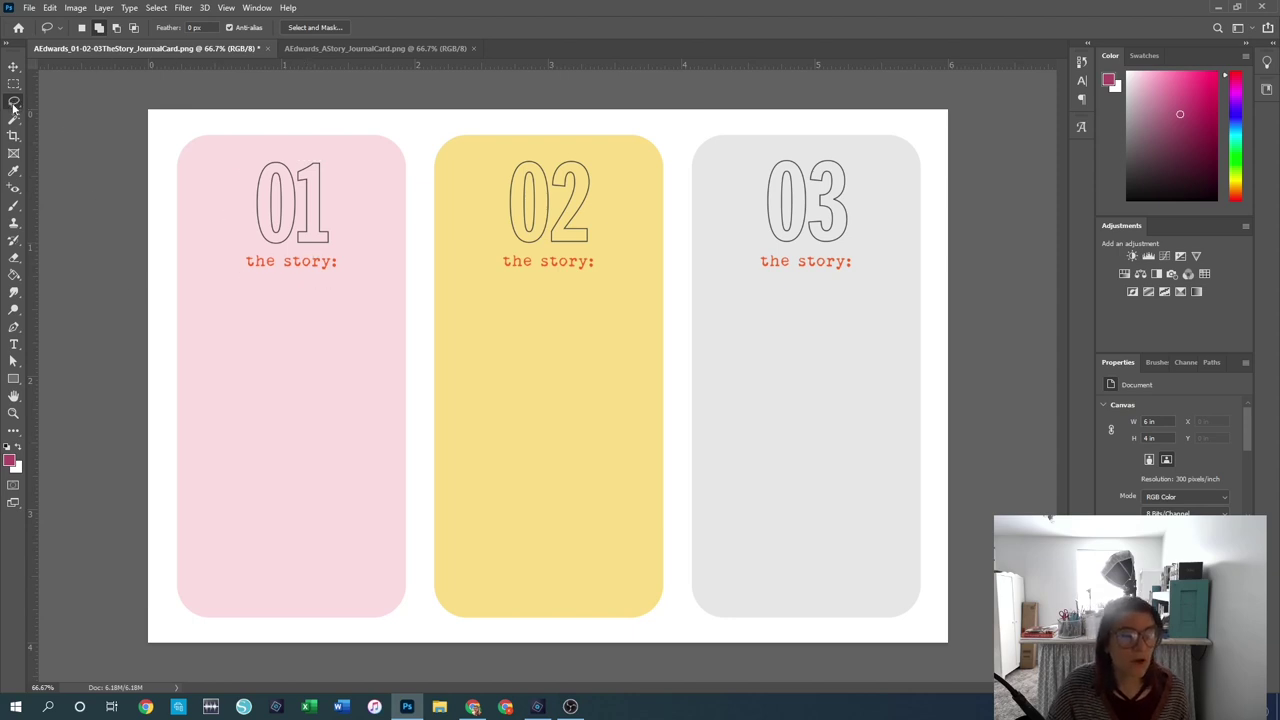
right_click(14, 102)
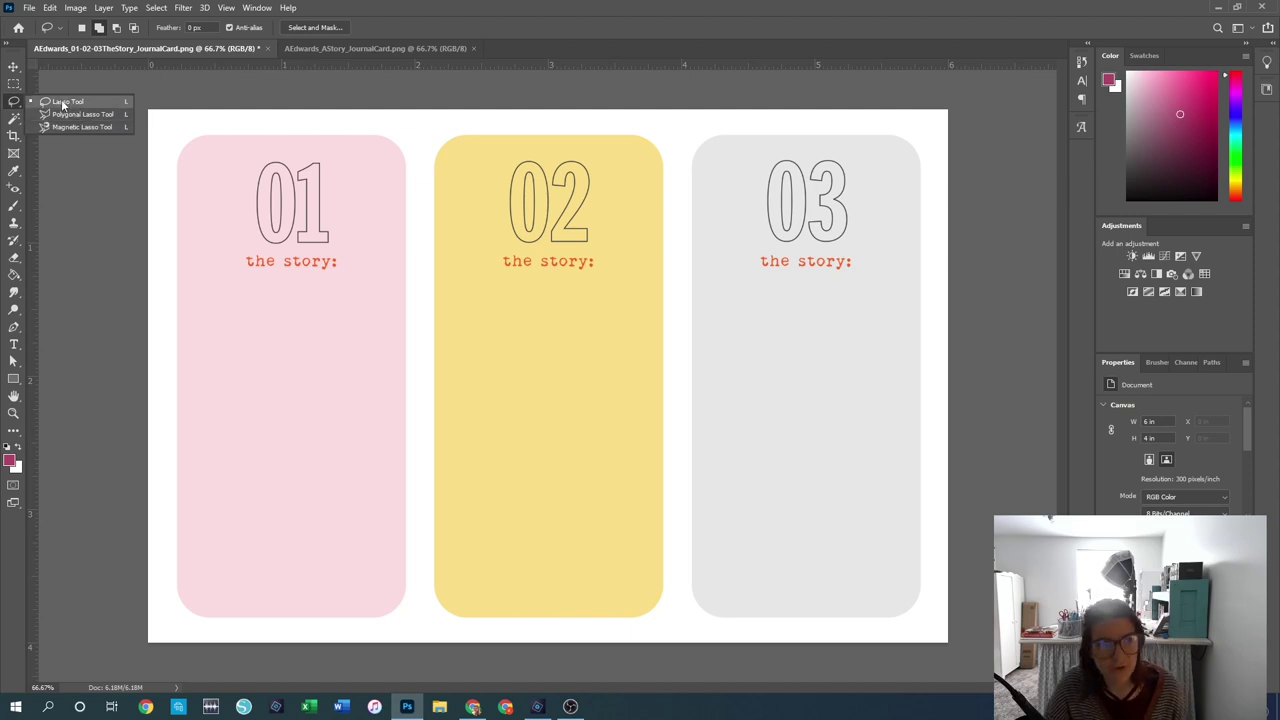
Step: Leave the Lasso and pick the Quick Selection tool from the Magic Wand group
click(45, 104)
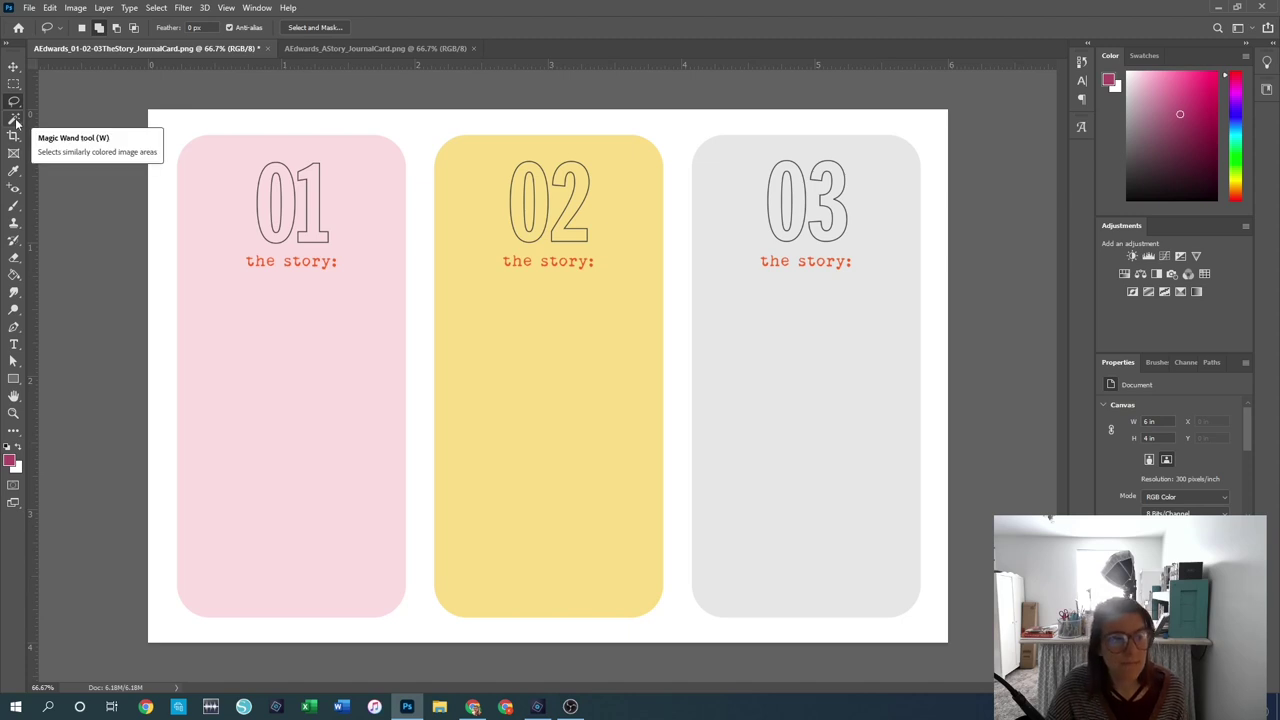
click(16, 122)
click(50, 117)
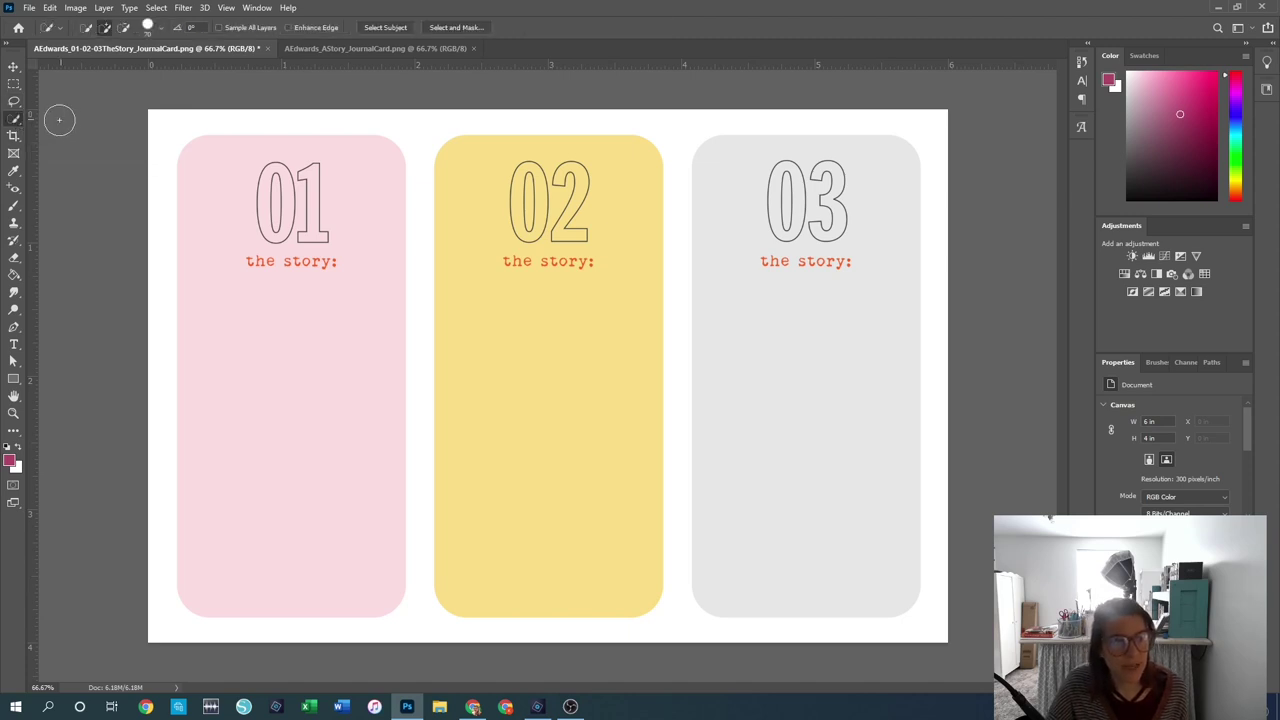
click(14, 122)
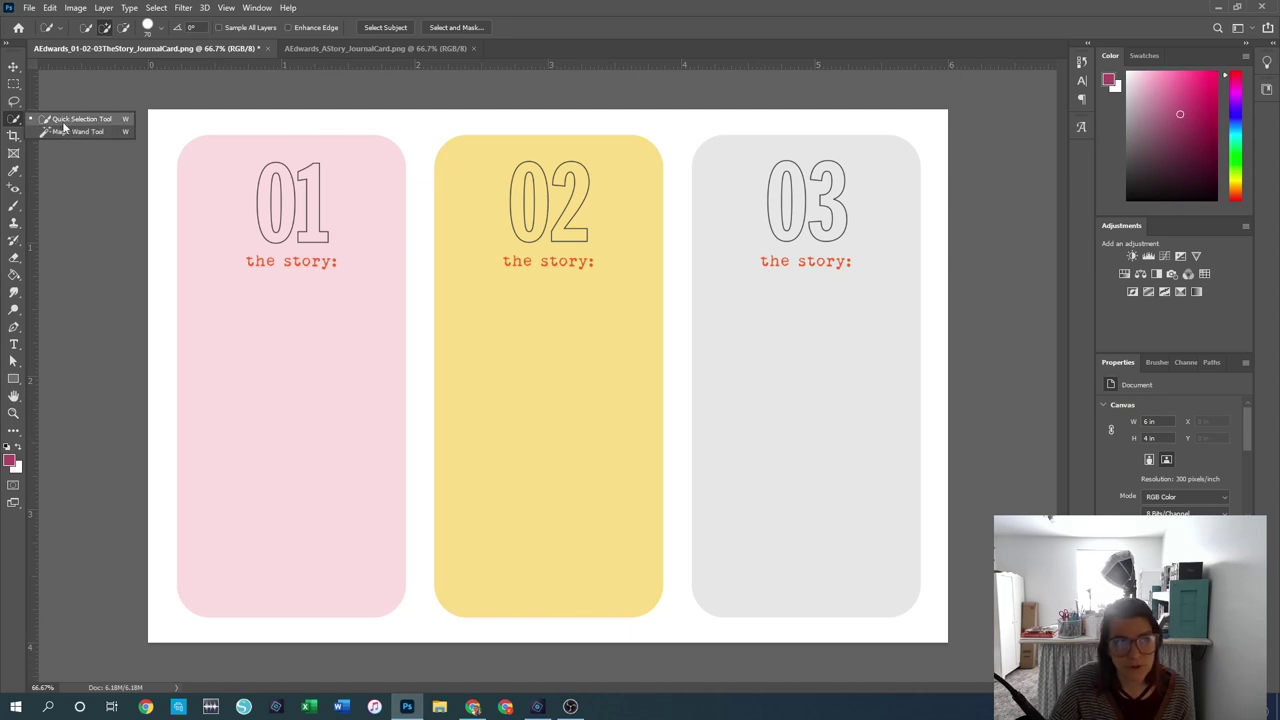
click(64, 120)
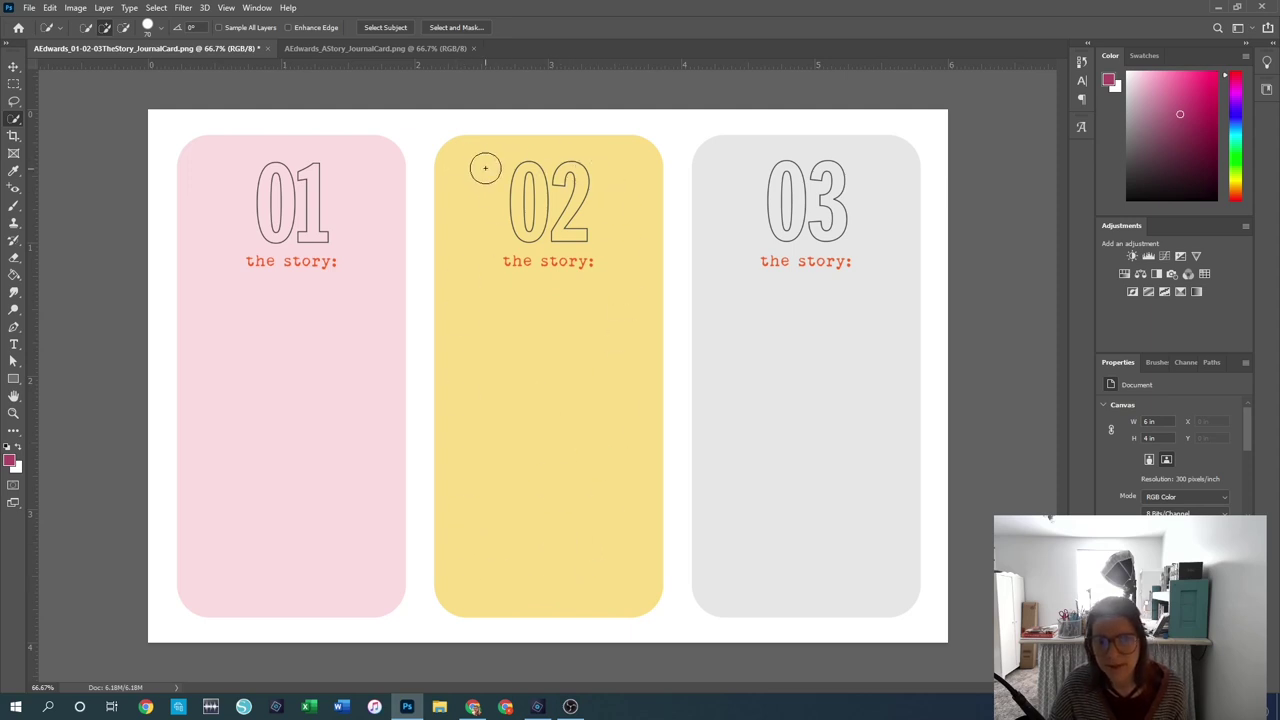
Step: Paint a Quick Selection over the yellow 02 card, then switch to the Magic Wand and deselect
mouse_move(464, 160)
mouse_down()
mouse_move(531, 183)
mouse_move(586, 171)
mouse_move(613, 226)
mouse_move(623, 337)
mouse_move(611, 431)
mouse_up()
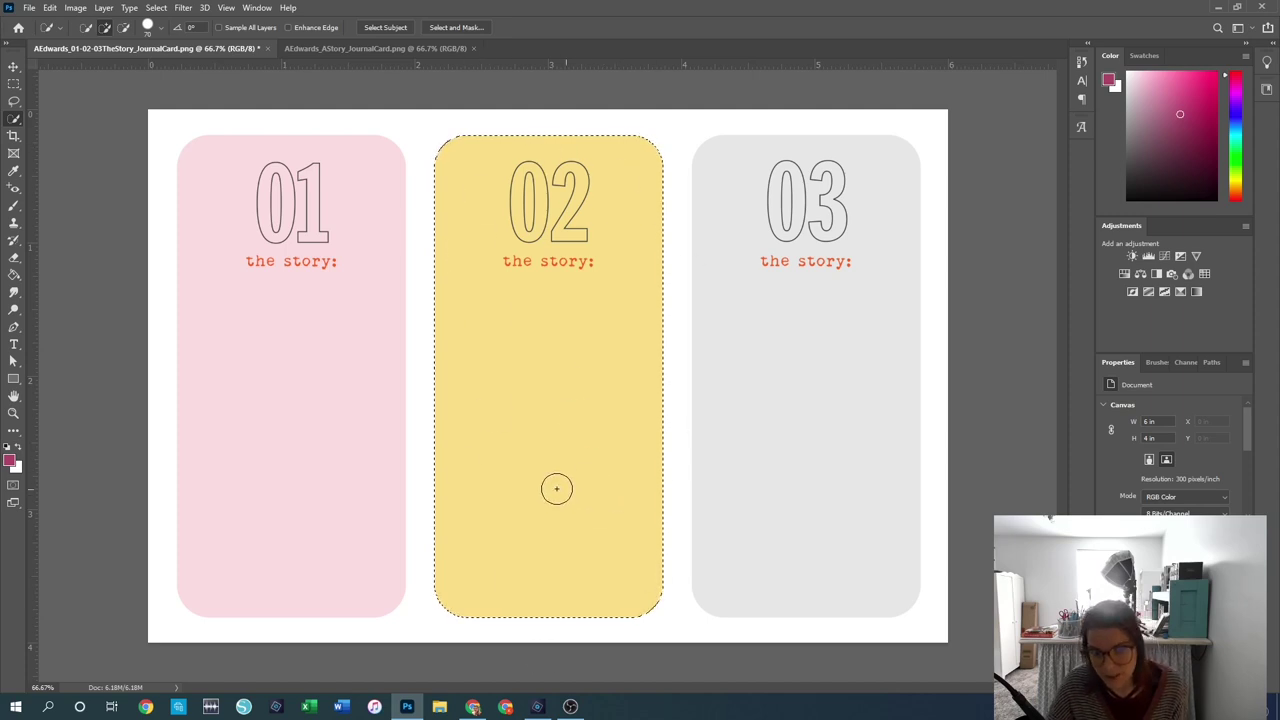
right_click(13, 118)
click(60, 130)
key(ctrl+d)
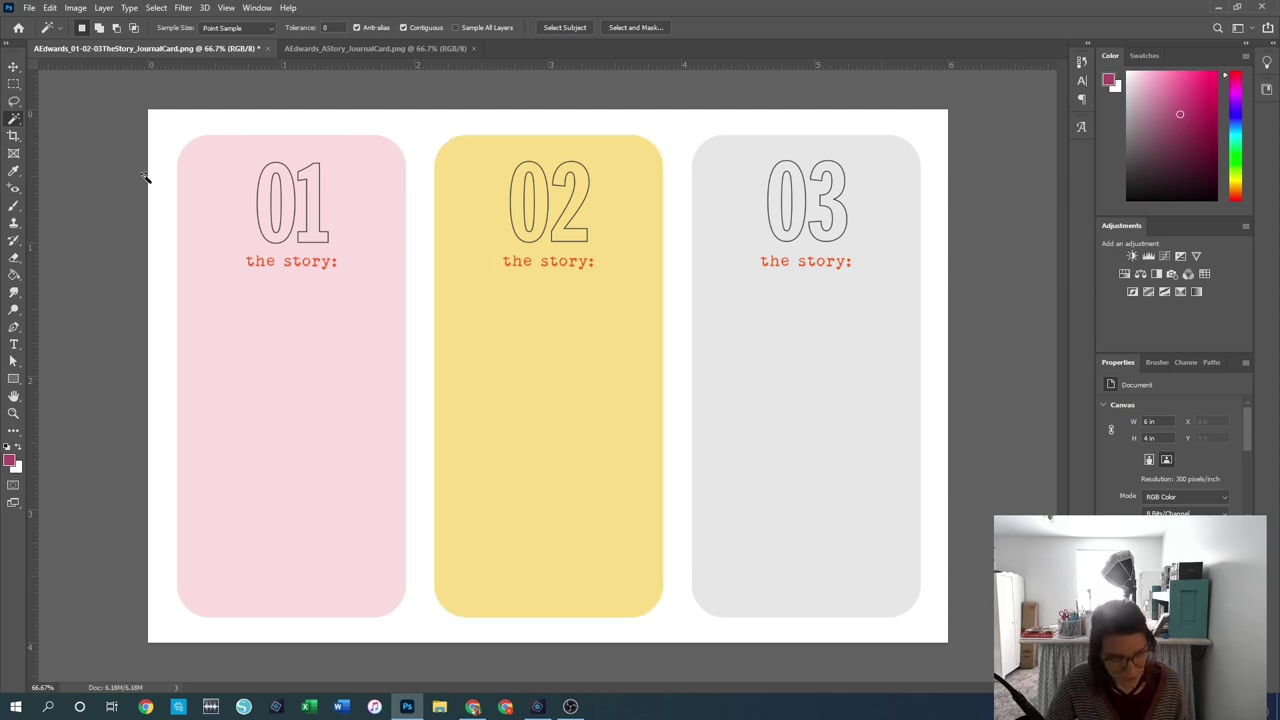
Step: Magic Wand-select the yellow card's background, then toggle to Quick Selection and back
click(556, 354)
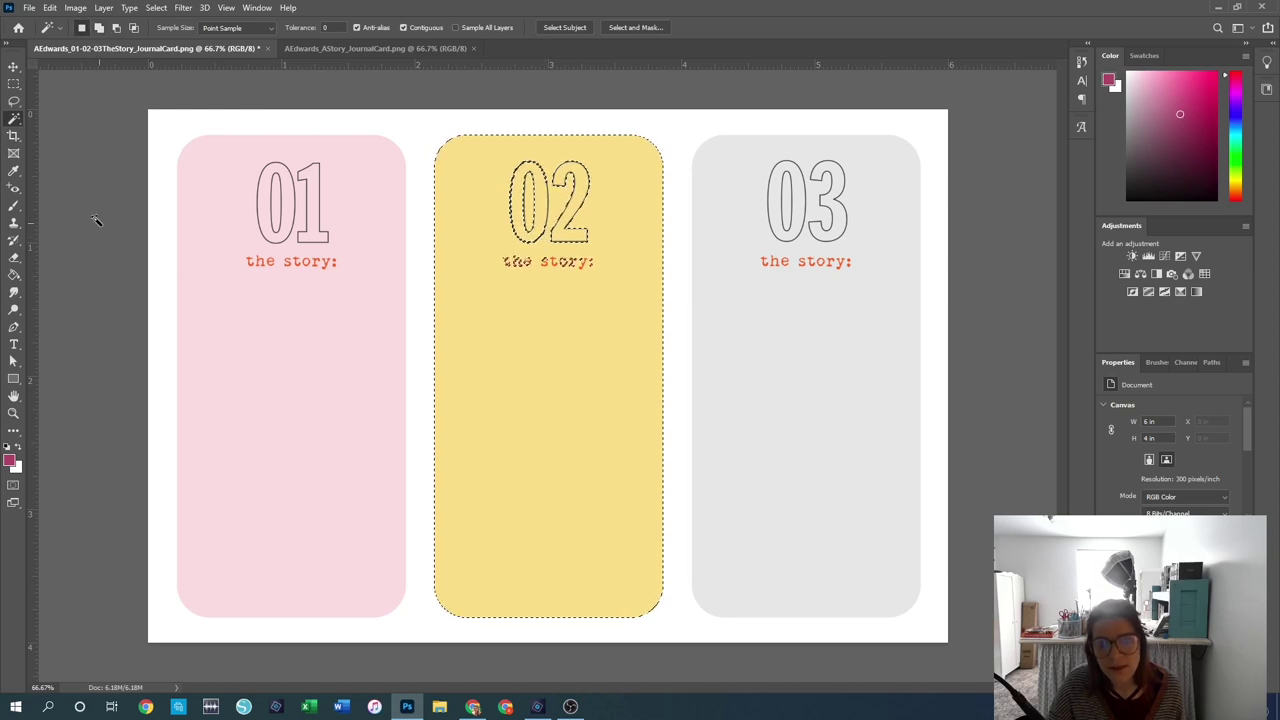
right_click(13, 118)
click(70, 116)
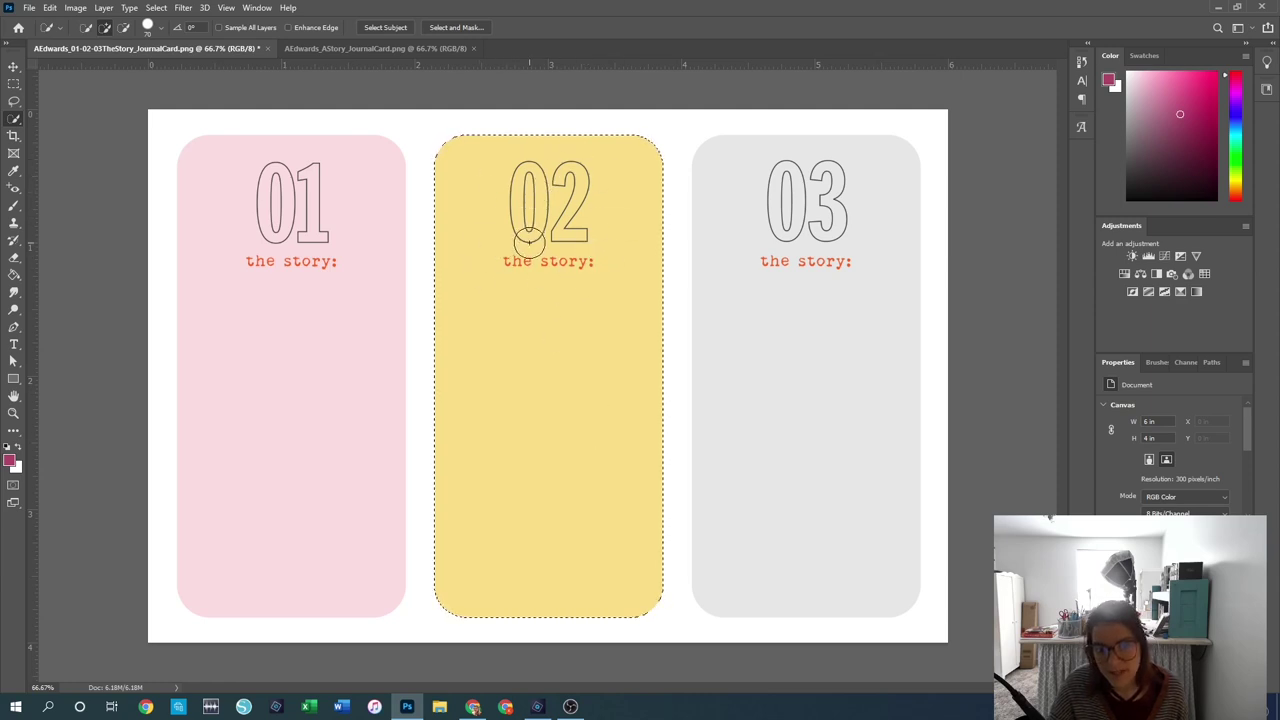
right_click(13, 118)
click(70, 131)
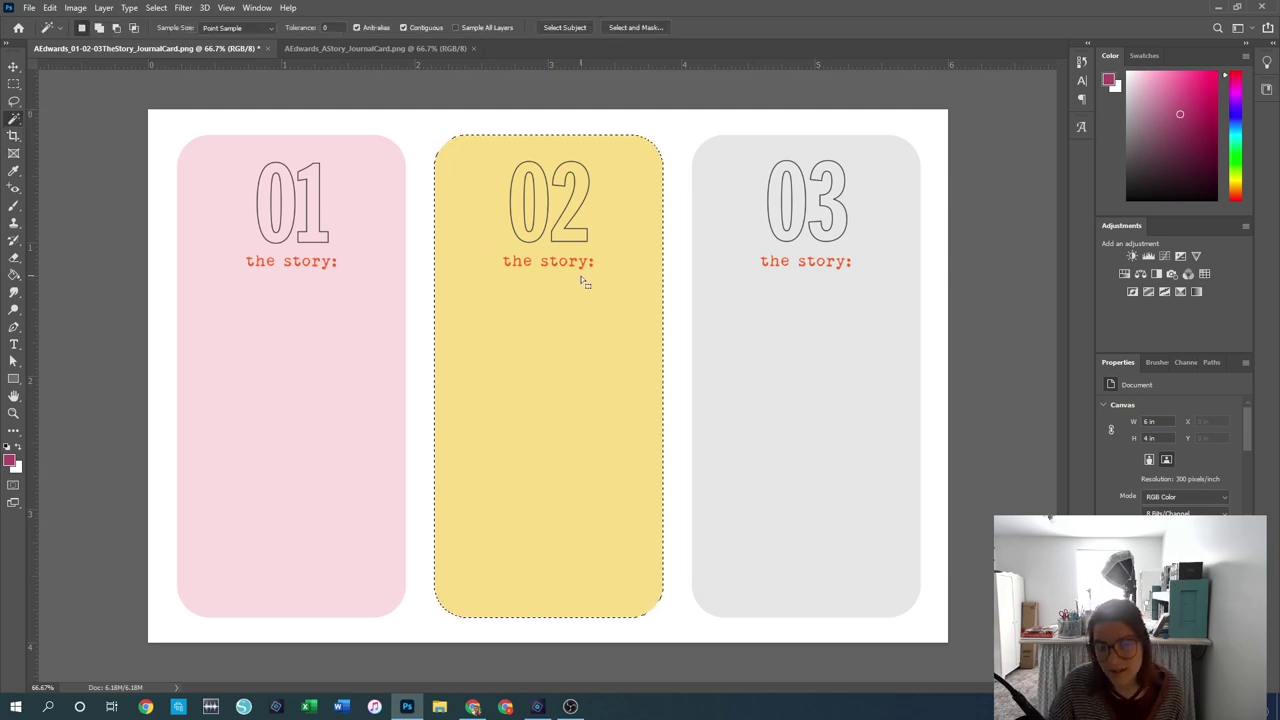
Step: Magic Wand-click the pink 01 background, then the grey 03 background, then pick Quick Selection
click(308, 320)
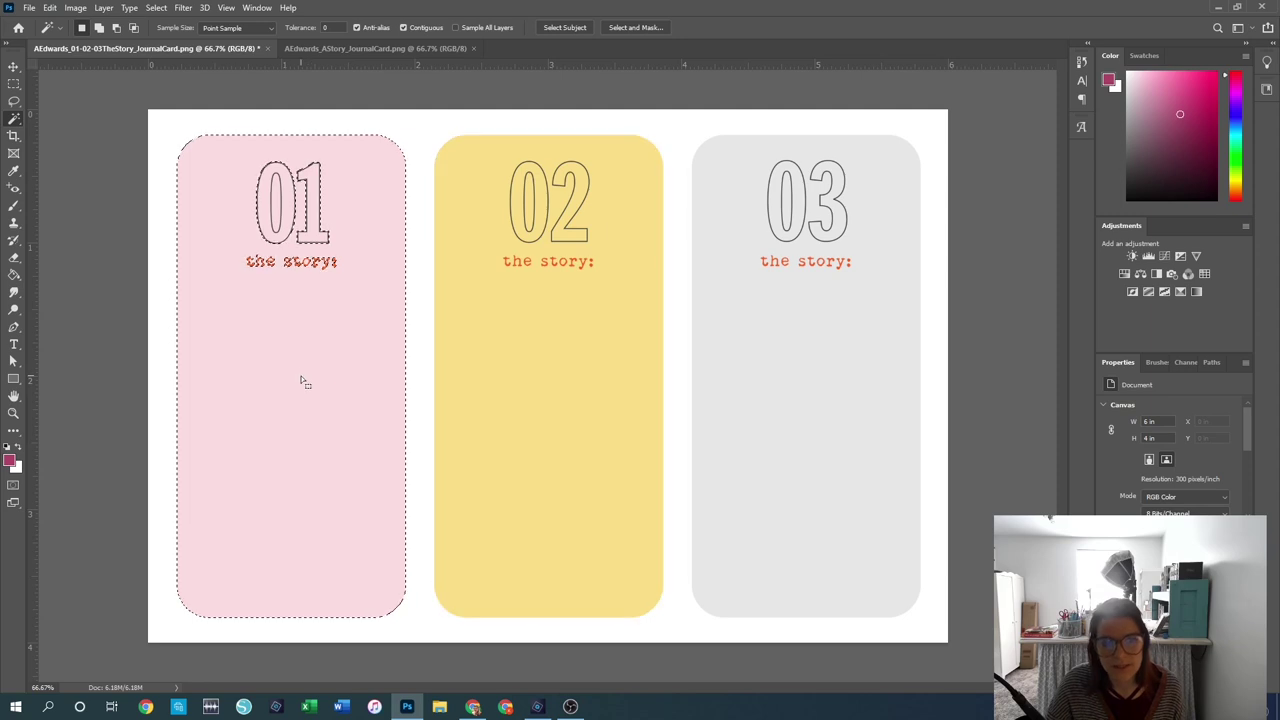
click(800, 380)
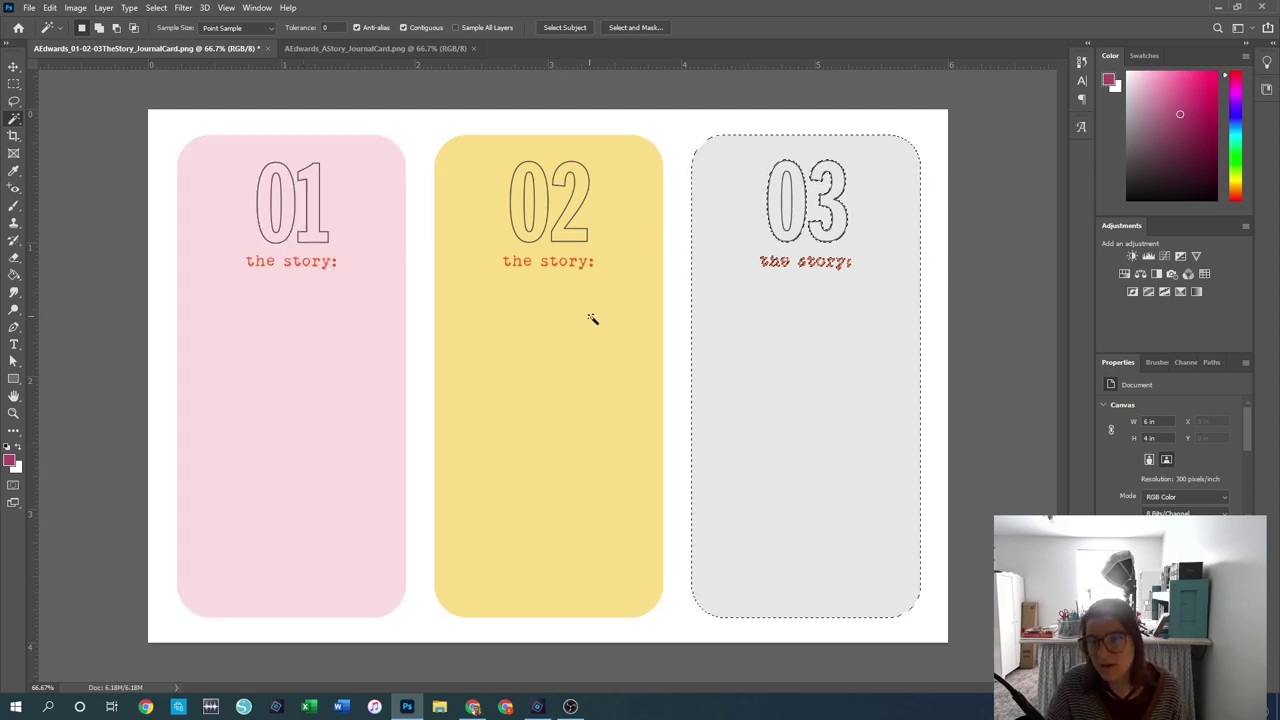
click(810, 205)
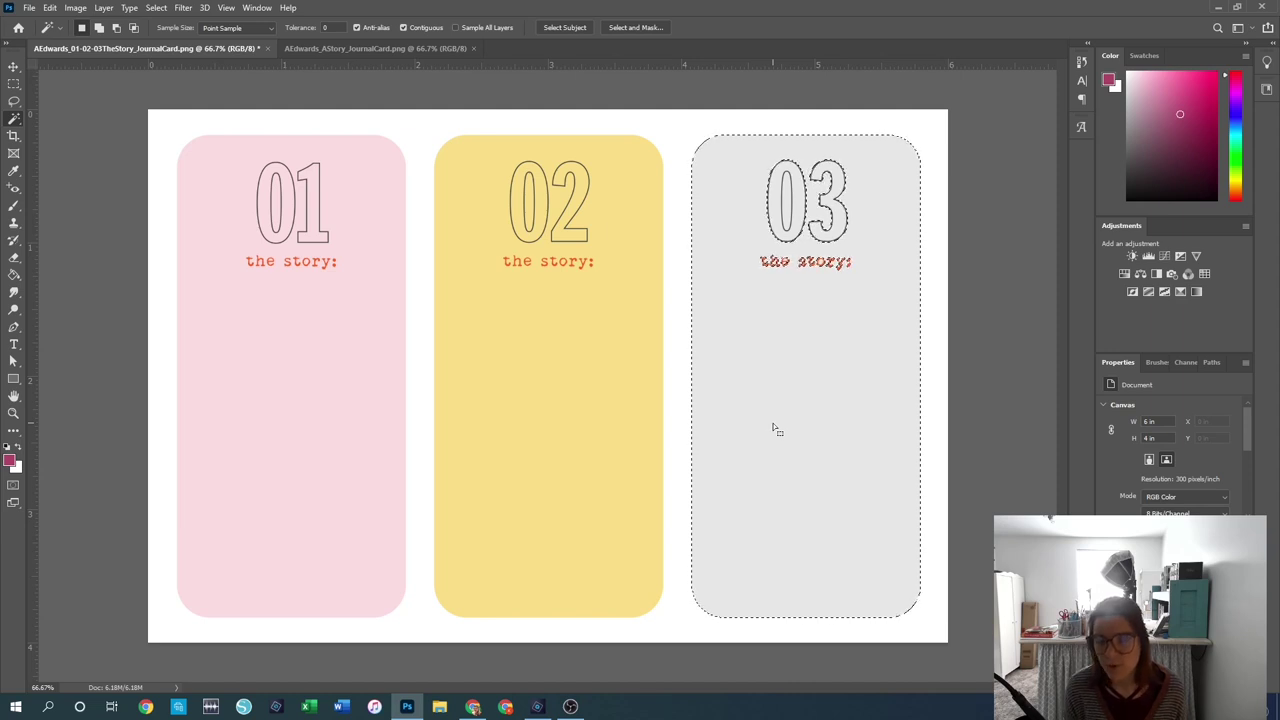
click(64, 120)
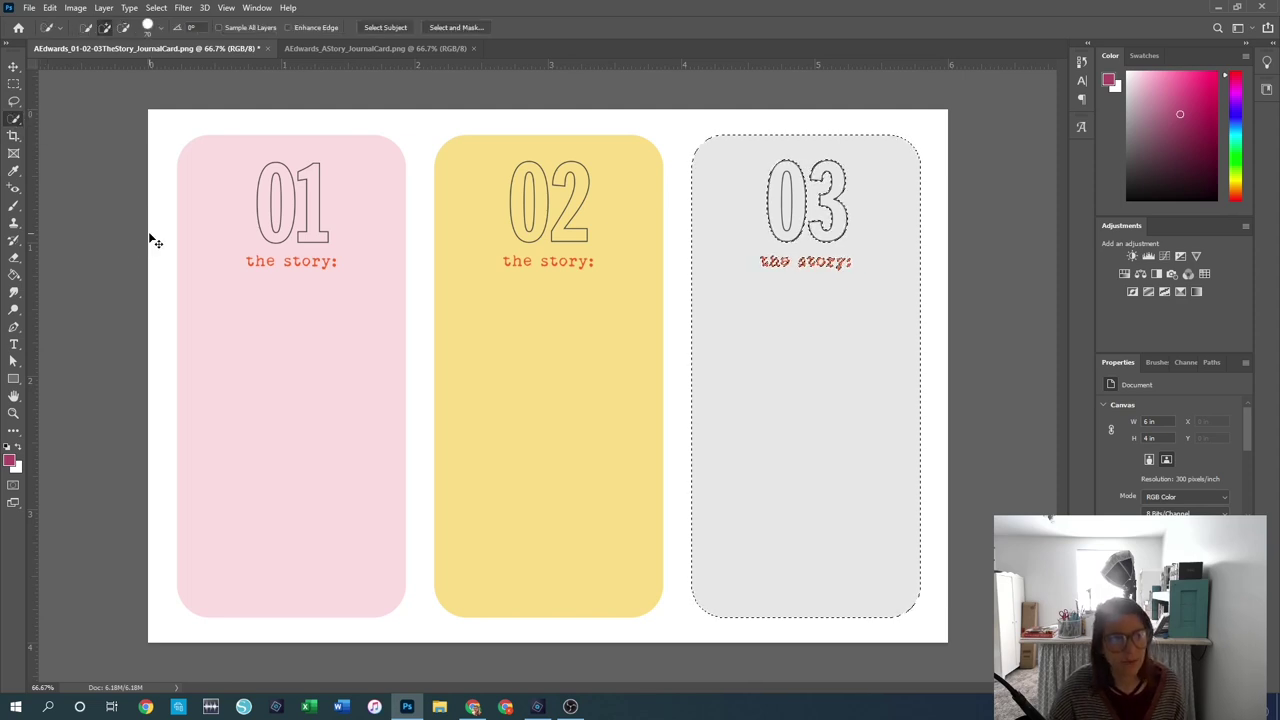
Step: Cancel the started crop, deselect, check the Select menu, then lay a crop box over the card
click(13, 137)
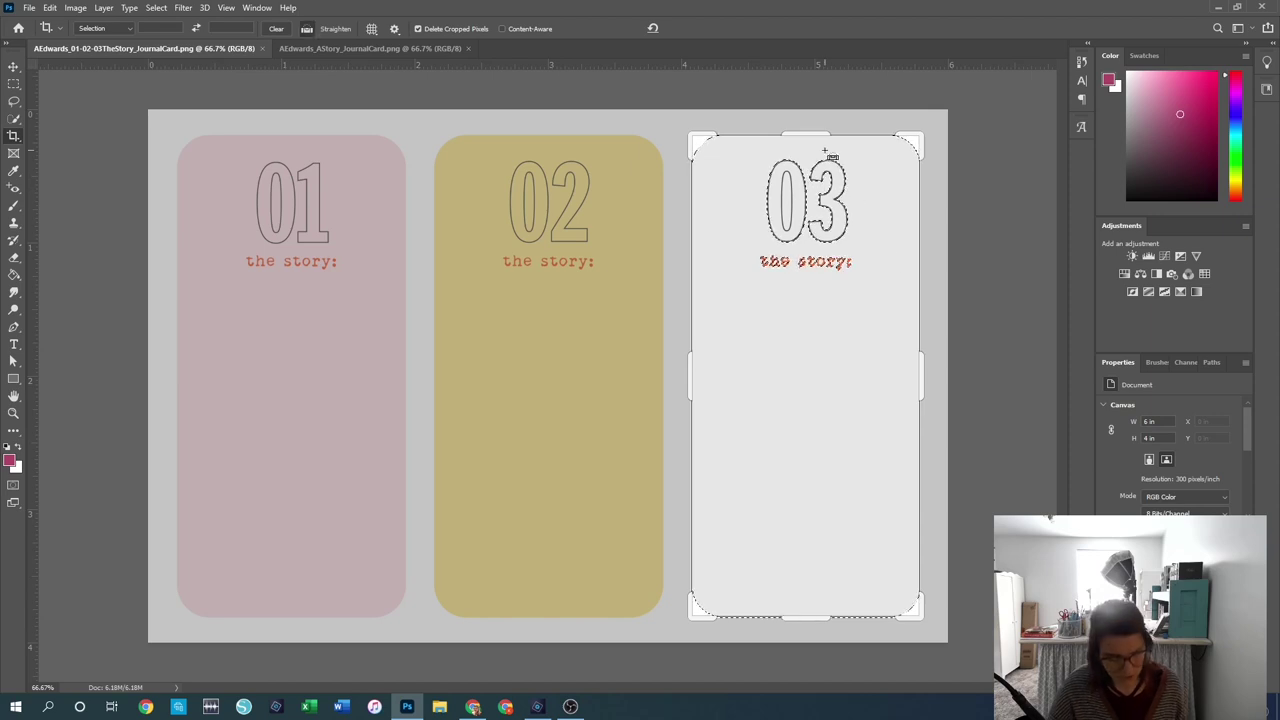
key(Escape)
key(v)
key(ctrl+z)
key(ctrl+z)
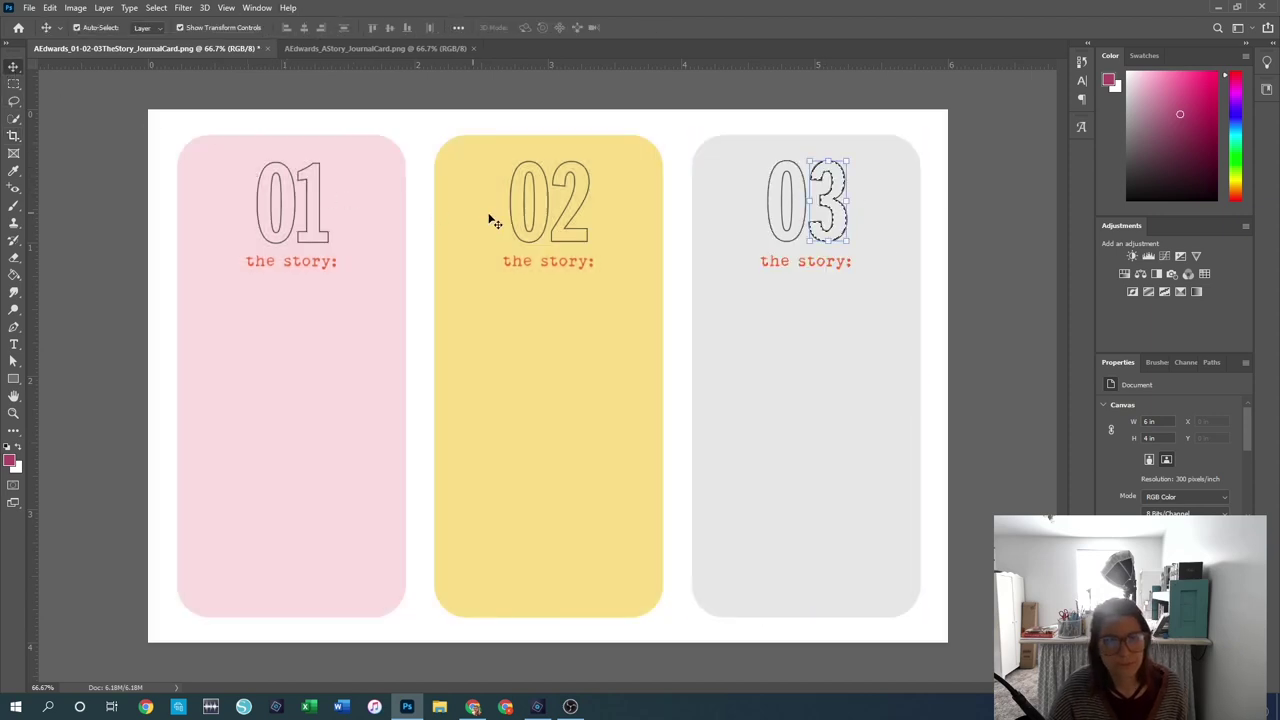
key(ctrl+d)
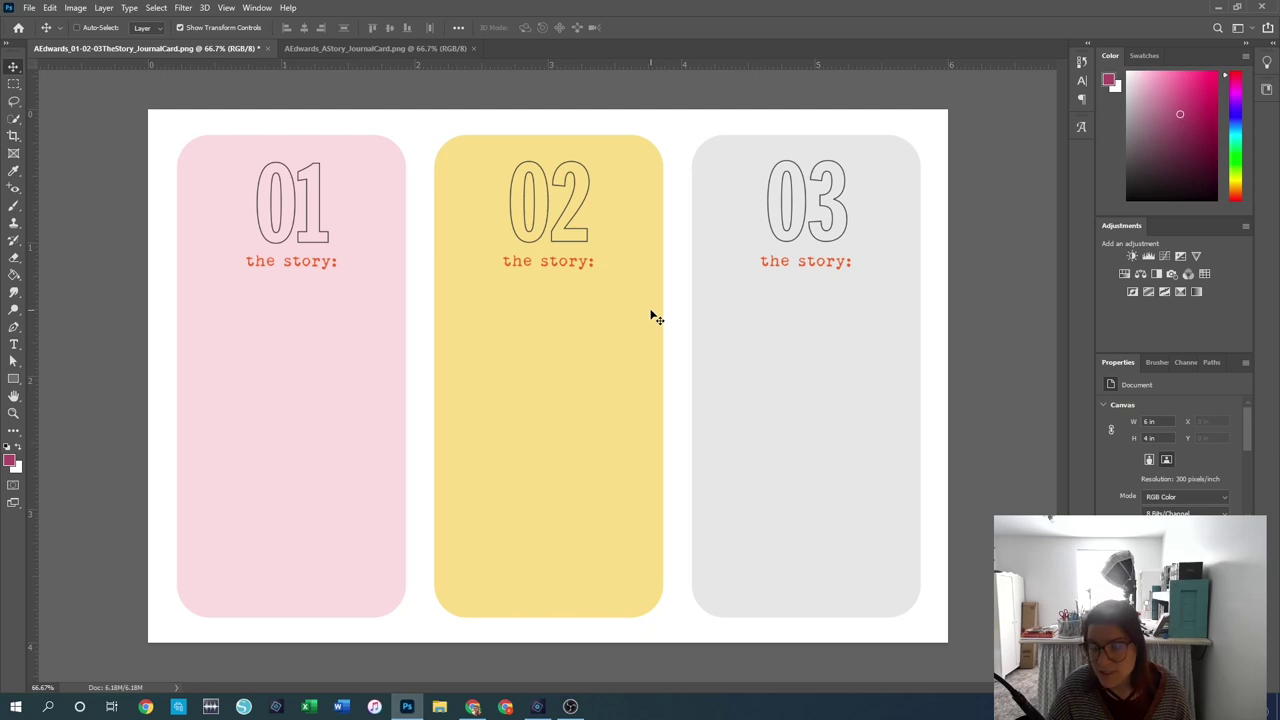
click(156, 8)
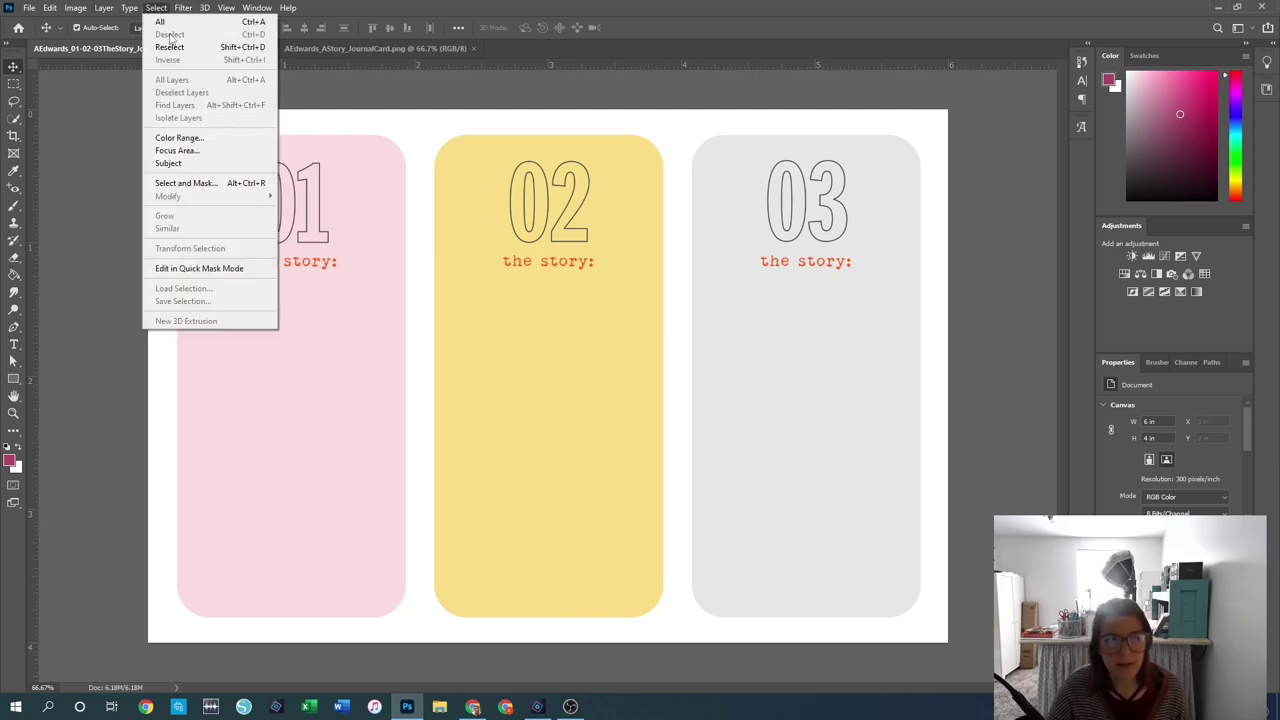
click(418, 345)
key(c)
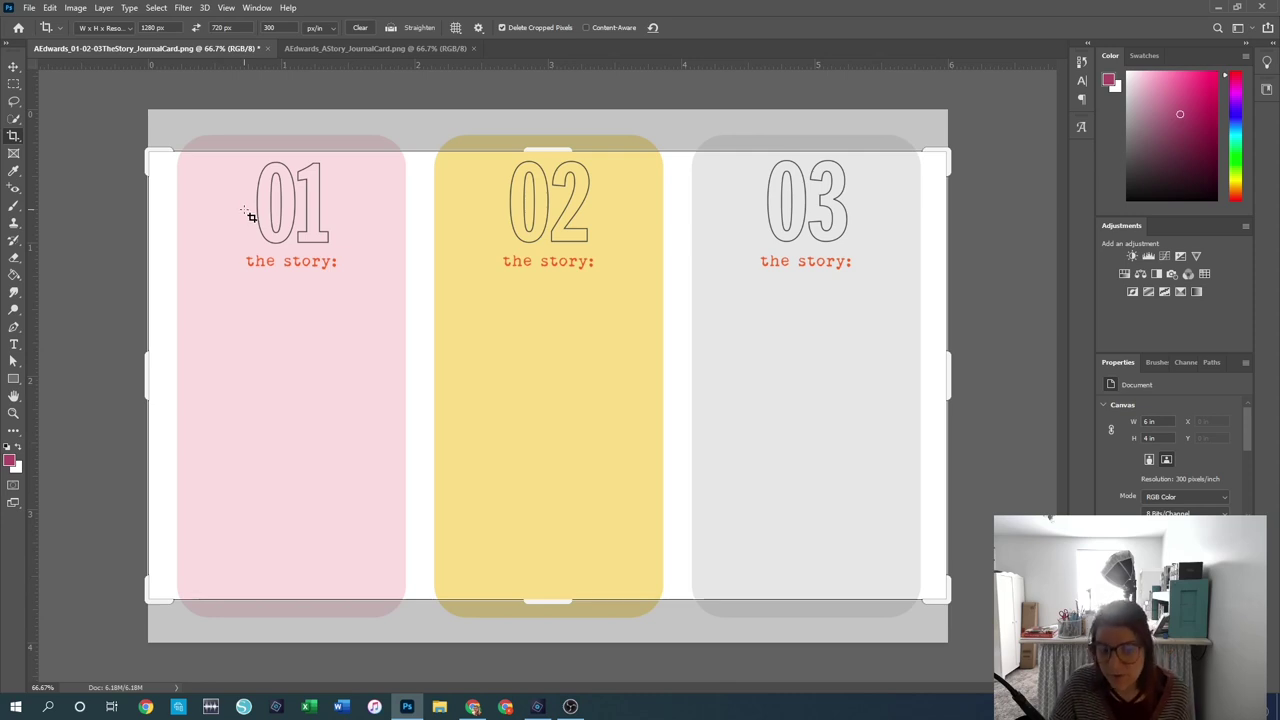
Step: Set the crop preset to W x H x Resolution and enter a 4 in × 6 in crop
click(128, 32)
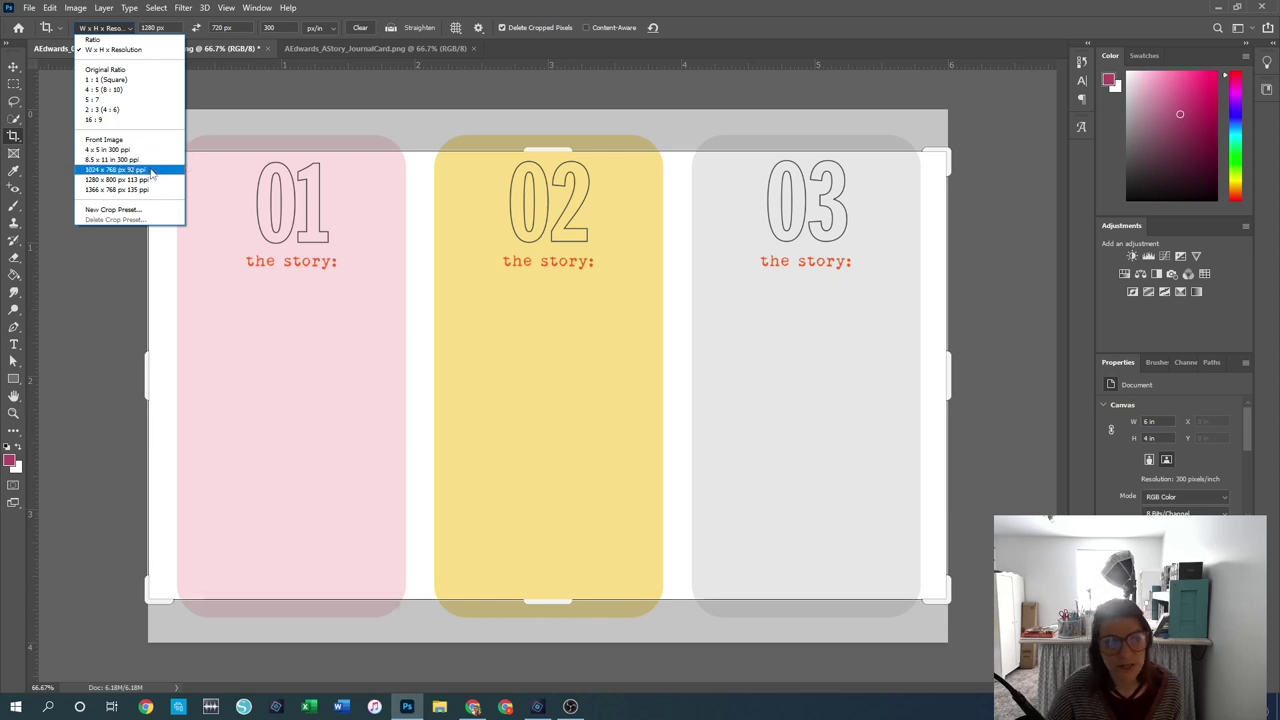
click(113, 50)
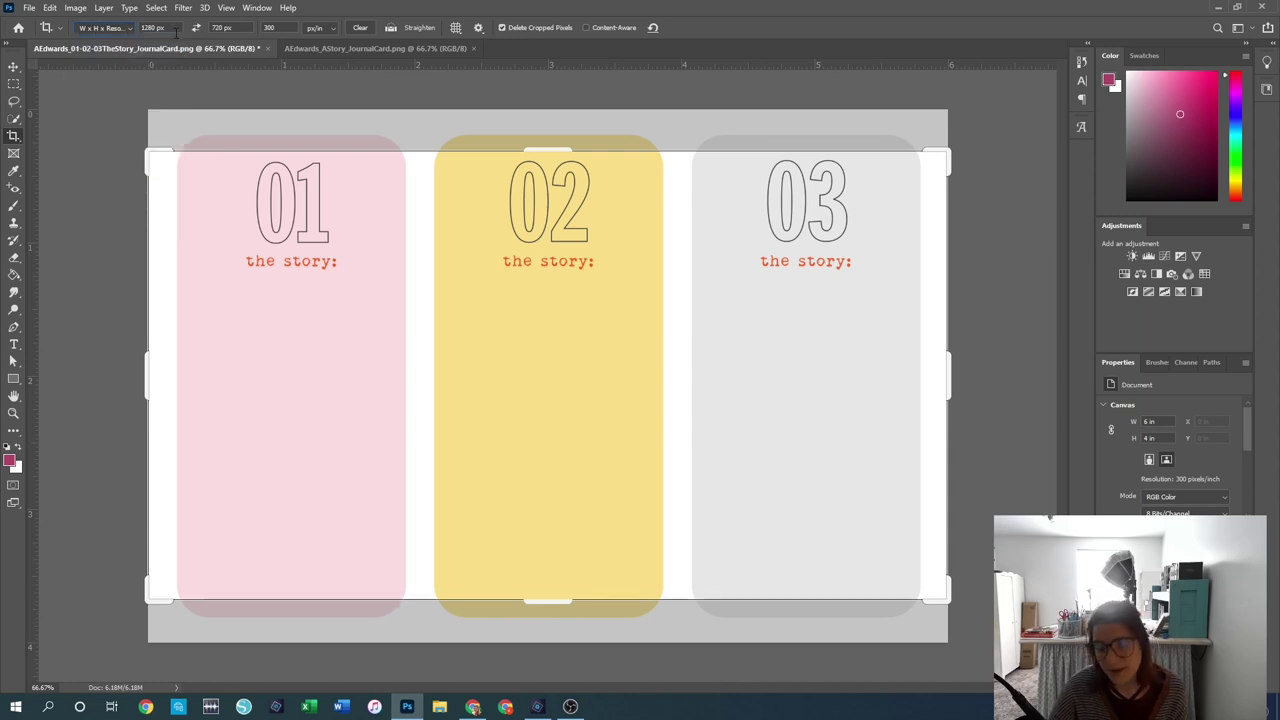
click(178, 26)
text(4 in)
key(Tab)
text(6)
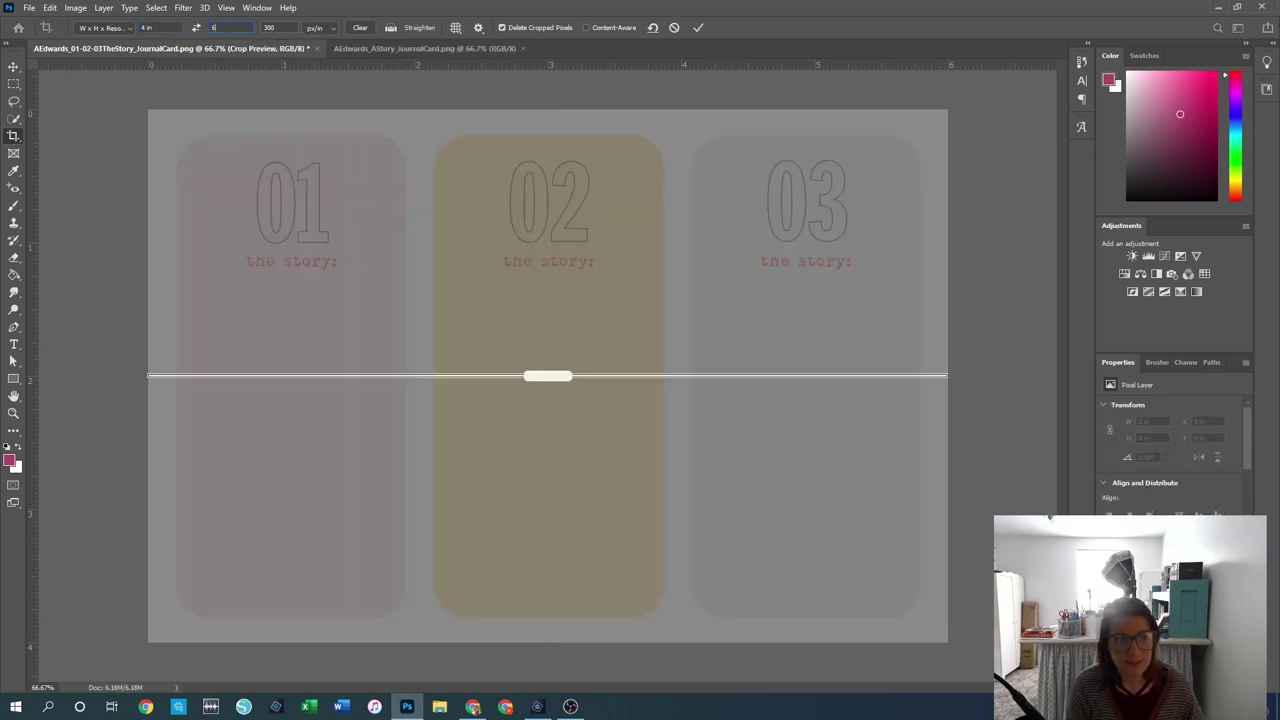
text( in)
key(Tab)
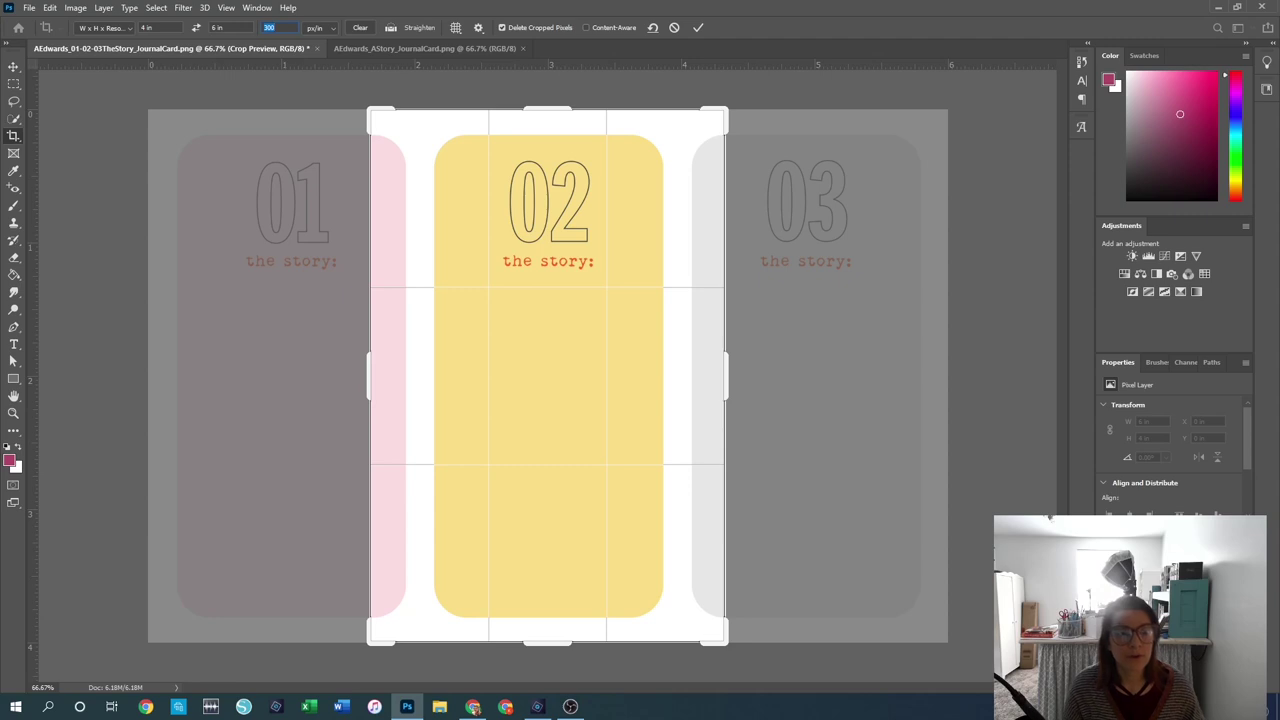
Step: Change the crop to 6 in × 4 in at 300 px/in, then cancel the crop
key(Tab)
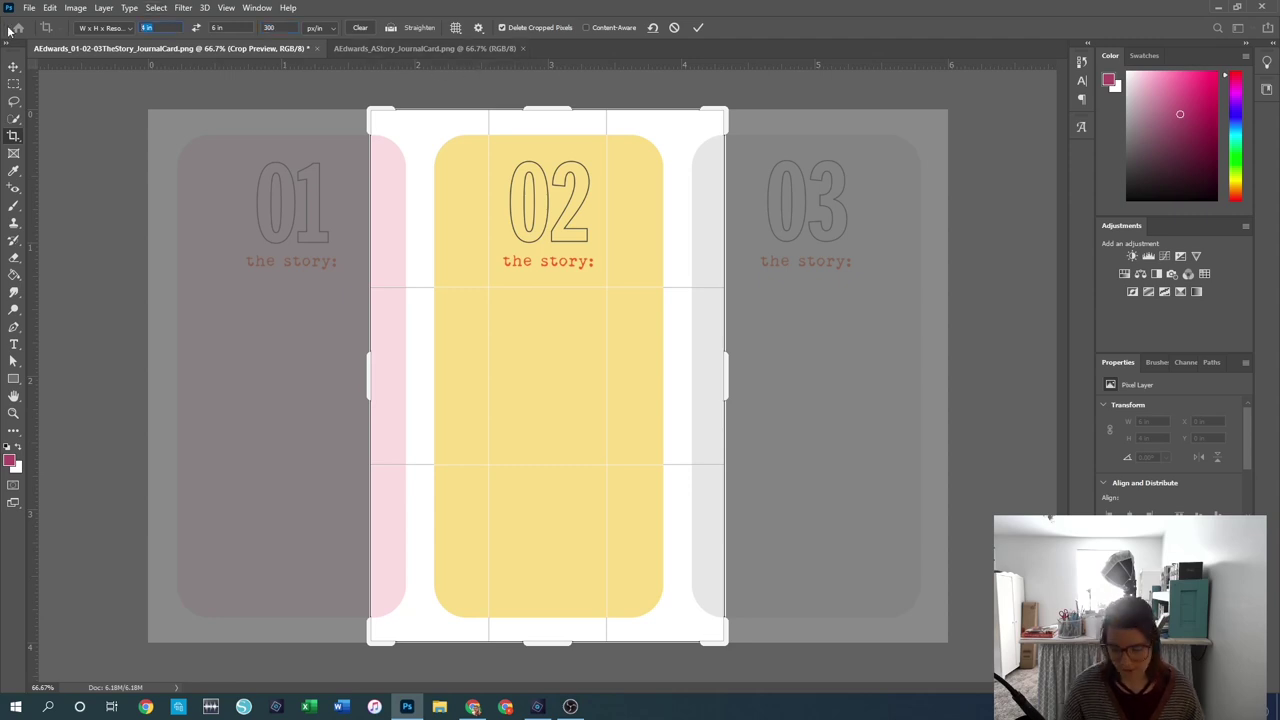
text(6)
key(Tab)
text(4)
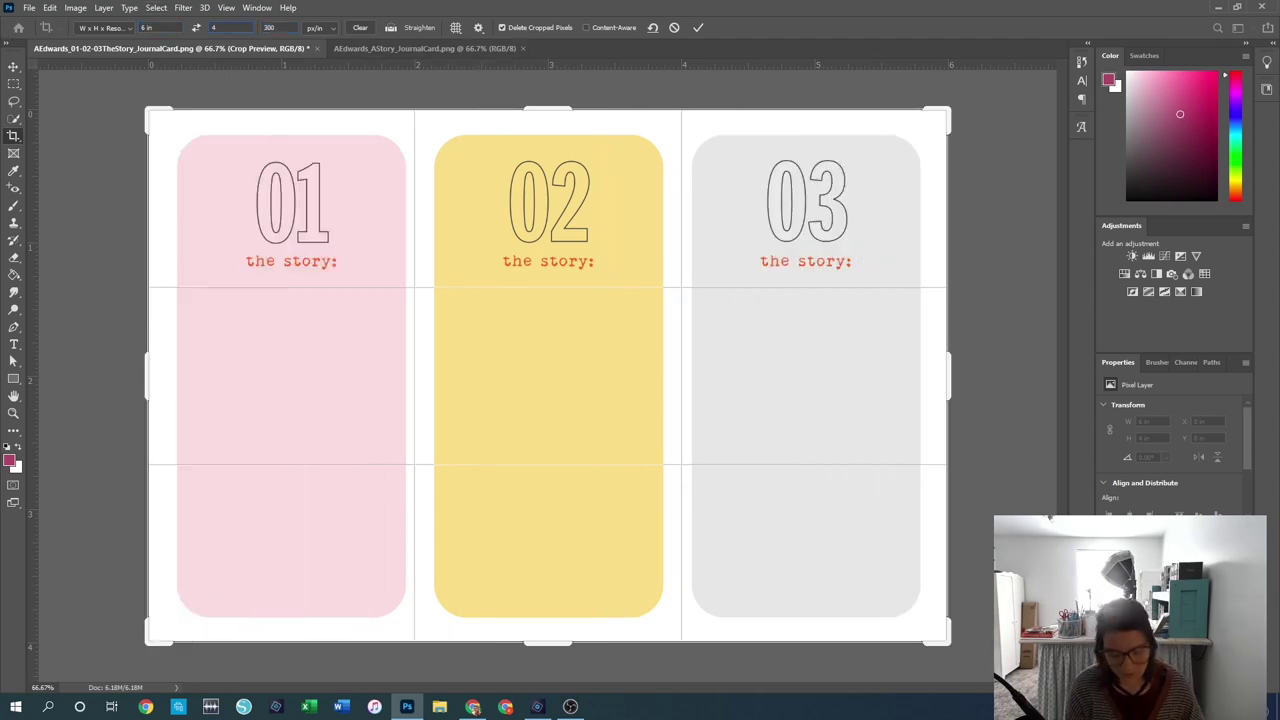
key(Tab)
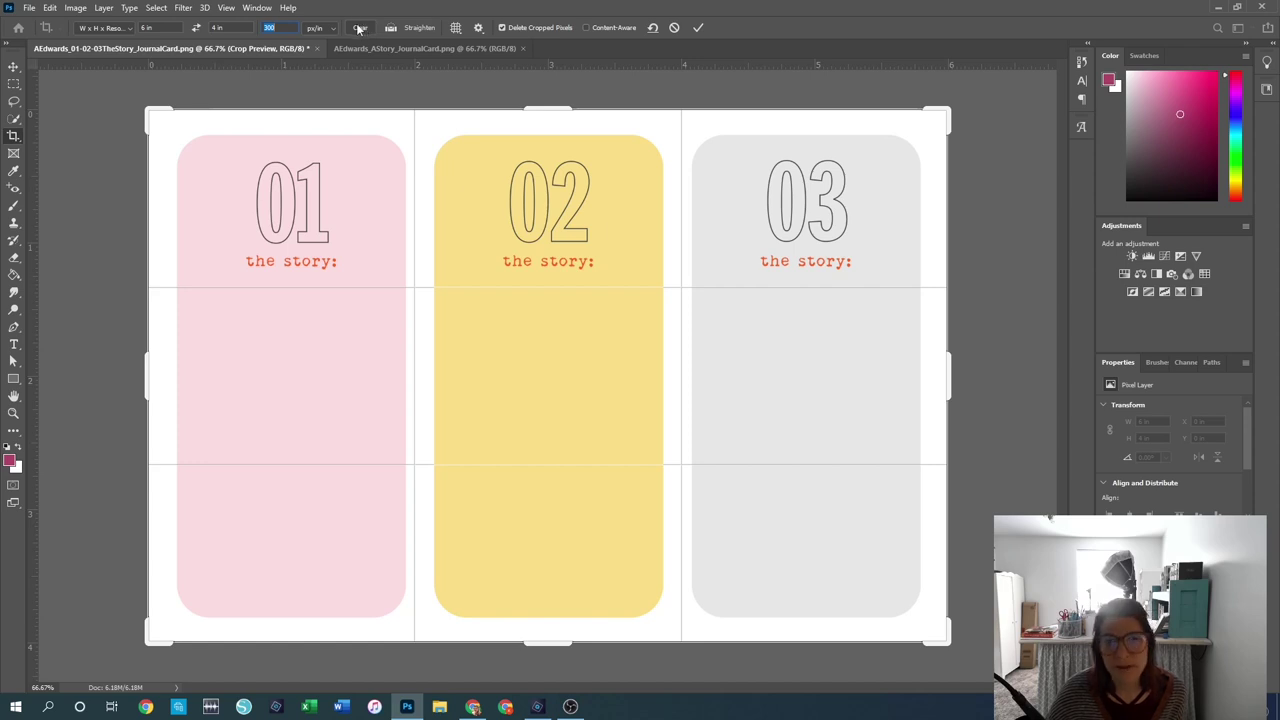
click(674, 28)
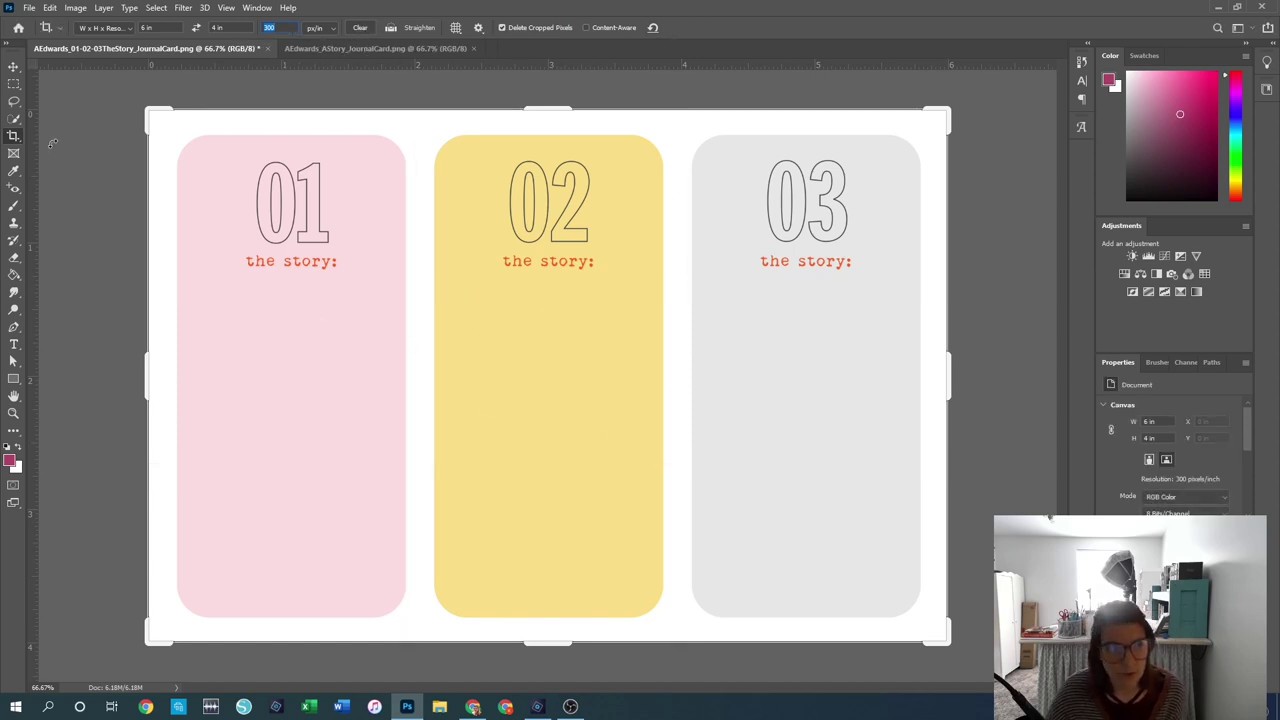
right_click(15, 136)
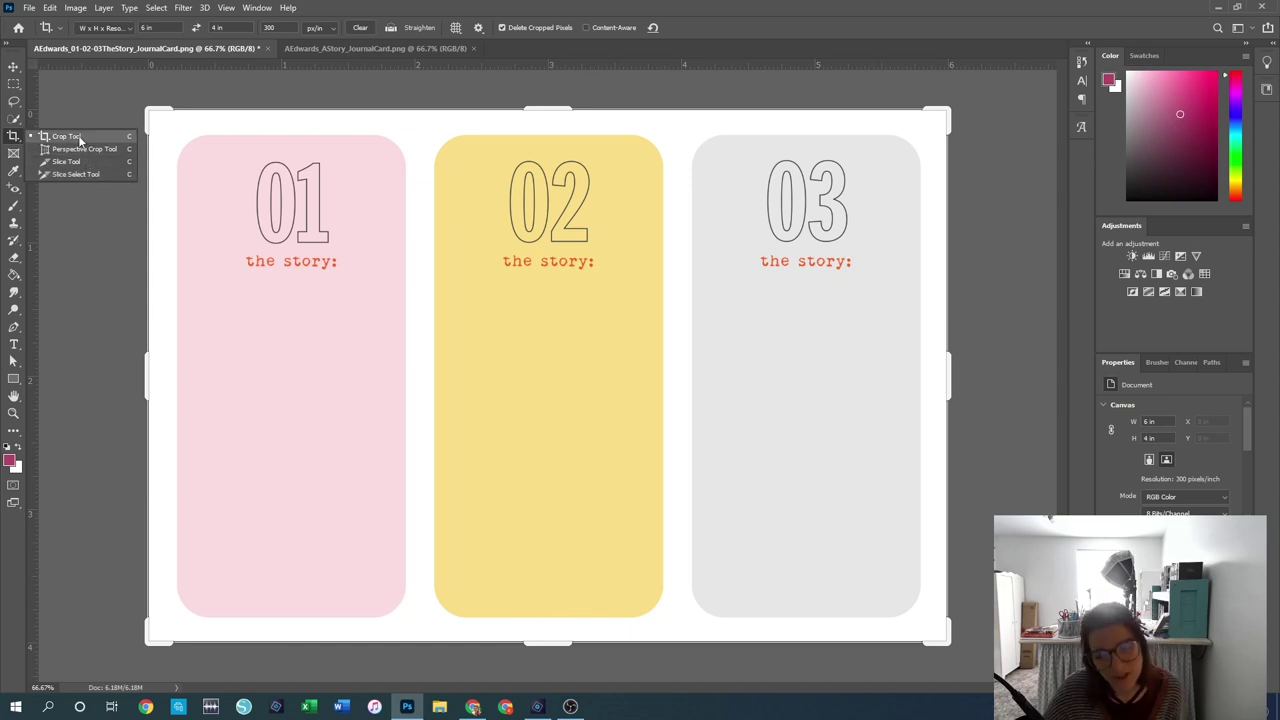
Step: Draw a trial Frame tool placeholder over the 01 and 02 cards, then undo it
click(80, 138)
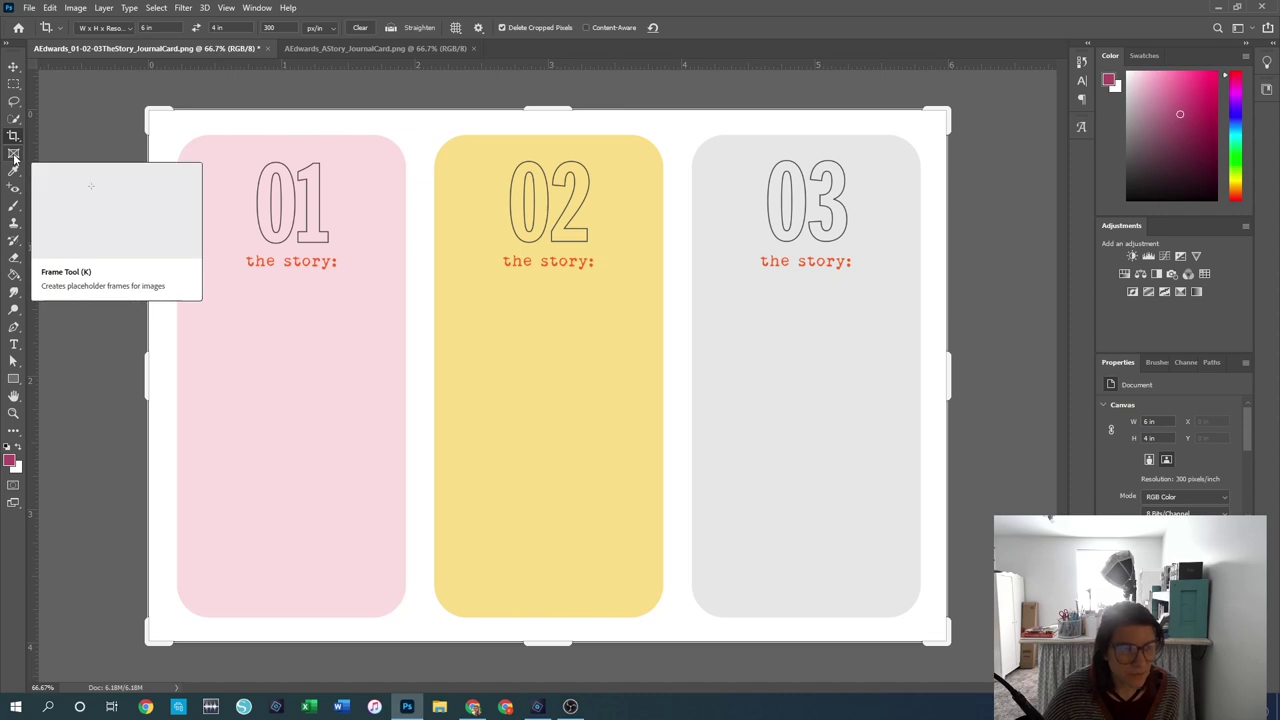
click(14, 155)
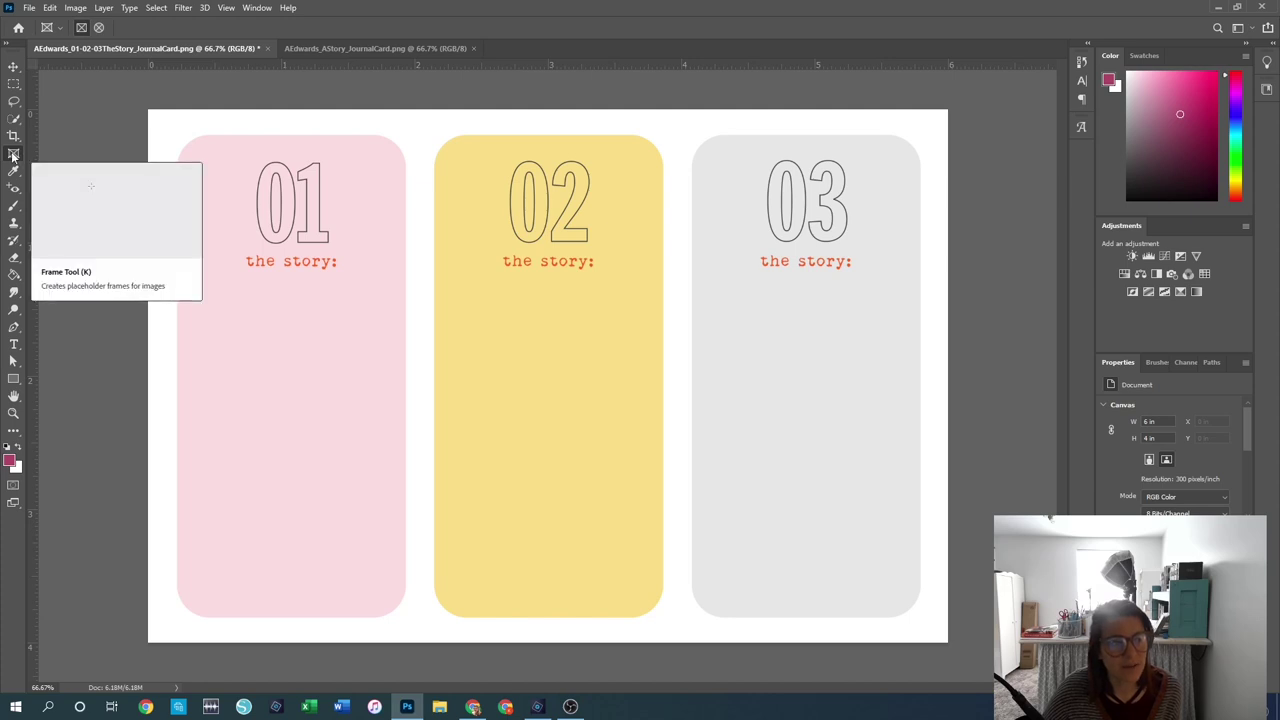
drag(181, 137, 673, 466)
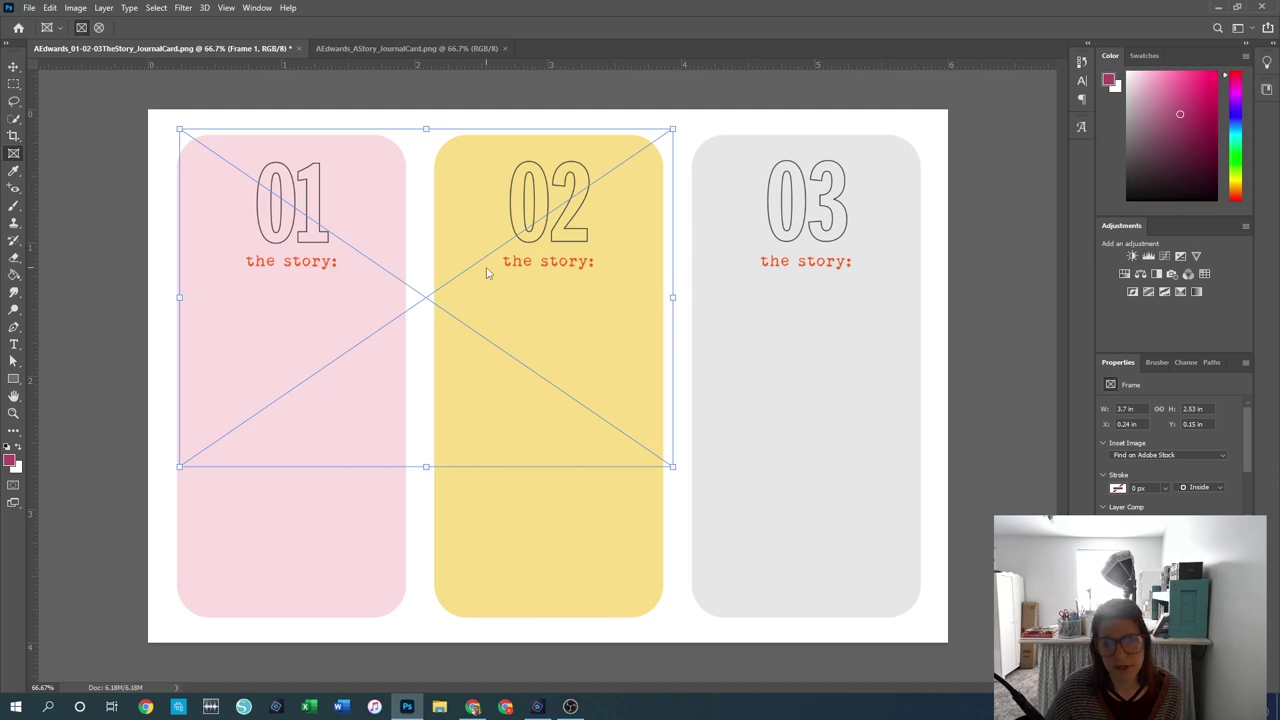
key(ctrl+z)
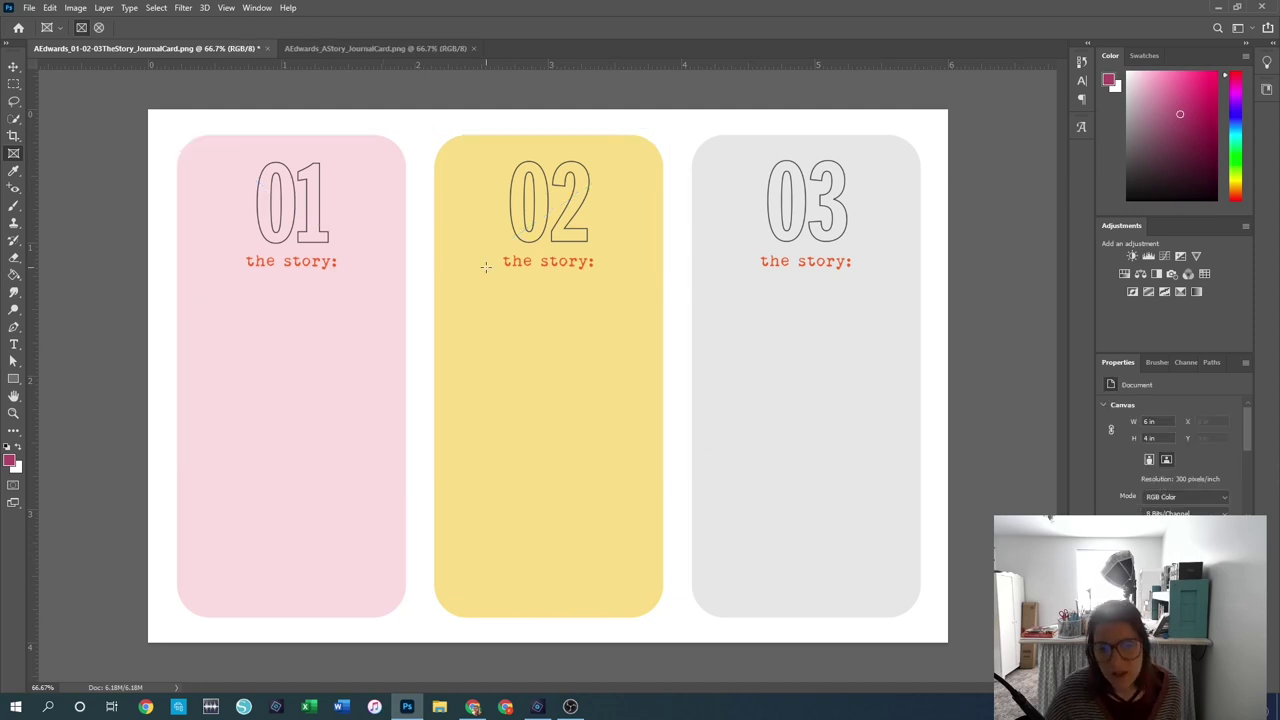
click(13, 172)
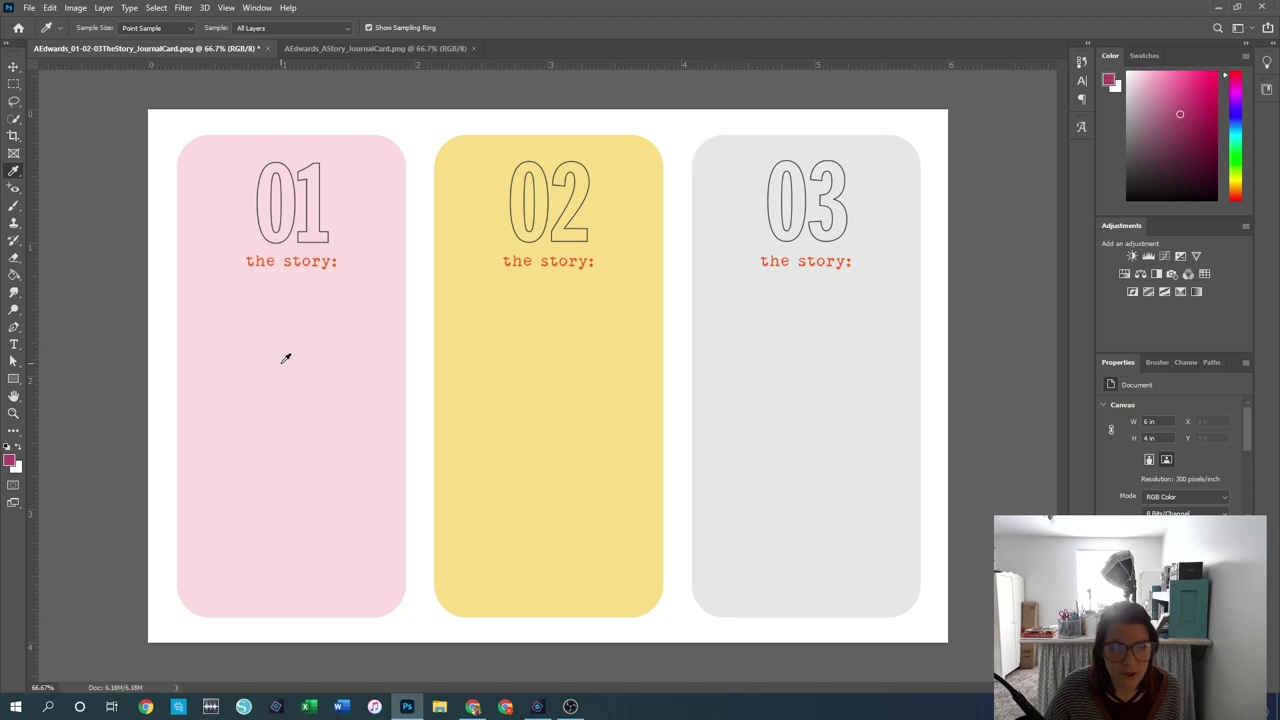
Step: Sample the pink, yellow and grey card colours, finishing on the red-orange 'the story:' text
click(282, 362)
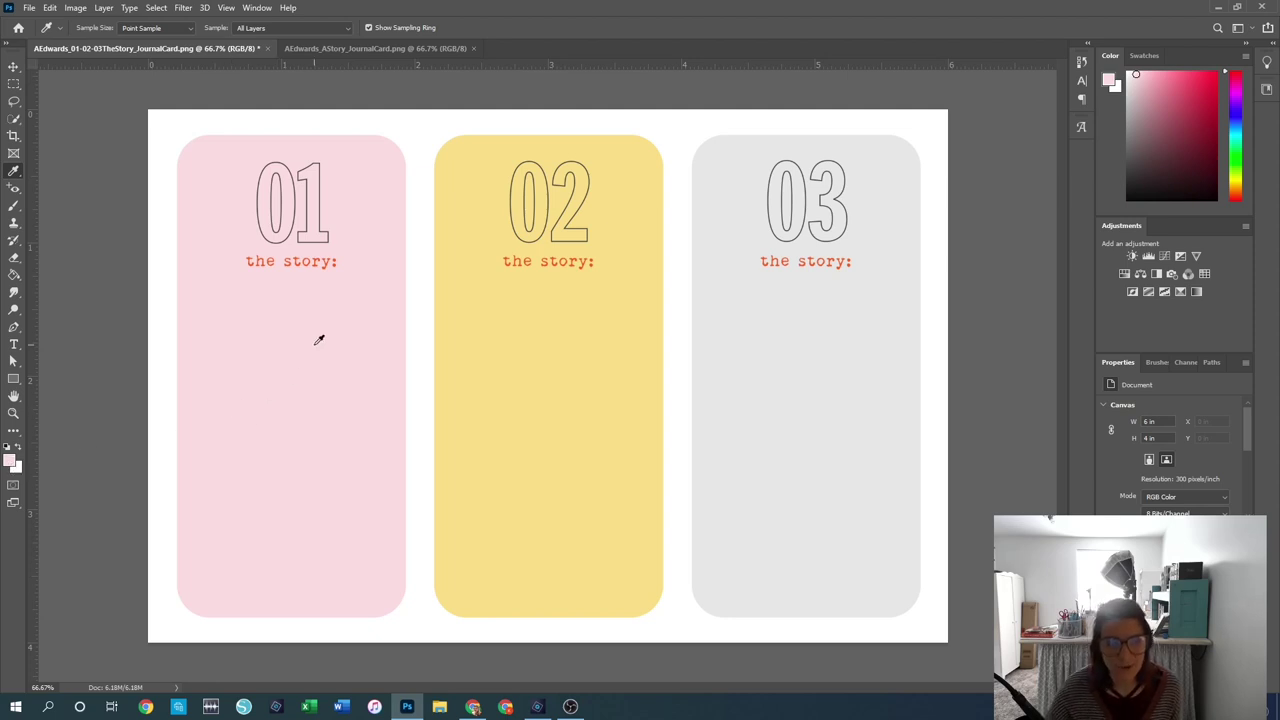
click(551, 338)
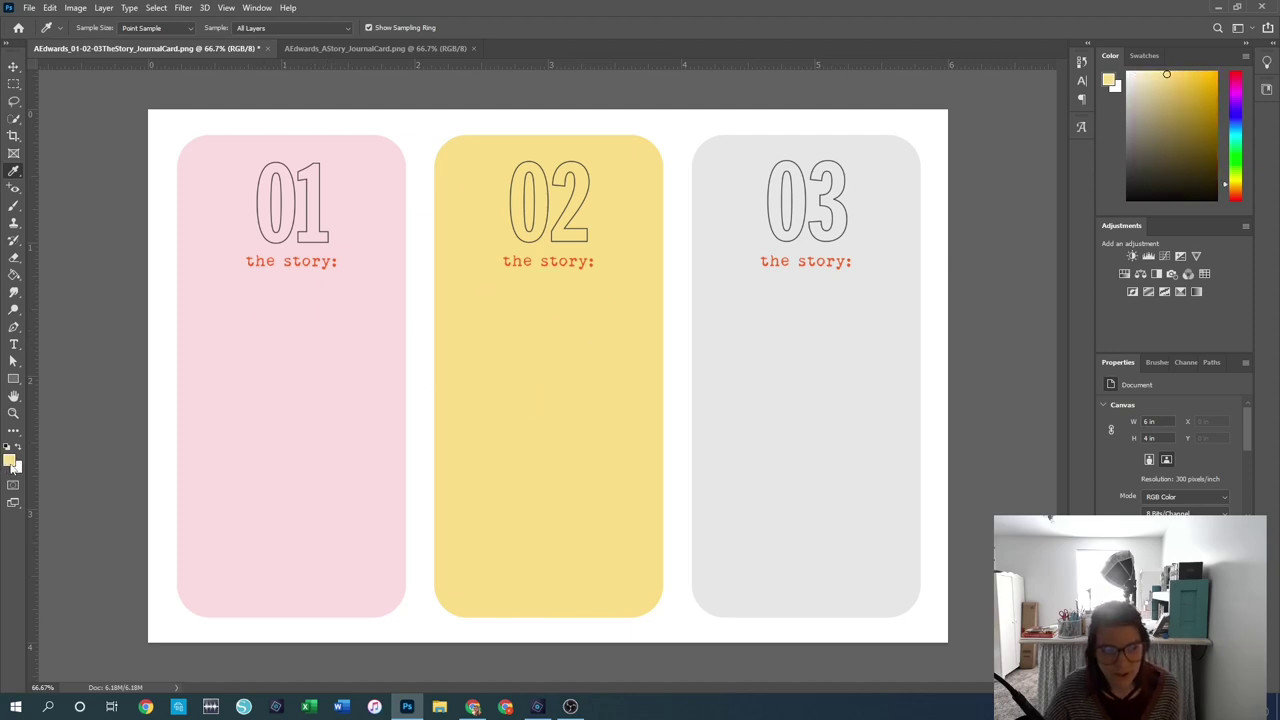
click(776, 392)
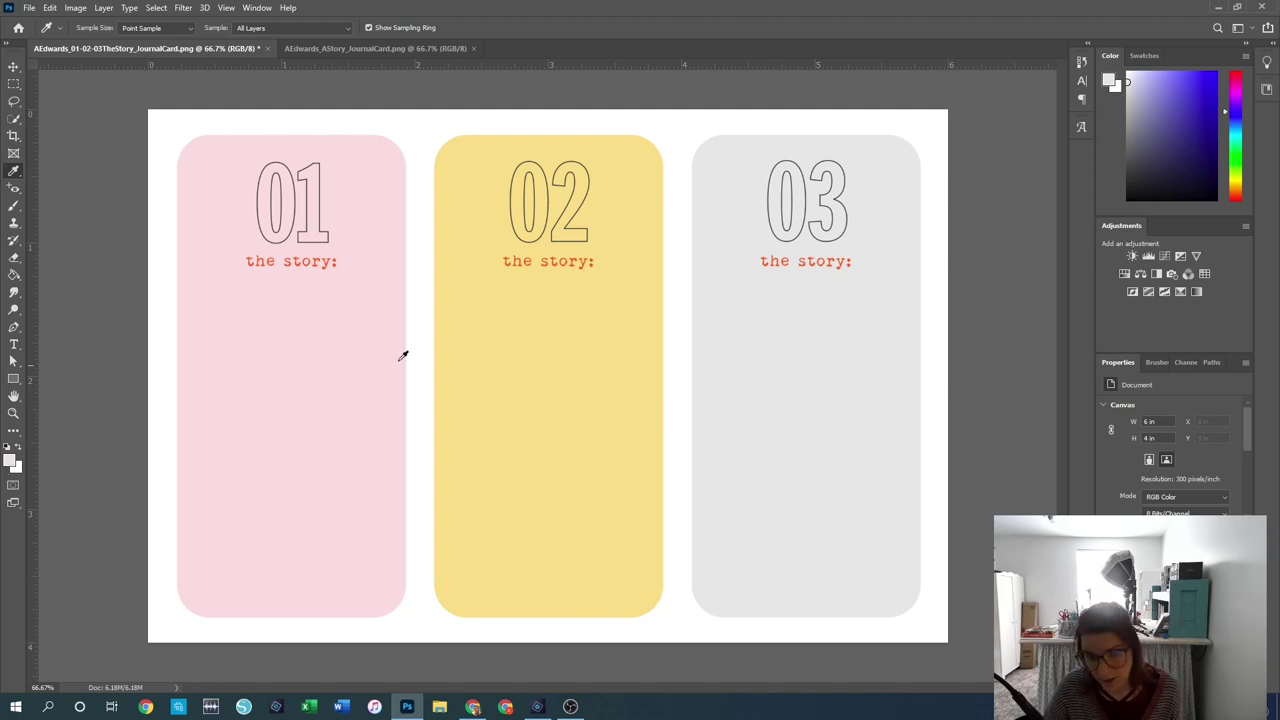
click(329, 262)
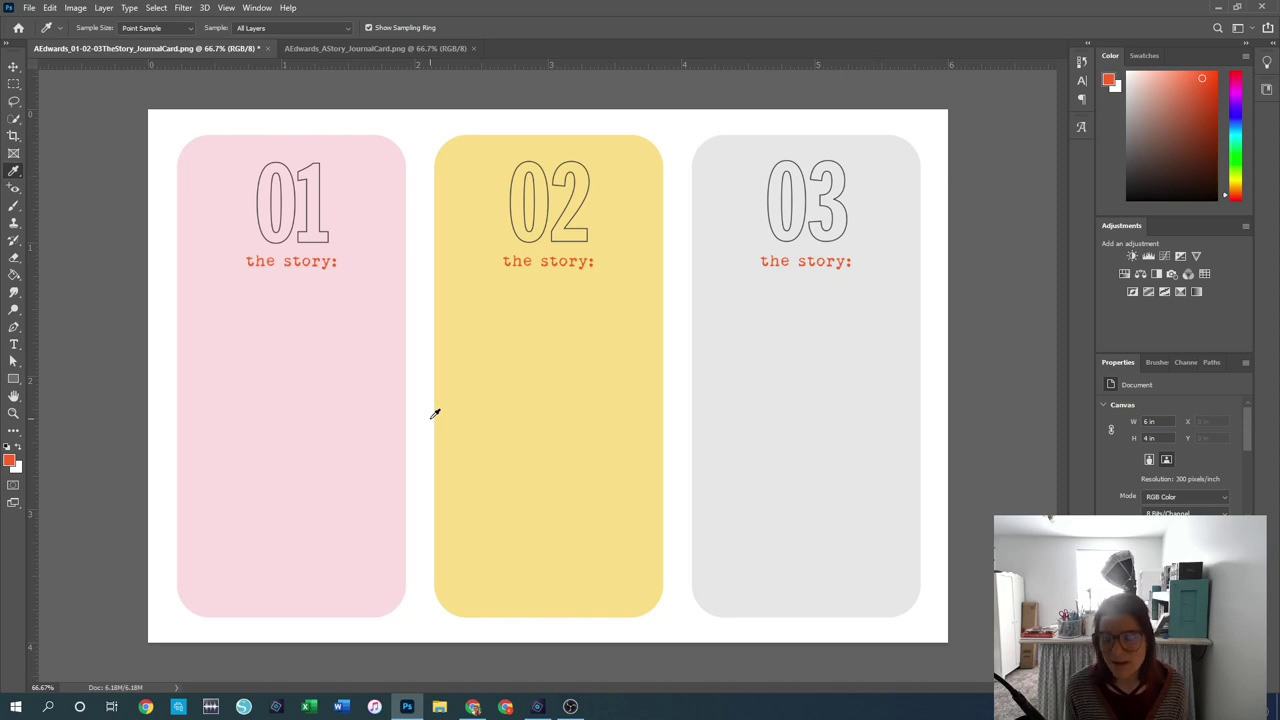
click(14, 171)
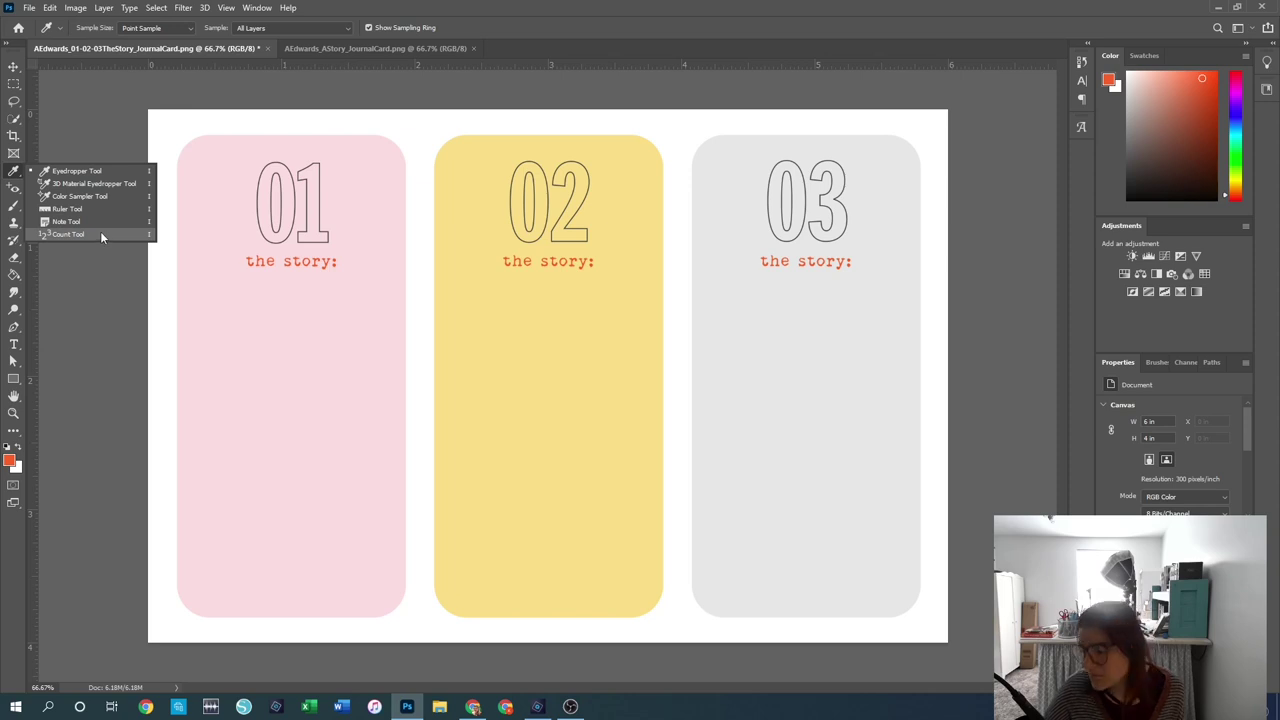
Step: Browse the Spot Healing Brush group's tools and select the Red Eye Tool
click(81, 171)
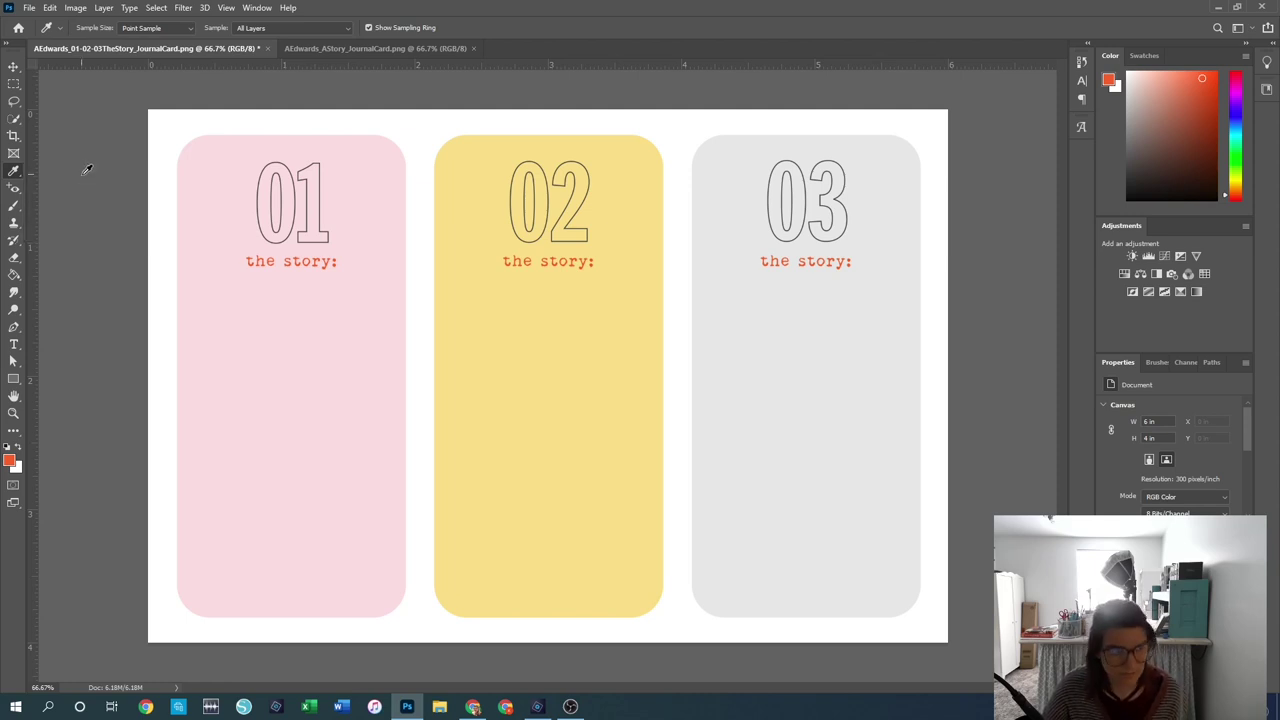
right_click(14, 193)
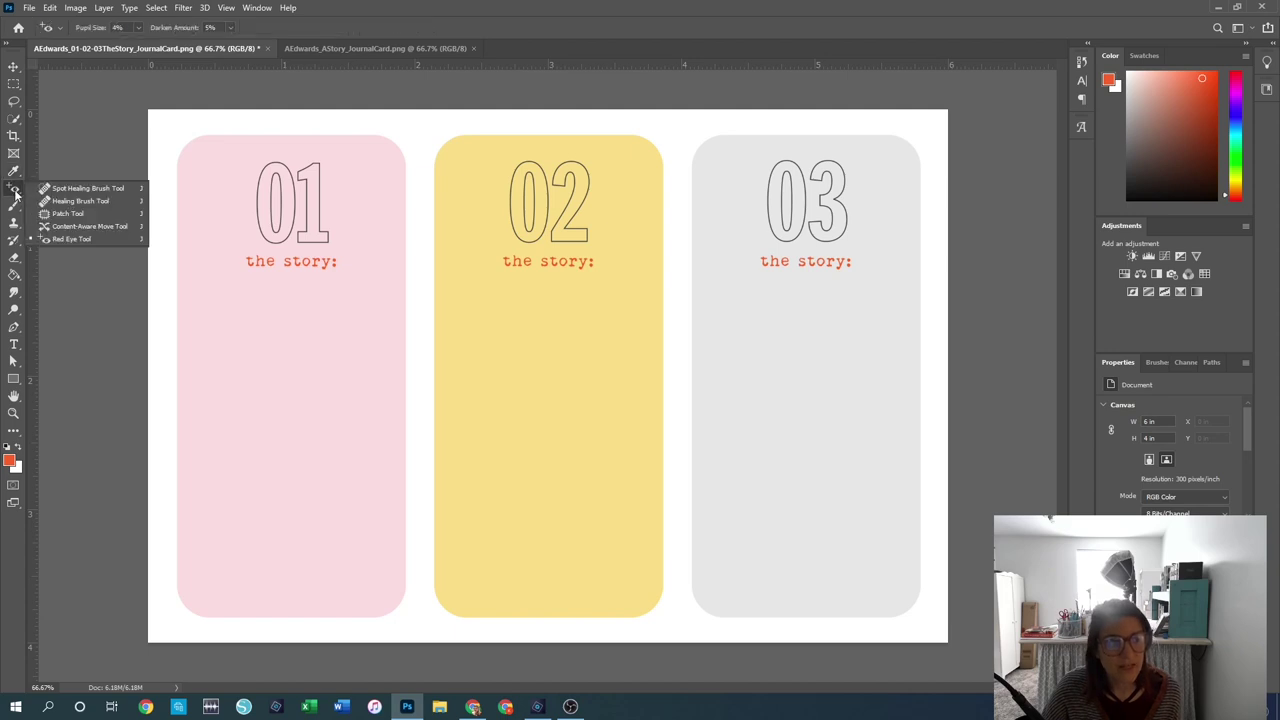
click(70, 191)
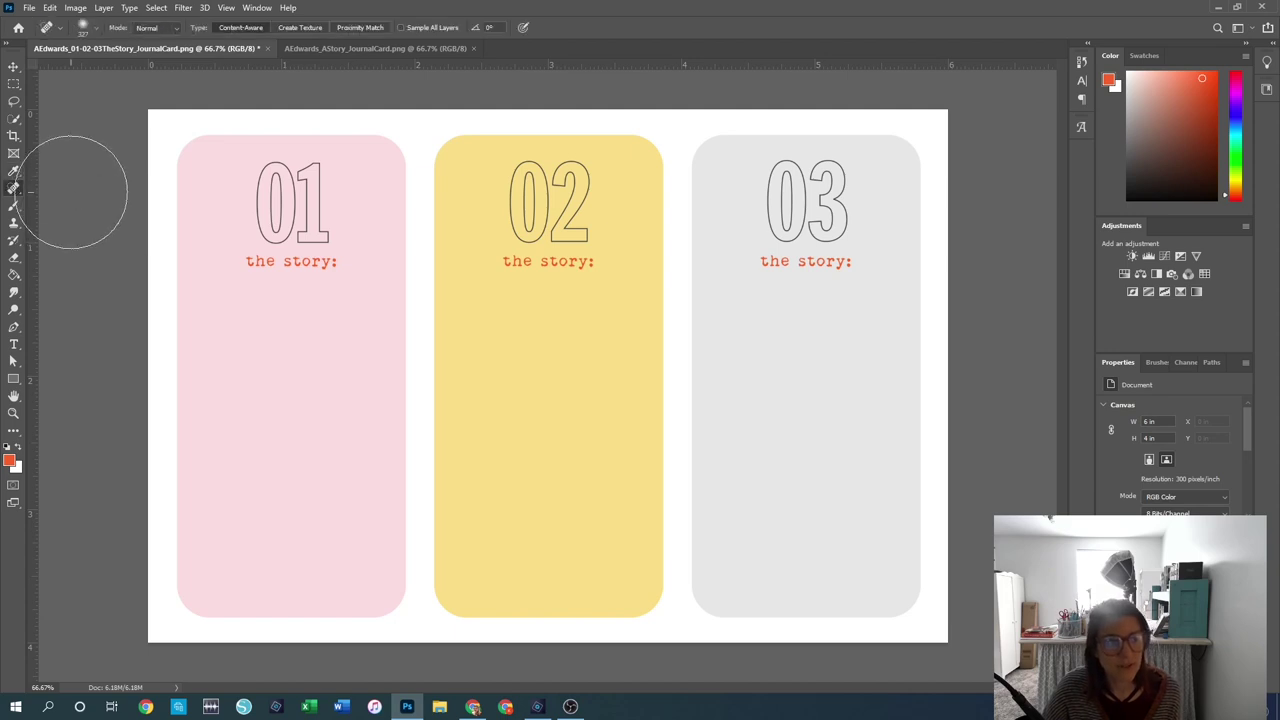
right_click(14, 193)
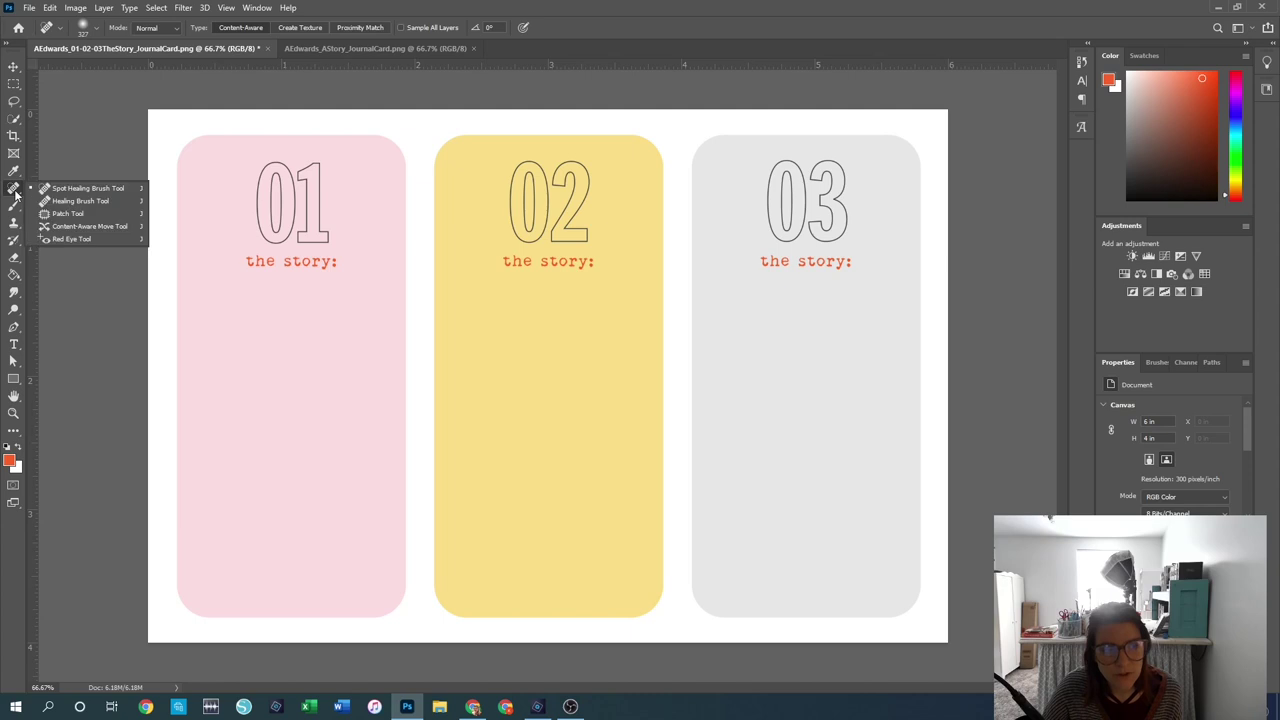
click(15, 195)
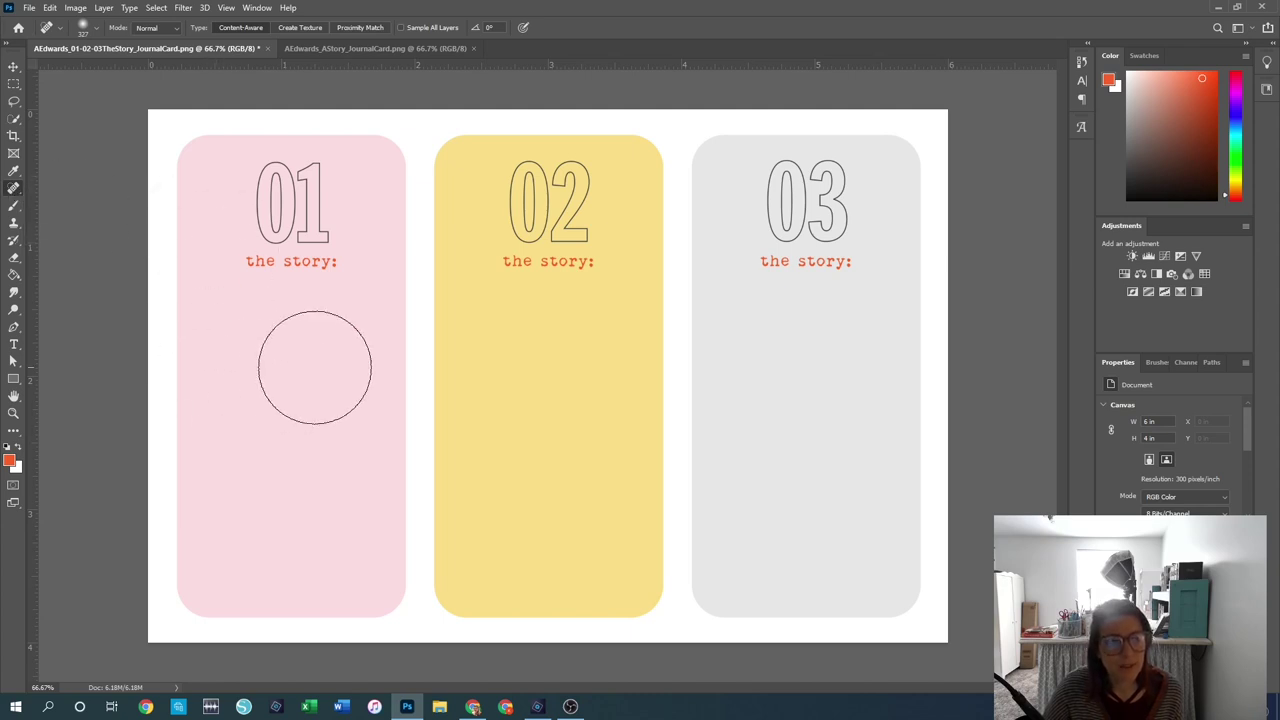
right_click(15, 196)
click(80, 189)
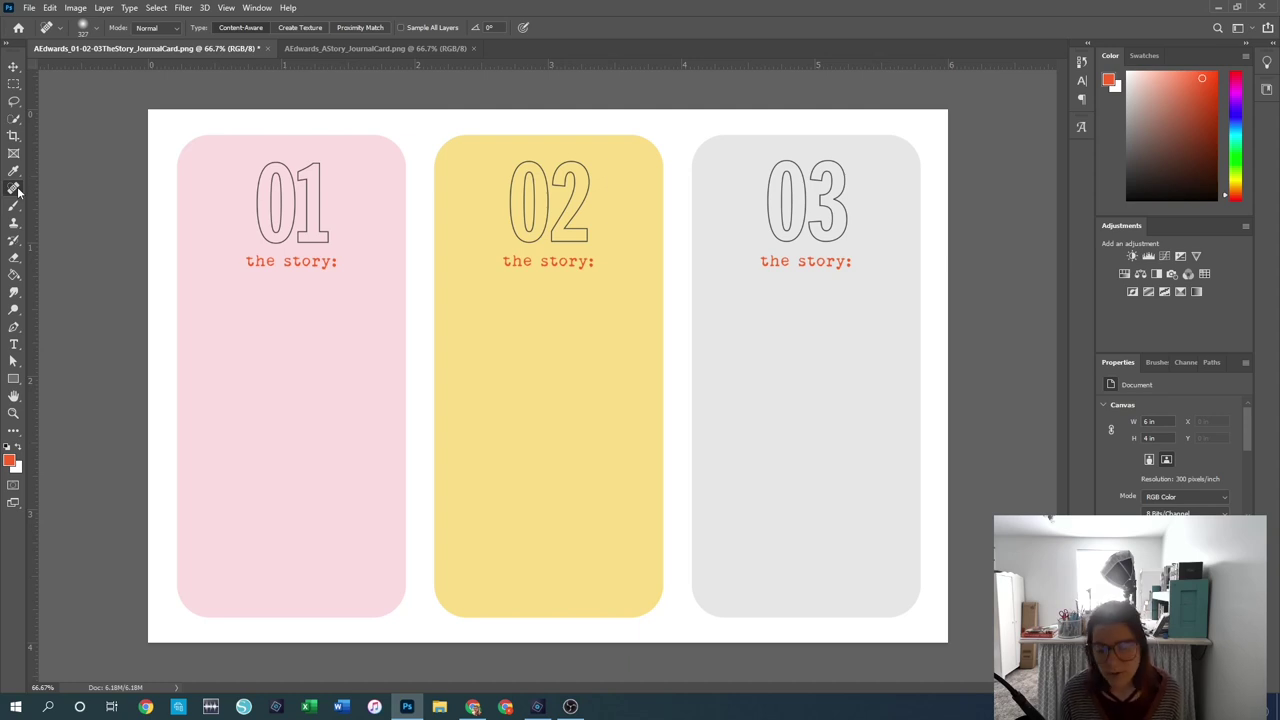
right_click(15, 188)
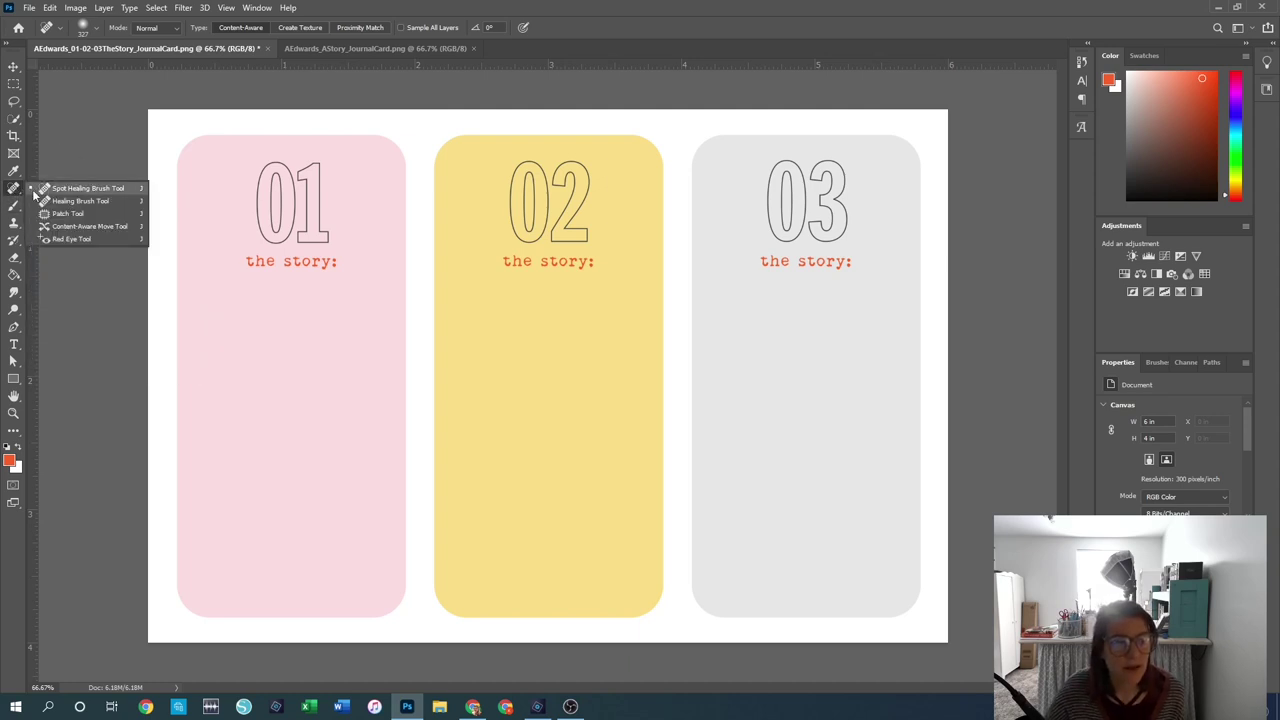
click(88, 239)
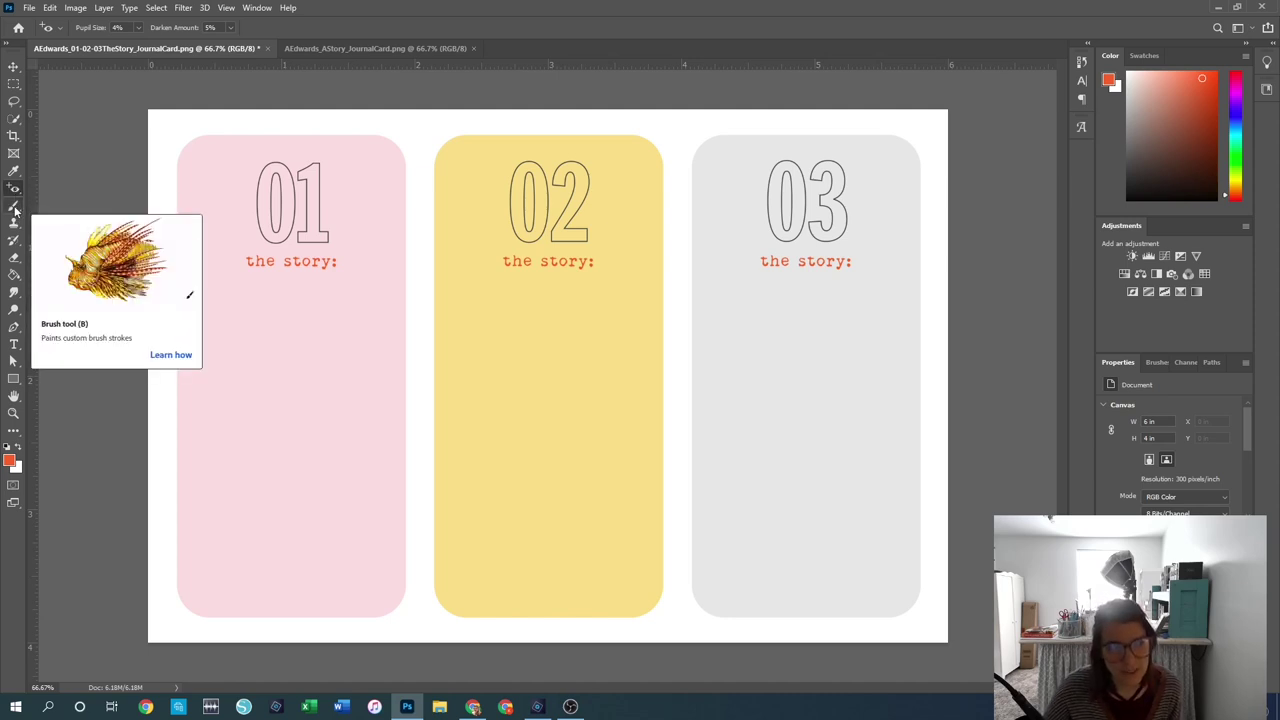
Step: Paint a trial red-orange stroke and a dot on the yellow card, undoing both
click(14, 207)
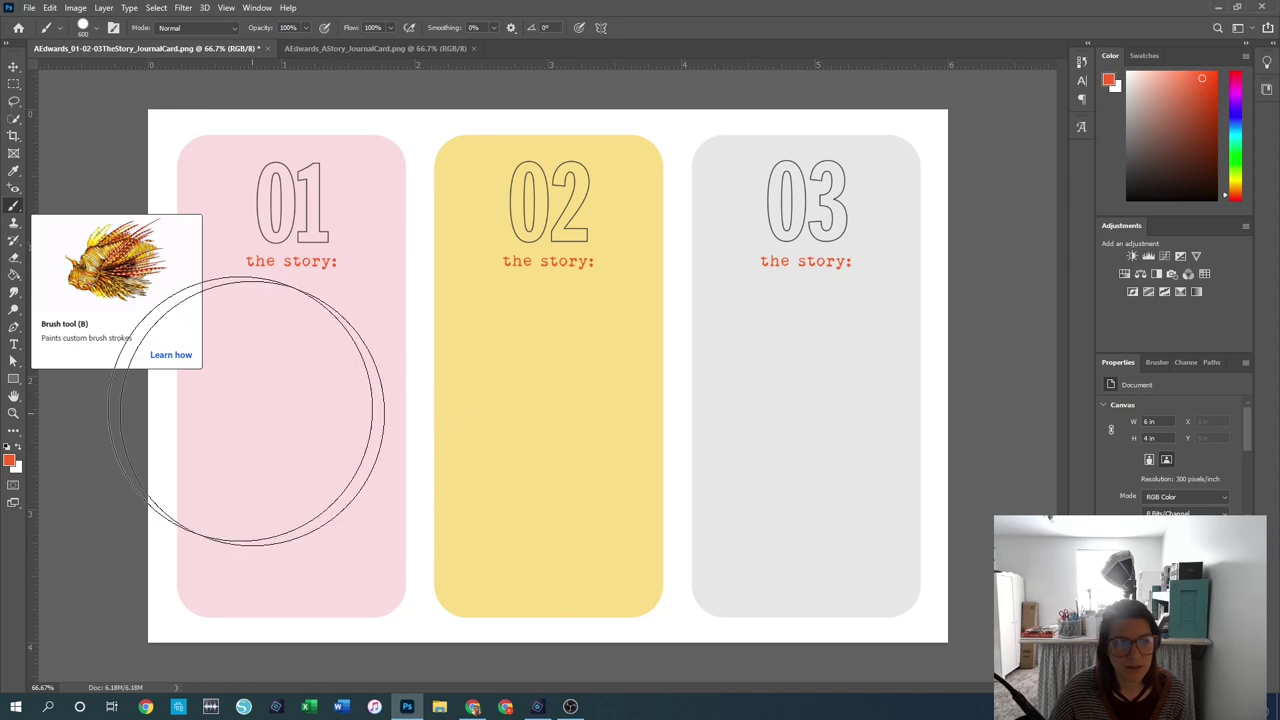
drag(240, 443, 1012, 414)
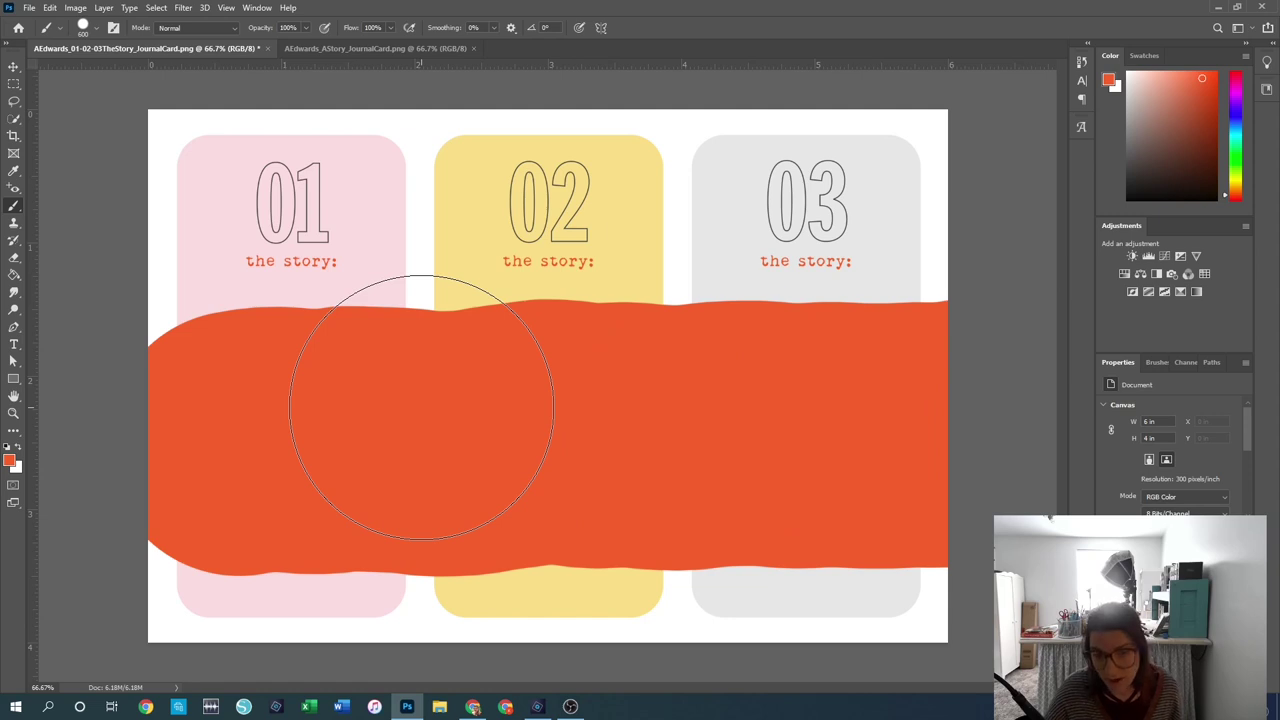
key(ctrl+z)
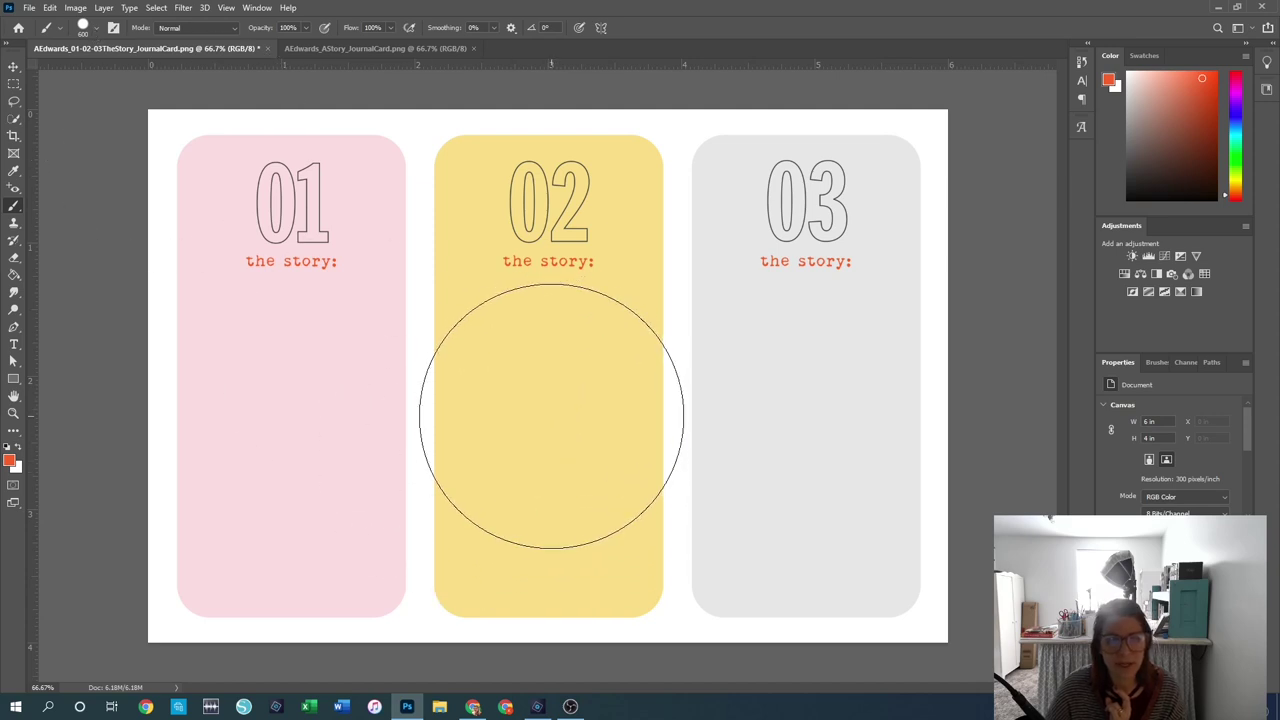
click(551, 415)
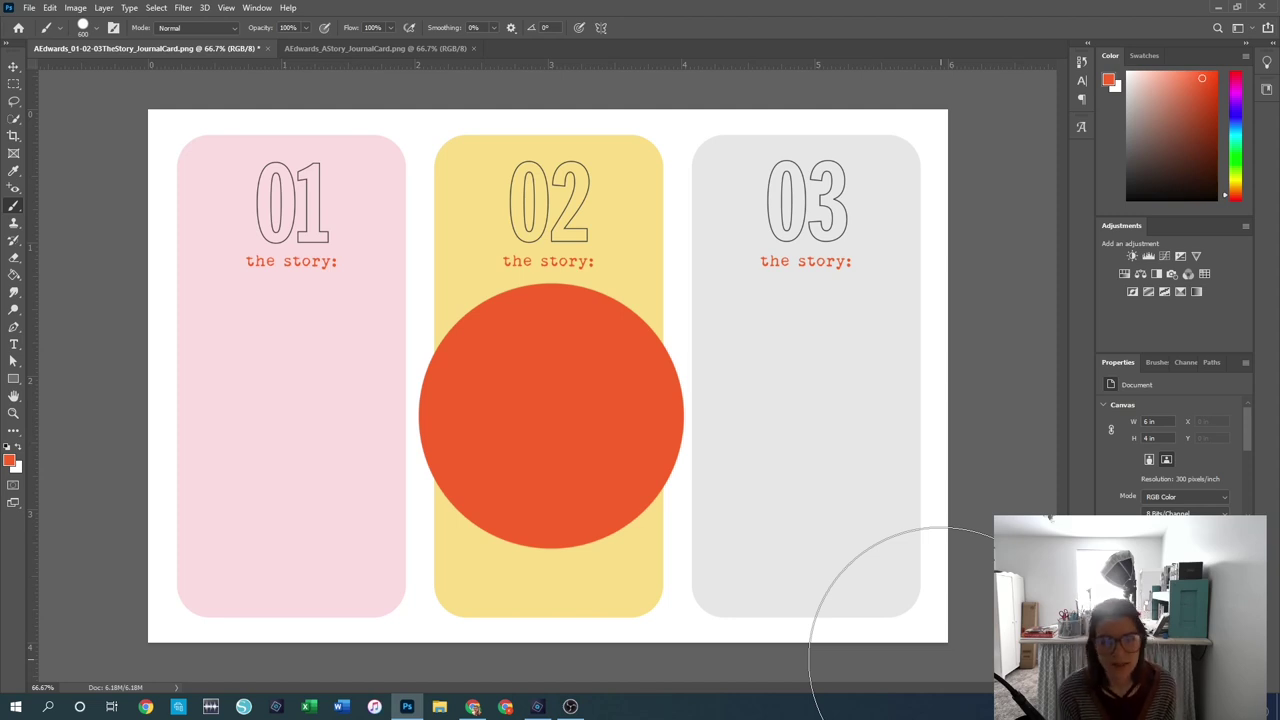
key(ctrl+z)
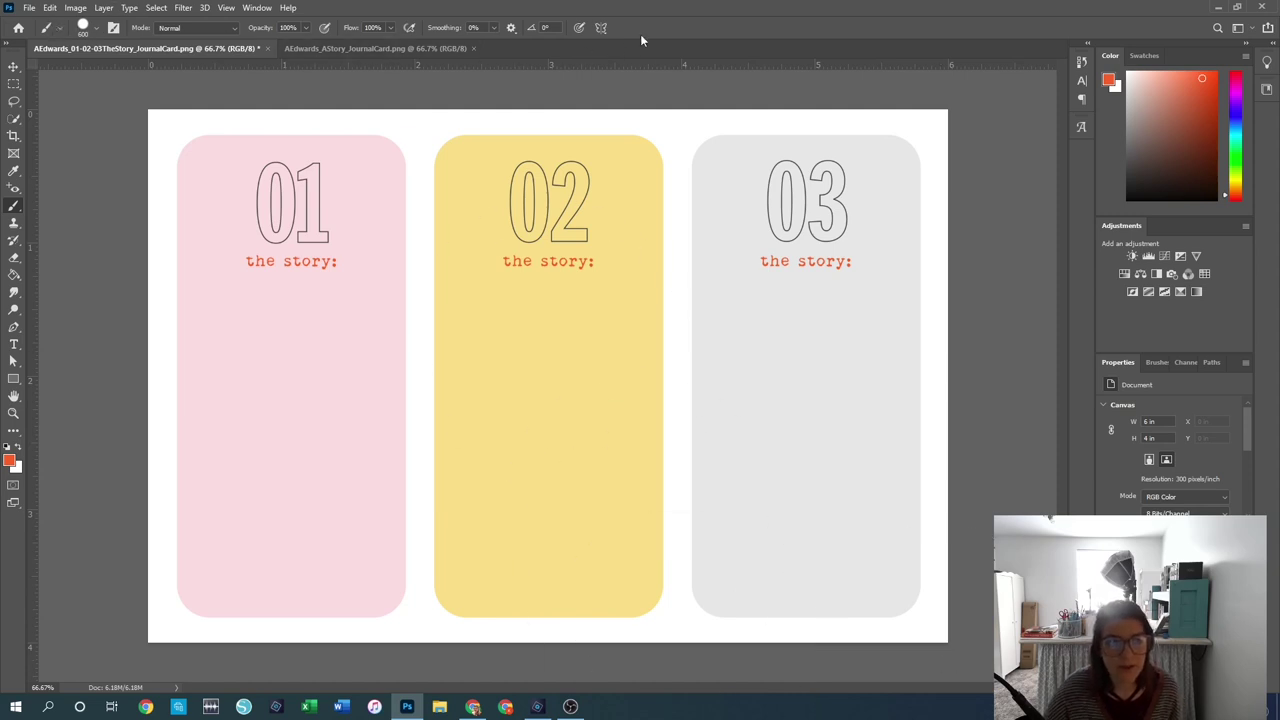
Step: Pick the rough 400 px custom brush at 48% opacity and paint a salmon stroke across all three cards
click(95, 28)
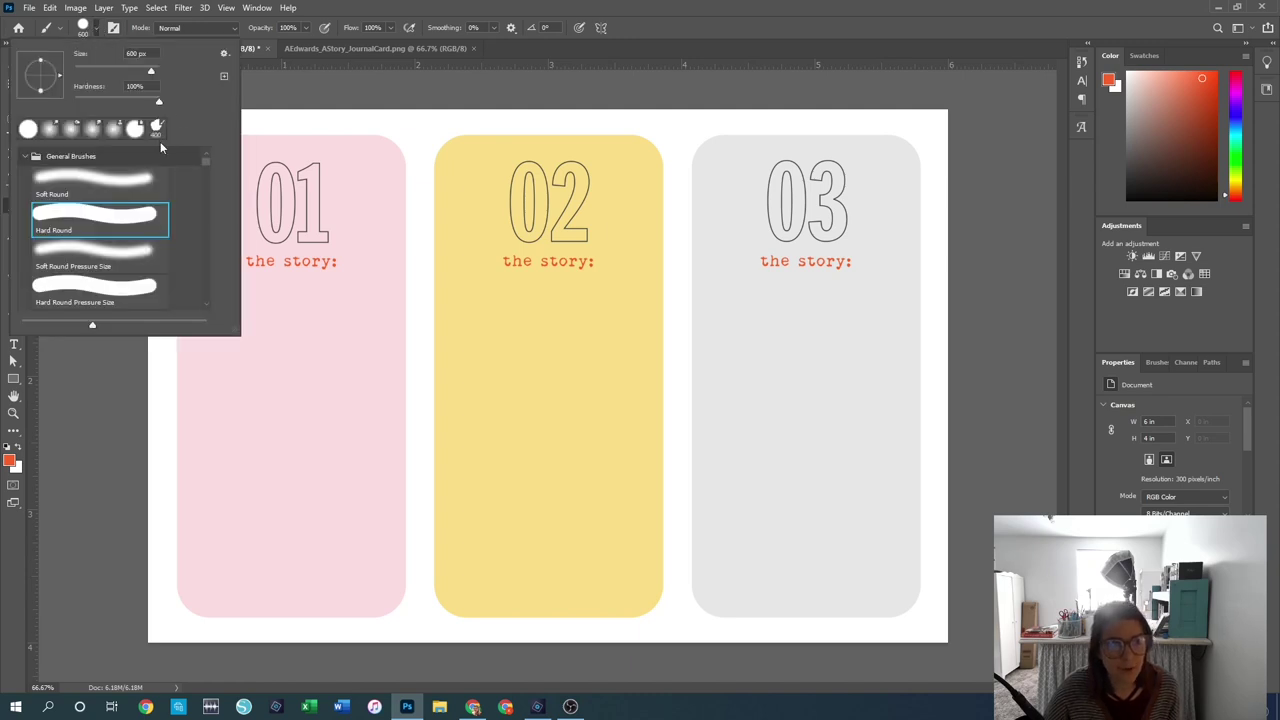
click(156, 131)
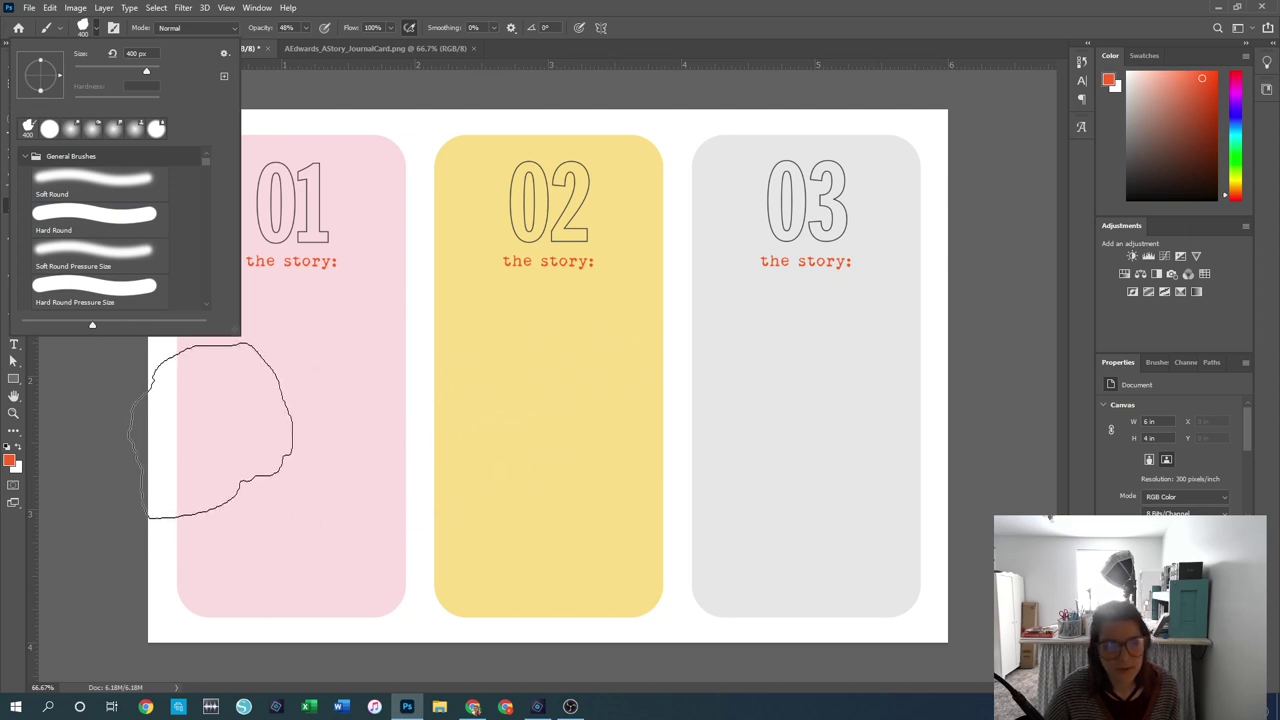
click(97, 28)
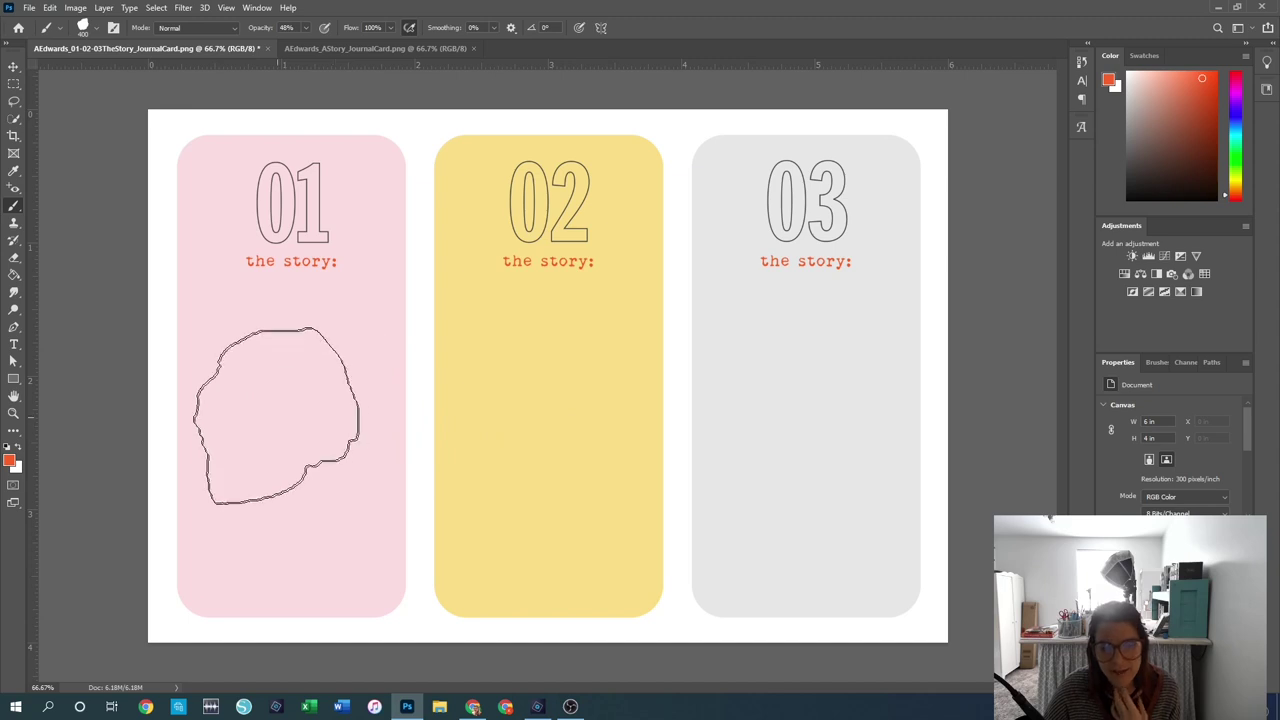
click(250, 411)
mouse_move(250, 411)
mouse_down()
mouse_move(479, 399)
mouse_move(723, 424)
mouse_move(837, 443)
mouse_up()
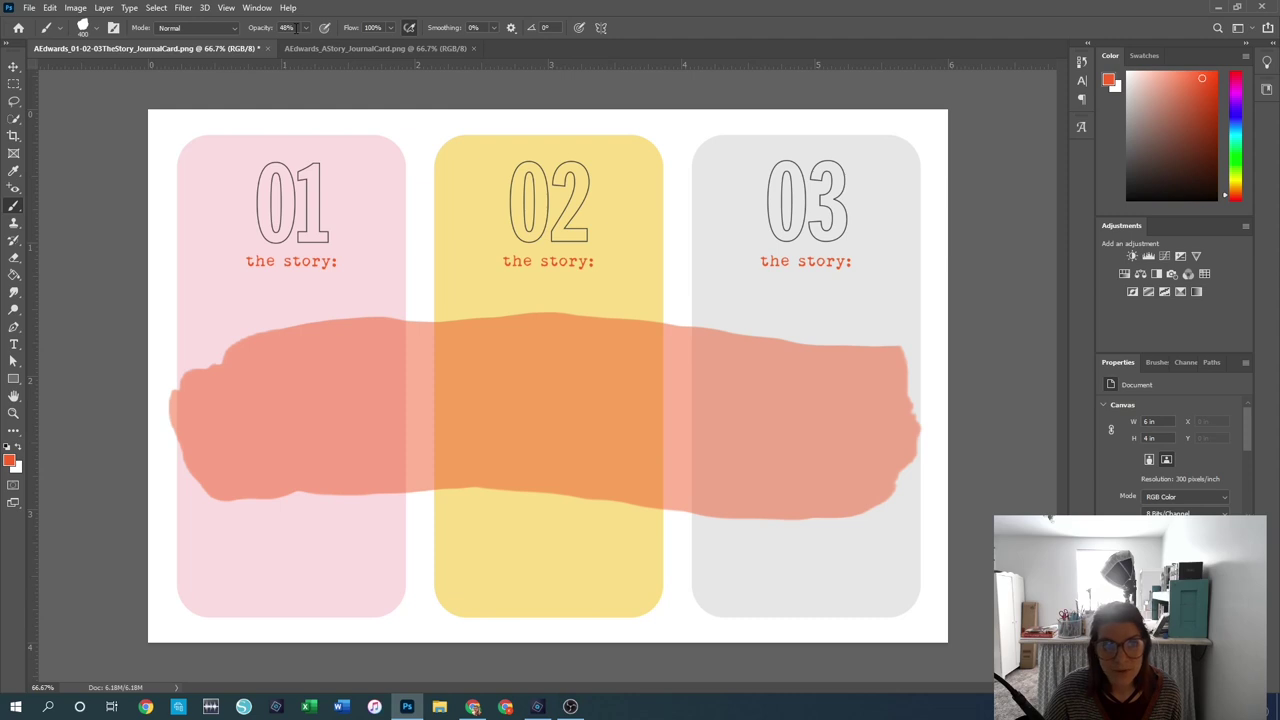
Step: Undo the 48% stroke, then test an opaque stroke at 100% opacity and undo it
key(ctrl+z)
key(ctrl+z)
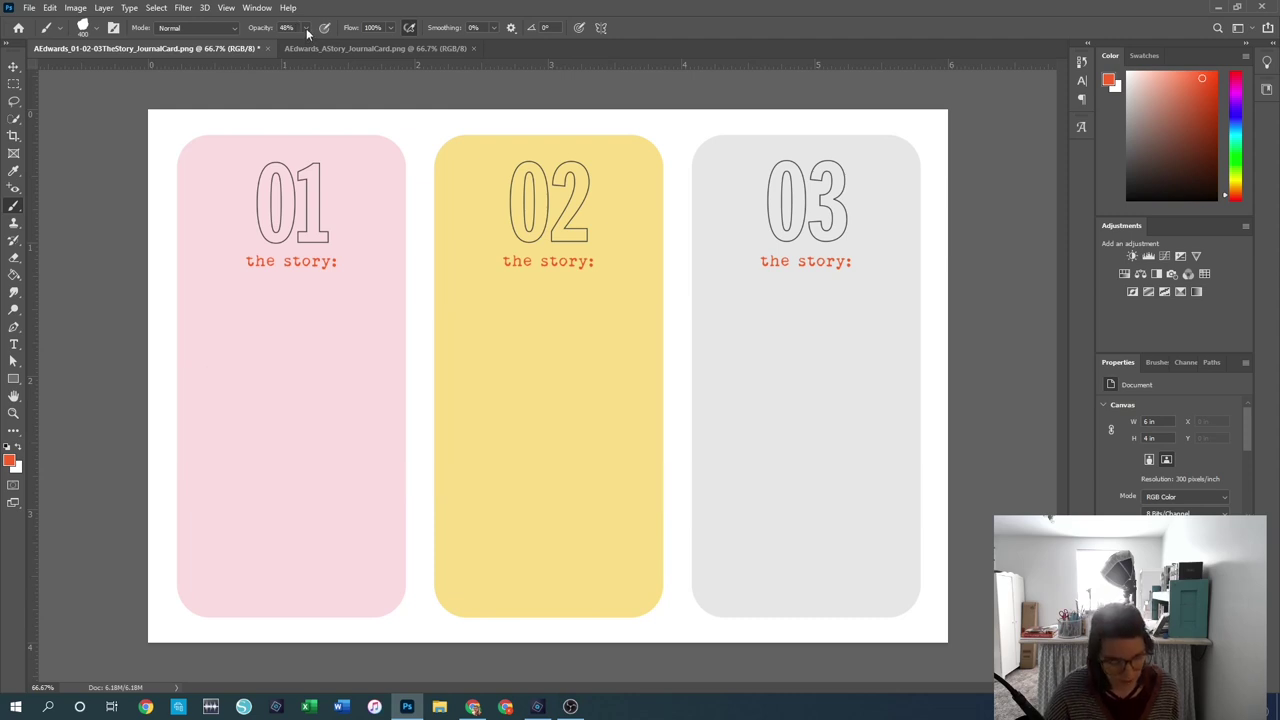
click(307, 30)
drag(307, 46, 370, 52)
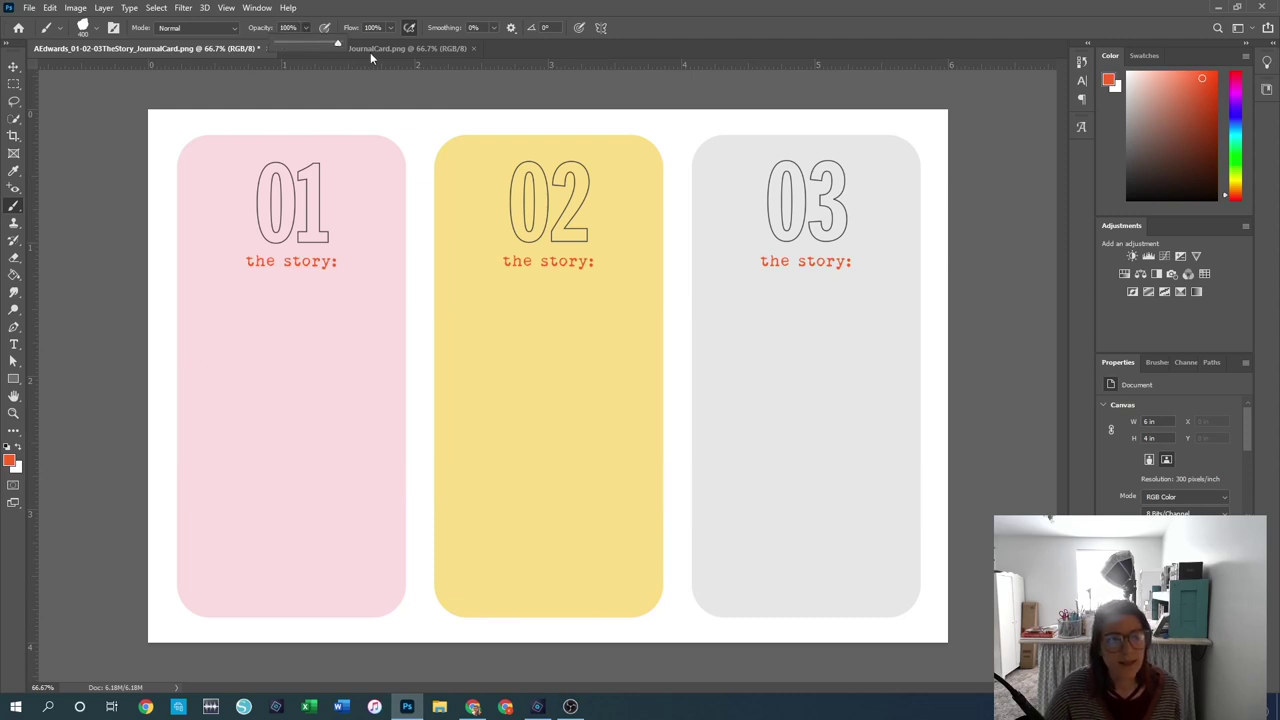
drag(255, 415, 835, 450)
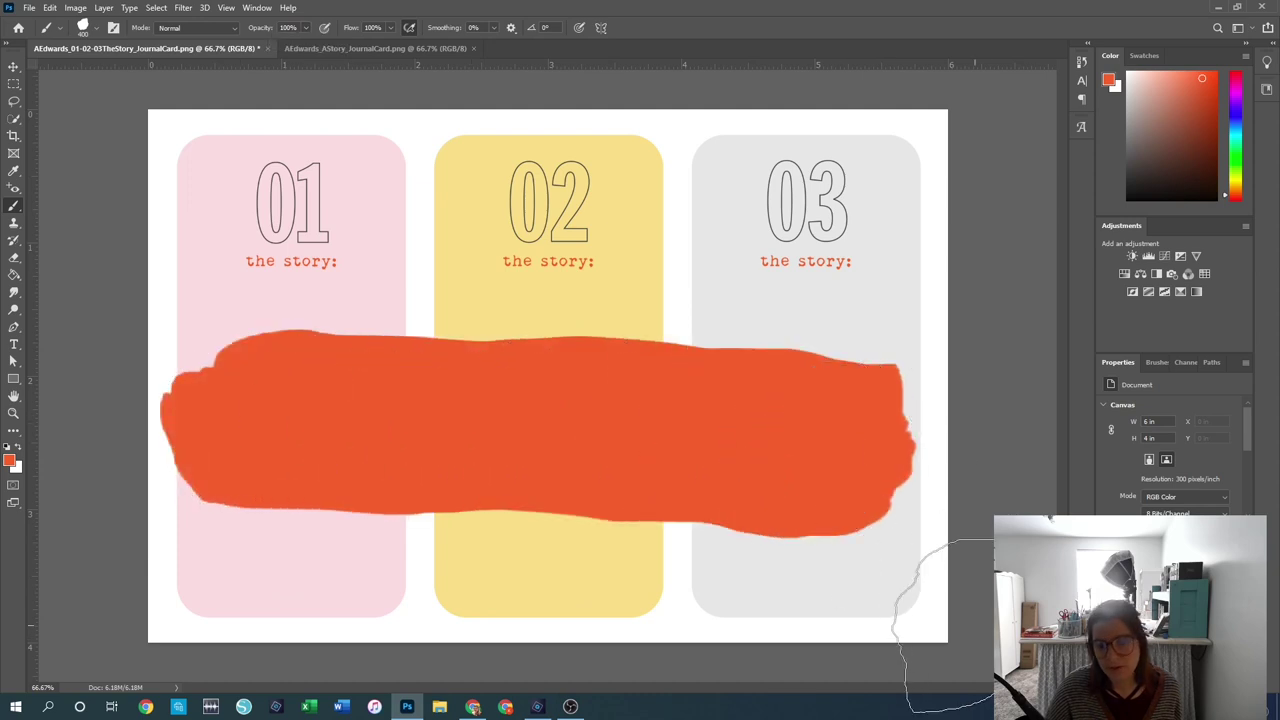
key(ctrl+z)
Step: Set brush opacity to 53%, paint two trial strokes across the cards, and undo both
click(306, 29)
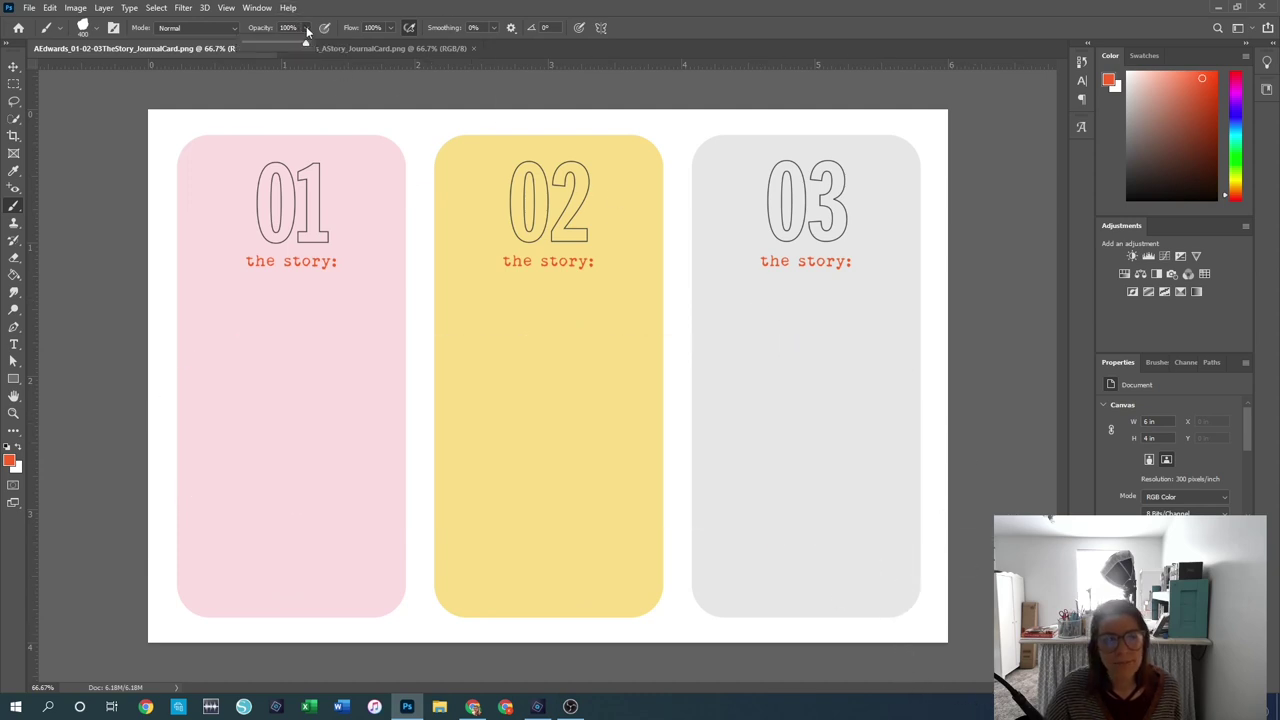
drag(298, 46, 272, 46)
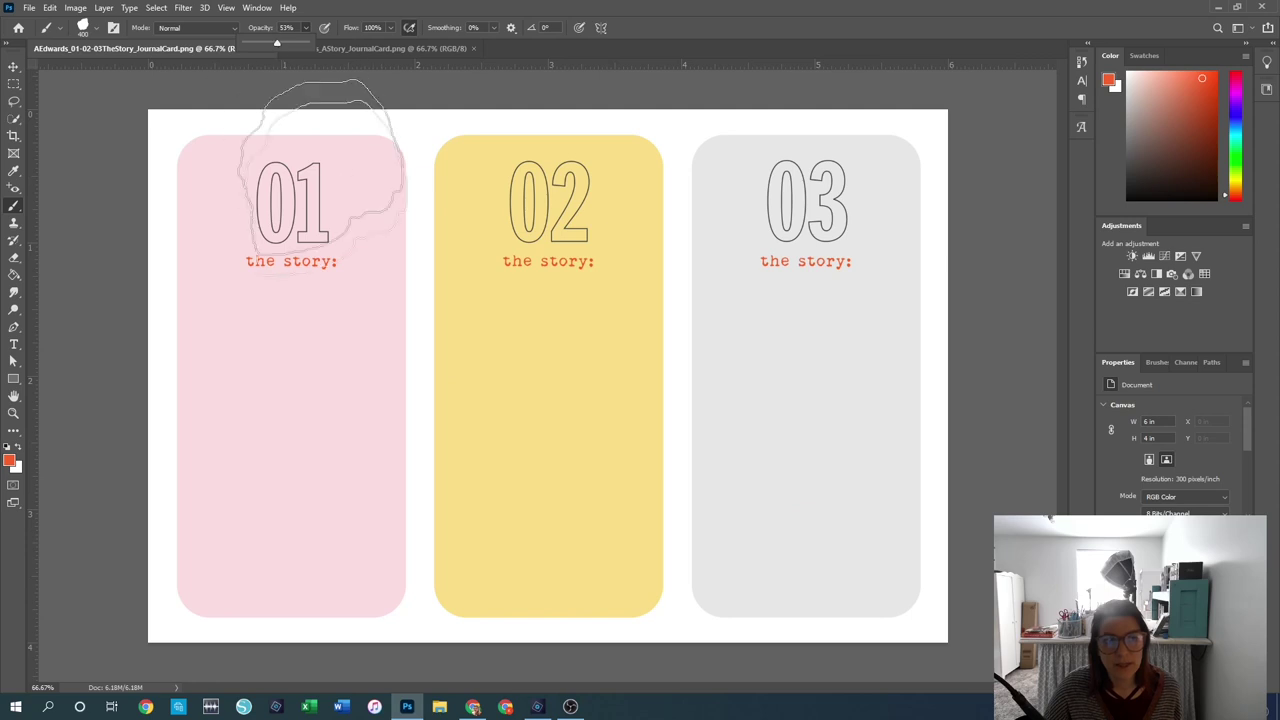
drag(250, 390, 686, 407)
mouse_move(255, 487)
mouse_down()
mouse_move(503, 487)
mouse_move(871, 529)
mouse_up()
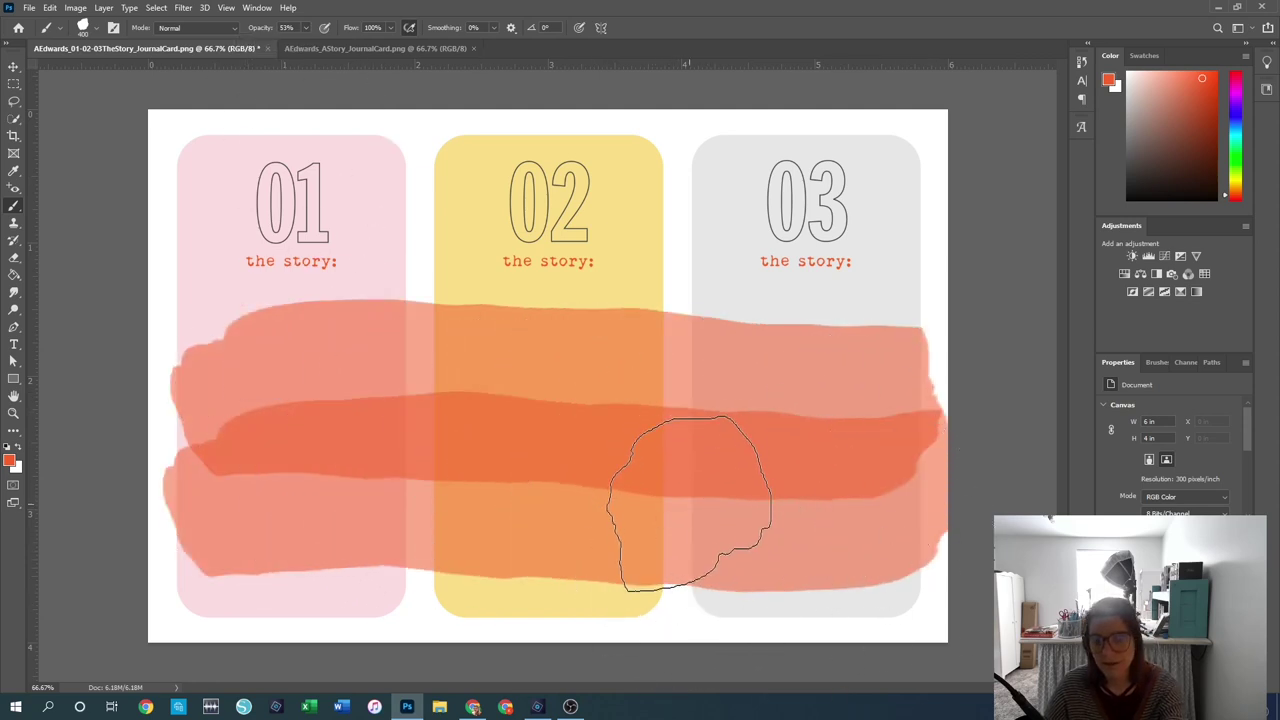
key(ctrl+z)
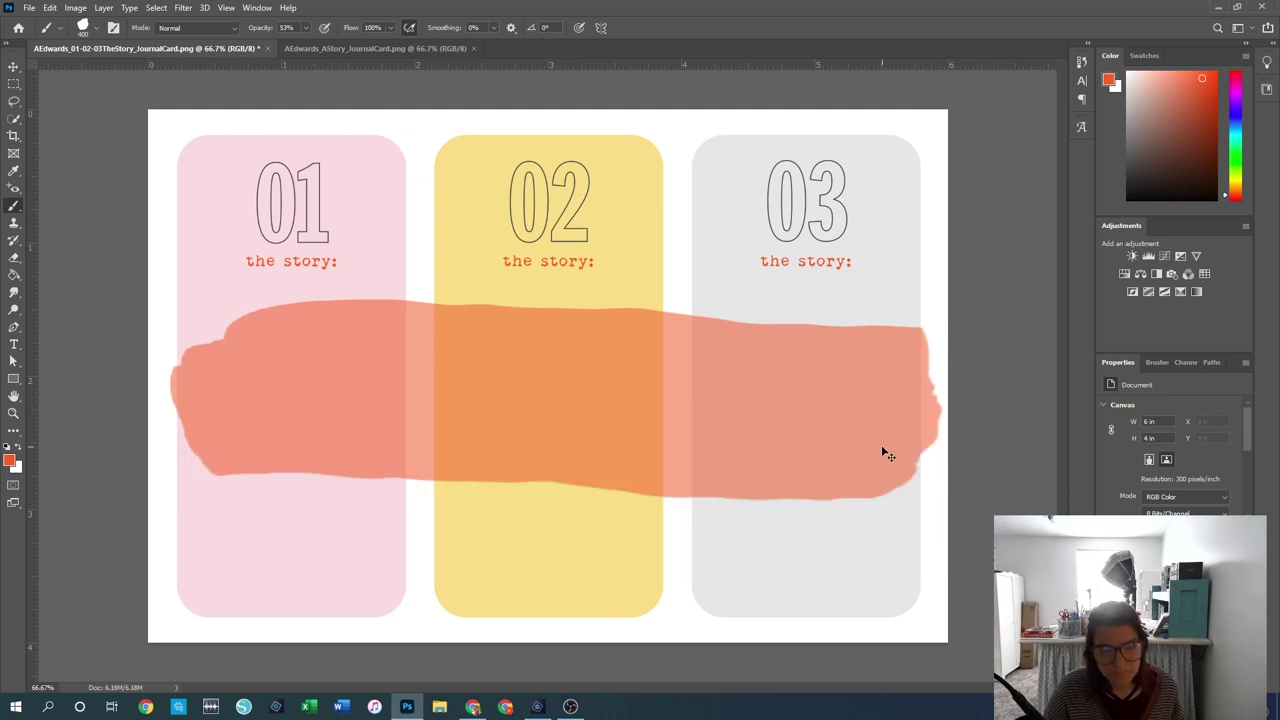
key(ctrl+z)
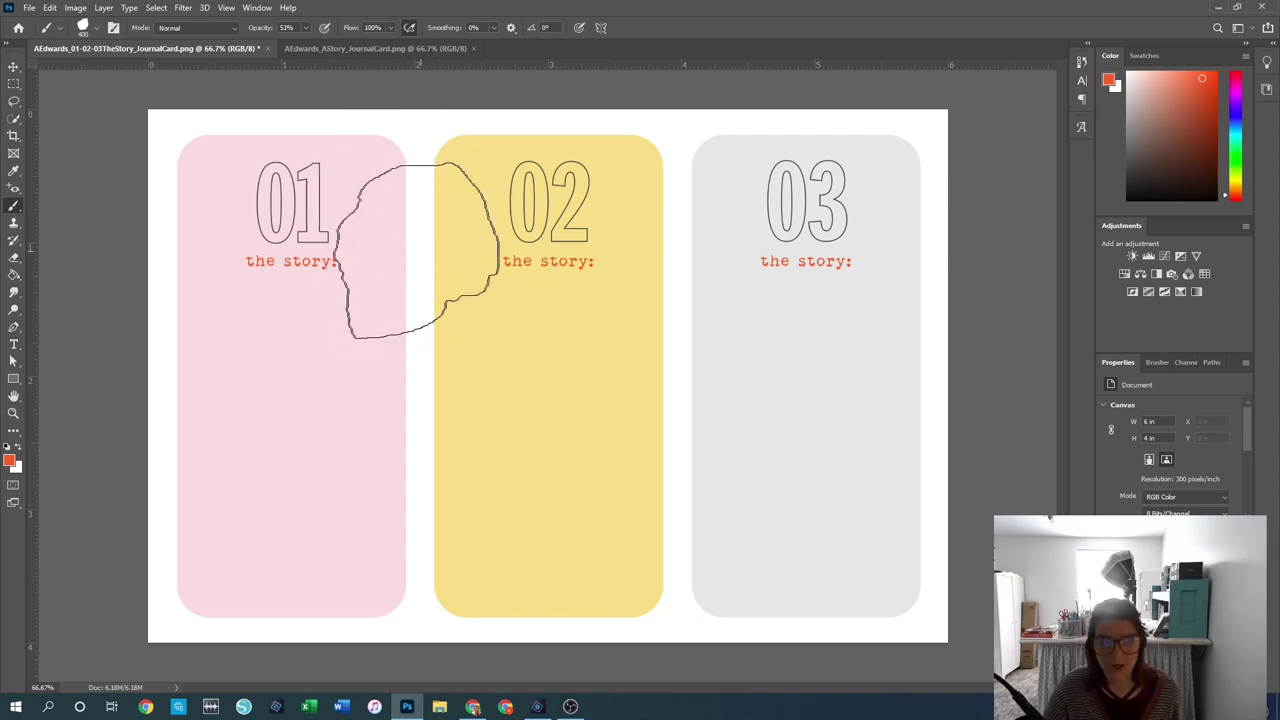
Step: Choose the Hard Round brush tip at 400 px and 100% hardness
click(86, 30)
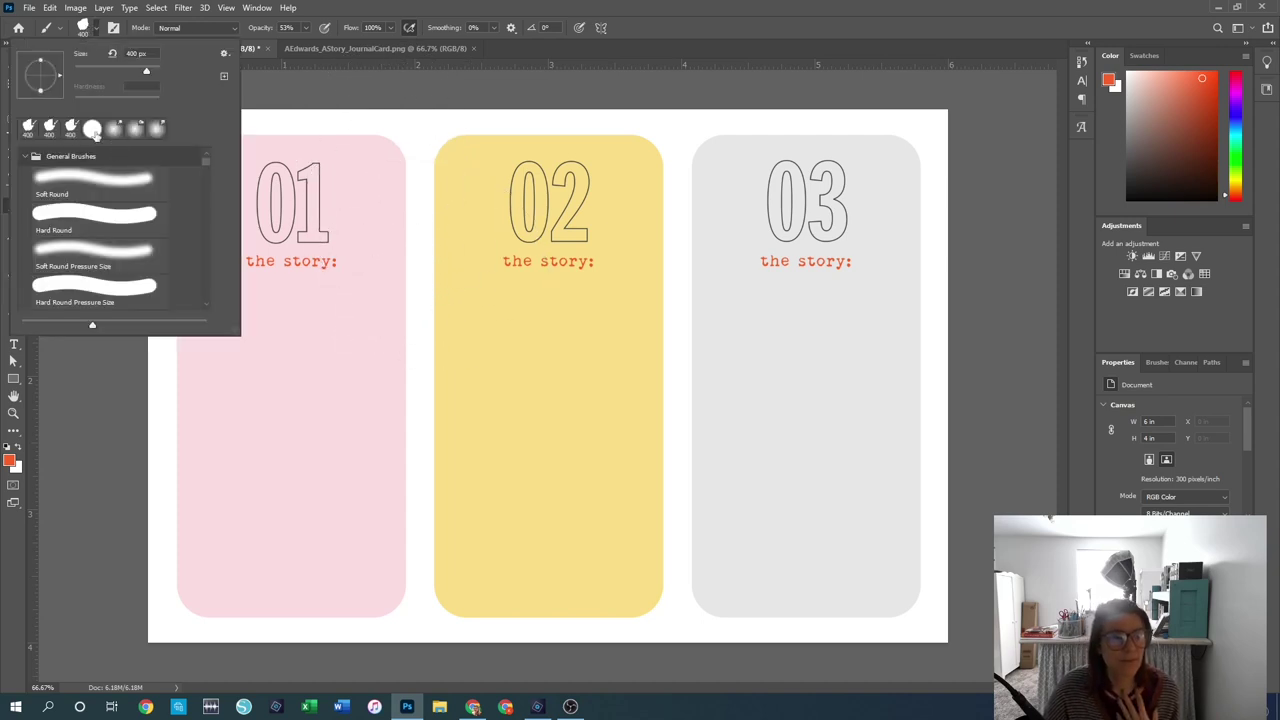
click(92, 131)
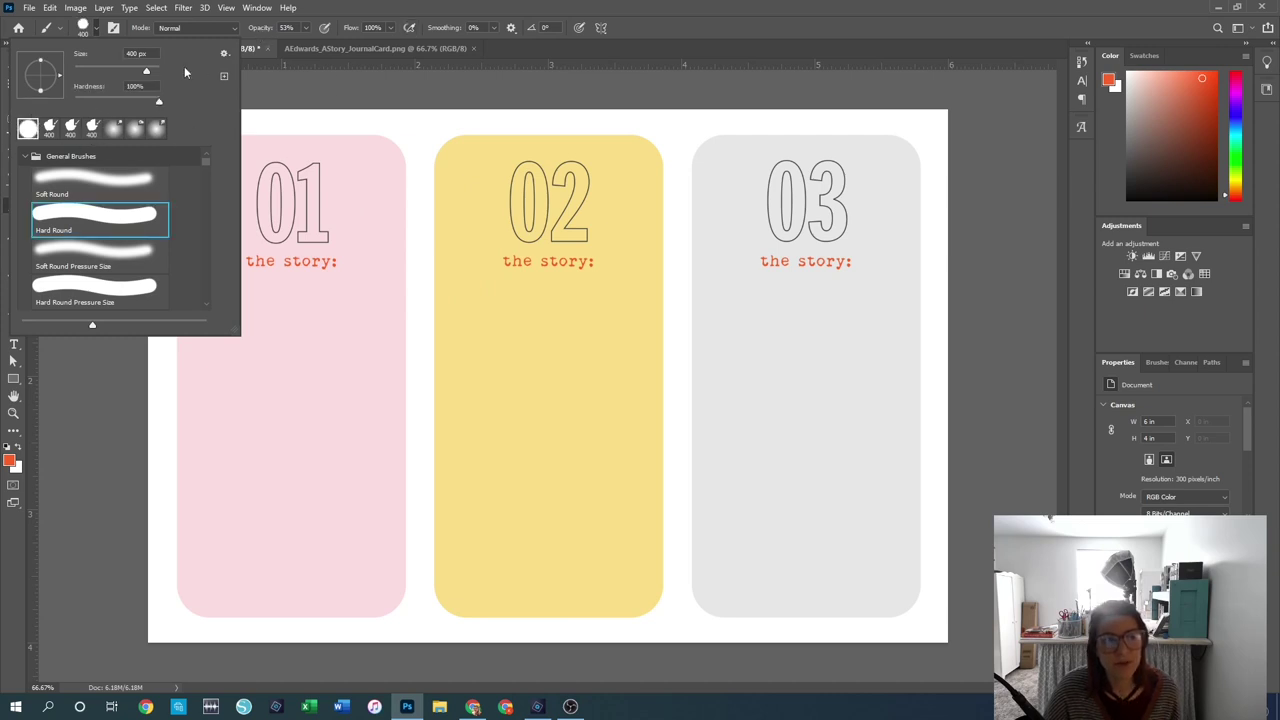
click(92, 31)
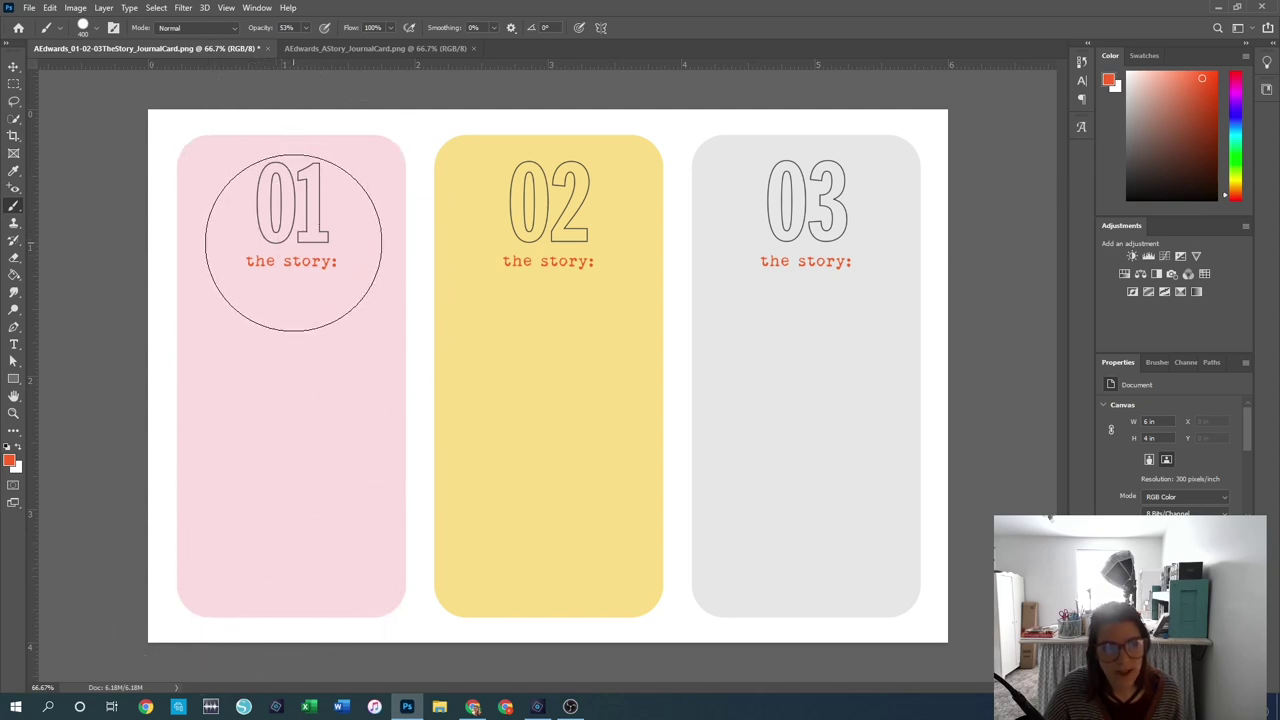
Step: Sample the pink card colour and paint out the 01 heading at 100% opacity
click(15, 172)
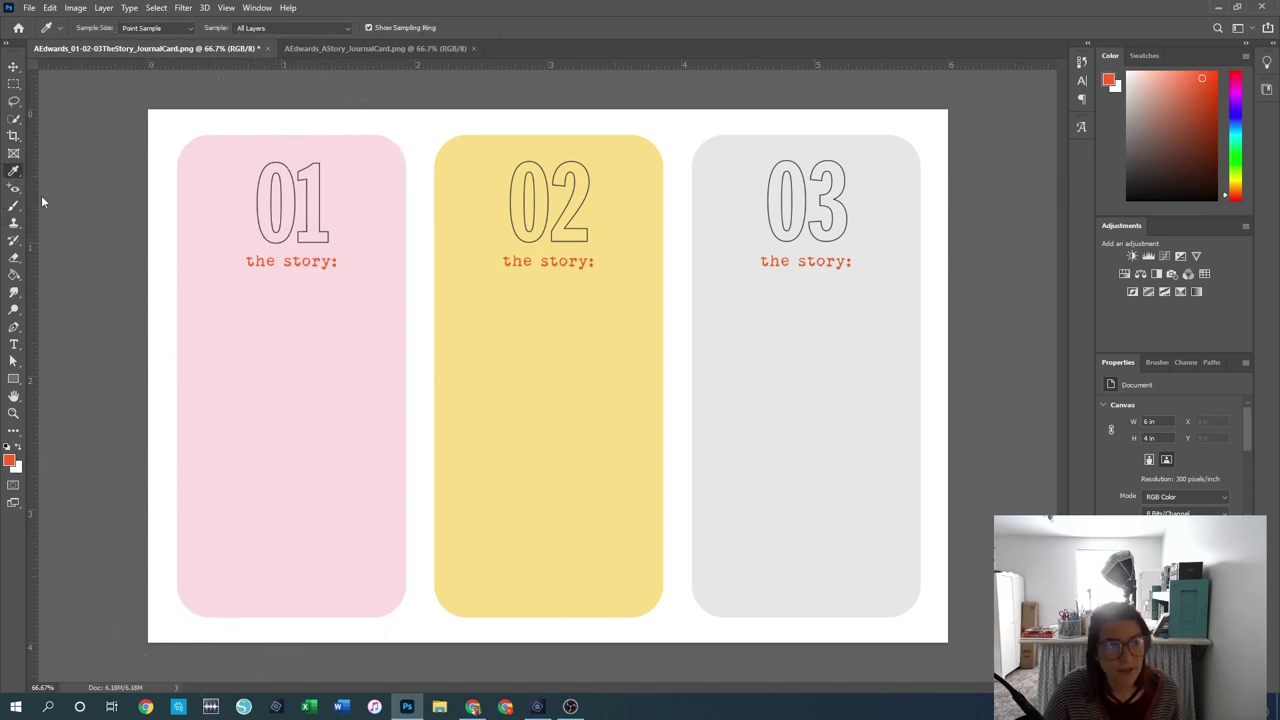
click(304, 433)
click(15, 204)
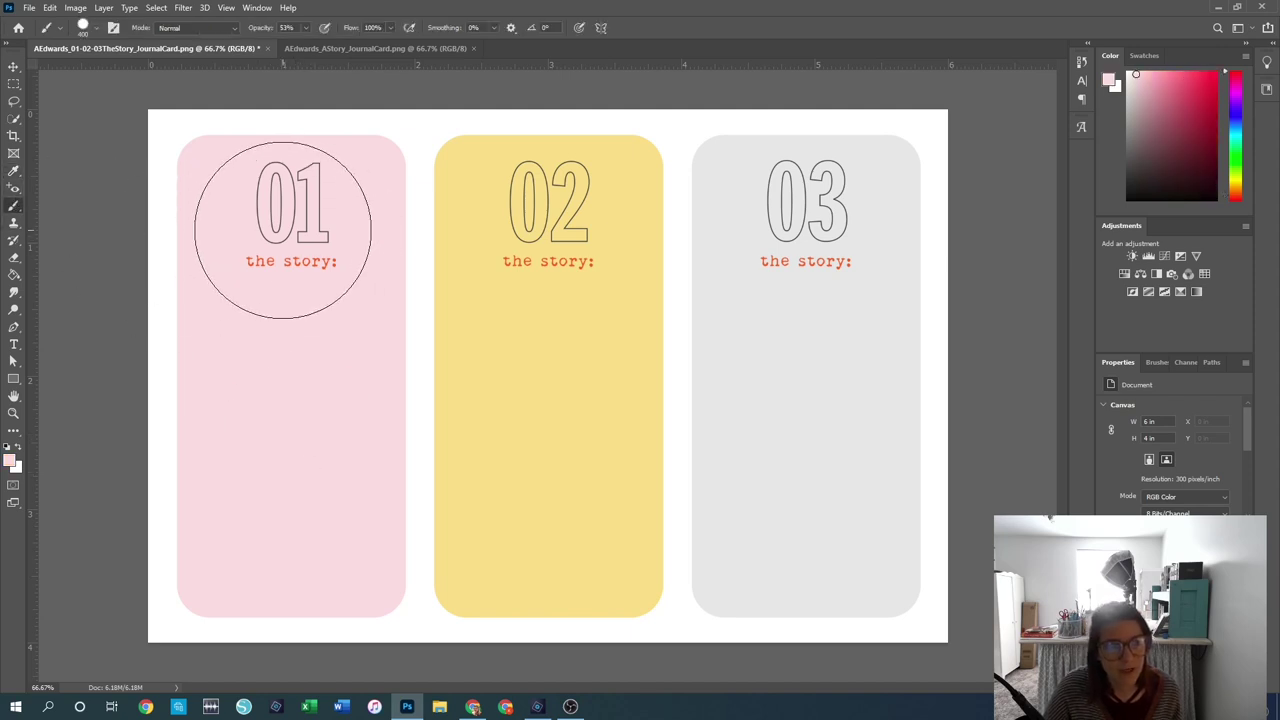
click(283, 230)
click(283, 230)
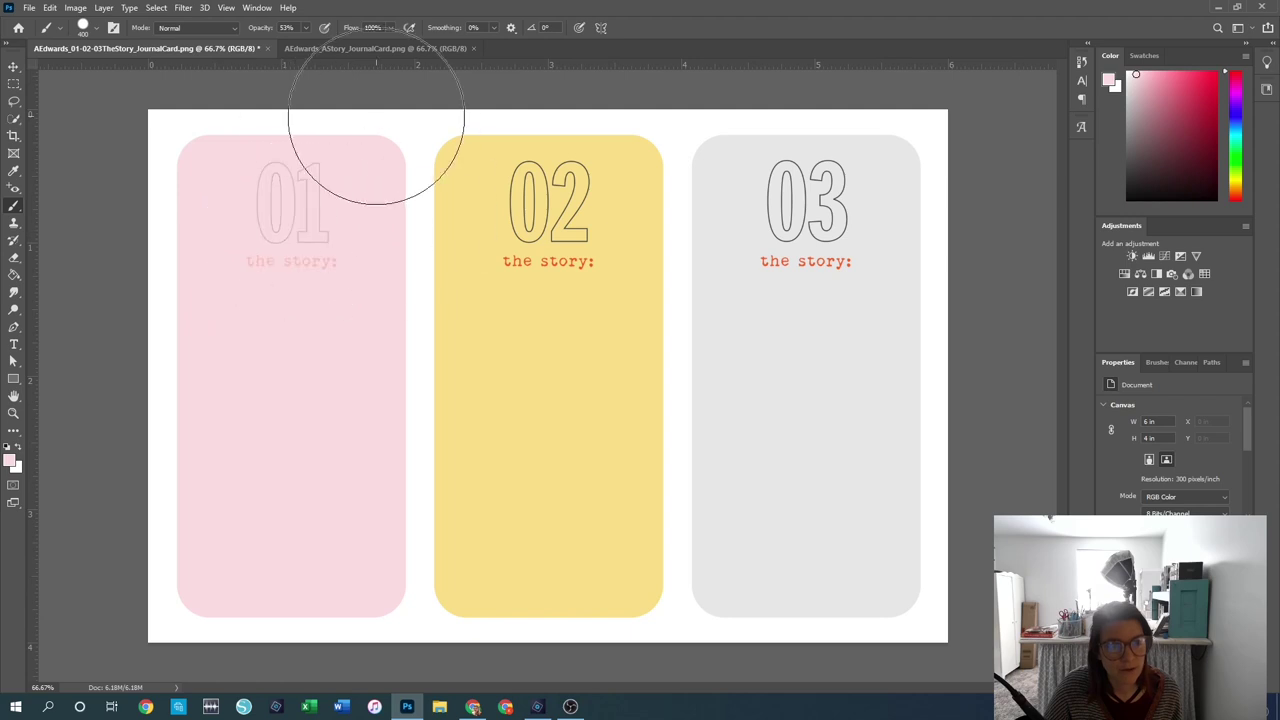
click(302, 29)
drag(305, 45, 340, 46)
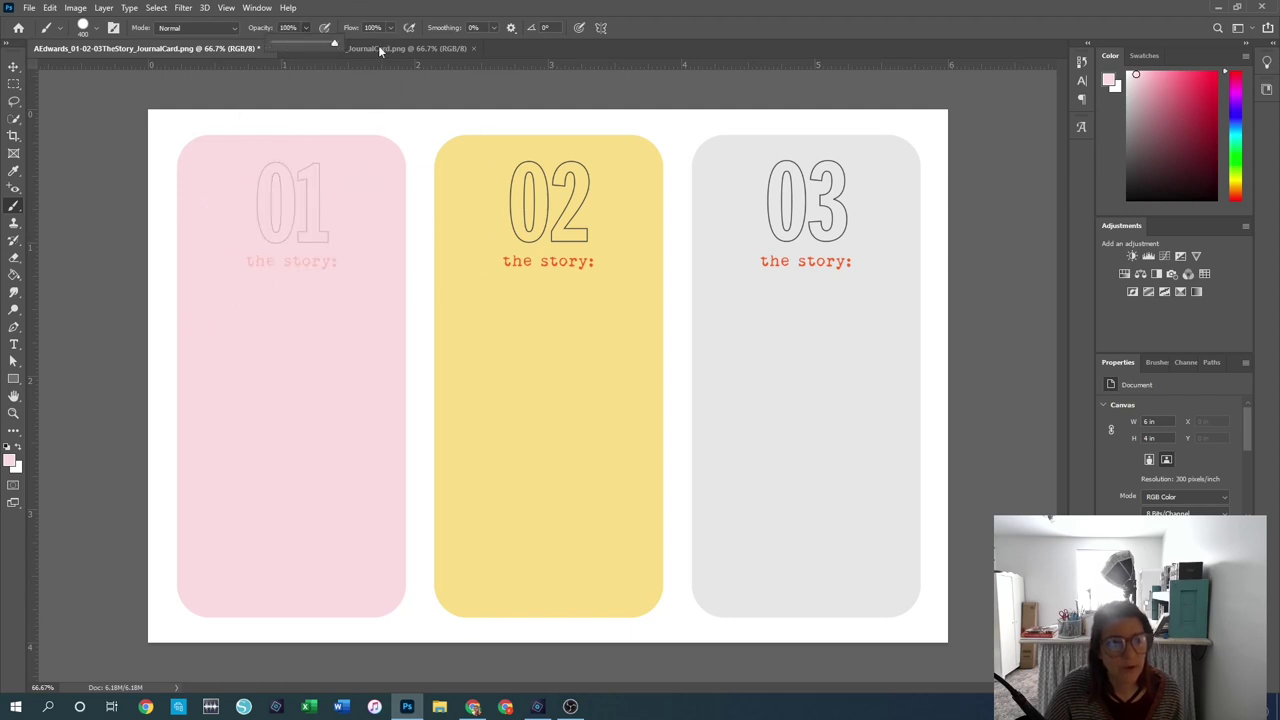
click(294, 234)
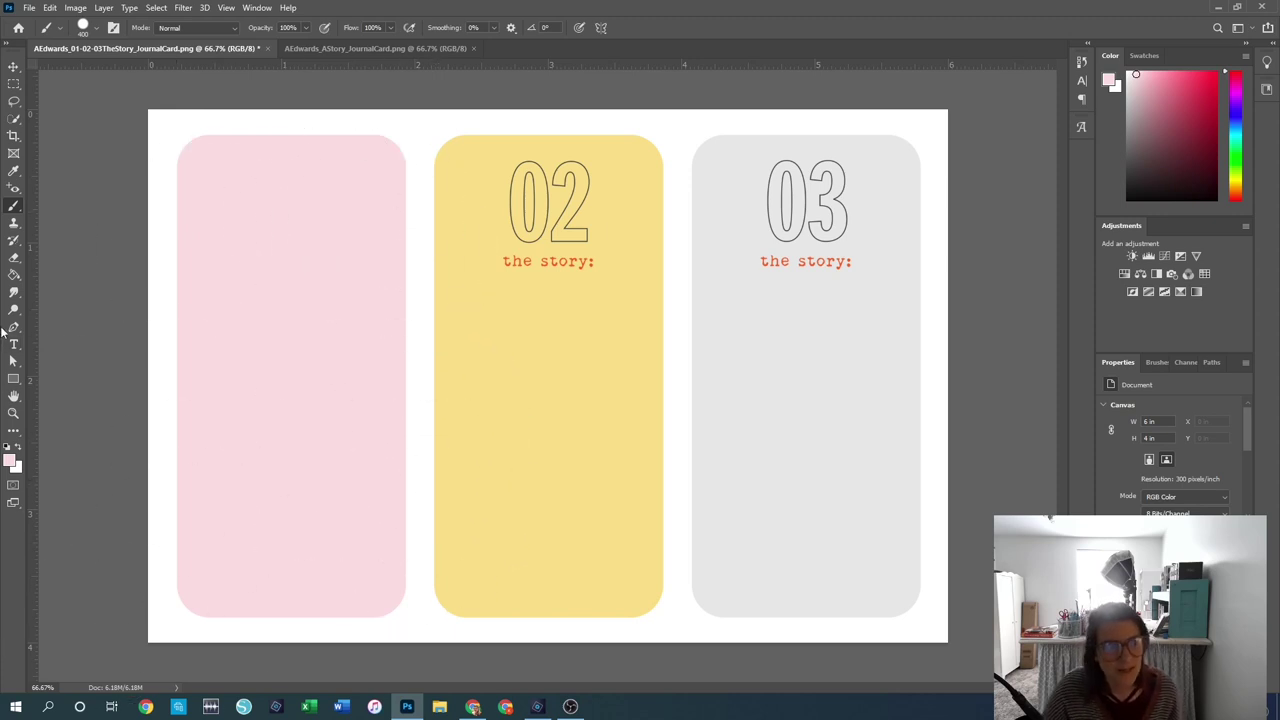
Step: Sample the yellow and grey card colours and paint over the 02 and 03 headings and labels
click(14, 170)
click(456, 338)
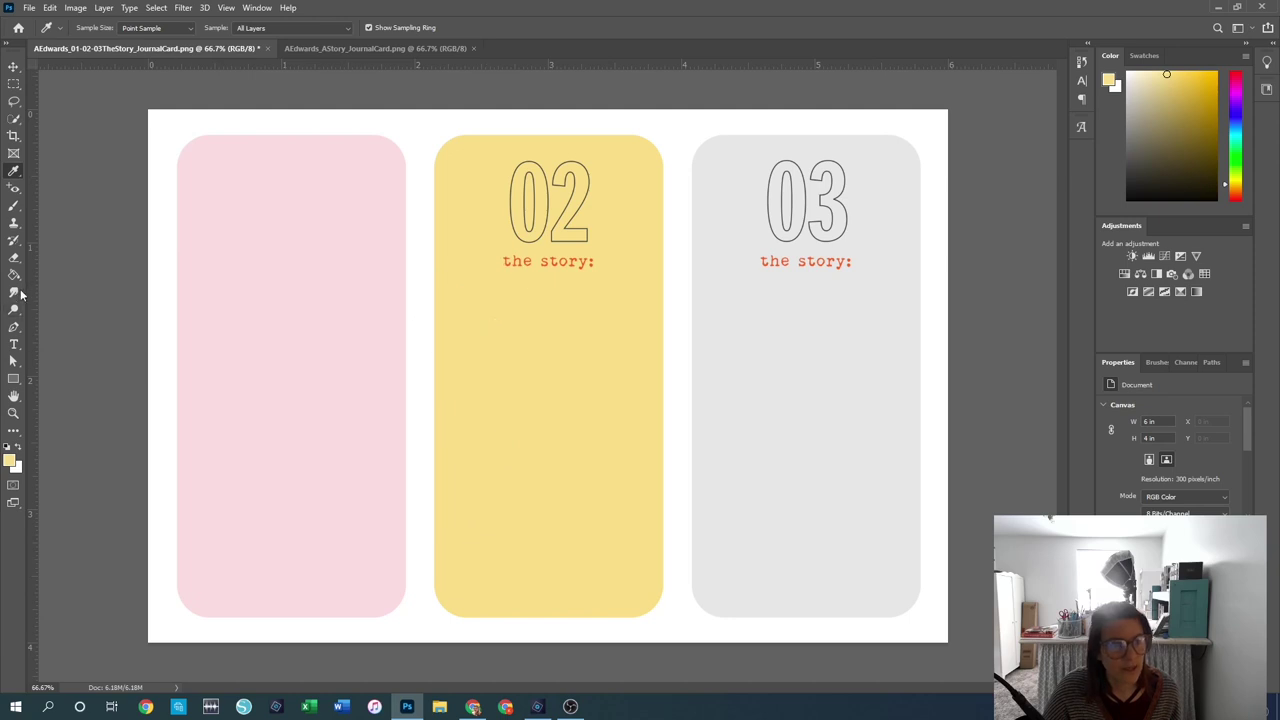
click(14, 206)
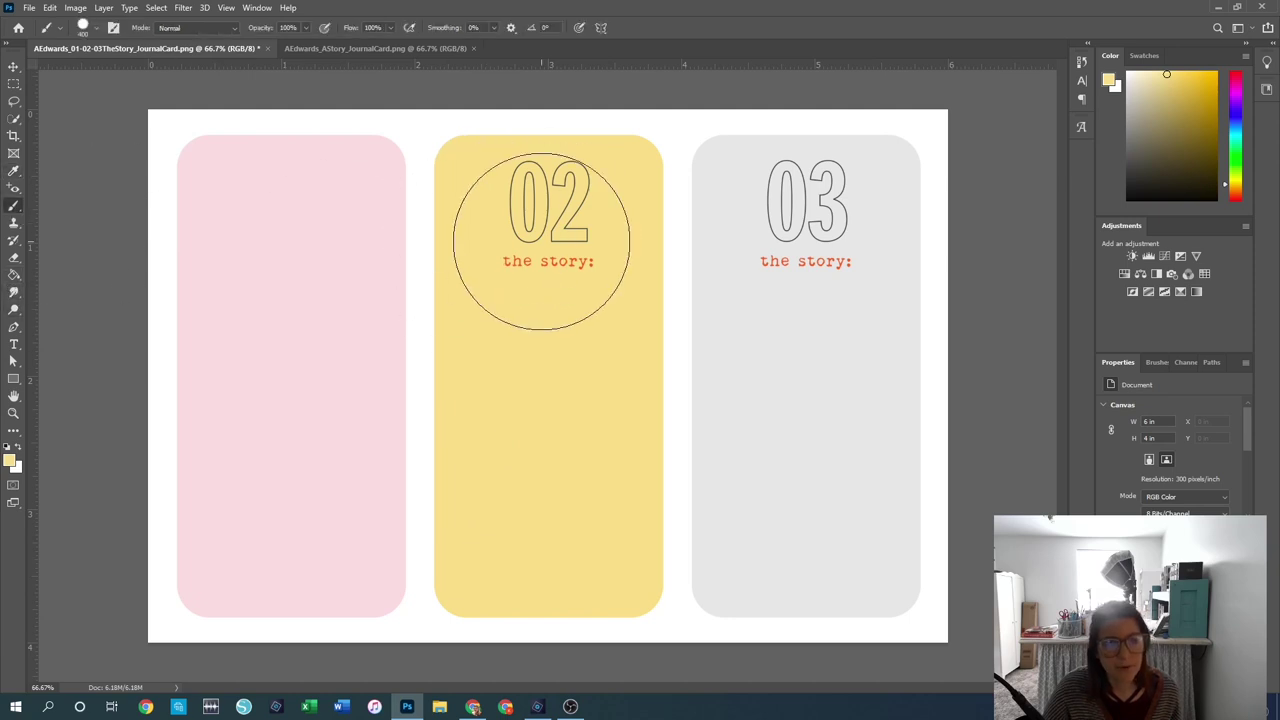
drag(546, 229, 546, 251)
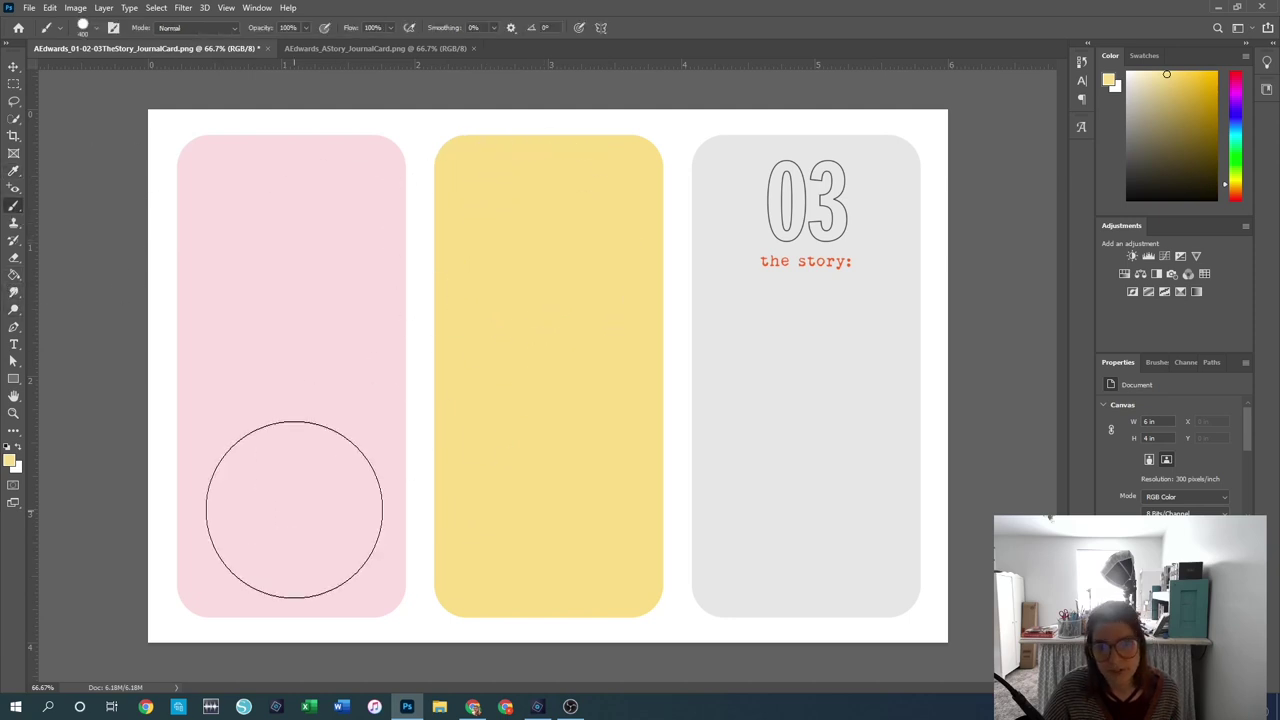
click(14, 170)
click(799, 348)
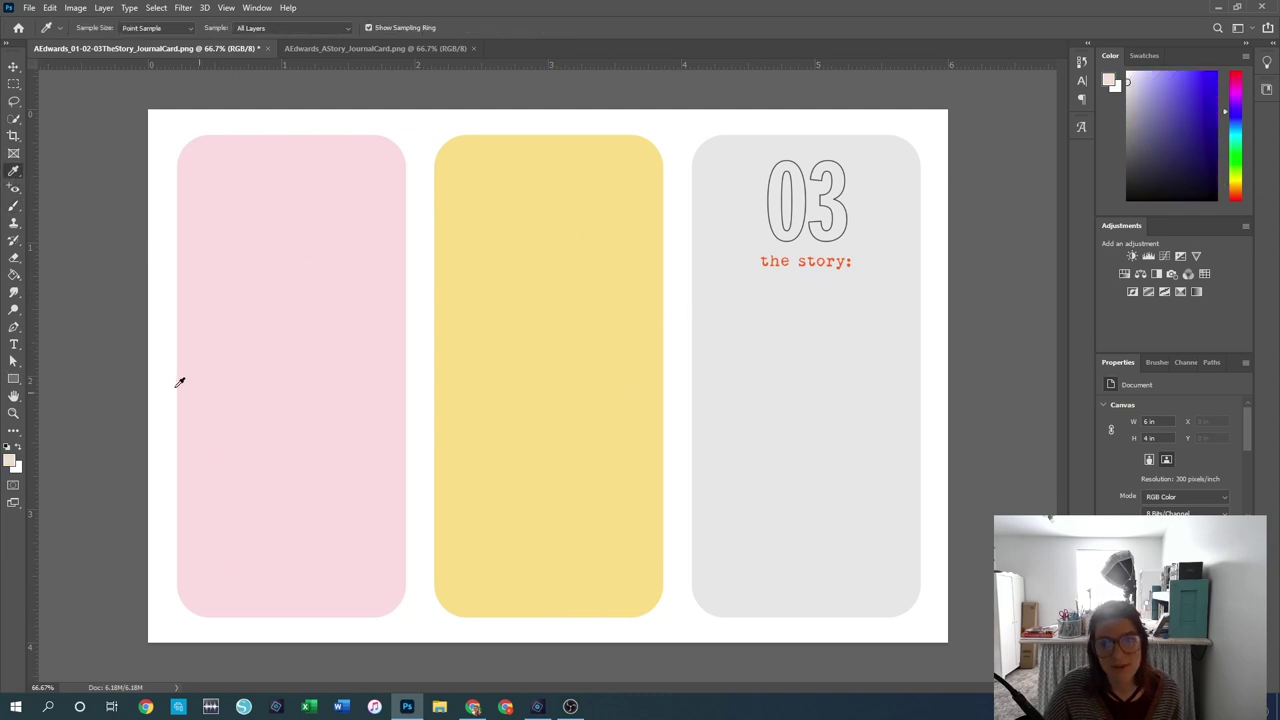
click(14, 206)
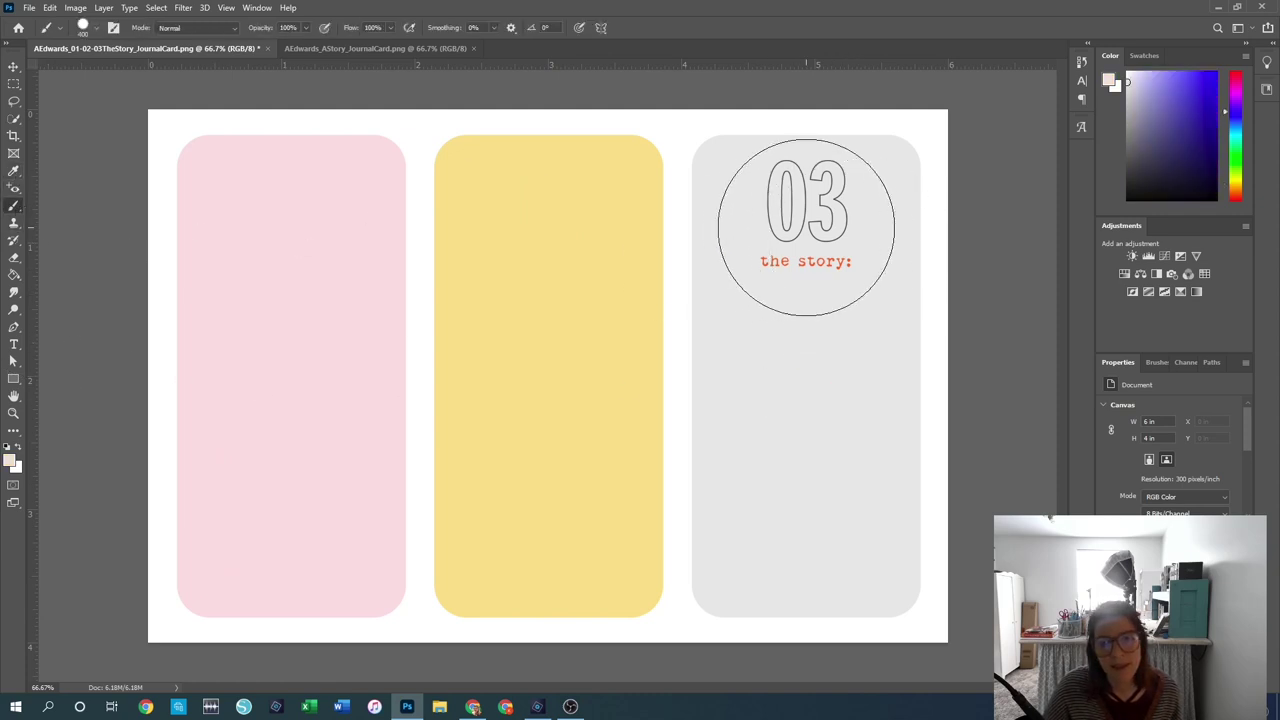
drag(806, 227, 804, 229)
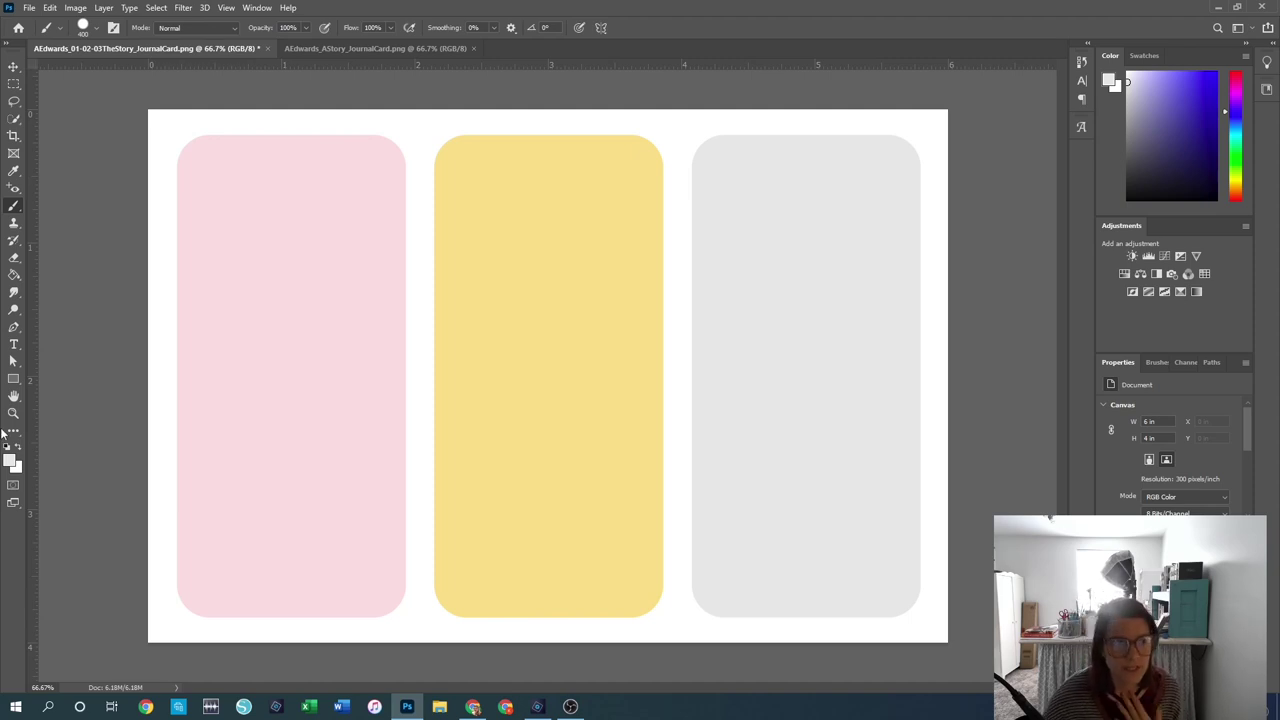
Step: Switch from the Brush to the Pencil Tool in the painting tool group
click(11, 206)
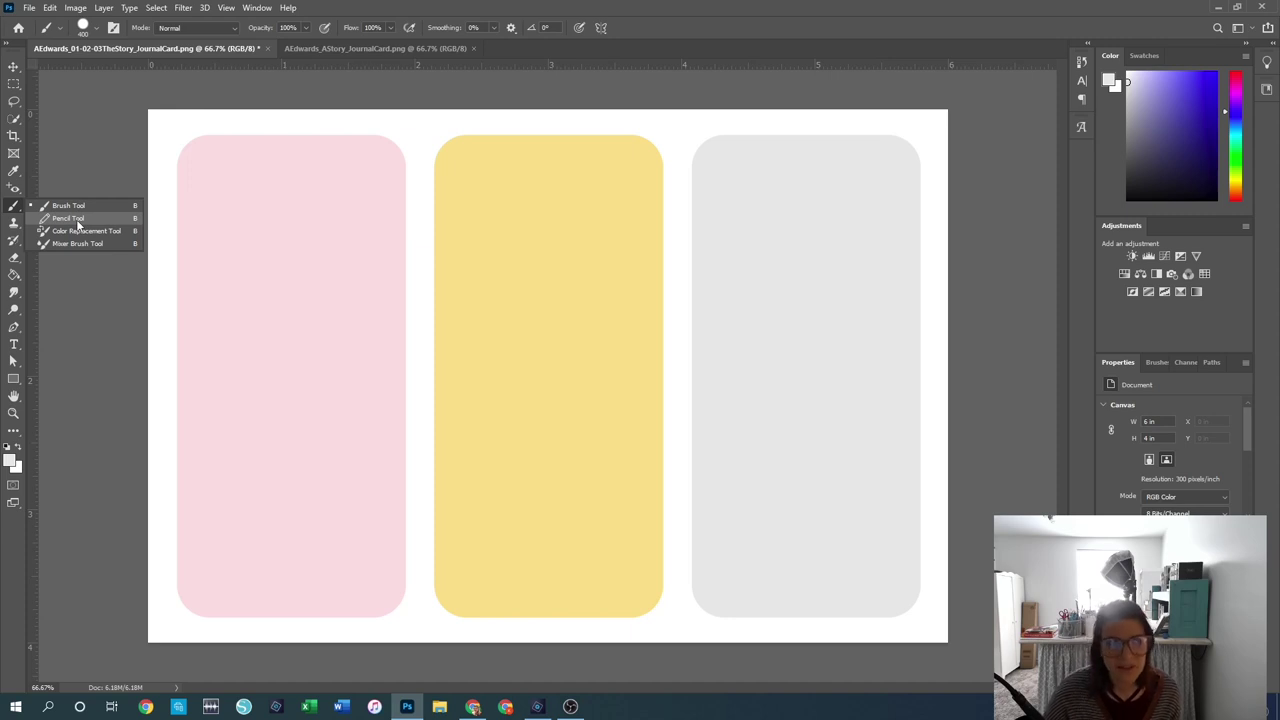
click(76, 219)
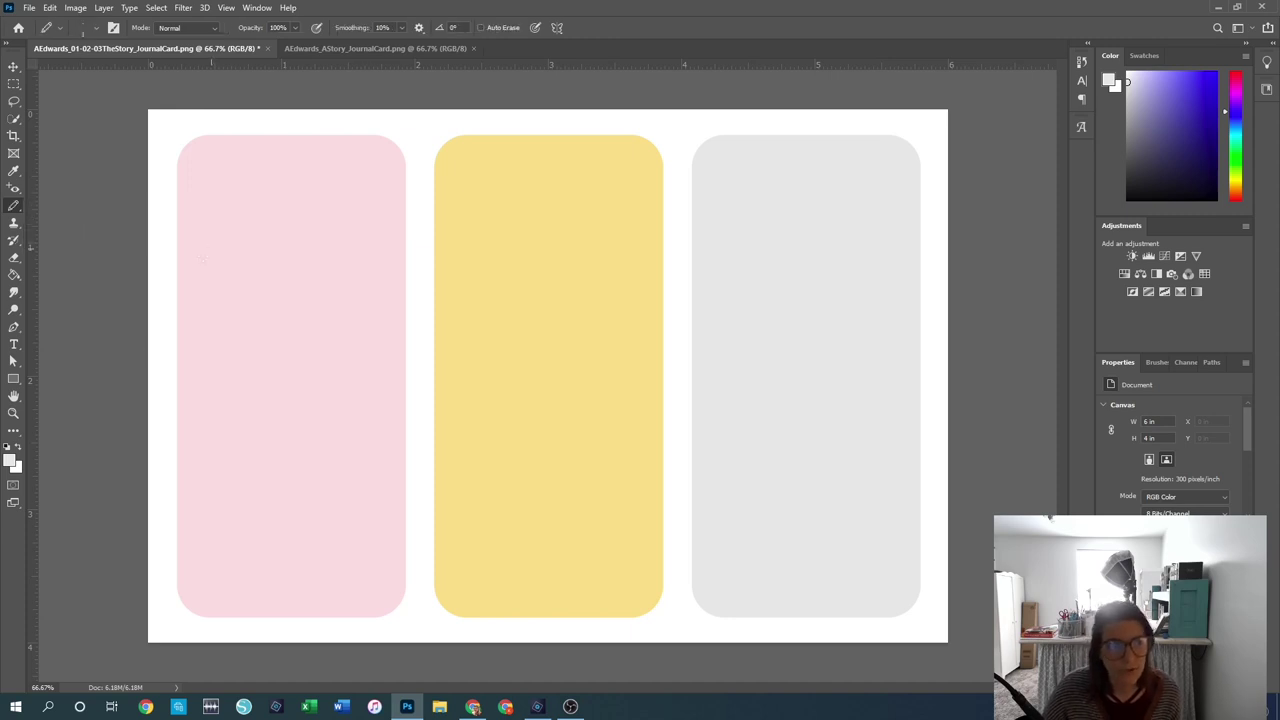
Step: Set the foreground colour to black (000000) in the Color Picker
click(10, 460)
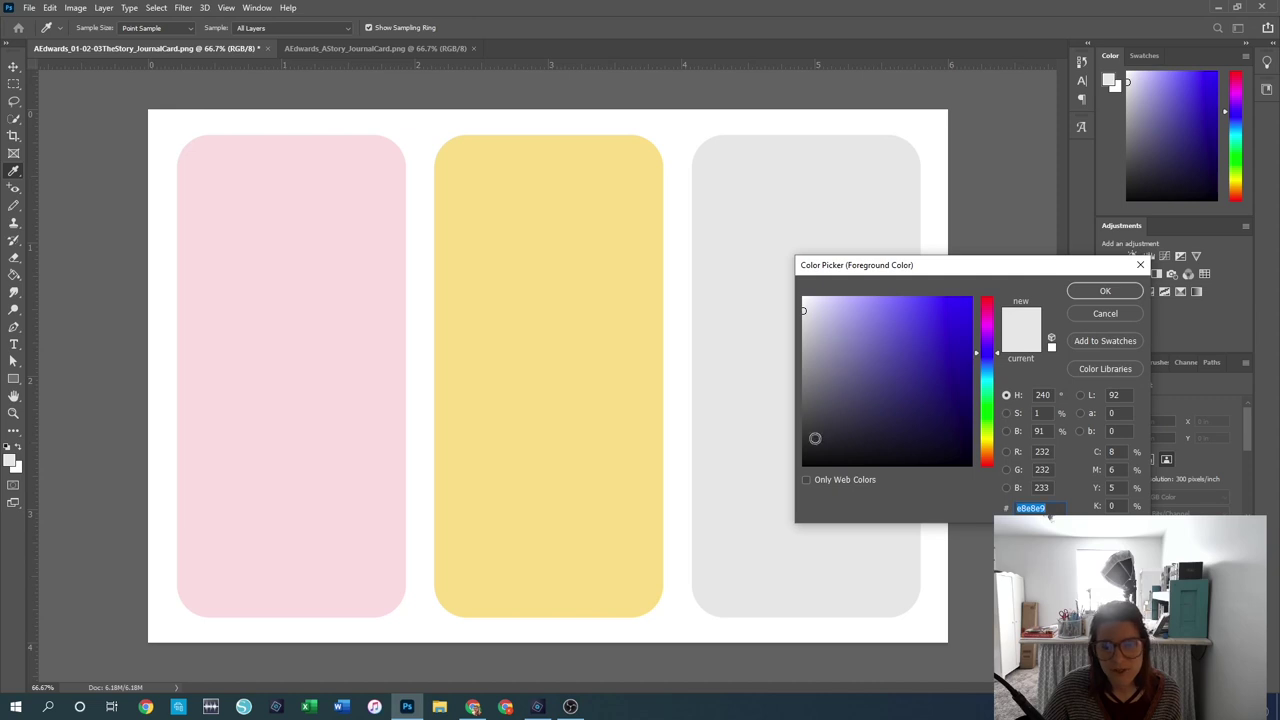
drag(814, 440, 802, 466)
click(1105, 291)
Step: Draw two test pencil strokes on the yellow card, then undo them
mouse_move(517, 293)
mouse_down()
mouse_move(520, 399)
mouse_move(516, 336)
mouse_move(573, 262)
mouse_up()
mouse_move(522, 462)
mouse_down()
mouse_move(561, 414)
mouse_move(577, 498)
mouse_move(521, 476)
mouse_move(571, 452)
mouse_up()
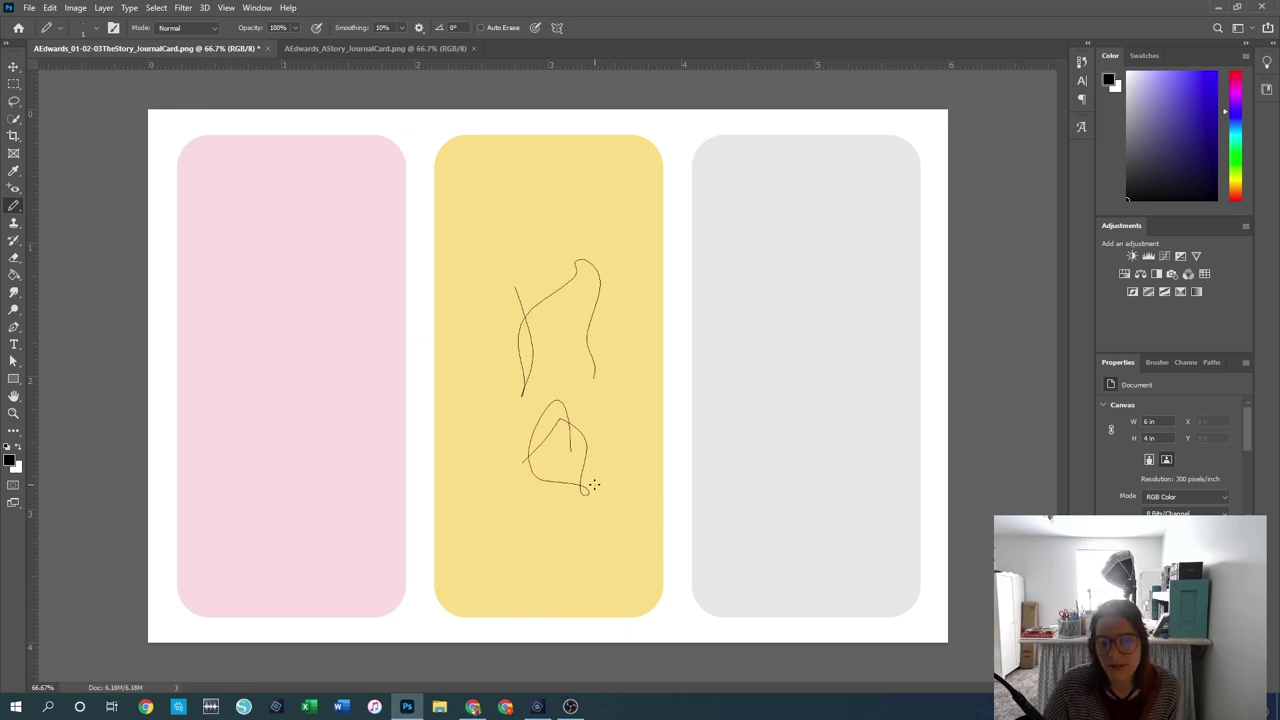
key(ctrl+z)
key(ctrl+z)
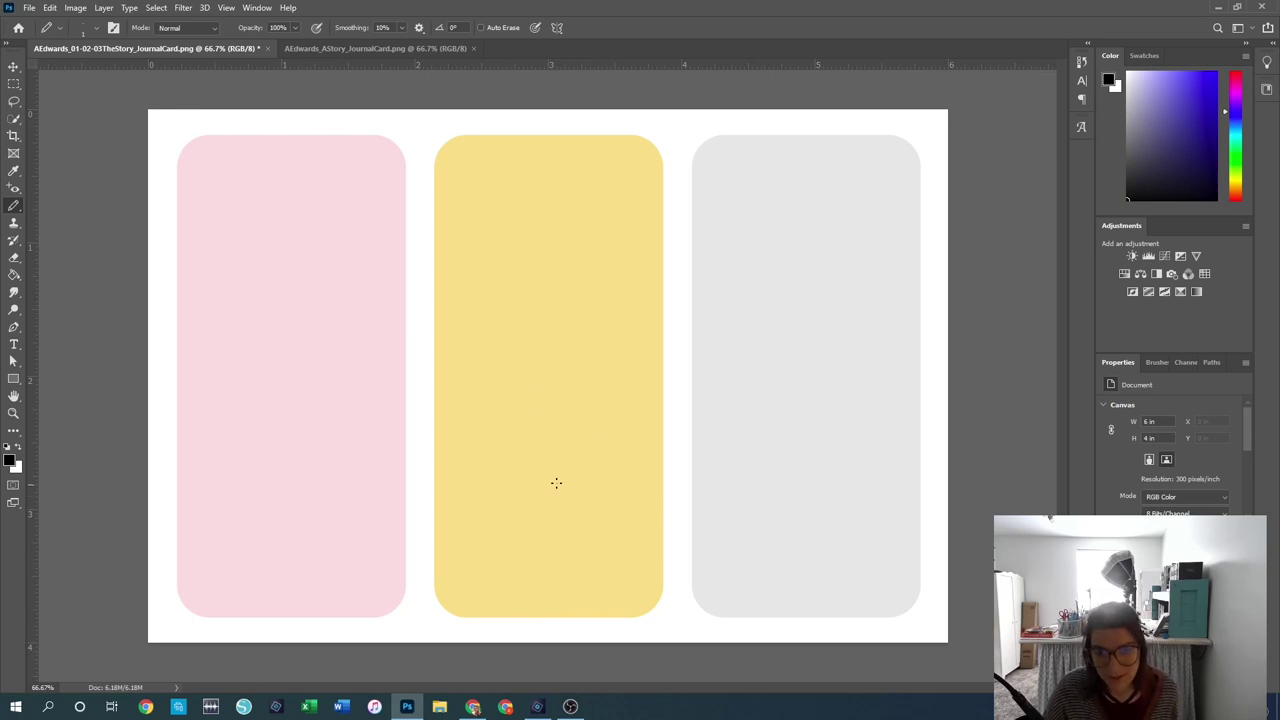
Step: Swap the Pencil for the Brush Tool, then pick the Clone Stamp Tool
right_click(14, 210)
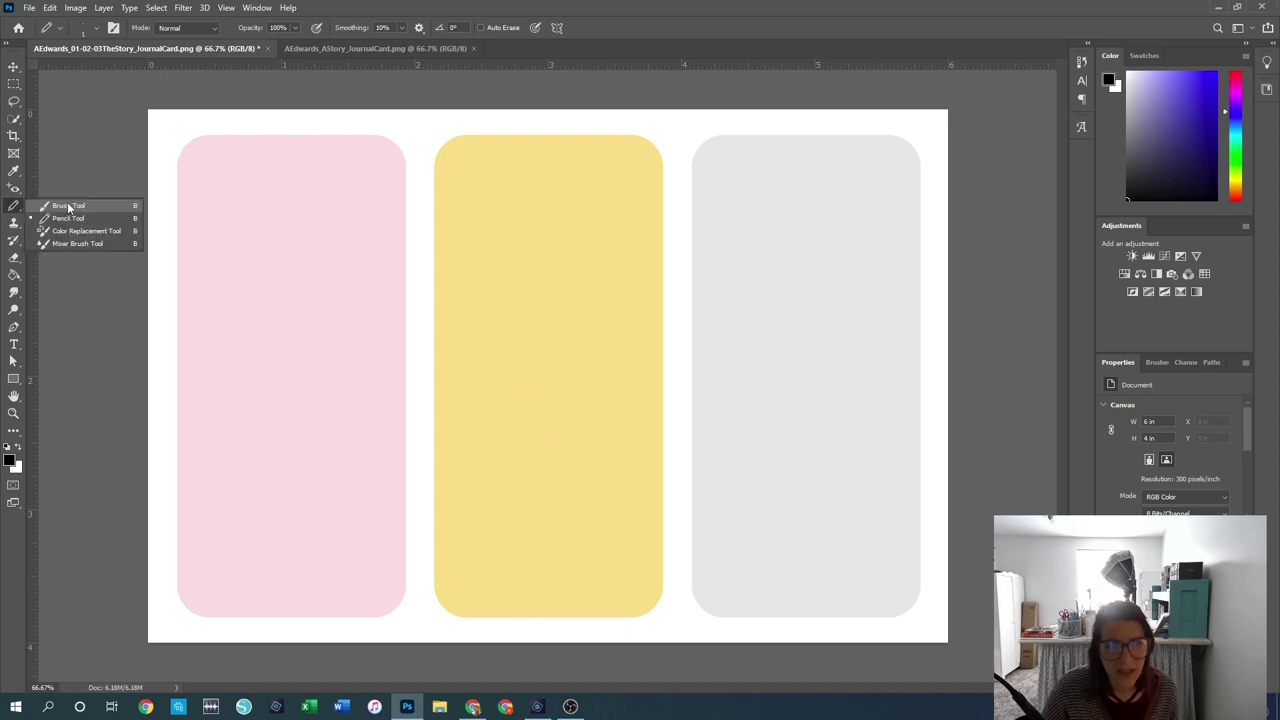
click(69, 207)
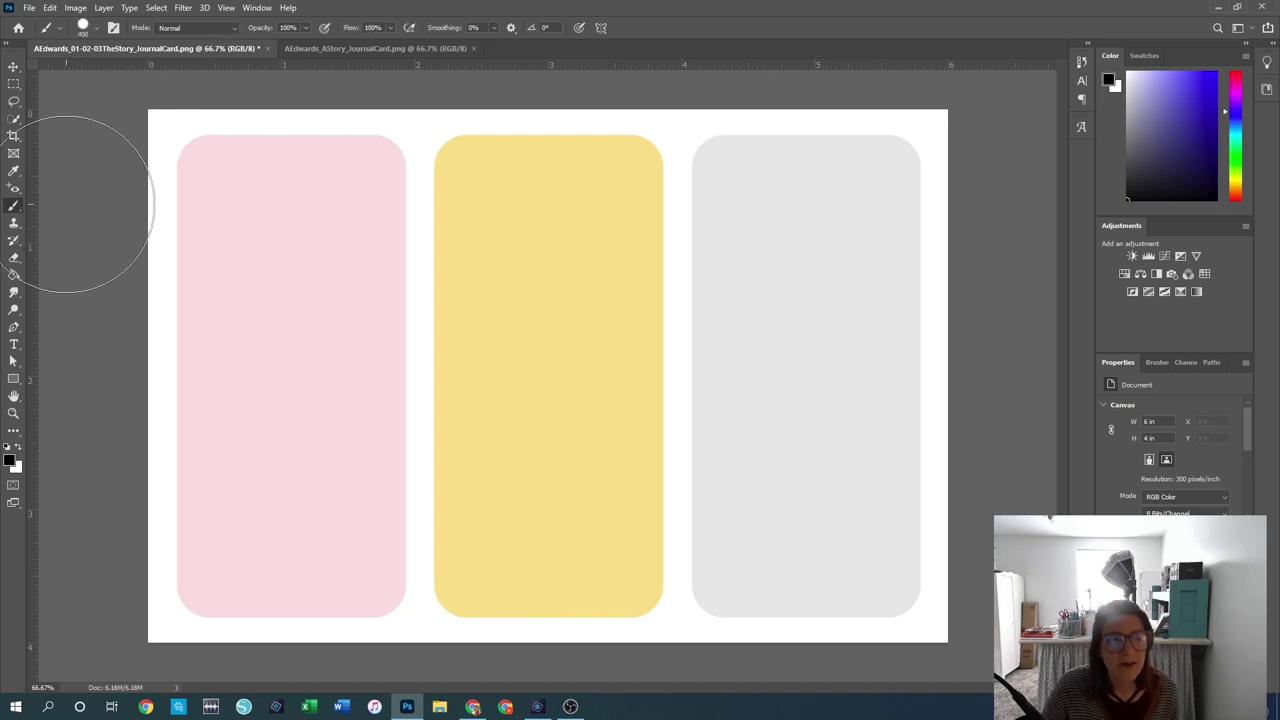
click(14, 225)
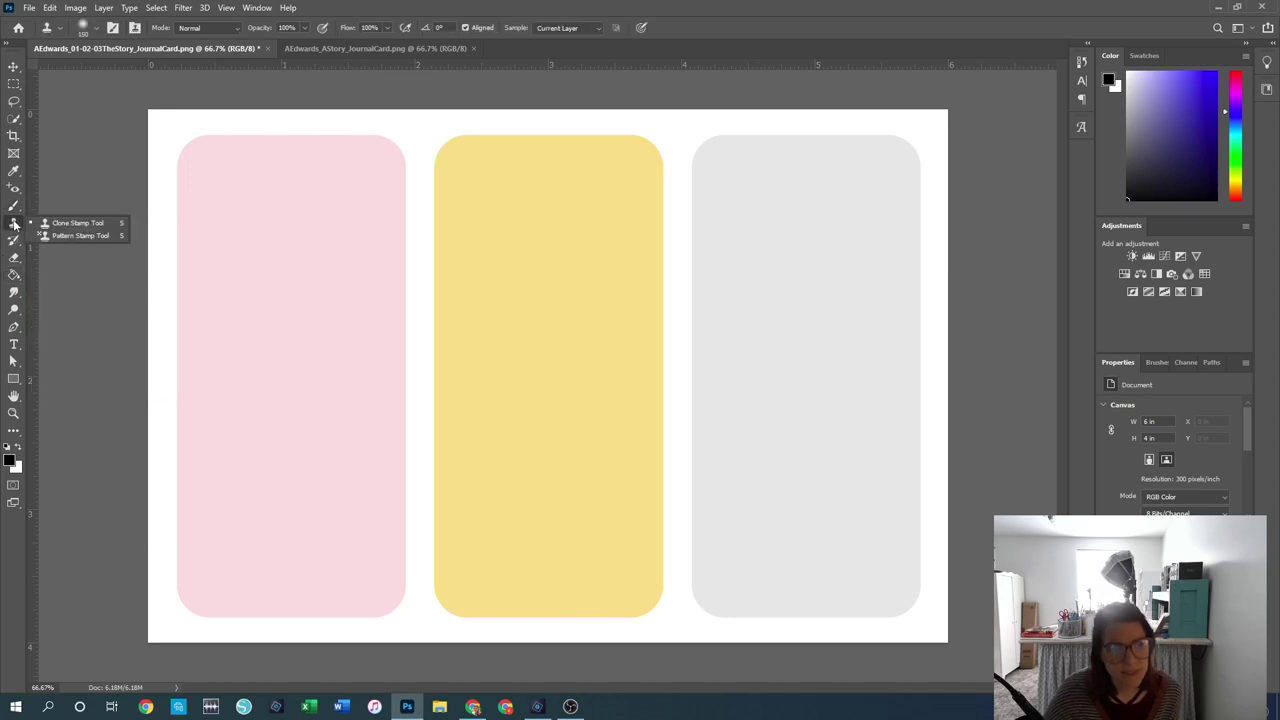
Step: Sample clean pink with the Clone Stamp and paint over the 01 heading and 'the story:' label
click(83, 228)
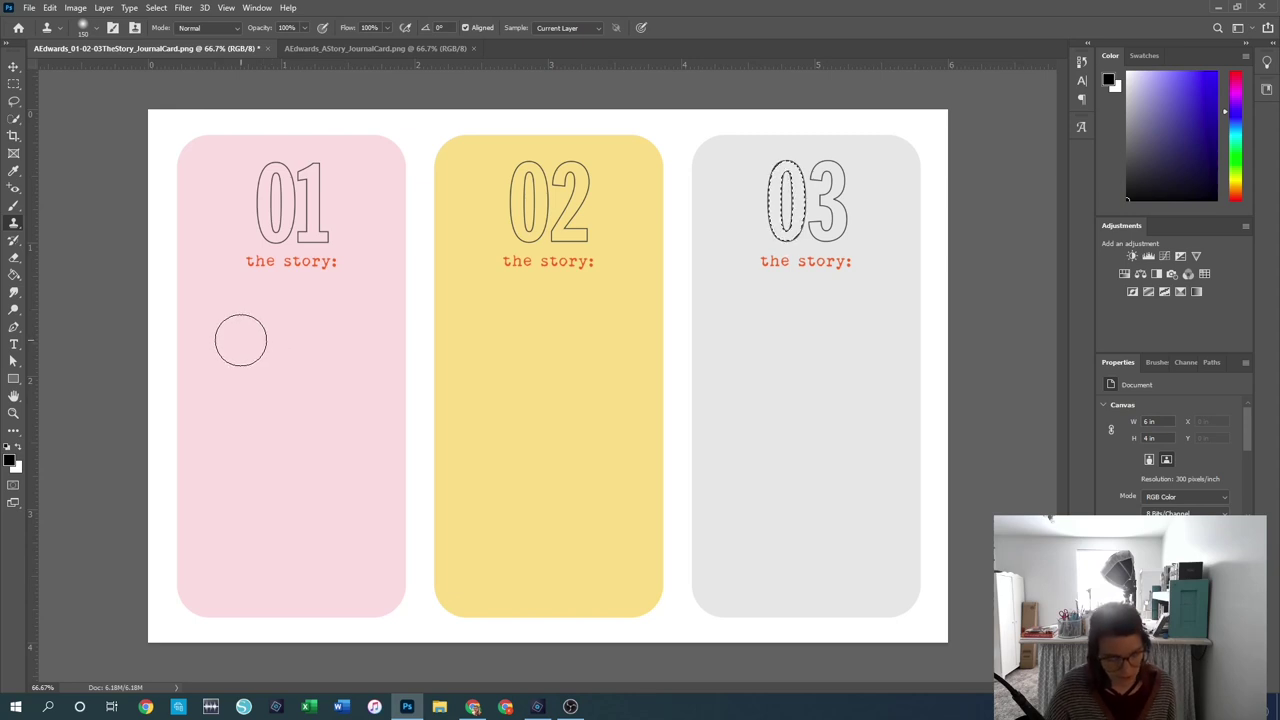
key(alt)
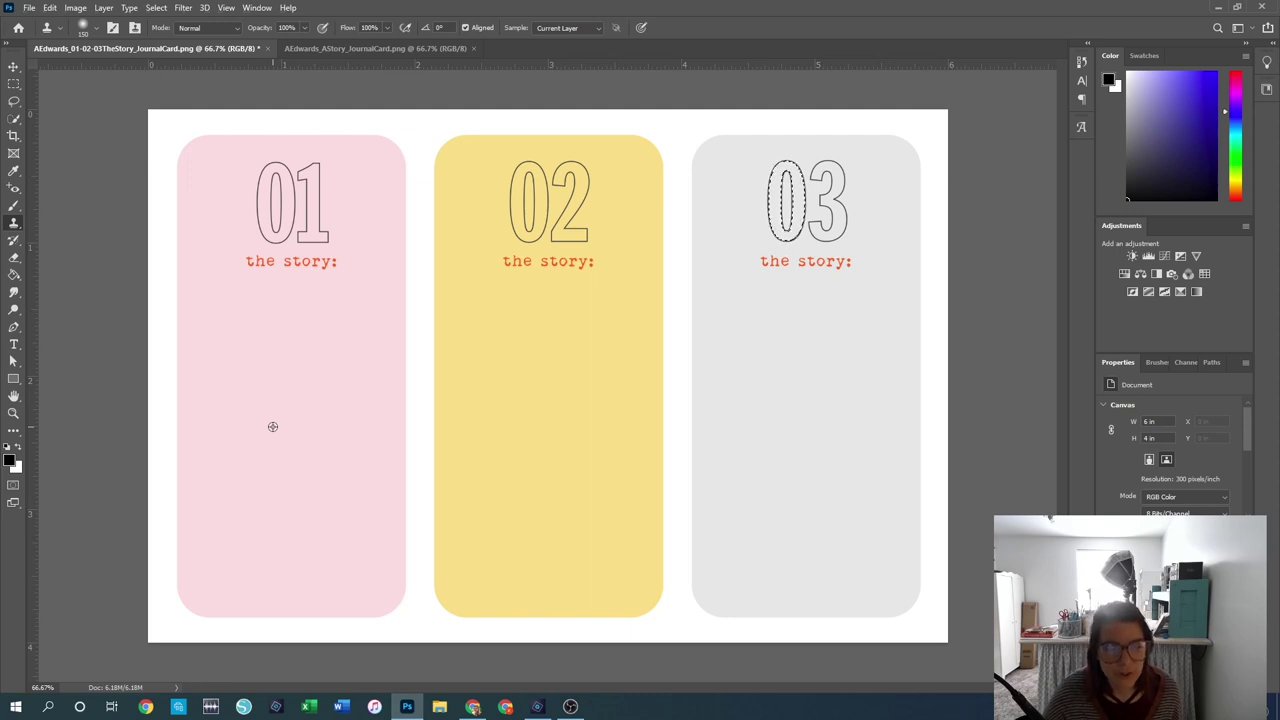
key(ctrl+d)
mouse_move(262, 193)
mouse_down()
mouse_move(321, 172)
mouse_move(326, 219)
mouse_move(302, 252)
mouse_move(295, 190)
mouse_move(262, 180)
mouse_move(265, 243)
mouse_move(240, 255)
mouse_move(329, 263)
mouse_move(296, 212)
mouse_move(318, 177)
mouse_move(252, 195)
mouse_move(249, 264)
mouse_move(298, 183)
mouse_move(285, 233)
mouse_move(296, 326)
mouse_move(304, 298)
mouse_move(279, 216)
mouse_move(314, 289)
mouse_up()
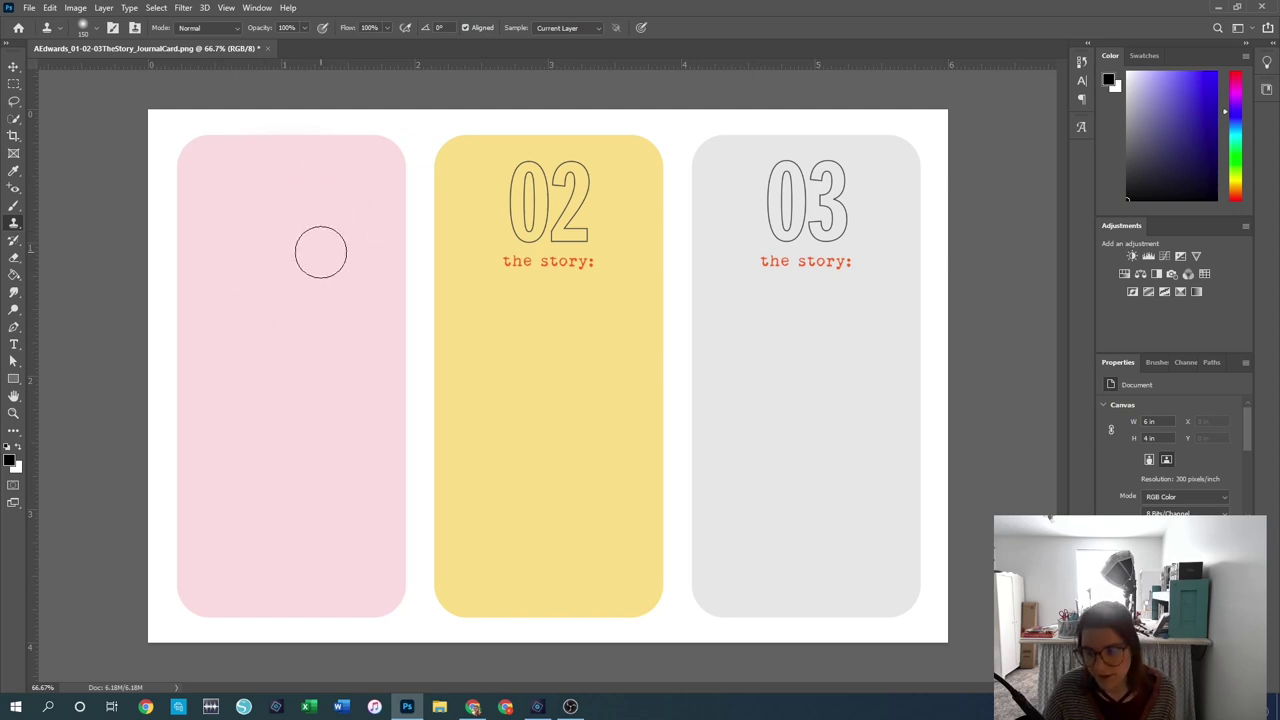
key(ctrl+z)
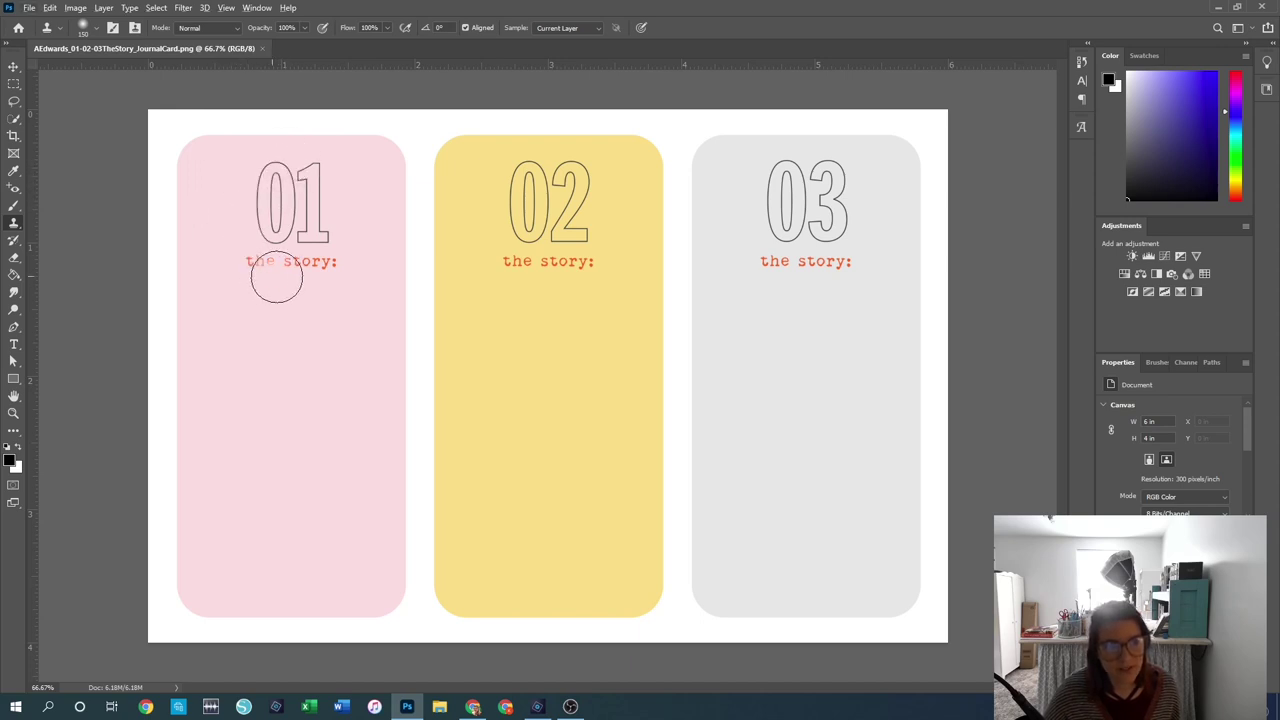
alt+click(226, 158)
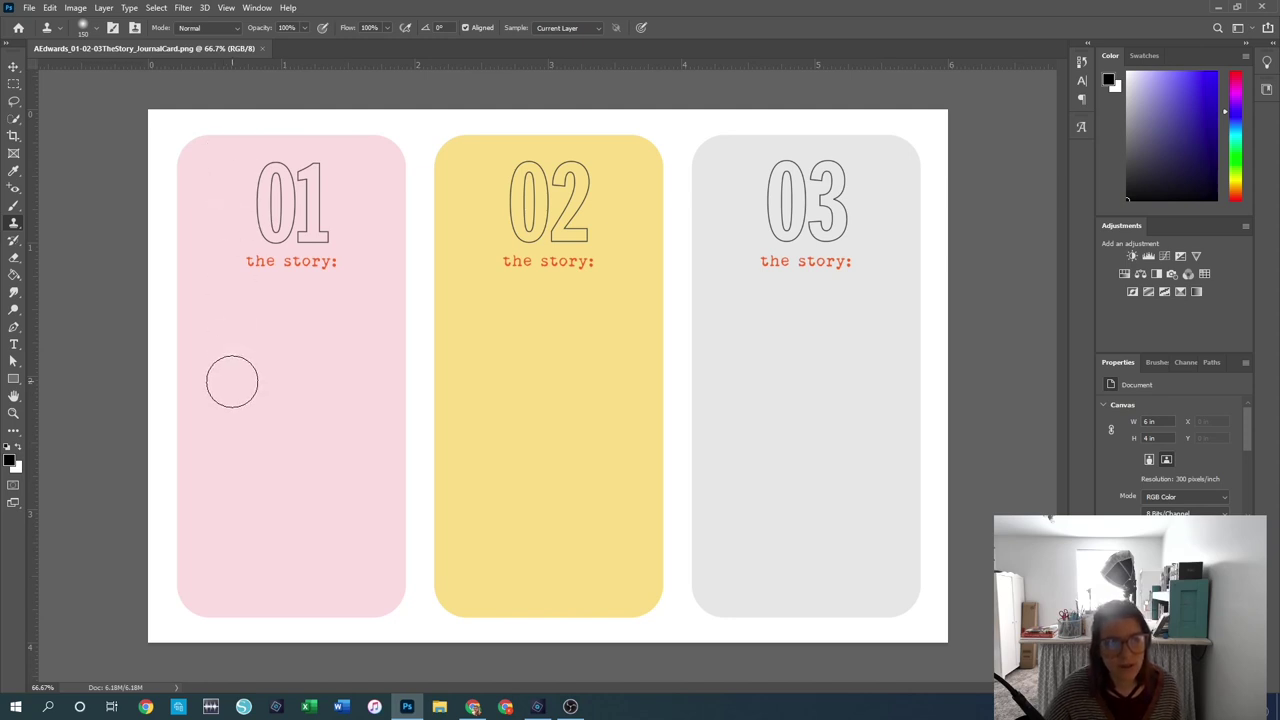
mouse_move(240, 369)
mouse_down()
mouse_move(344, 361)
mouse_move(256, 421)
mouse_move(349, 425)
mouse_move(337, 460)
mouse_move(286, 489)
mouse_move(363, 483)
mouse_up()
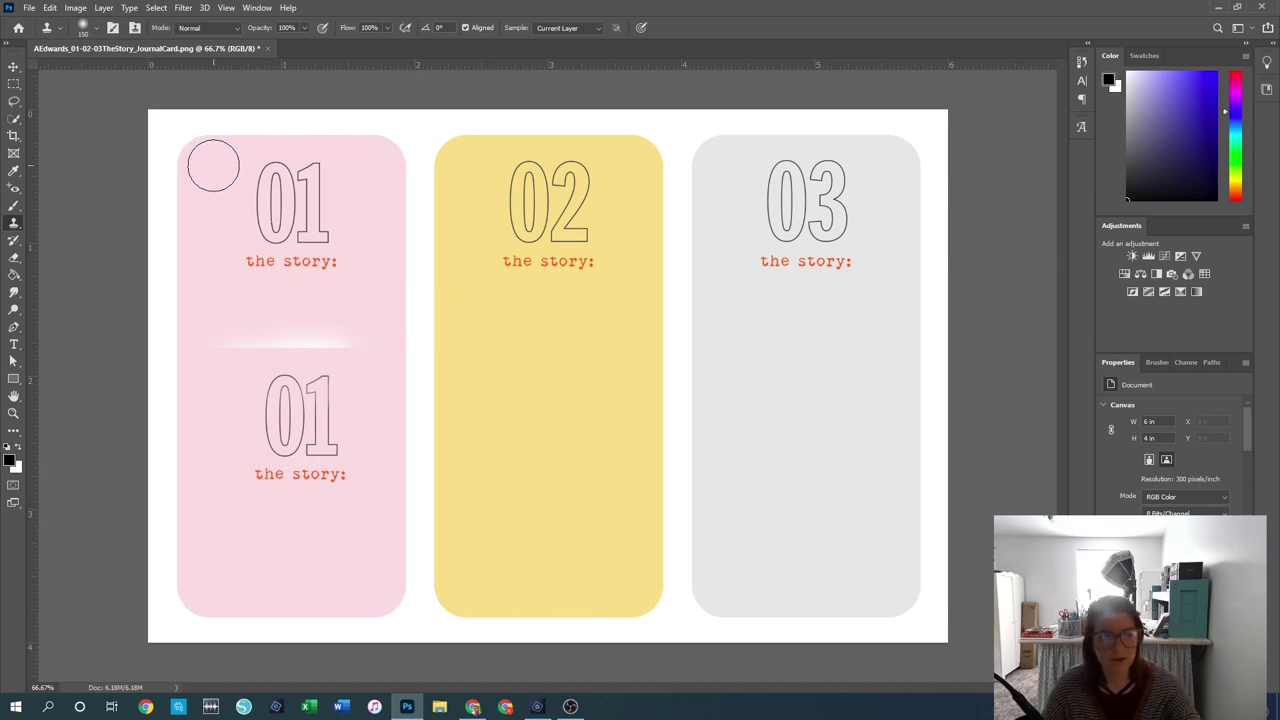
alt+click(212, 182)
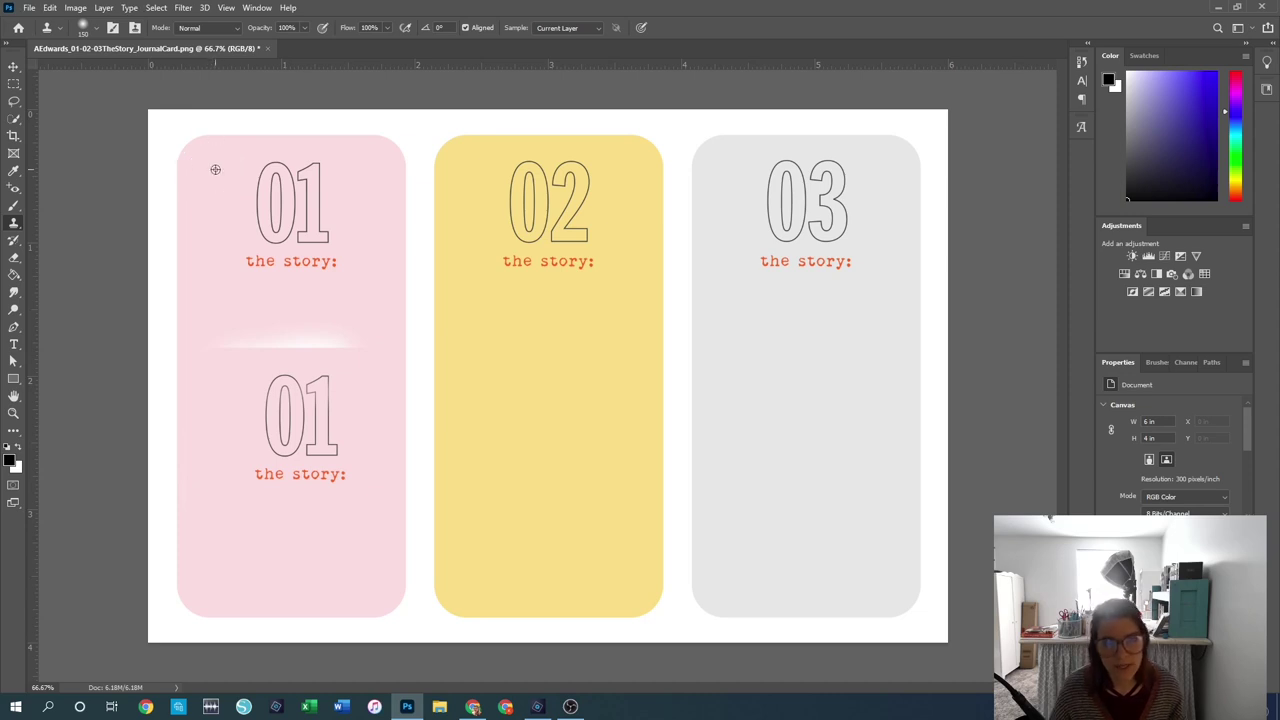
mouse_move(221, 528)
mouse_down()
mouse_move(310, 550)
mouse_move(563, 533)
mouse_move(793, 557)
mouse_move(940, 538)
mouse_up()
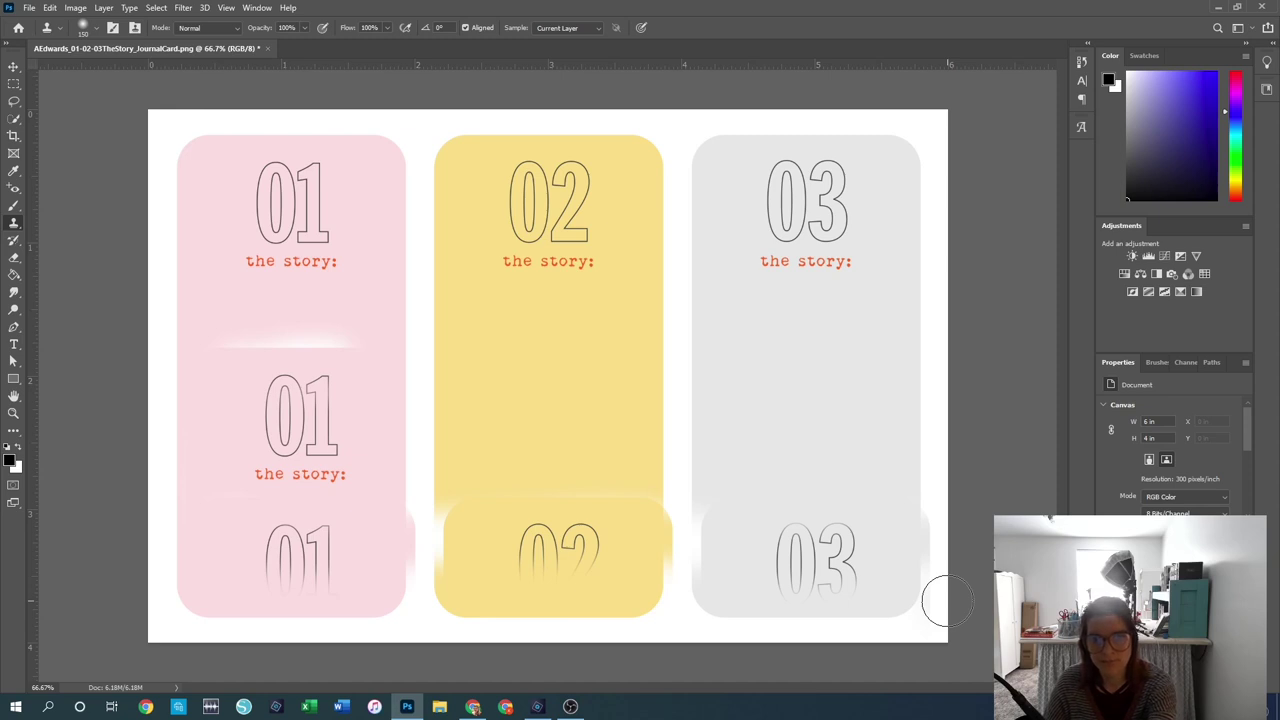
drag(489, 394, 483, 677)
key(ctrl+z)
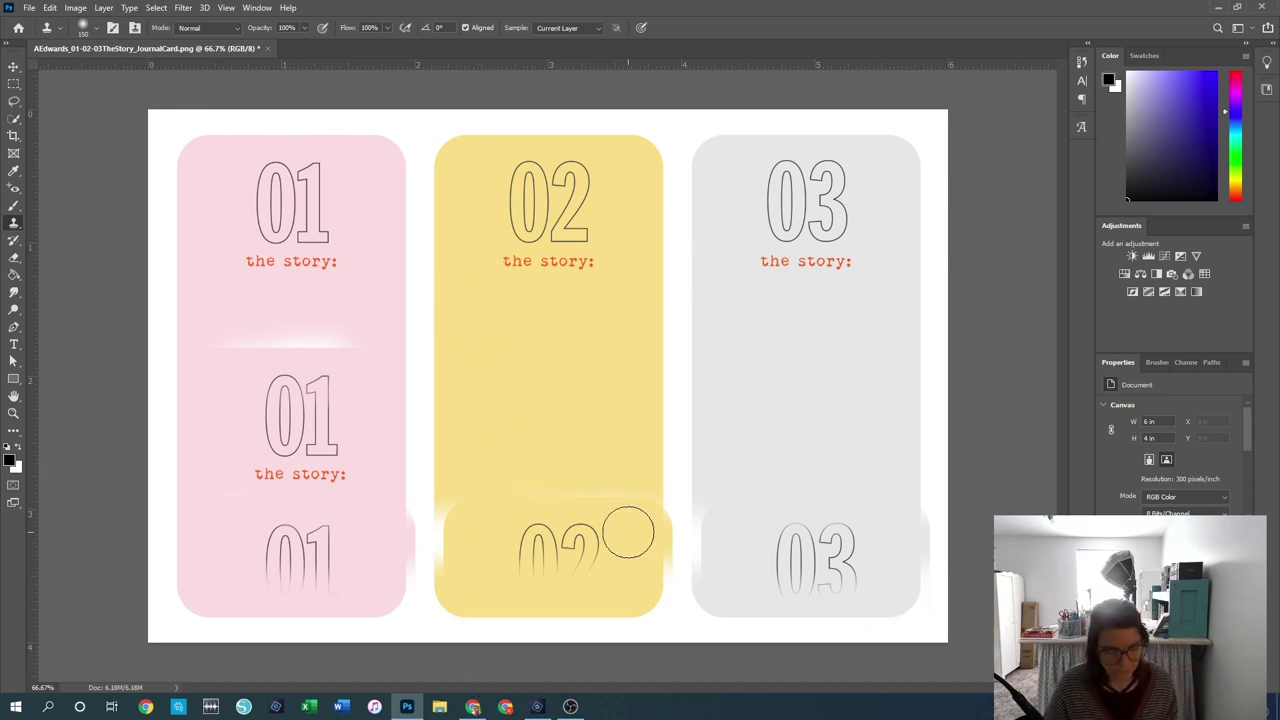
key(ctrl+z)
key(ctrl+z)
key(ctrl+z)
key(ctrl+z)
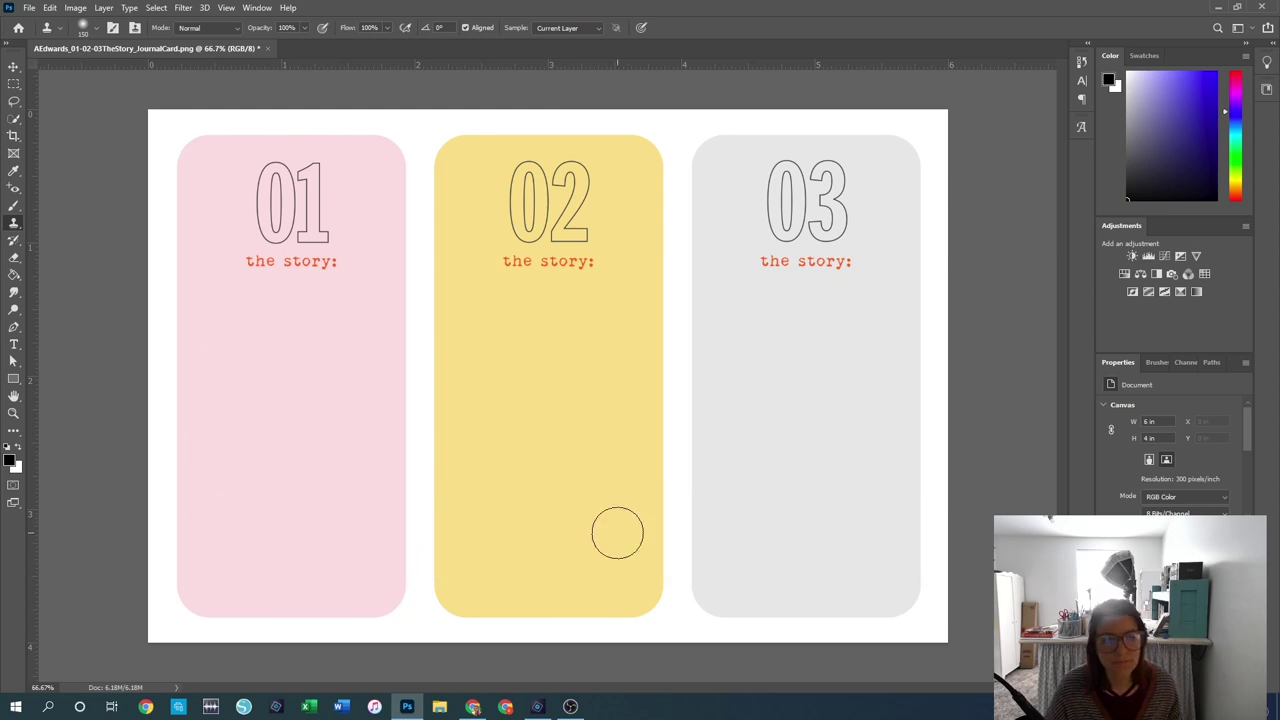
alt+click(238, 127)
drag(229, 300, 244, 640)
click(308, 418)
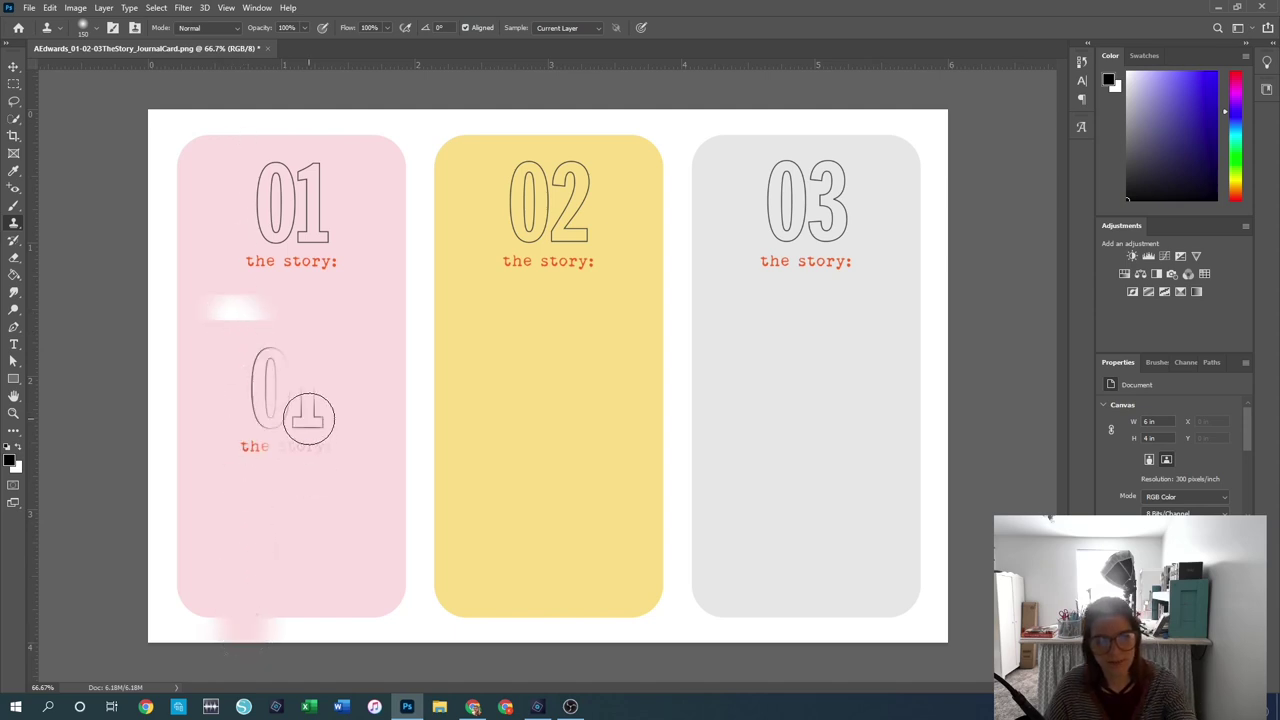
mouse_move(255, 357)
mouse_down()
mouse_move(364, 353)
mouse_move(354, 449)
mouse_move(426, 576)
mouse_move(494, 619)
mouse_move(643, 573)
mouse_move(852, 600)
mouse_move(478, 428)
mouse_move(376, 353)
mouse_move(422, 272)
mouse_move(783, 382)
mouse_move(866, 500)
mouse_up()
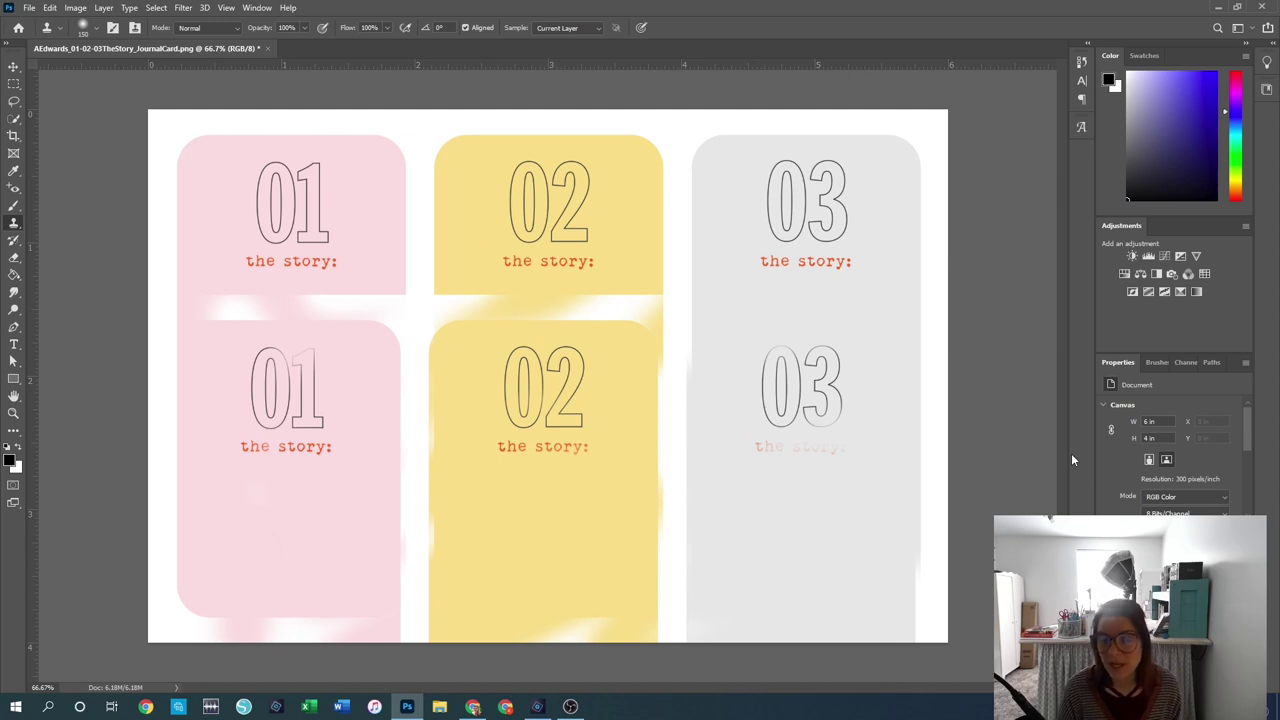
key(ctrl+z)
key(ctrl+z)
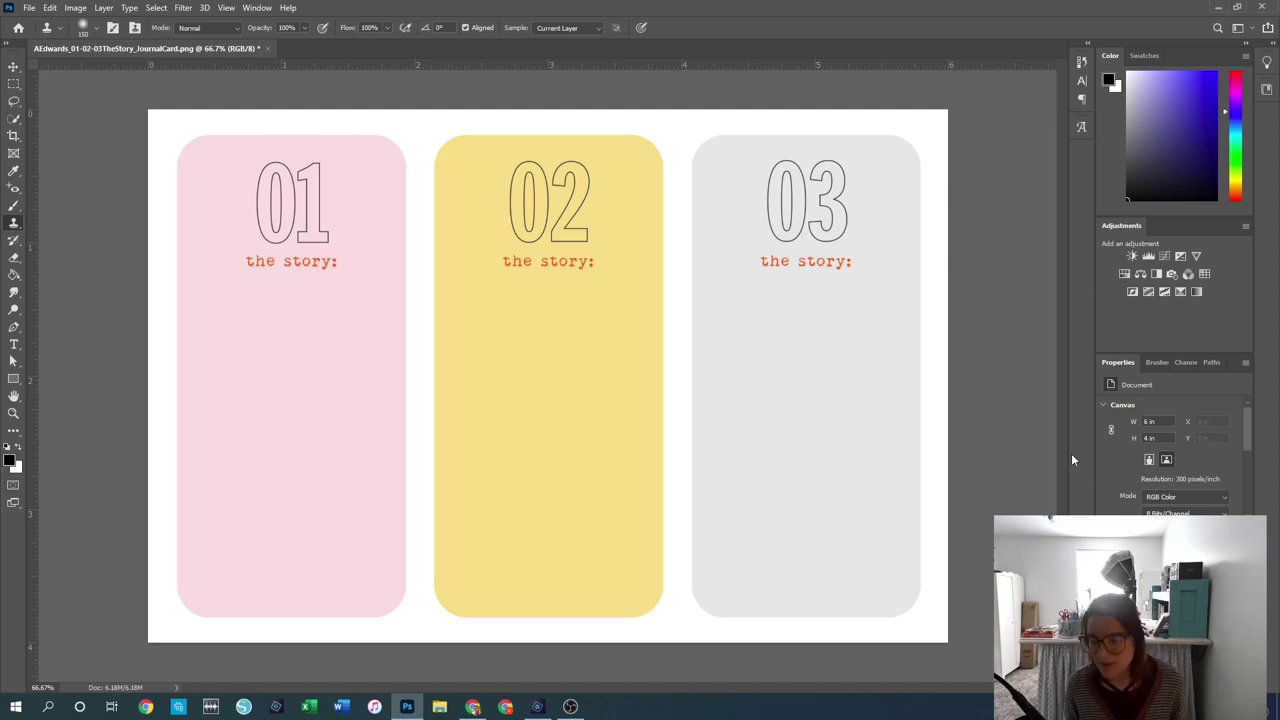
right_click(14, 225)
click(12, 243)
right_click(12, 243)
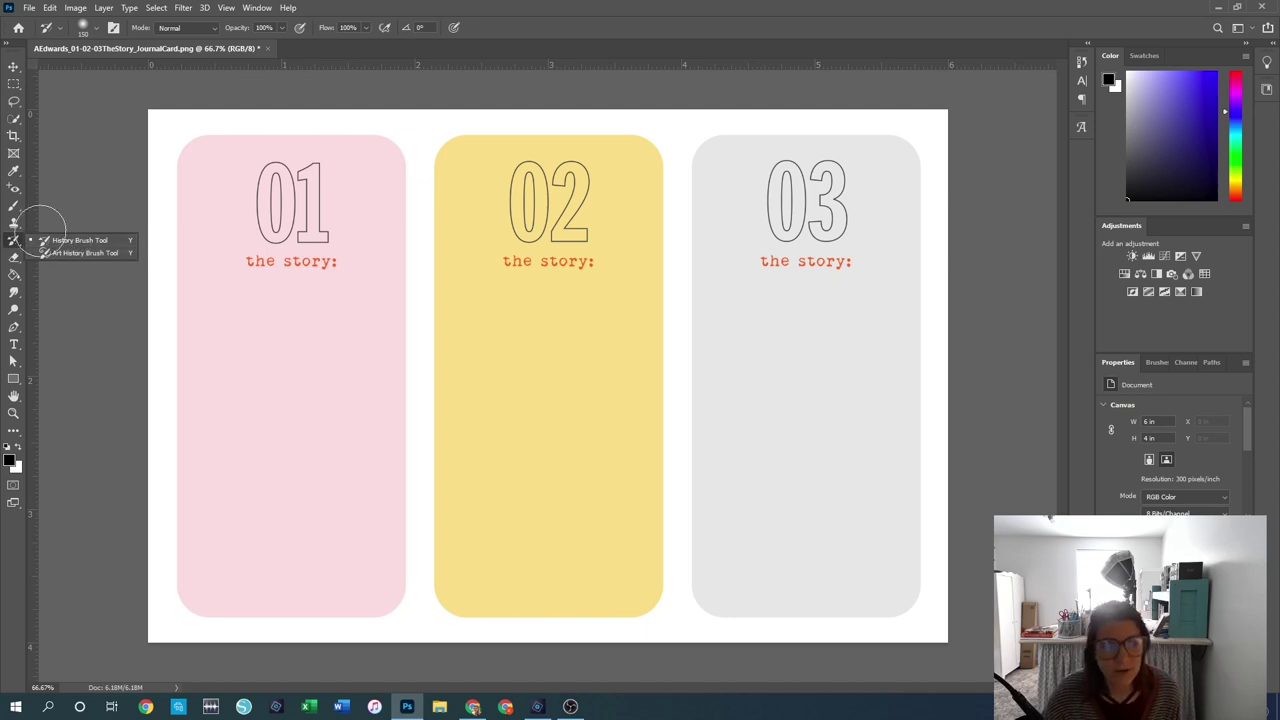
click(13, 262)
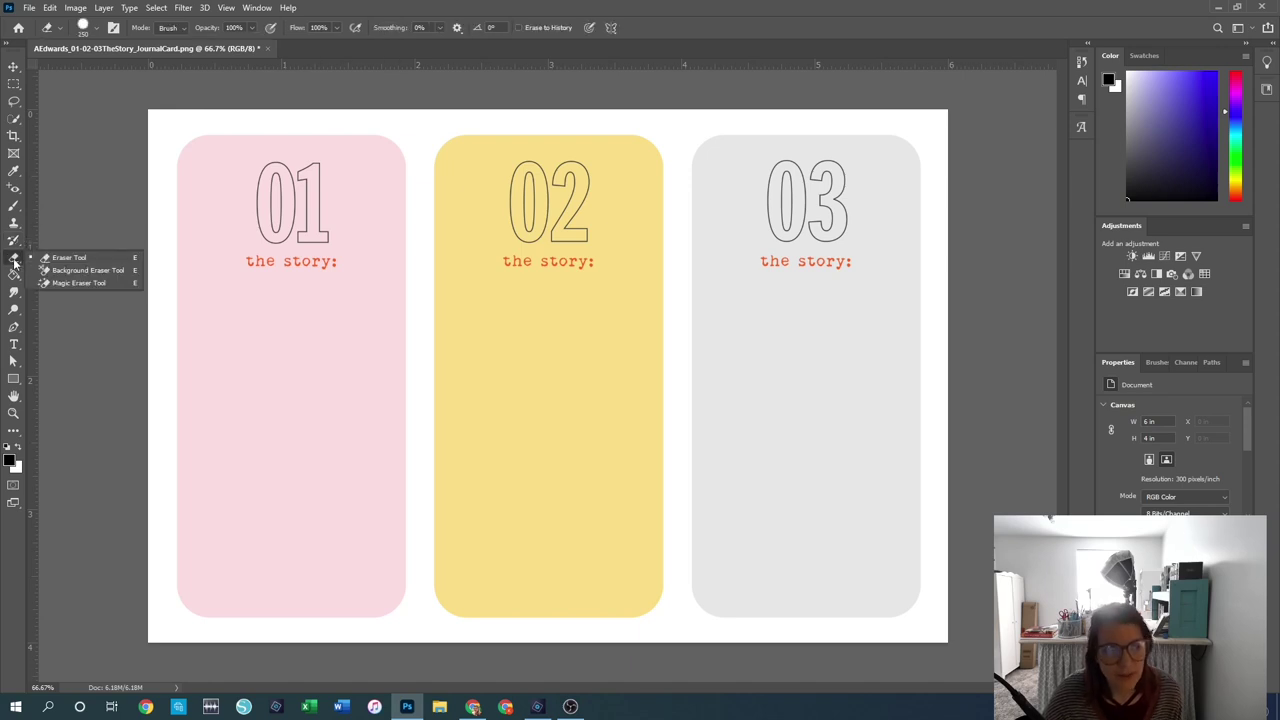
click(72, 258)
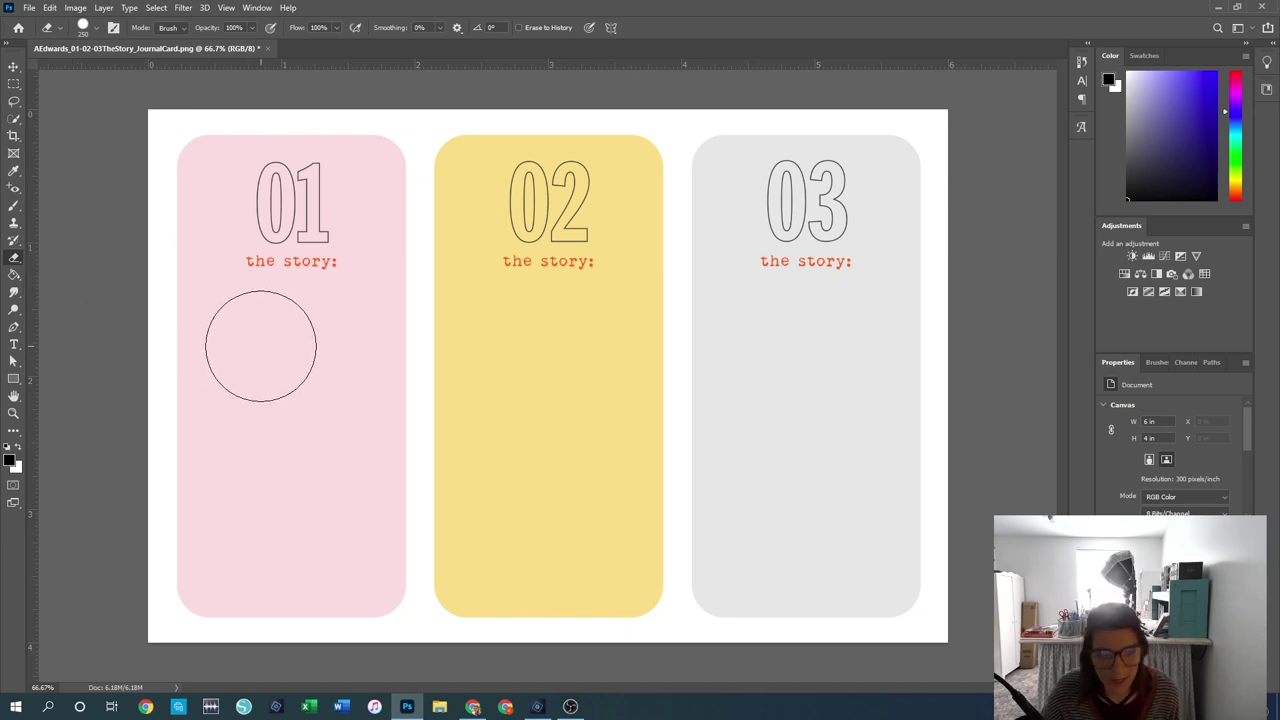
mouse_move(260, 348)
mouse_down()
mouse_move(261, 397)
mouse_move(285, 363)
mouse_move(329, 384)
mouse_move(392, 375)
mouse_up()
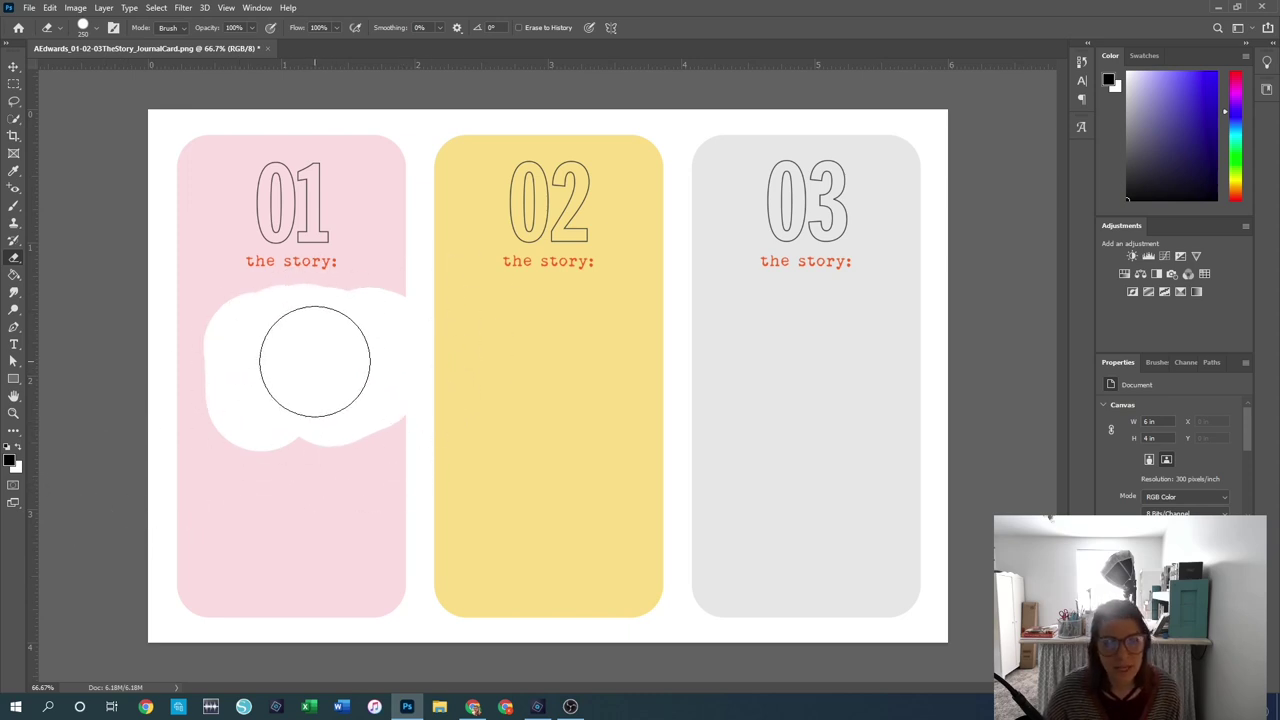
key(ctrl+z)
mouse_move(280, 223)
mouse_down()
mouse_move(286, 194)
mouse_move(335, 190)
mouse_up()
key(ctrl+z)
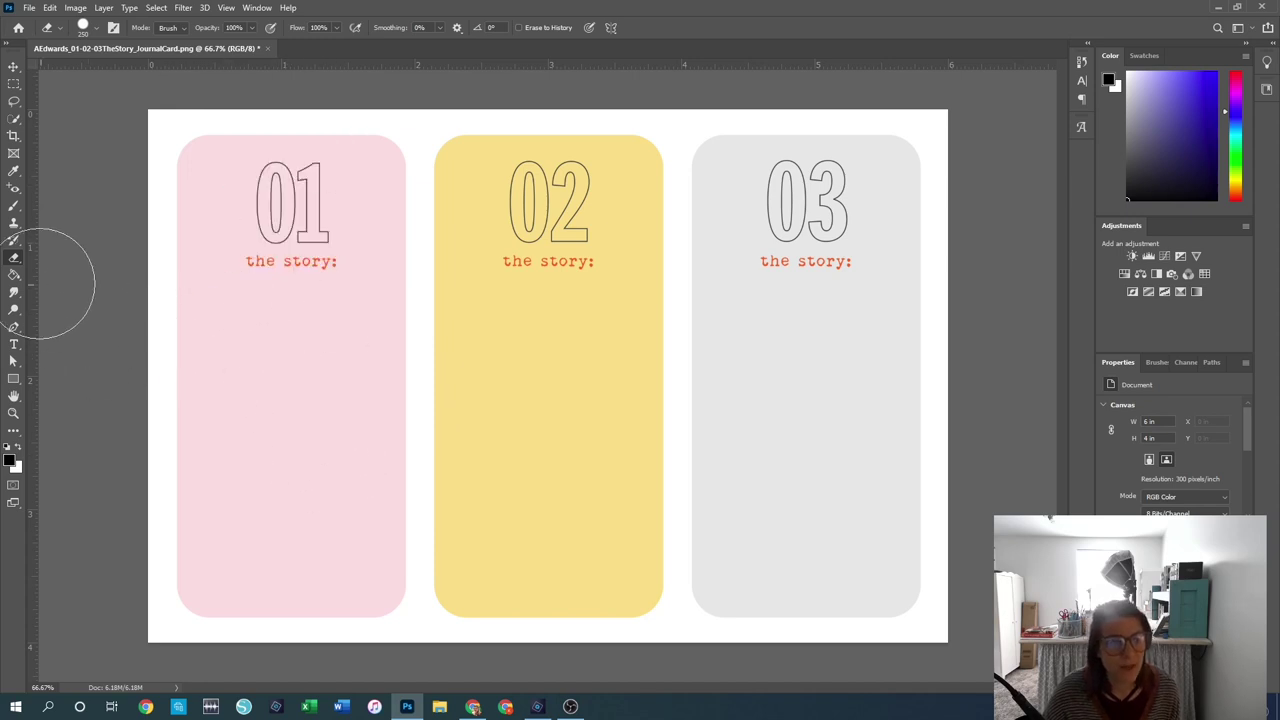
Step: Use the Magic Eraser to clear the insides of the 01, 02 and 03 numerals
right_click(14, 258)
click(68, 282)
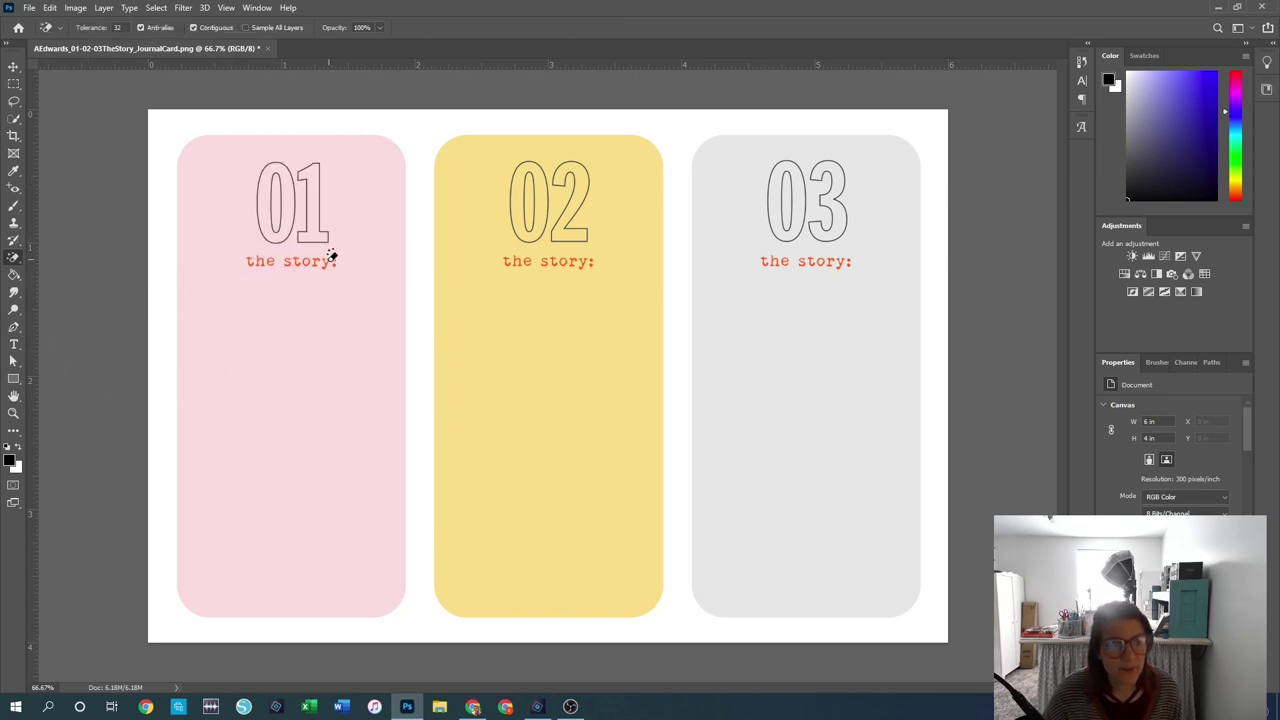
click(313, 222)
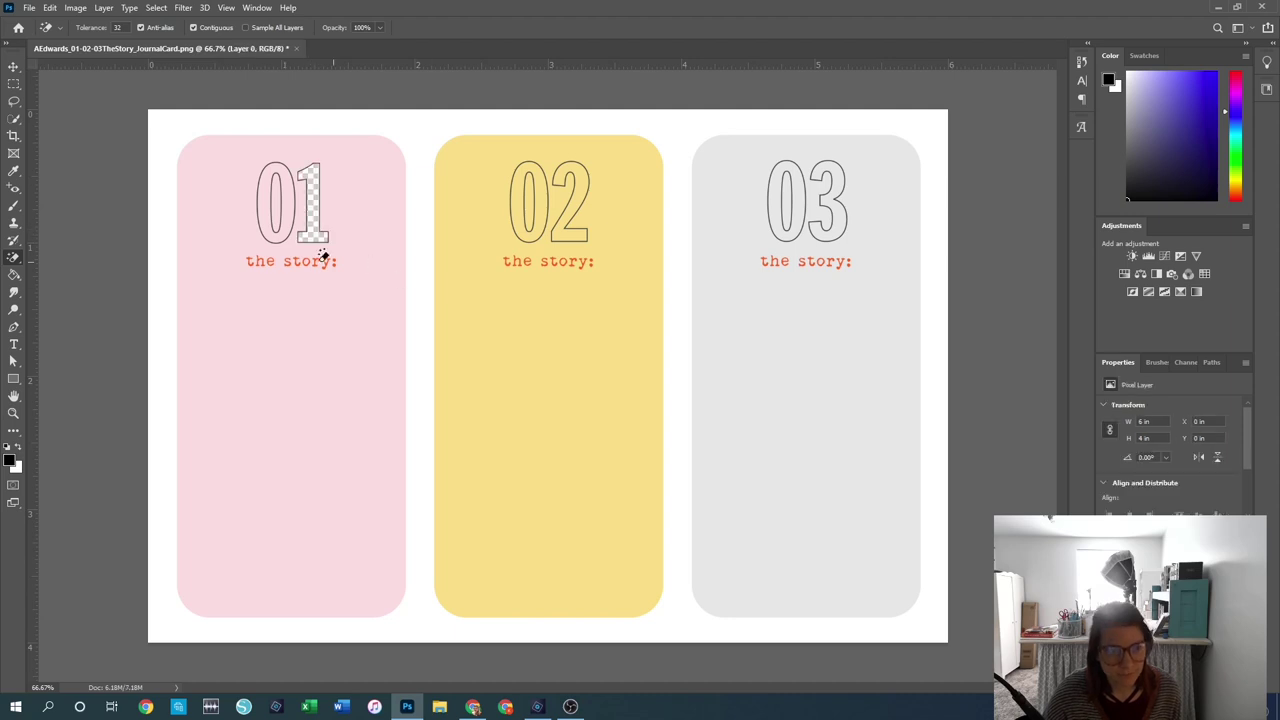
click(289, 205)
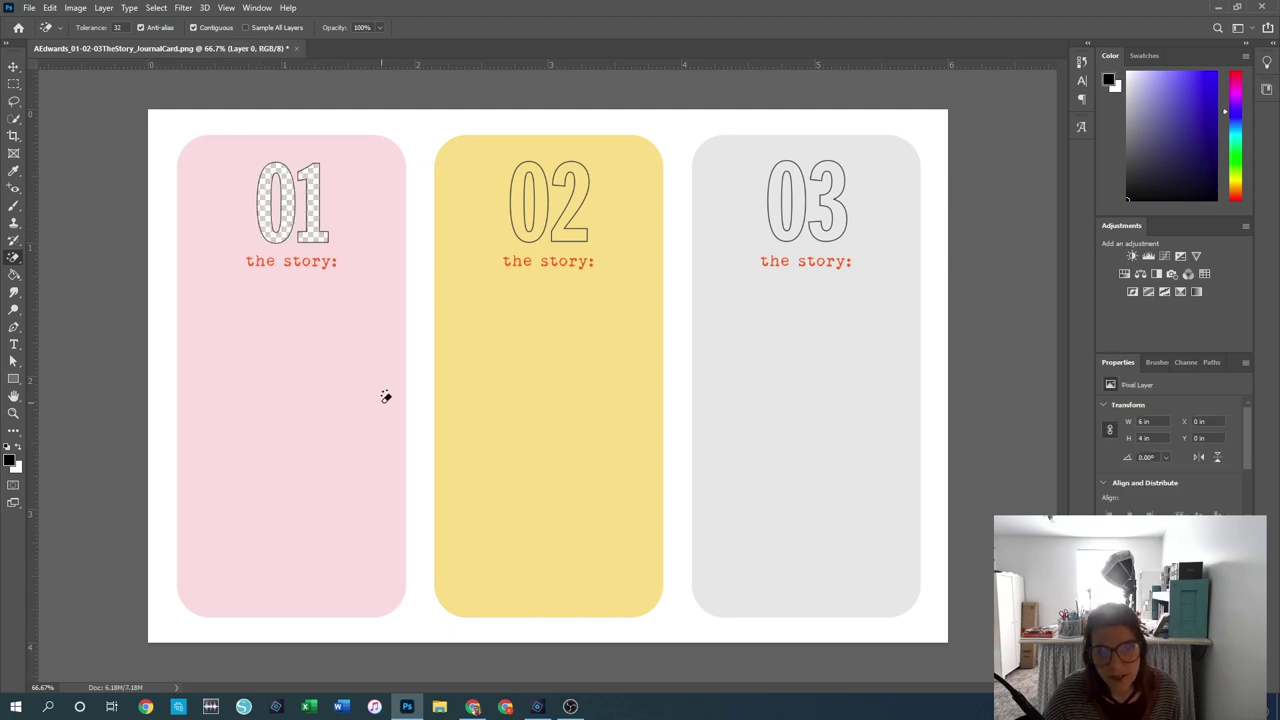
click(542, 200)
click(584, 196)
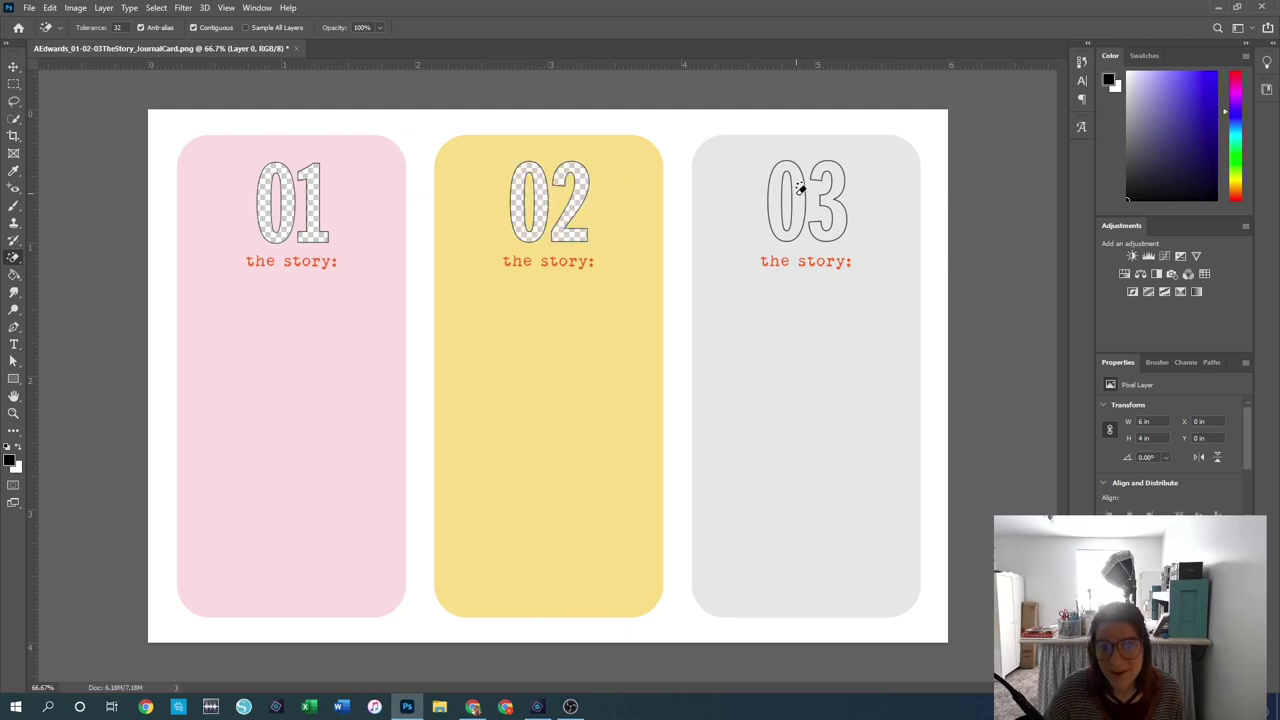
click(802, 198)
click(838, 196)
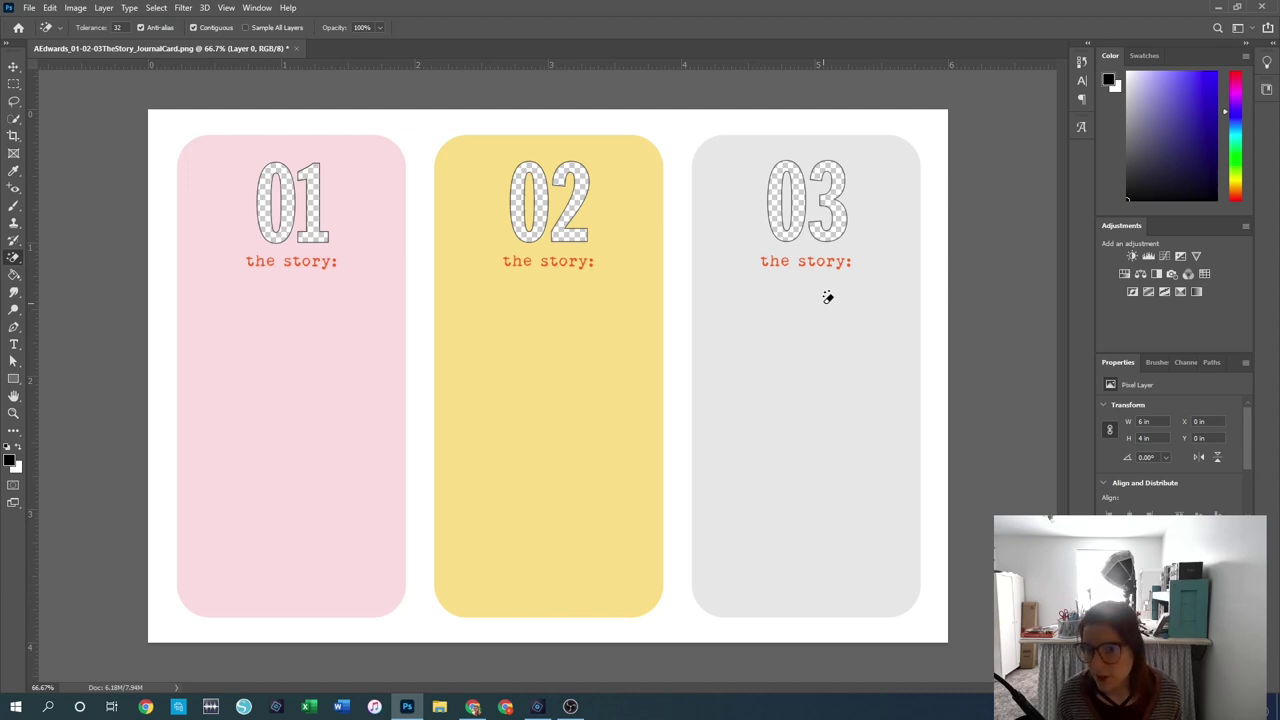
Step: Test-erase the grey, yellow and pink card fills, undoing each and restoring 03's insides
click(814, 358)
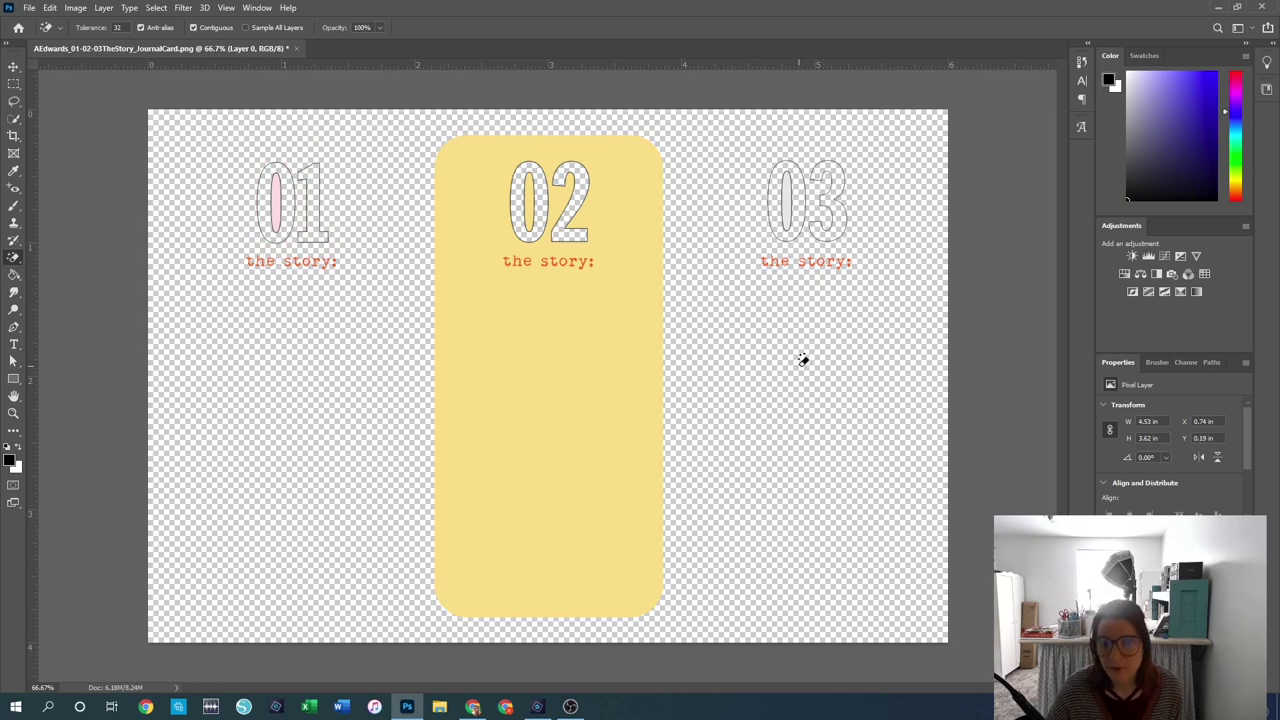
key(ctrl+z)
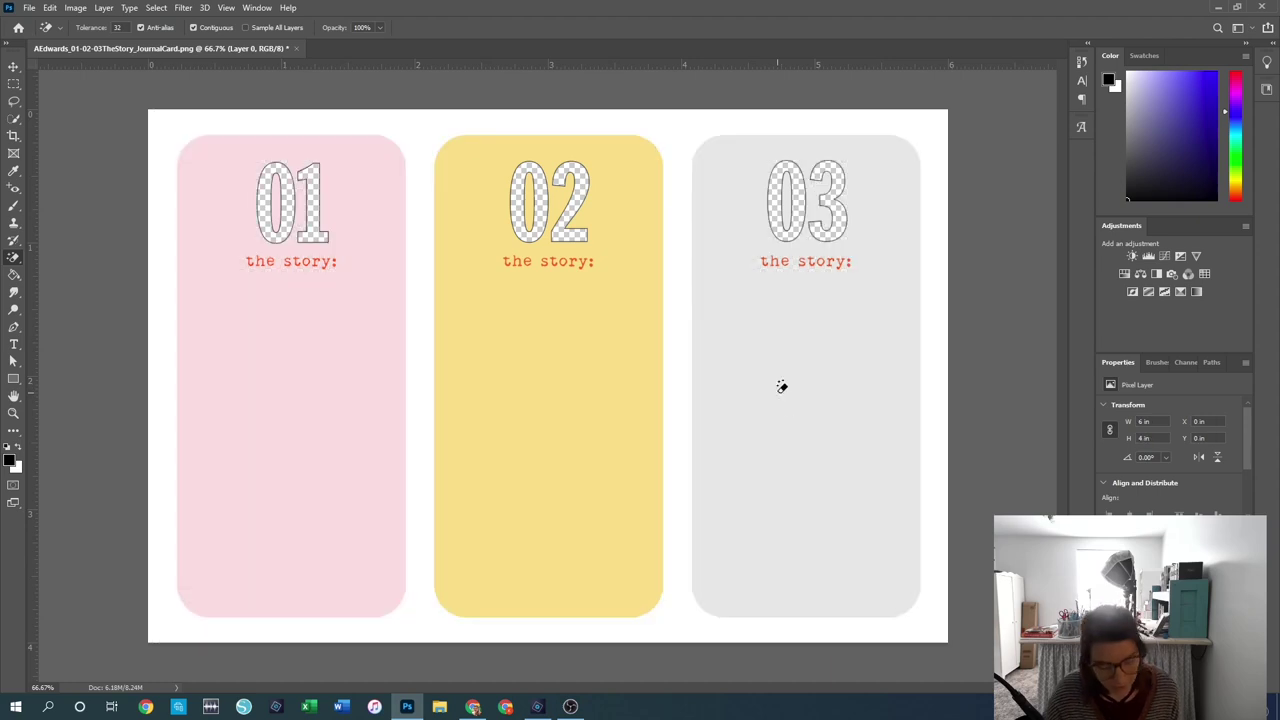
click(578, 378)
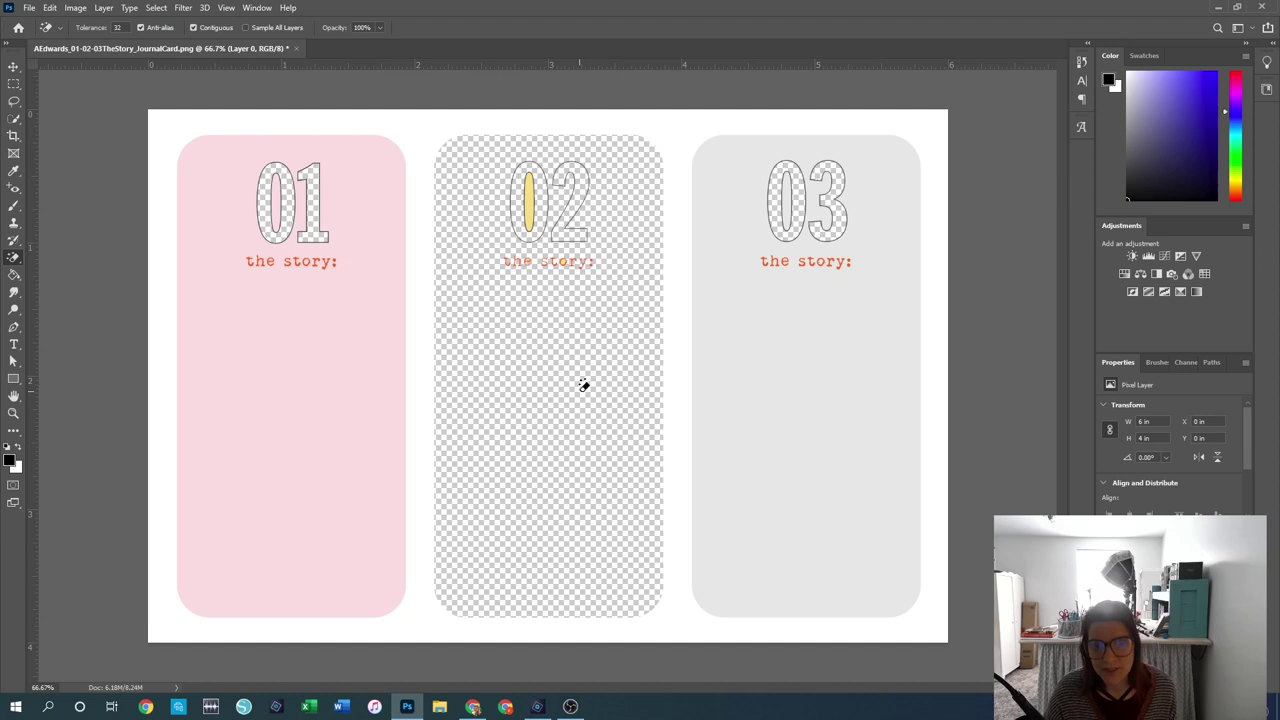
key(ctrl+z)
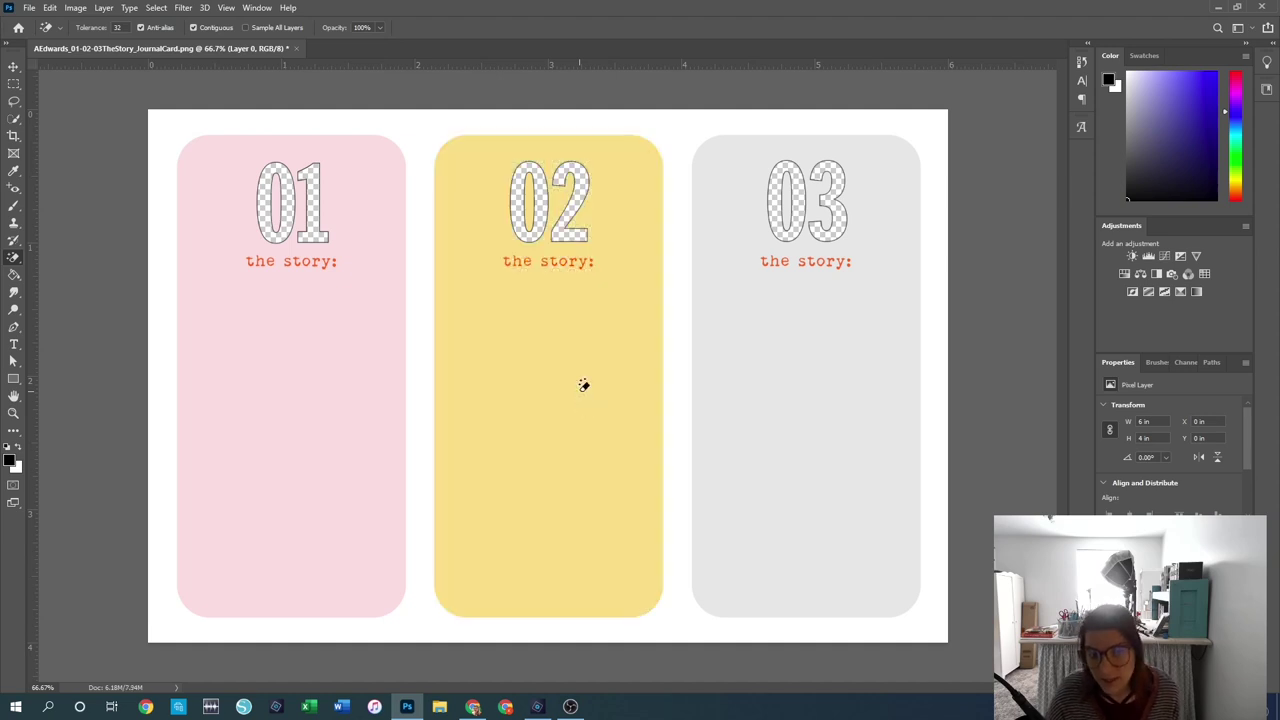
key(ctrl+z)
key(ctrl+z)
key(ctrl+z)
key(ctrl+z)
key(ctrl+z)
key(ctrl+z)
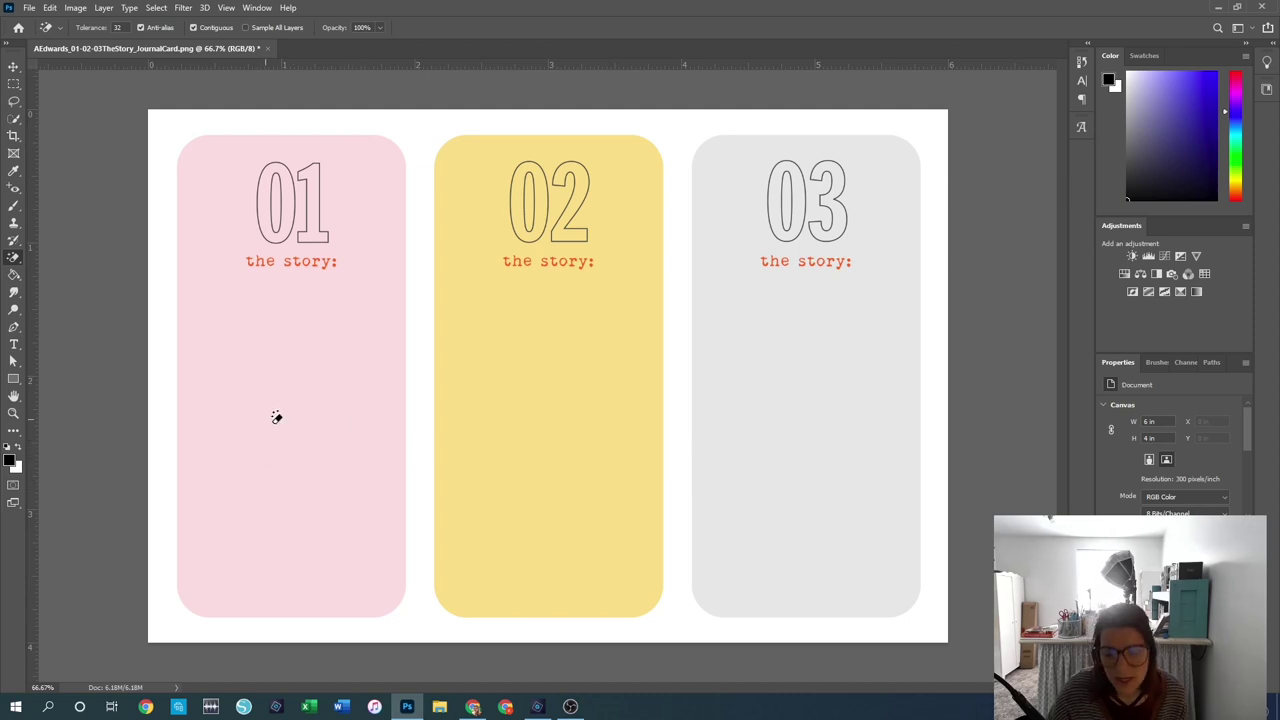
click(308, 441)
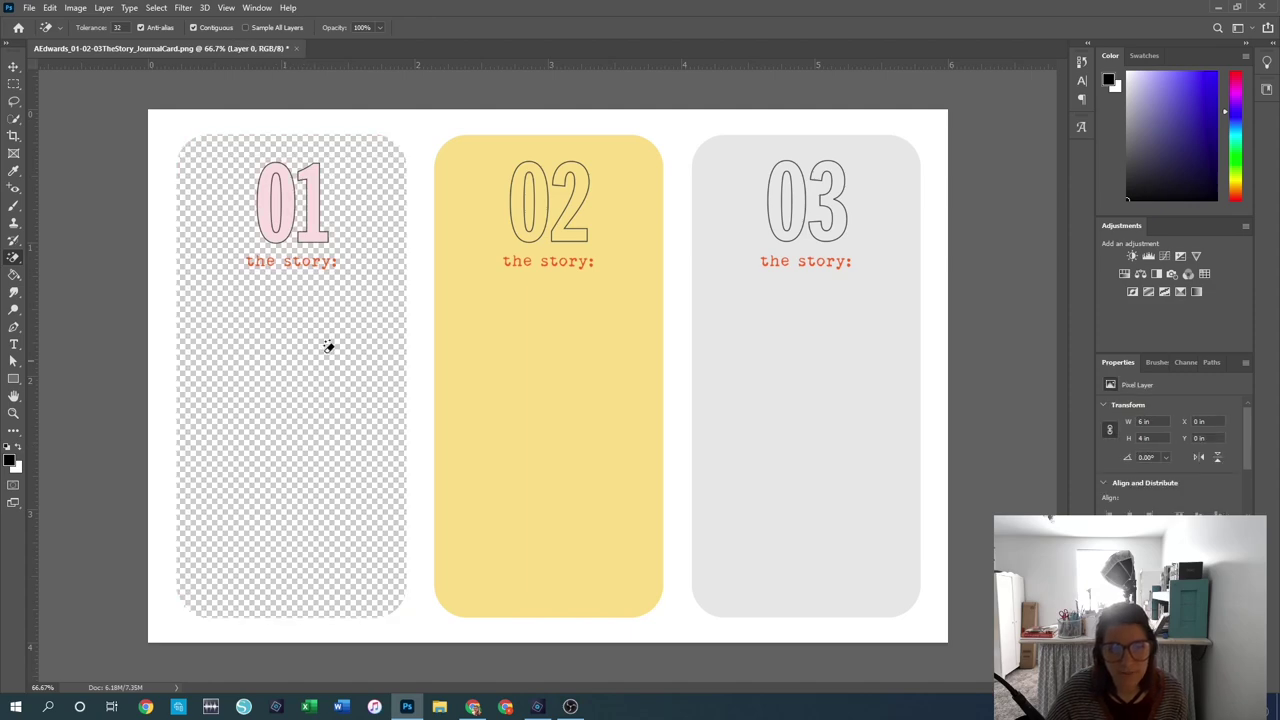
key(ctrl+z)
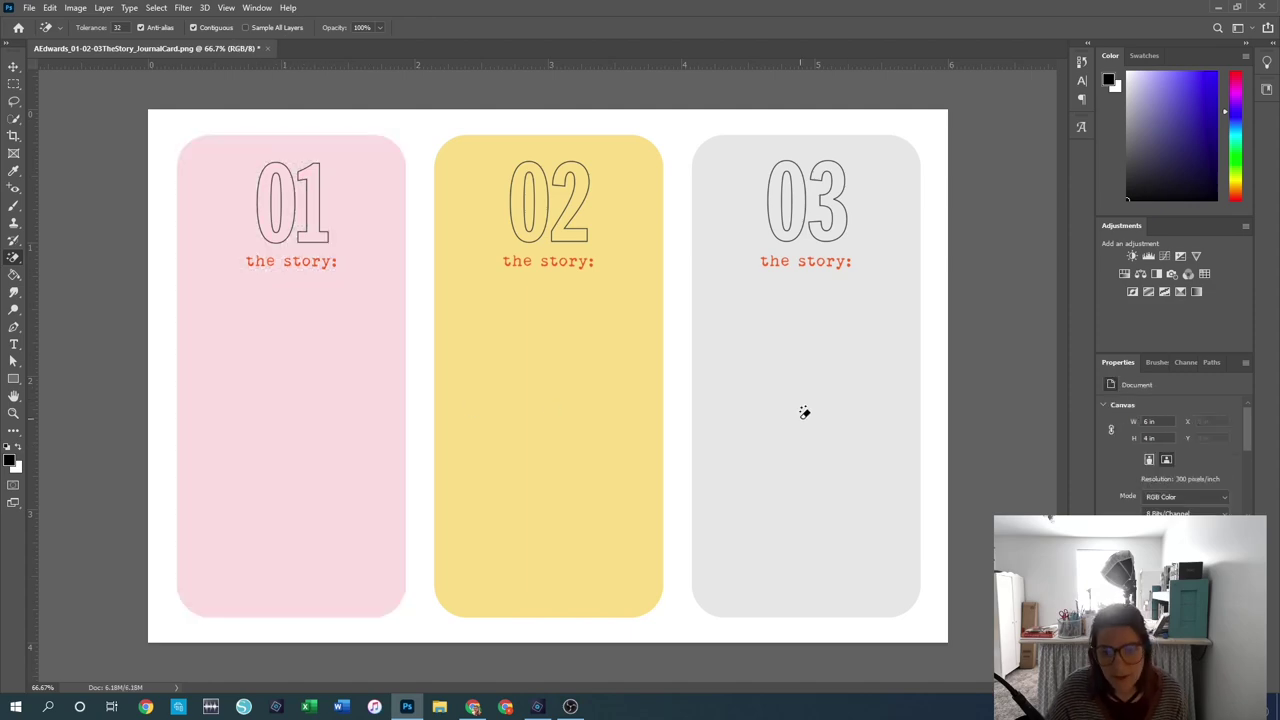
click(800, 424)
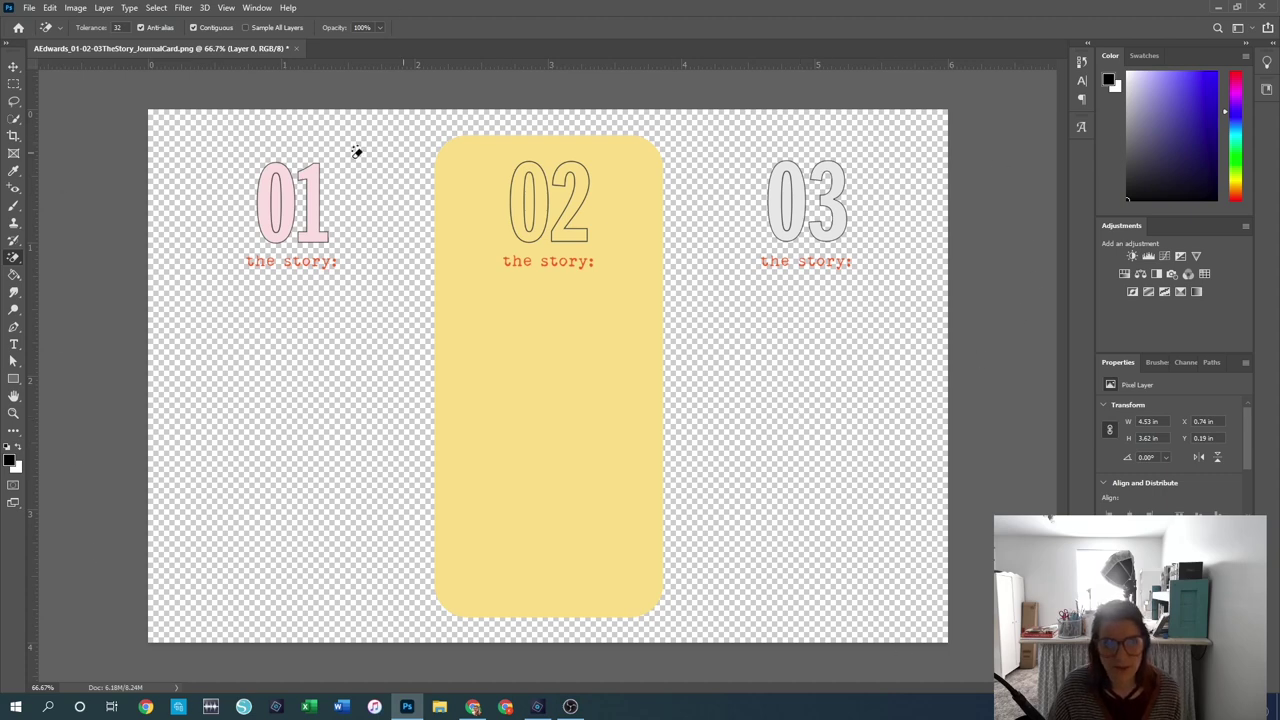
key(F12)
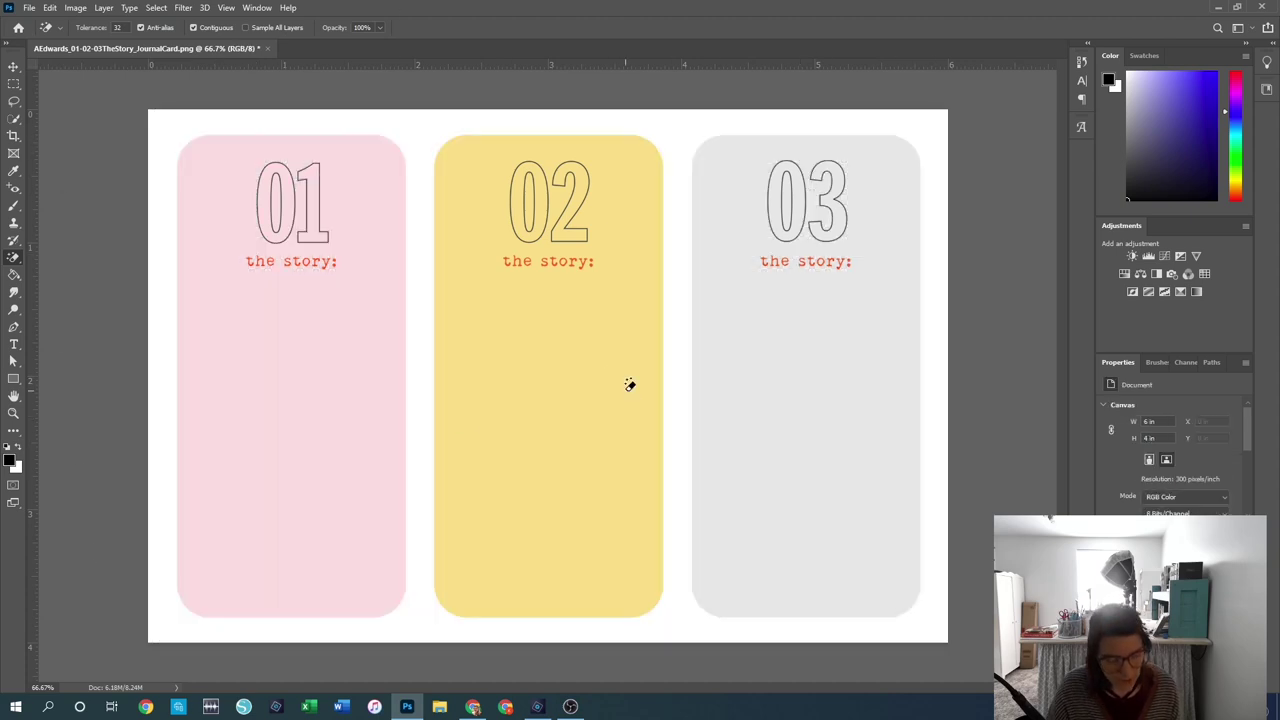
Step: Lower the Magic Eraser tolerance from 32 to 10 and retest on the grey card, undoing it
click(118, 27)
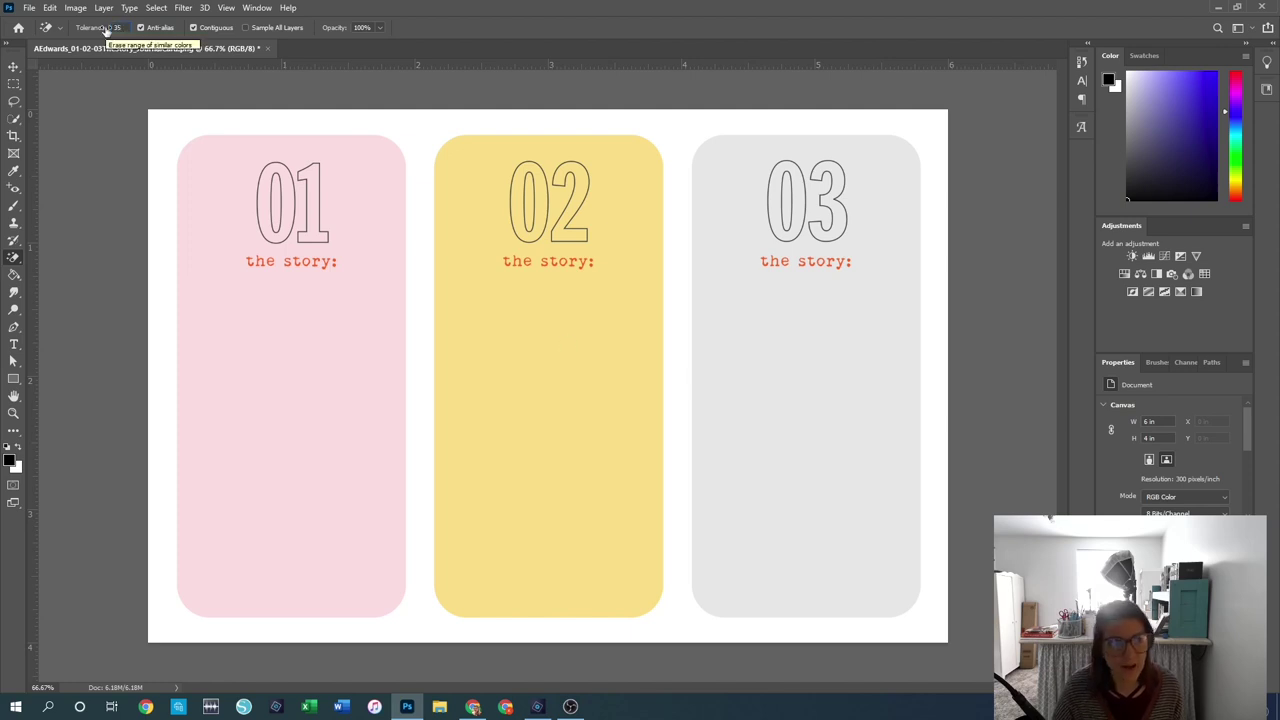
click(764, 330)
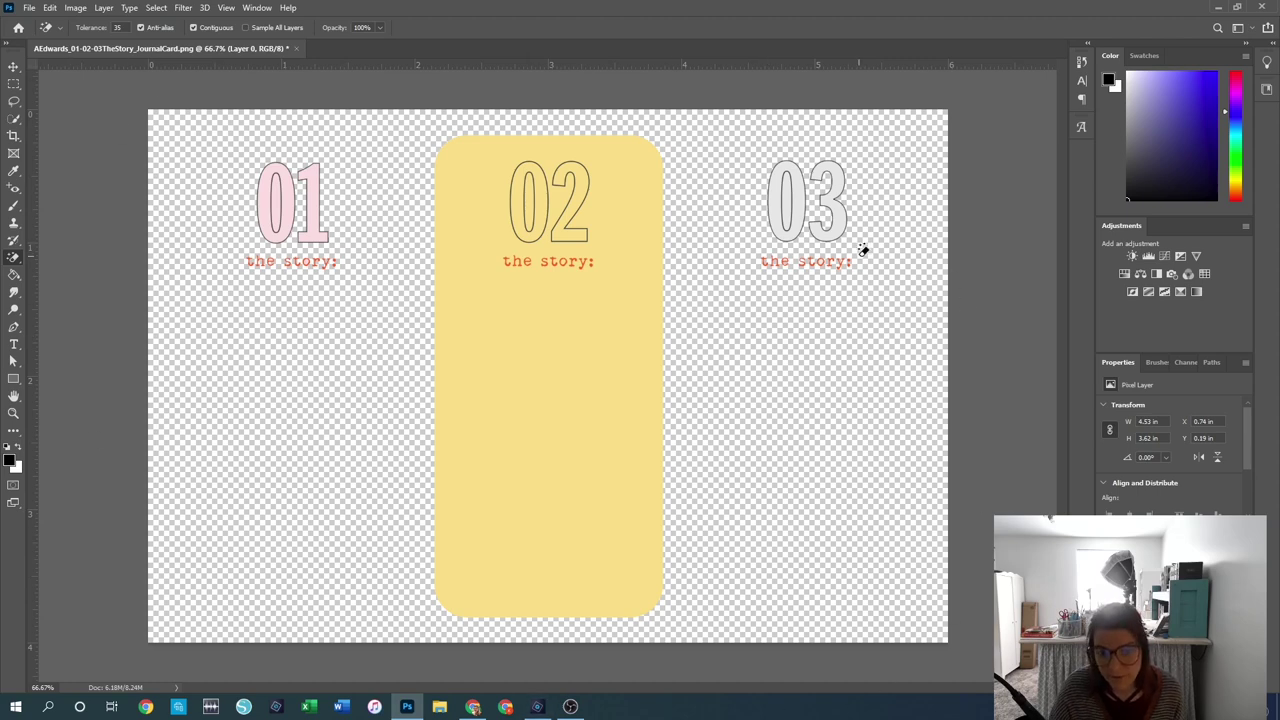
key(ctrl+z)
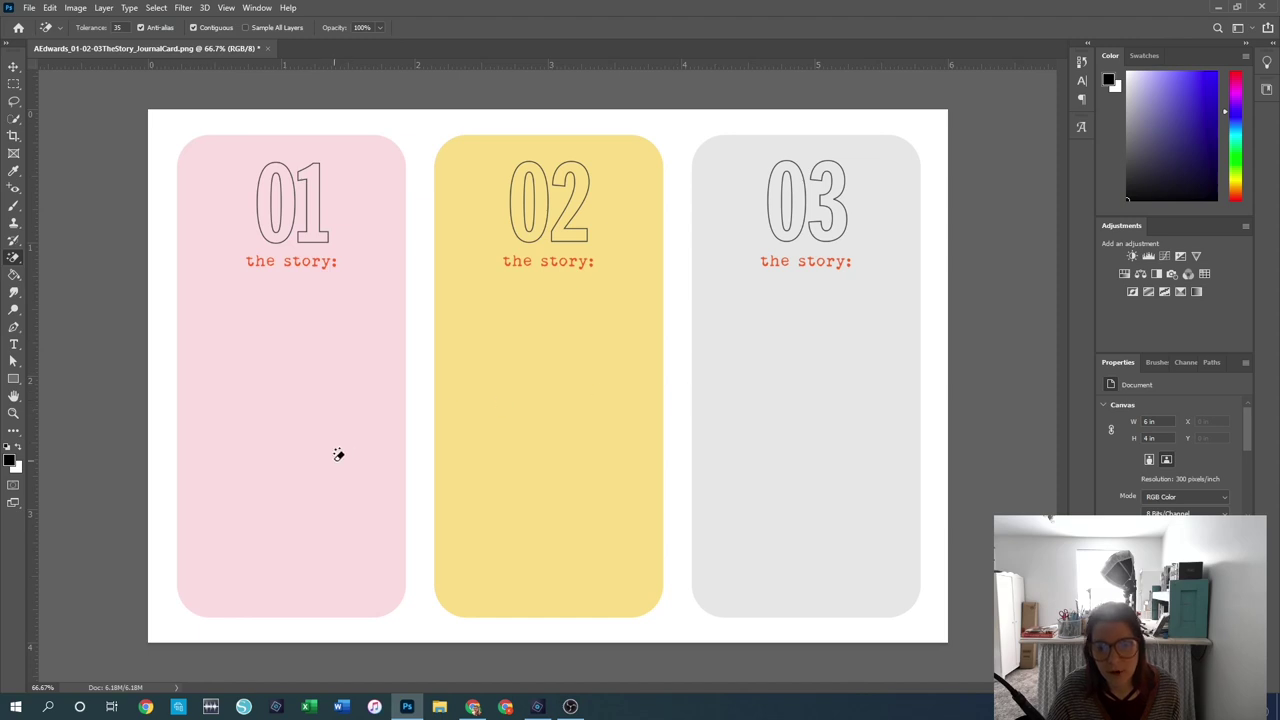
click(119, 27)
text(10)
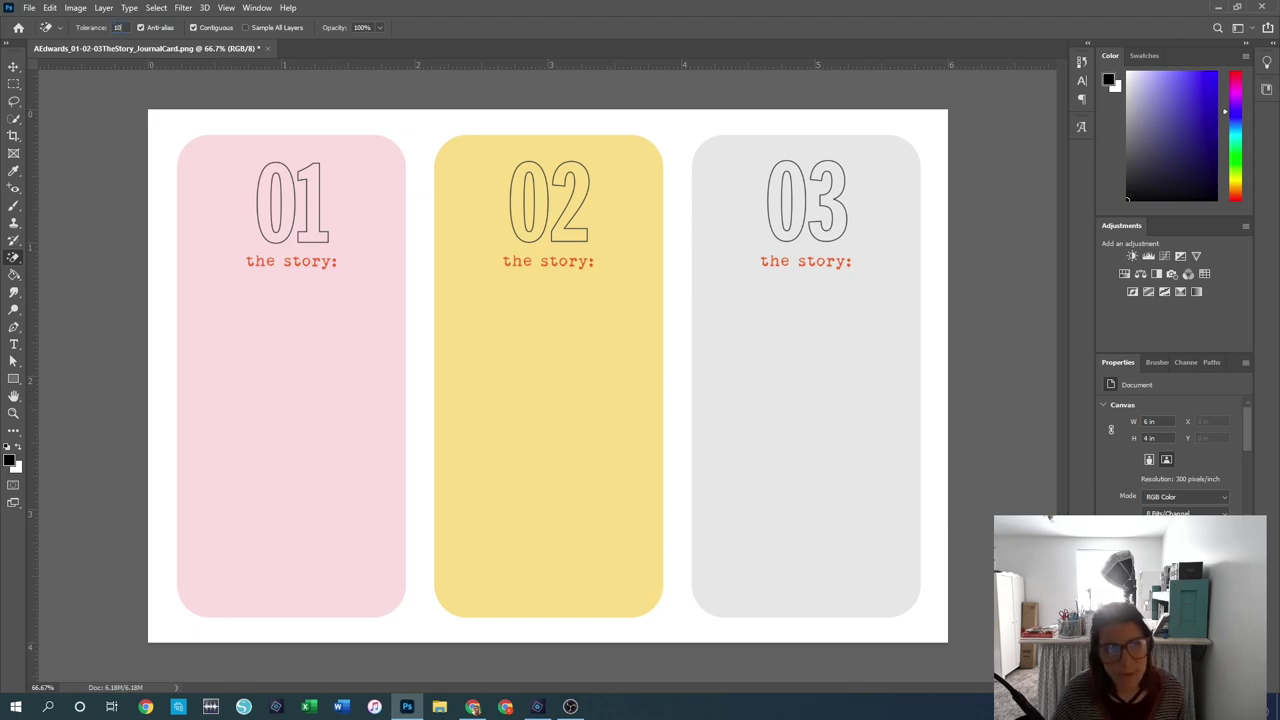
click(792, 385)
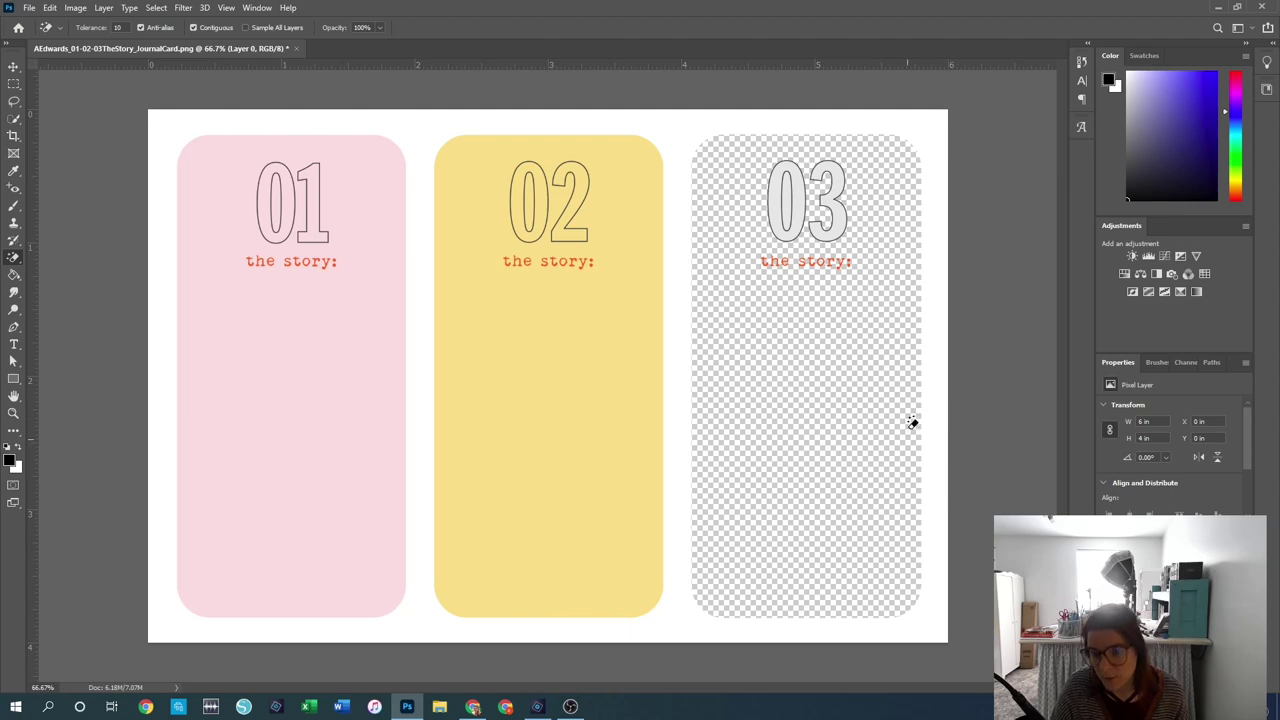
key(ctrl+z)
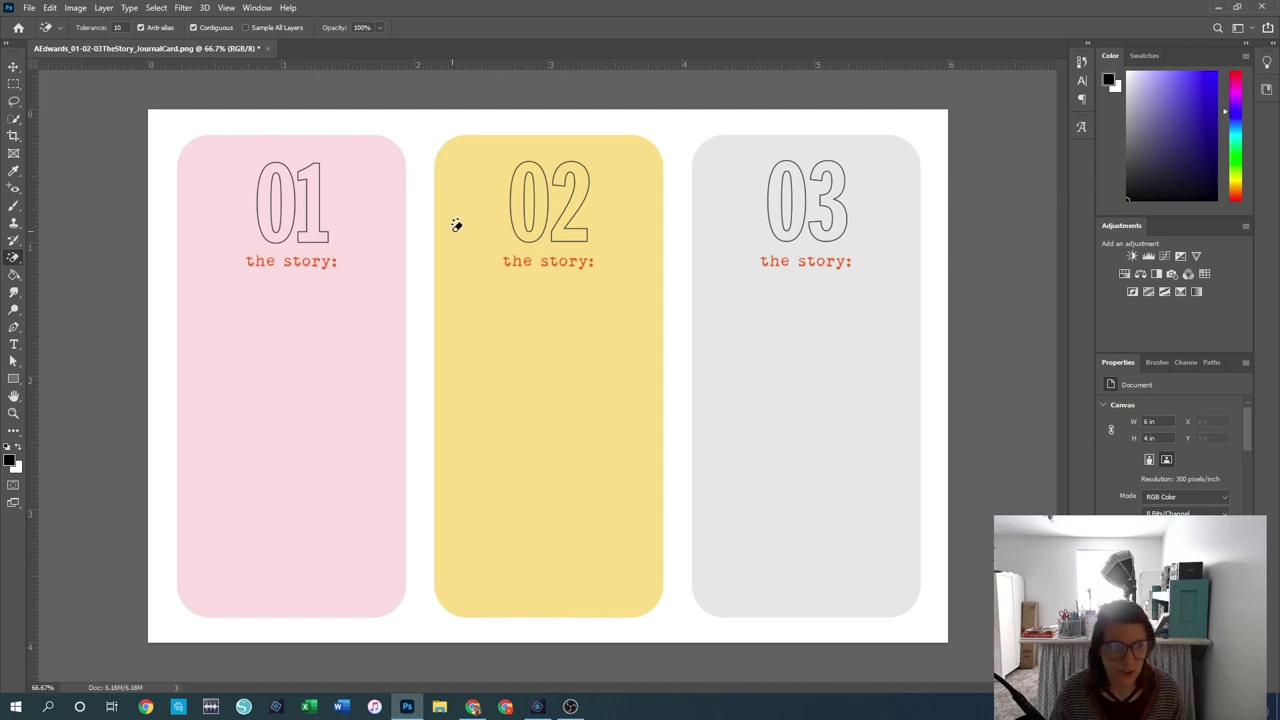
right_click(16, 258)
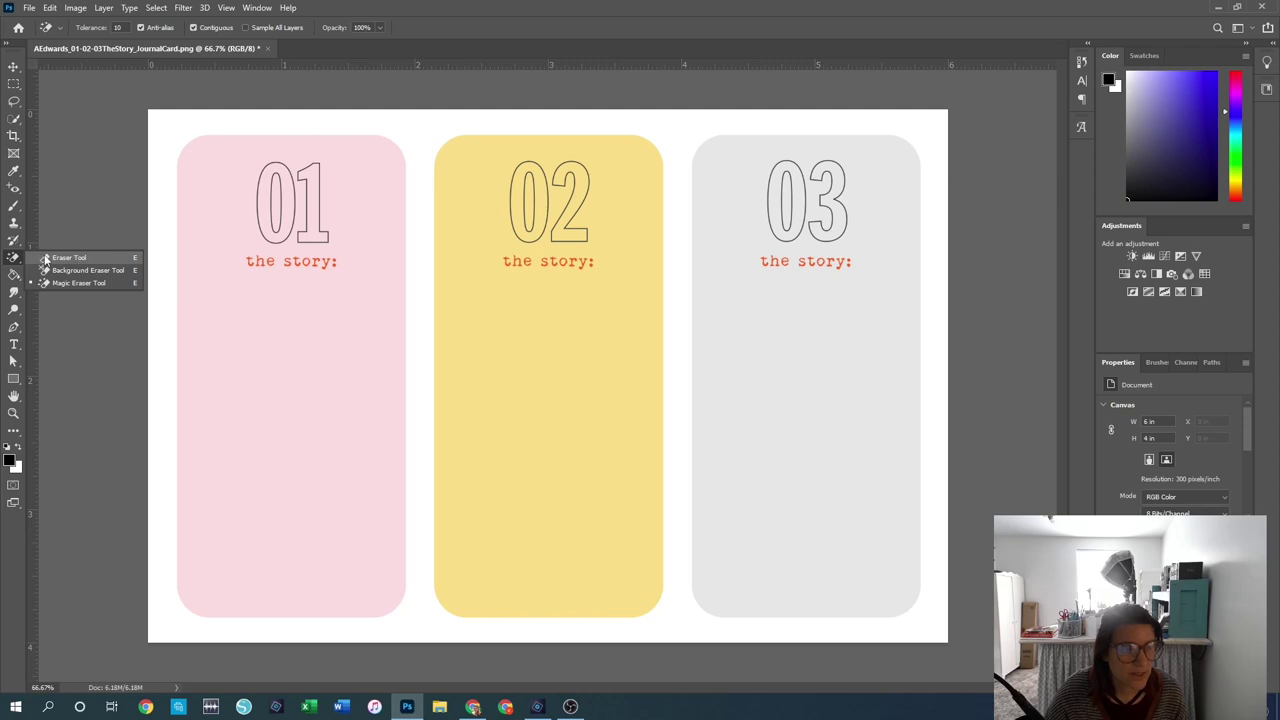
Step: Test black Paint Bucket fills on the pink, yellow, background and grey 03 areas, undoing each
click(45, 259)
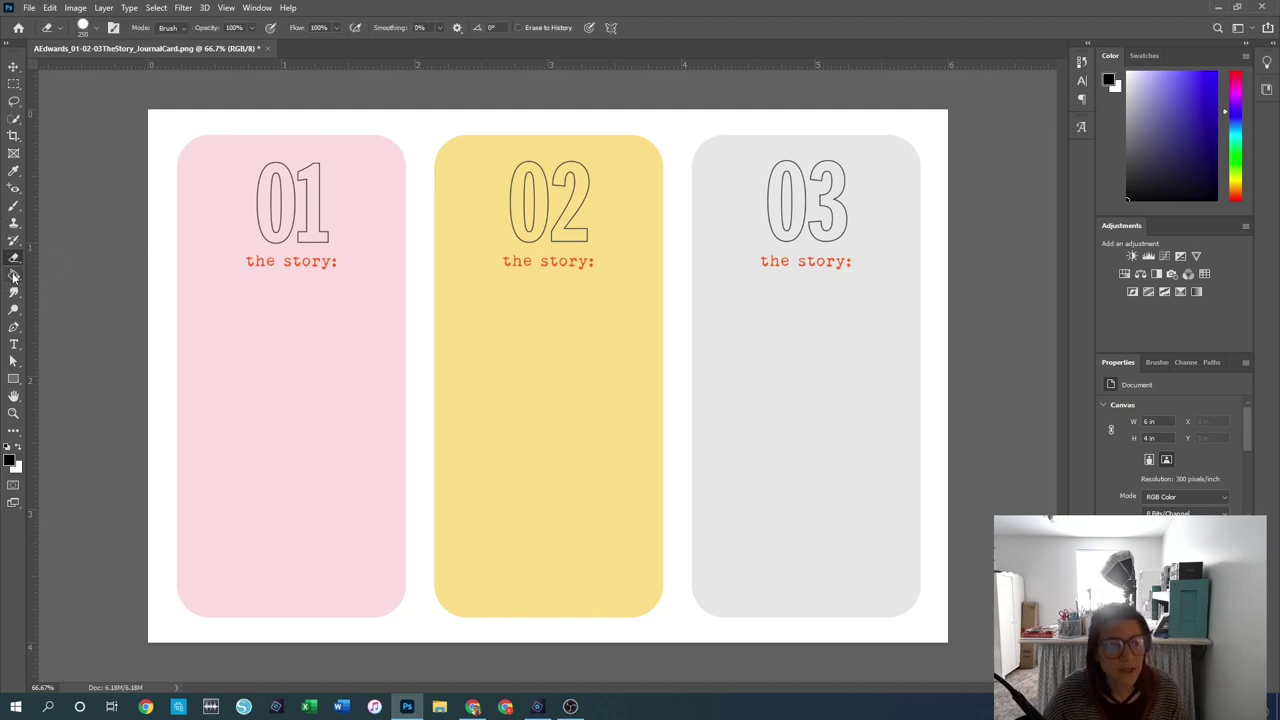
click(14, 277)
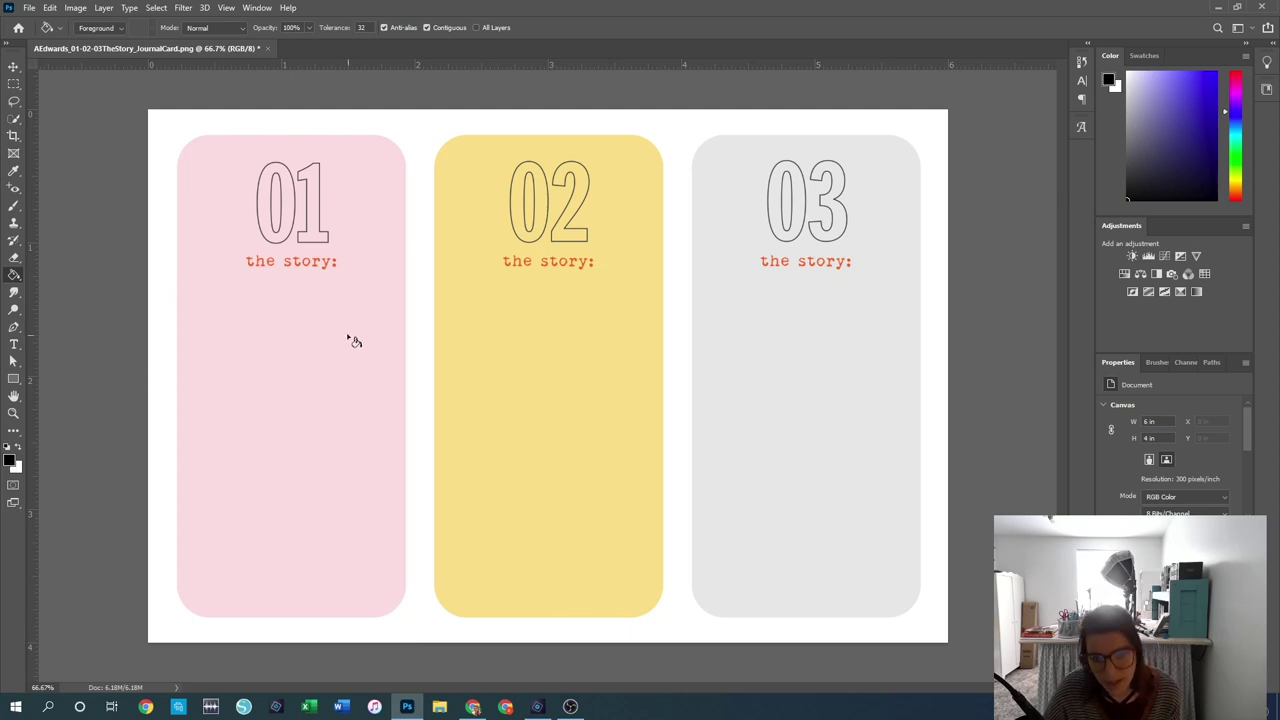
click(317, 404)
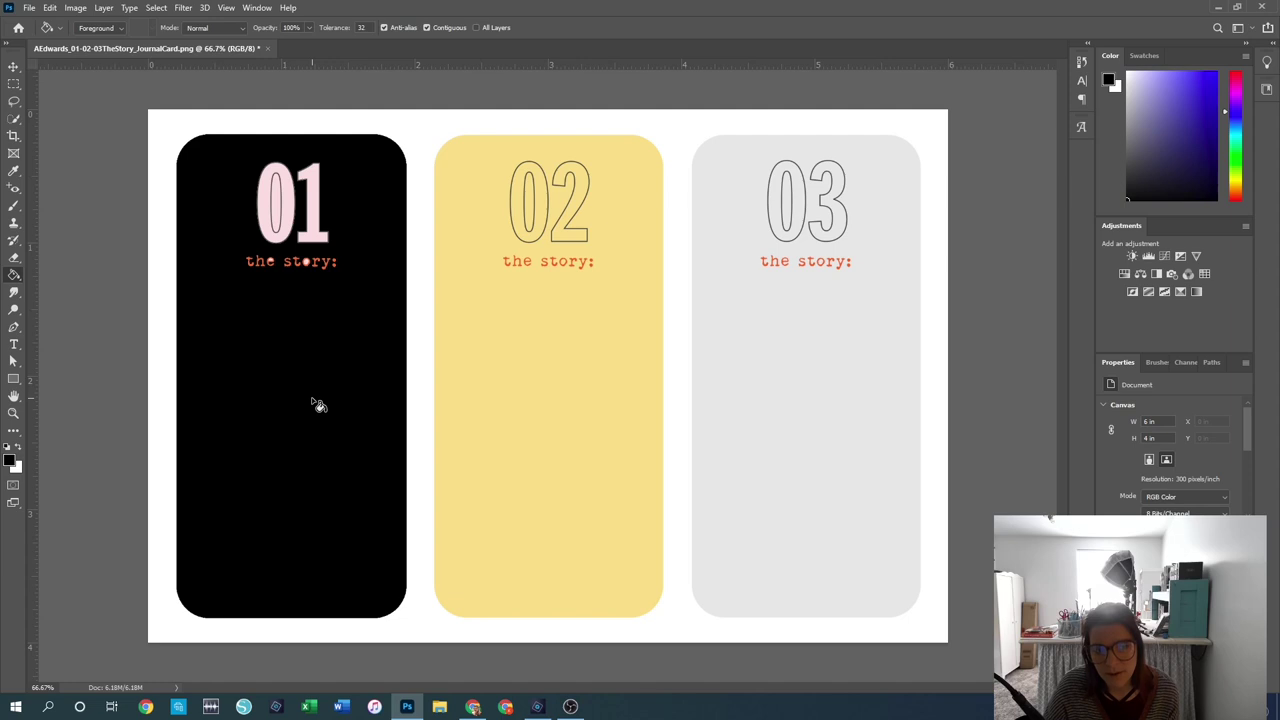
key(ctrl+z)
click(600, 367)
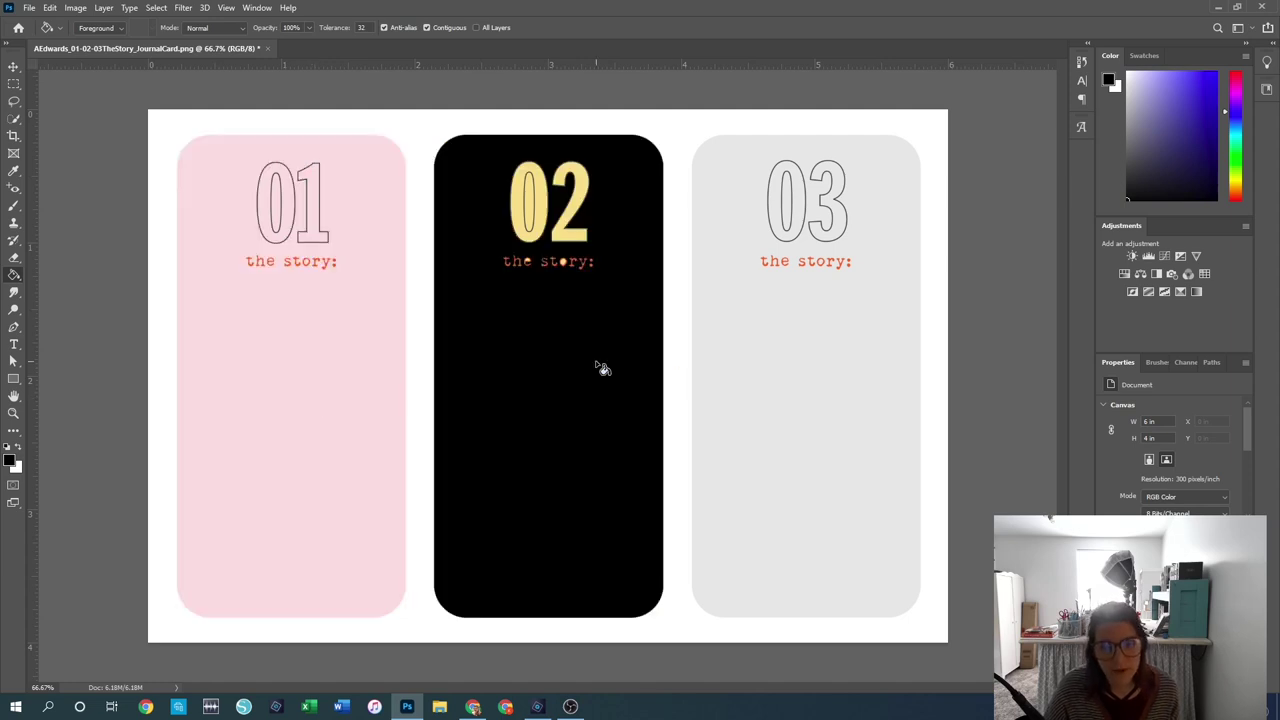
key(ctrl+z)
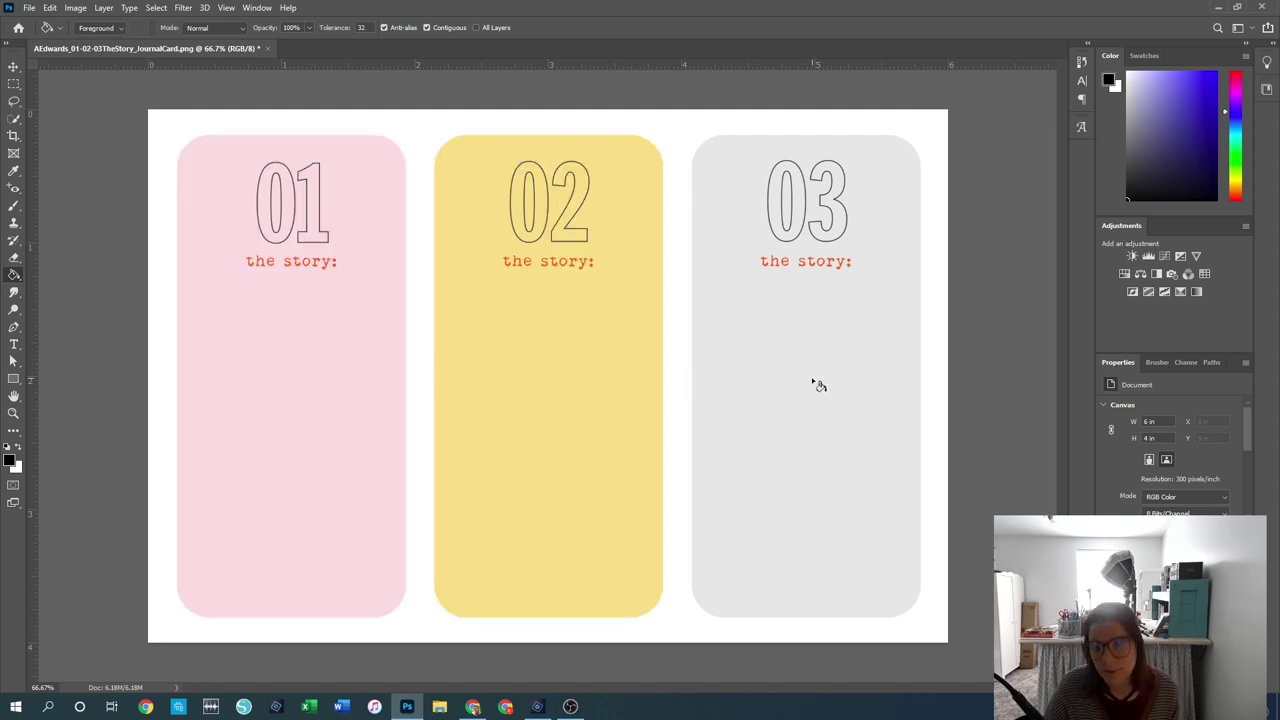
click(813, 385)
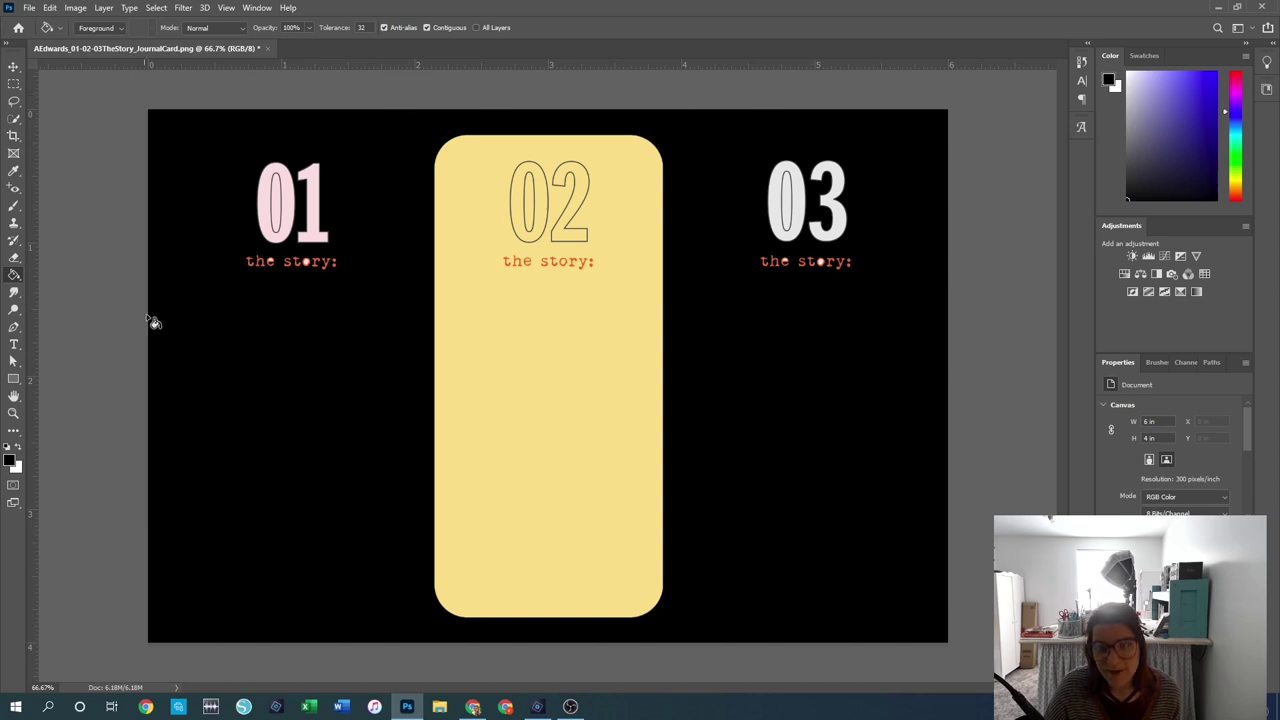
key(ctrl+z)
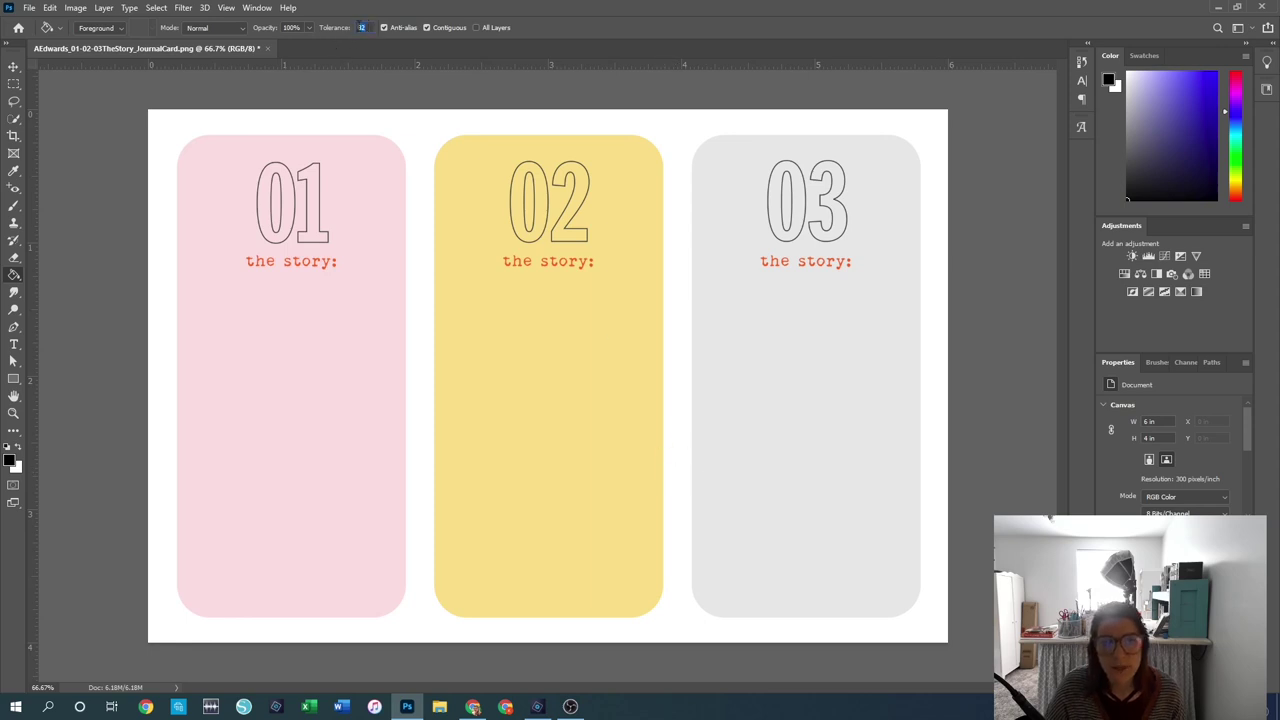
text(10)
click(817, 389)
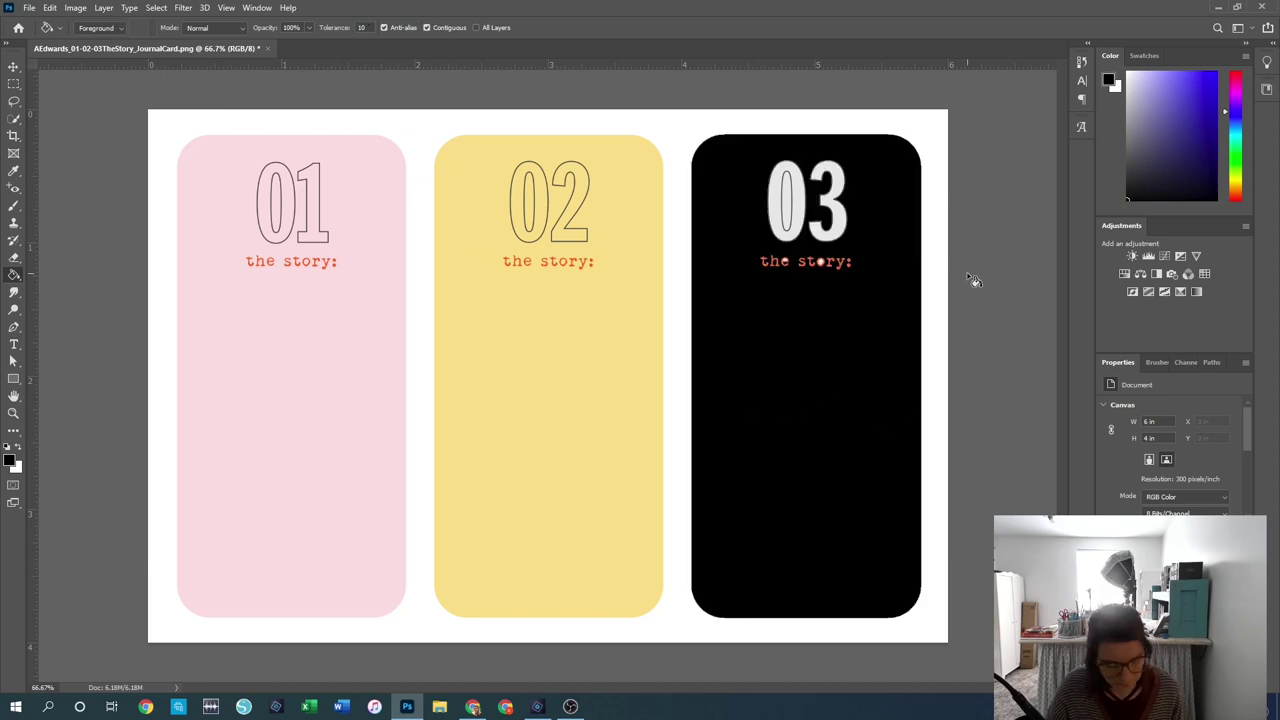
key(ctrl+z)
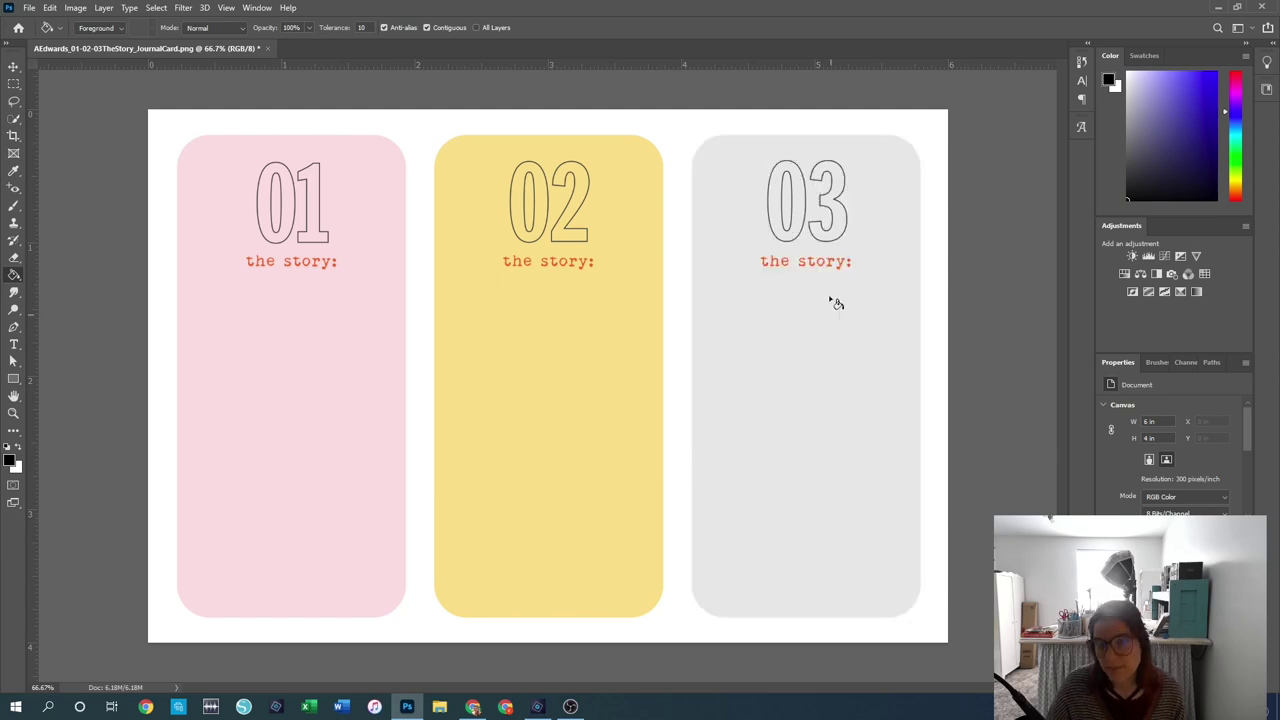
Step: Paint Bucket the insides of the 03, 02 and 01 numerals
click(802, 205)
click(836, 212)
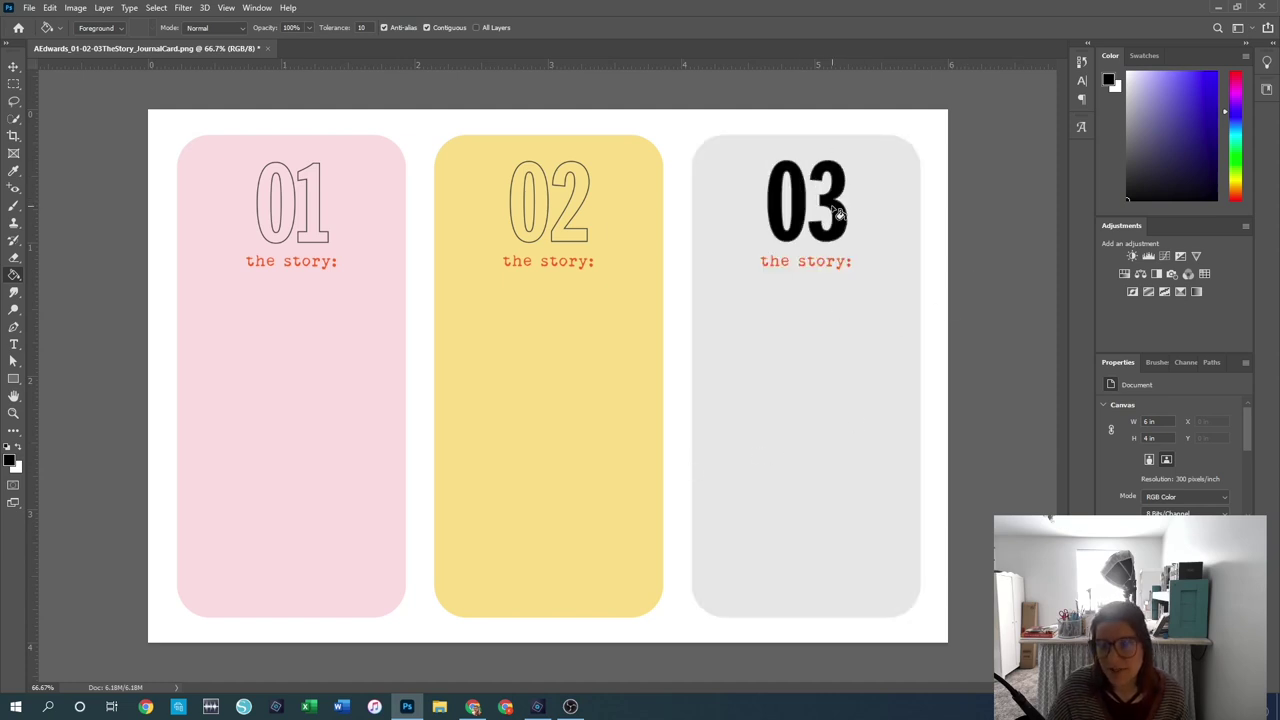
click(584, 192)
click(527, 210)
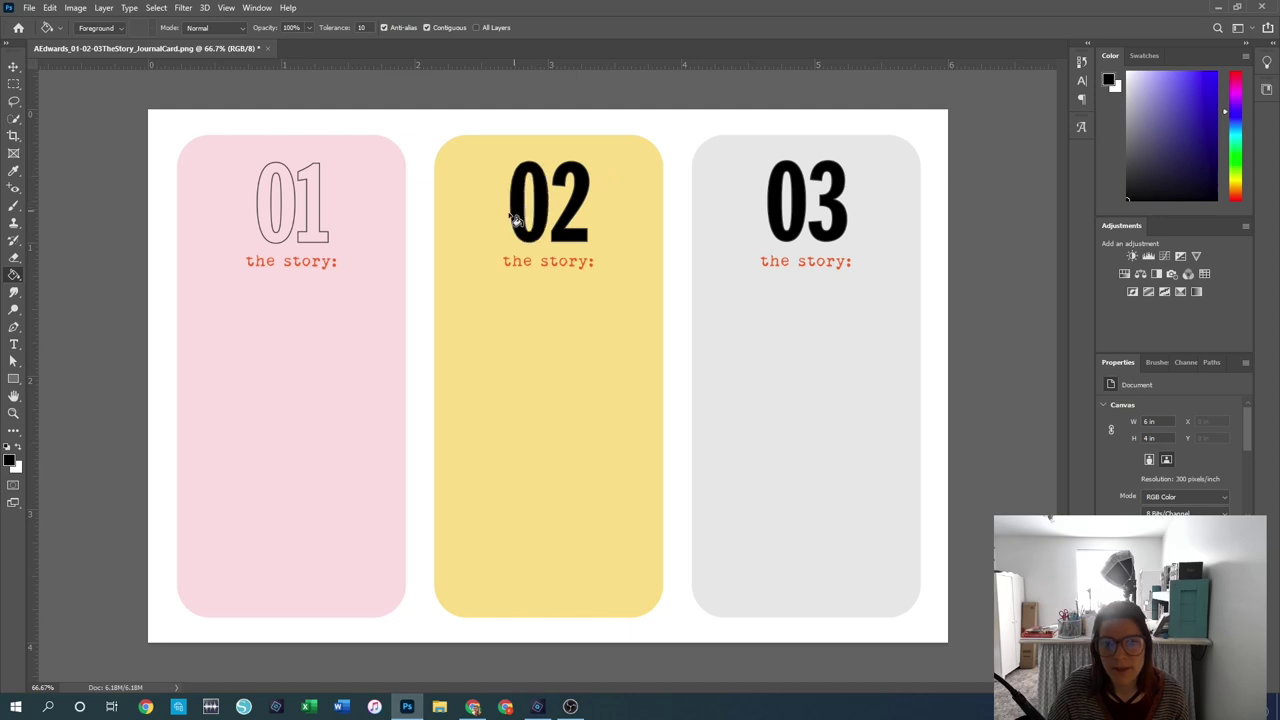
click(314, 204)
click(286, 208)
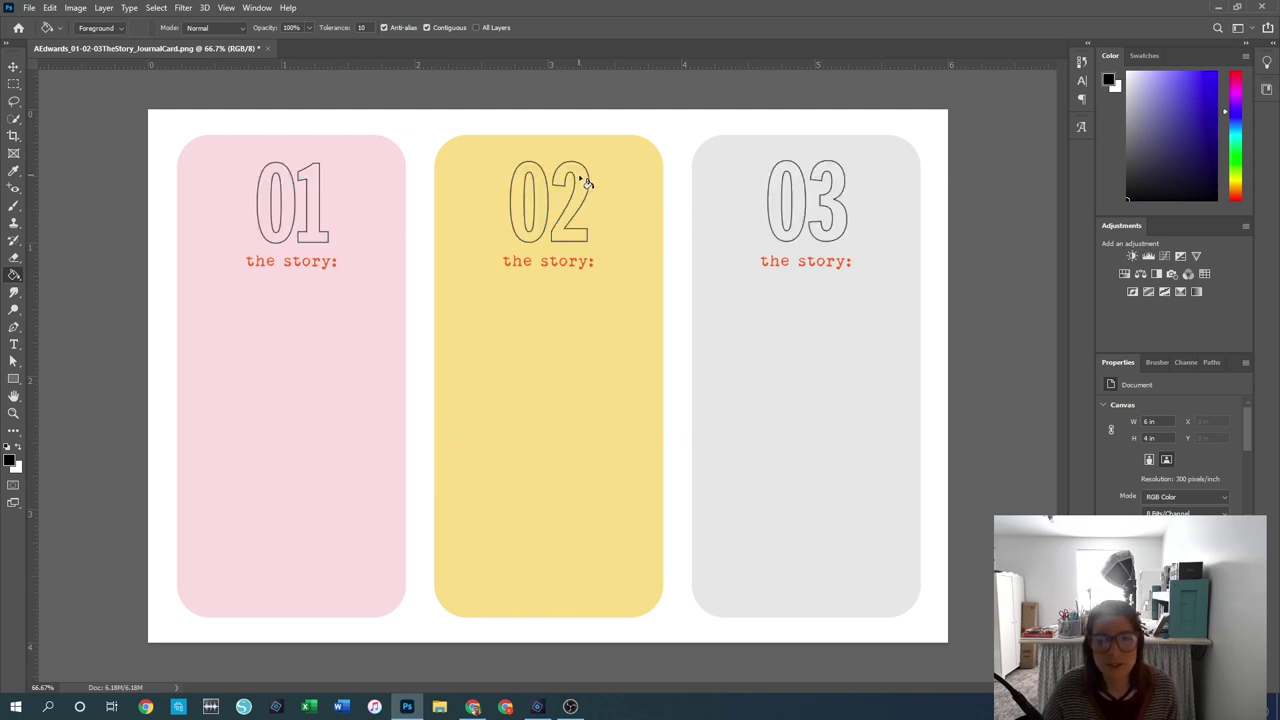
click(13, 276)
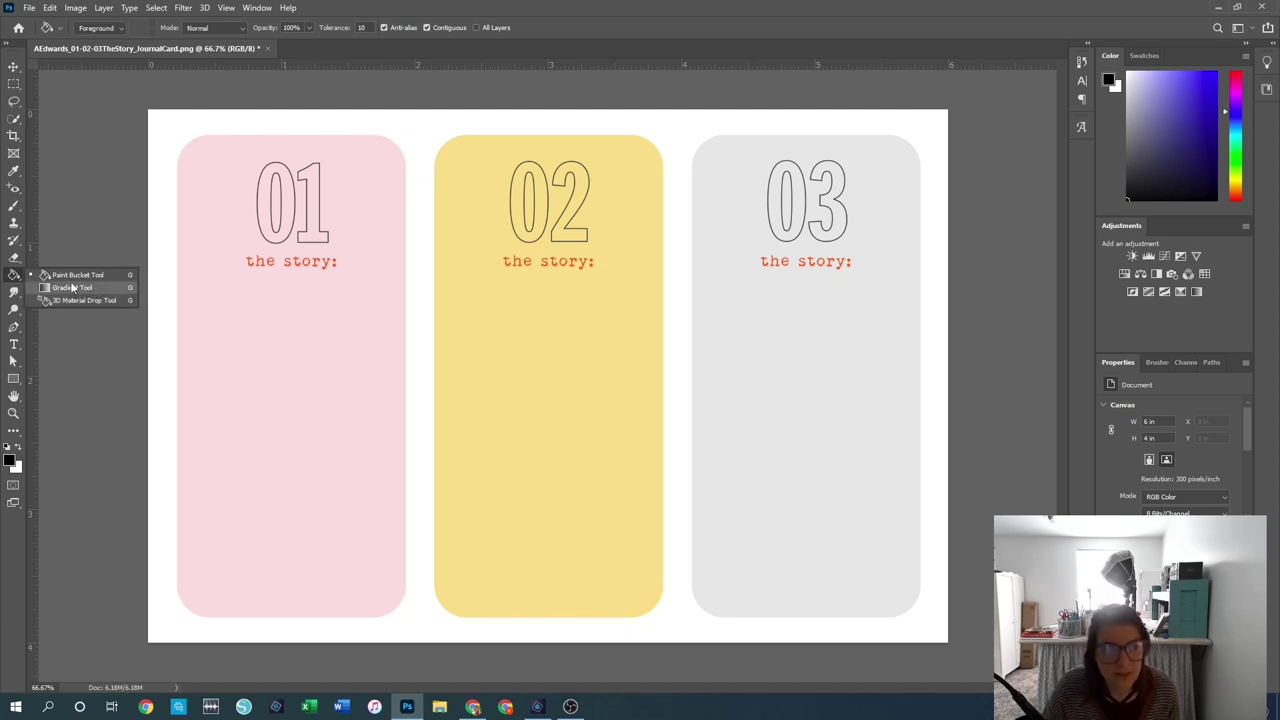
Step: Drag a black-to-white gradient across the canvas with the Gradient Tool, then undo it
click(70, 288)
drag(240, 294, 334, 582)
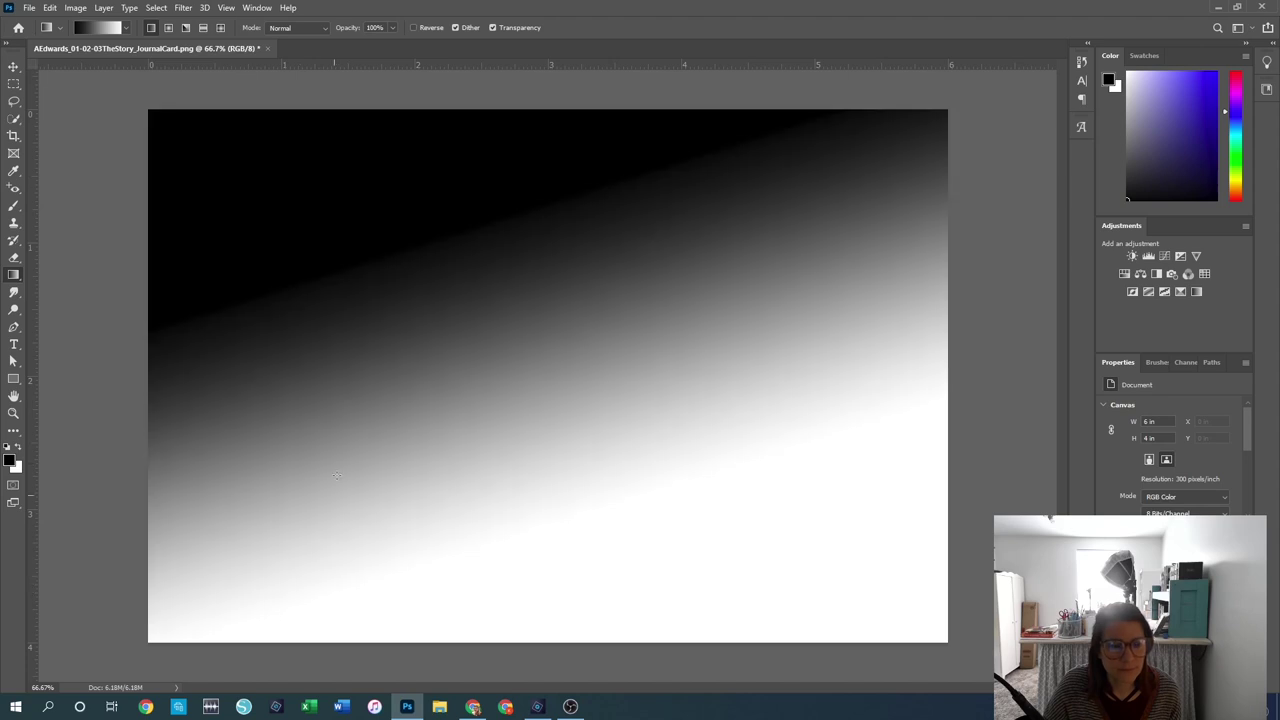
key(ctrl+z)
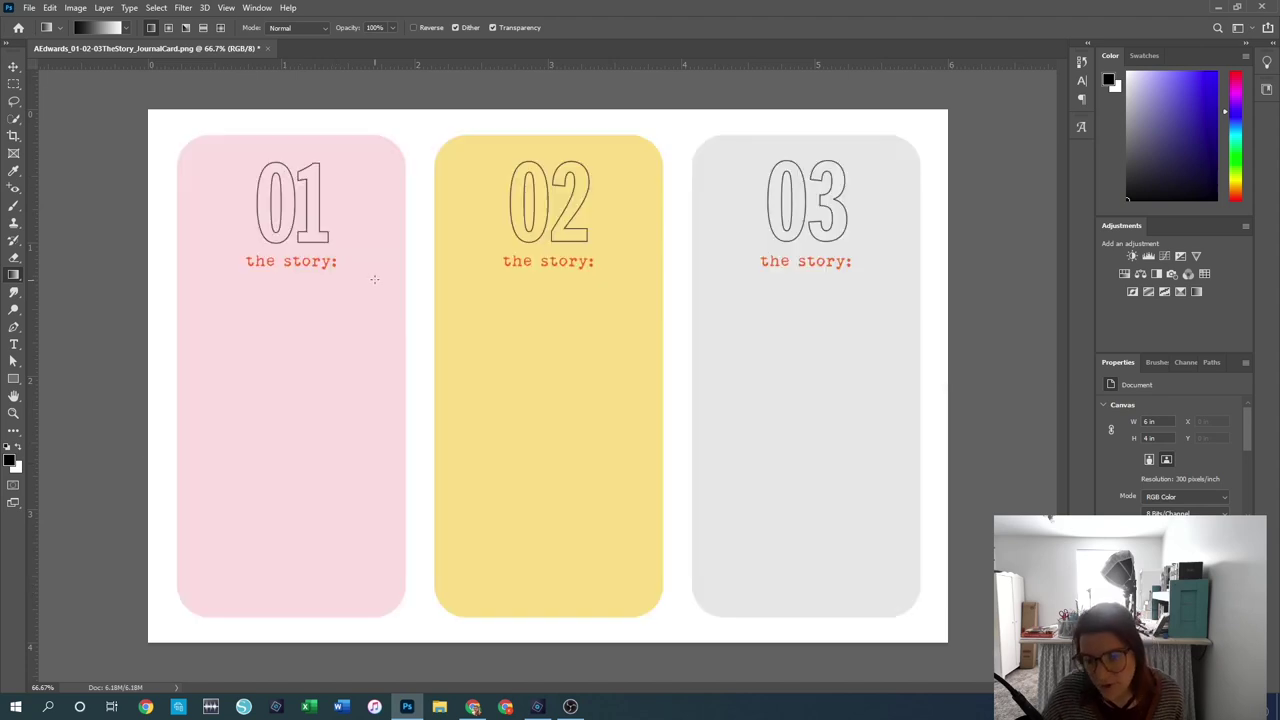
Step: Return to the Paint Bucket, then select the Smudge Tool
right_click(13, 272)
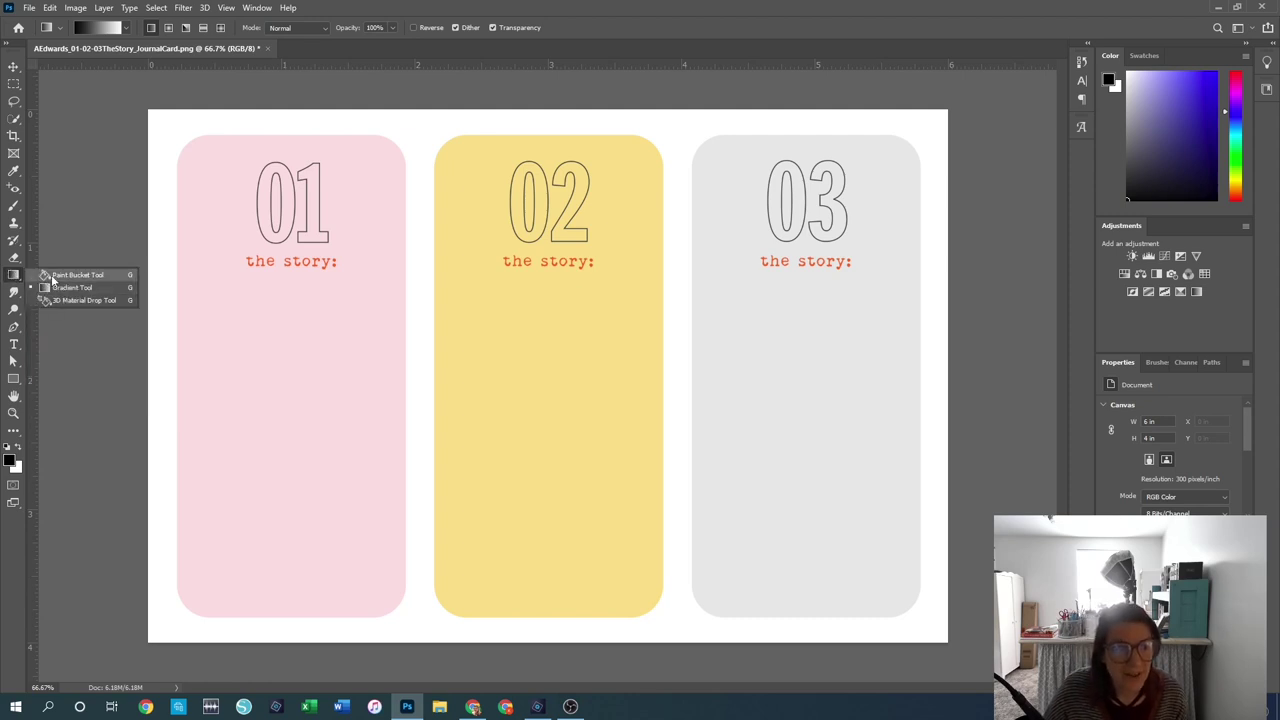
click(76, 275)
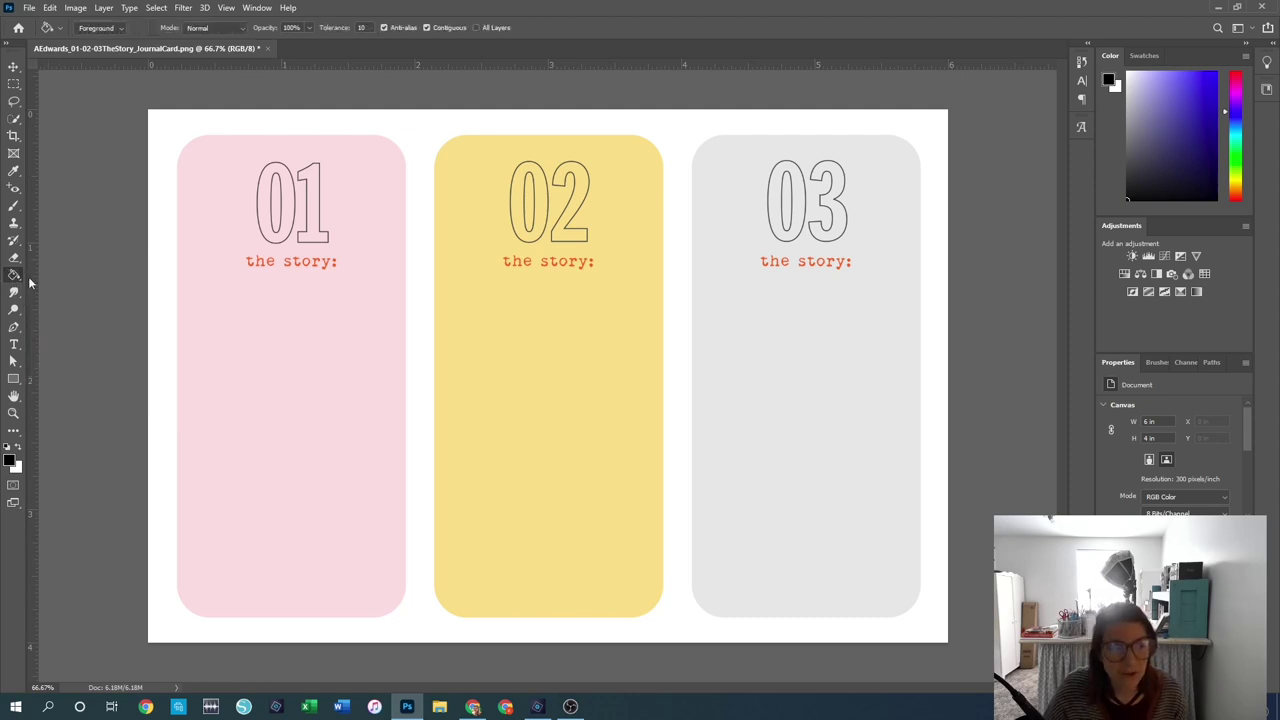
right_click(13, 284)
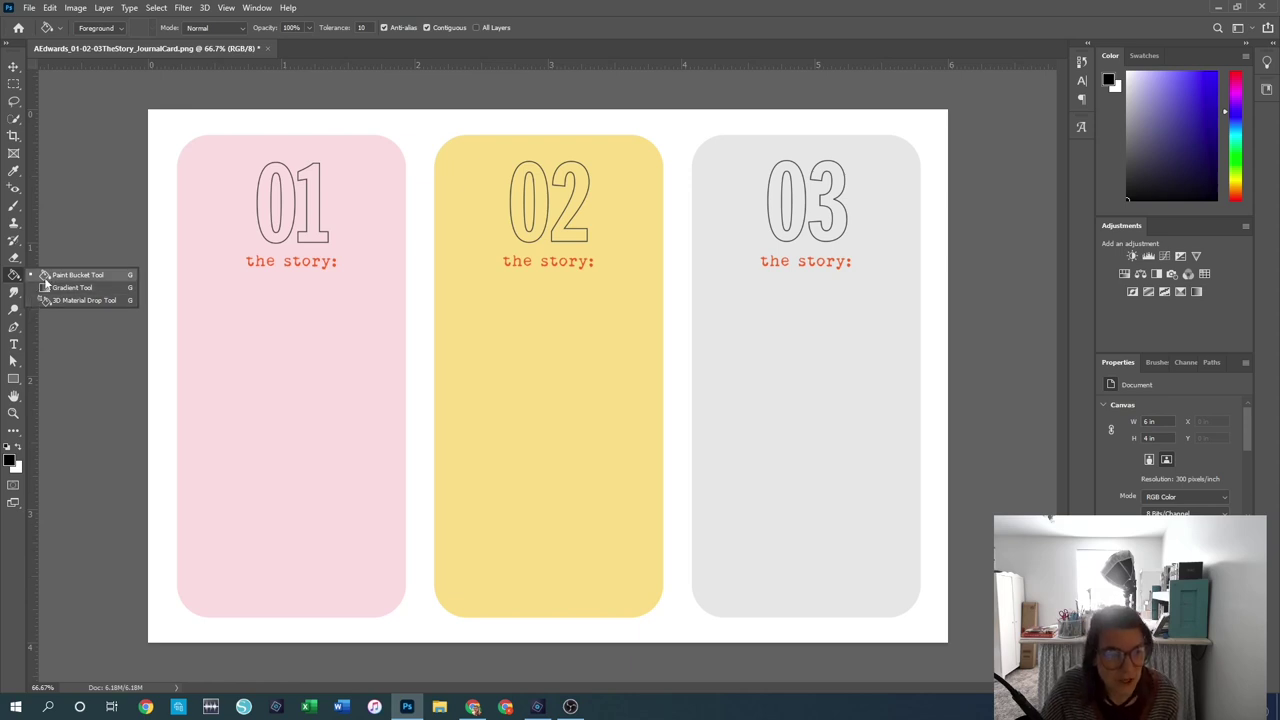
click(13, 293)
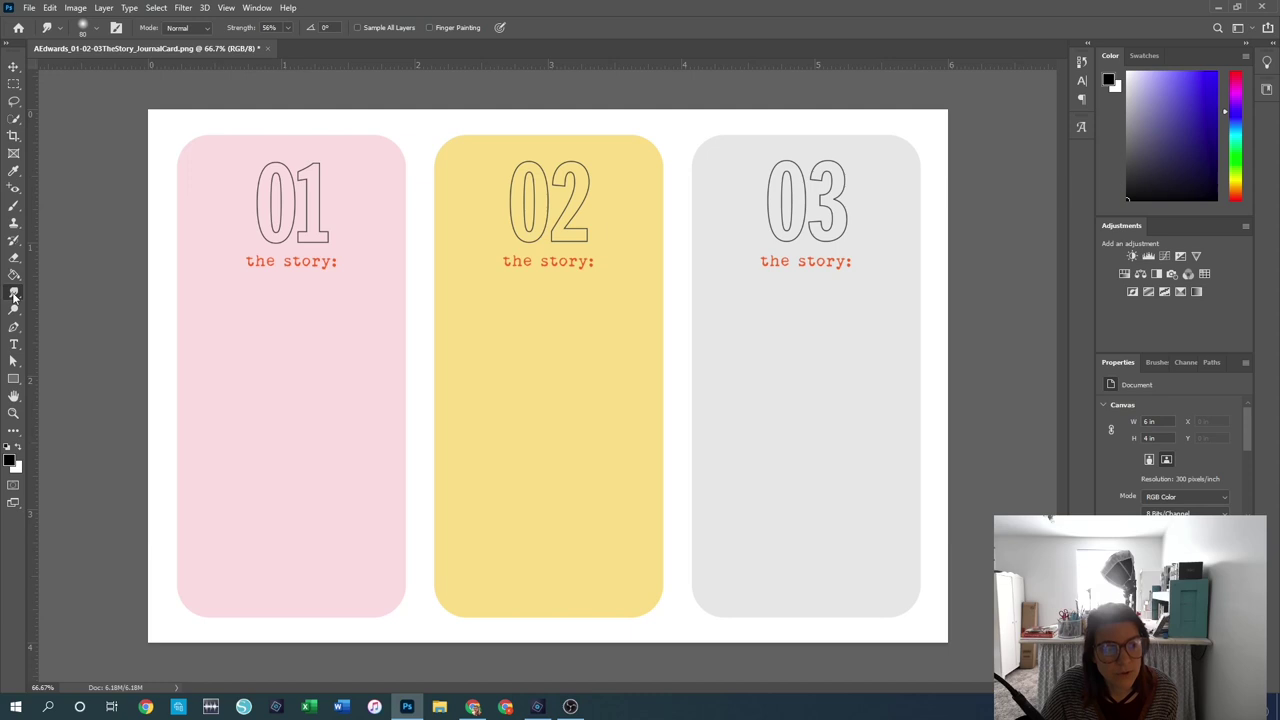
Step: Select the Blur Tool and set its mode to Darken
right_click(13, 293)
click(50, 294)
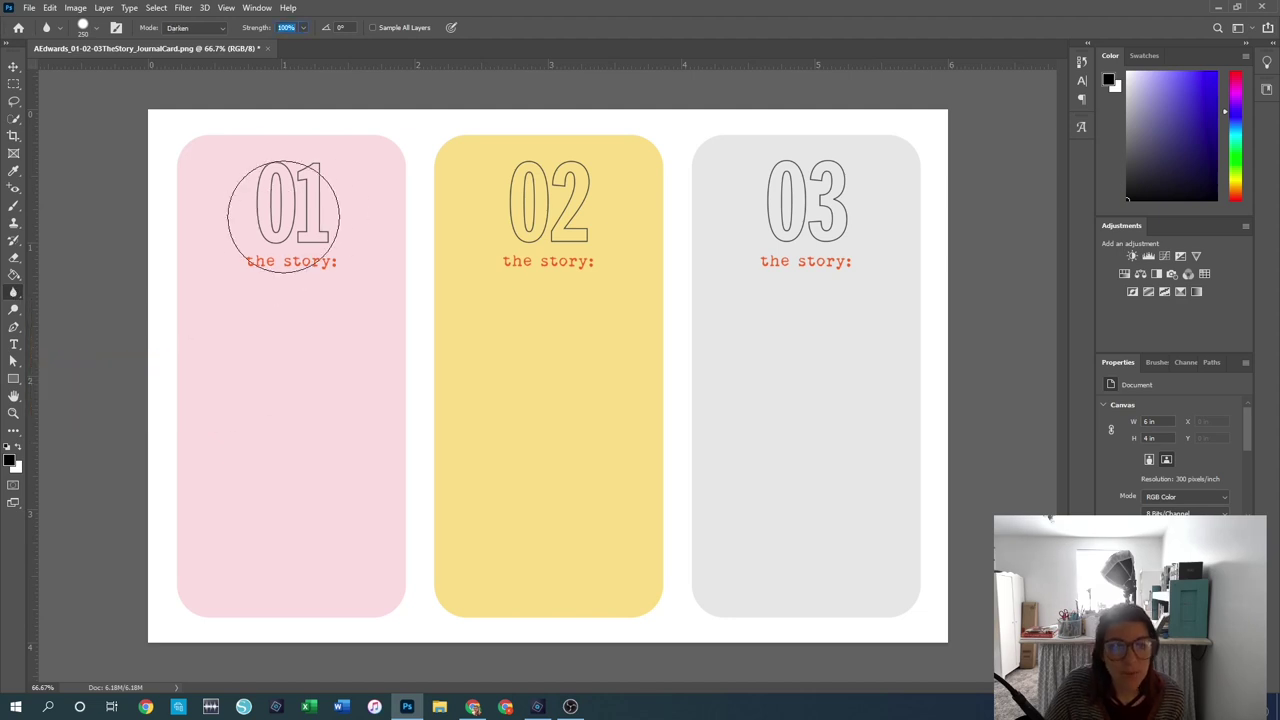
key(shift+minus)
Step: Blur over the 01, 02 and 03 numbers and labels, then undo the 03 and 02 strokes
mouse_move(286, 200)
mouse_down()
mouse_move(318, 233)
mouse_move(301, 249)
mouse_move(328, 234)
mouse_move(275, 201)
mouse_move(296, 185)
mouse_move(324, 240)
mouse_move(284, 234)
mouse_move(310, 251)
mouse_move(288, 200)
mouse_move(259, 230)
mouse_move(306, 262)
mouse_move(293, 207)
mouse_move(268, 240)
mouse_move(291, 243)
mouse_move(345, 210)
mouse_move(287, 208)
mouse_move(264, 256)
mouse_move(282, 326)
mouse_move(306, 195)
mouse_up()
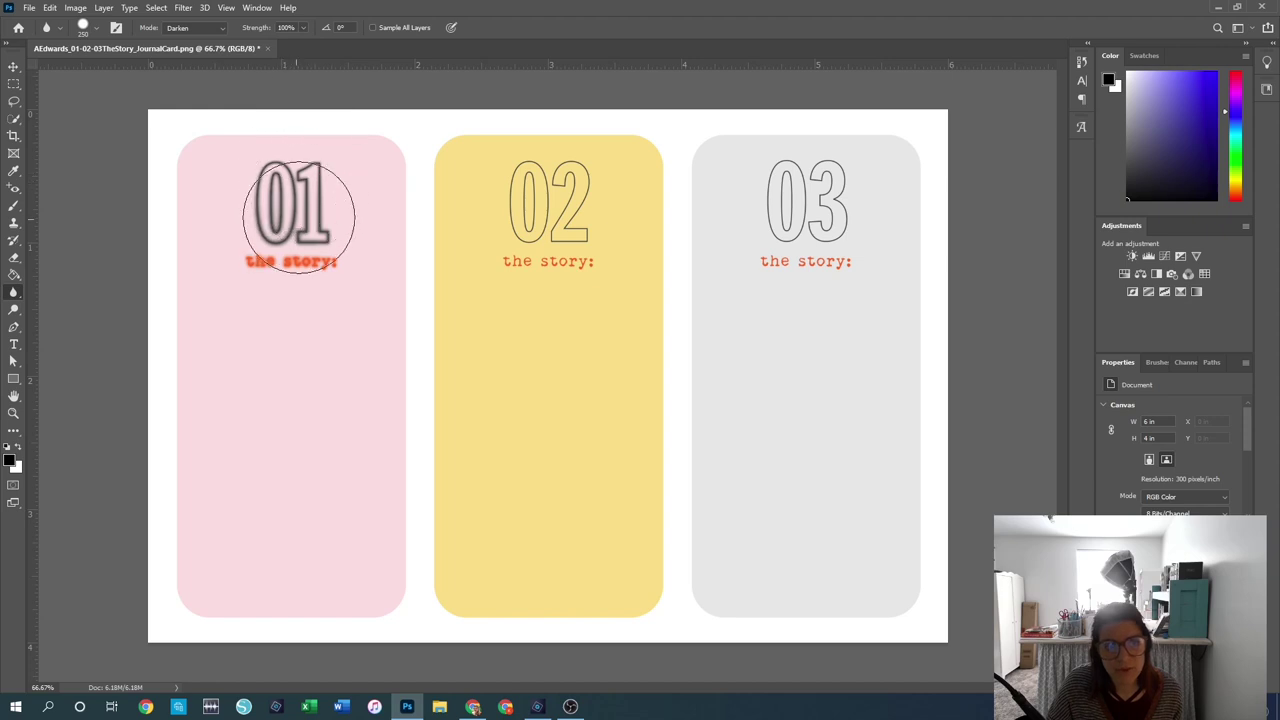
mouse_move(564, 233)
mouse_down()
mouse_move(543, 243)
mouse_move(514, 223)
mouse_move(536, 190)
mouse_move(491, 206)
mouse_up()
mouse_move(794, 251)
mouse_down()
mouse_move(829, 223)
mouse_move(830, 240)
mouse_move(814, 229)
mouse_up()
key(ctrl+z)
key(ctrl+z)
key(ctrl+z)
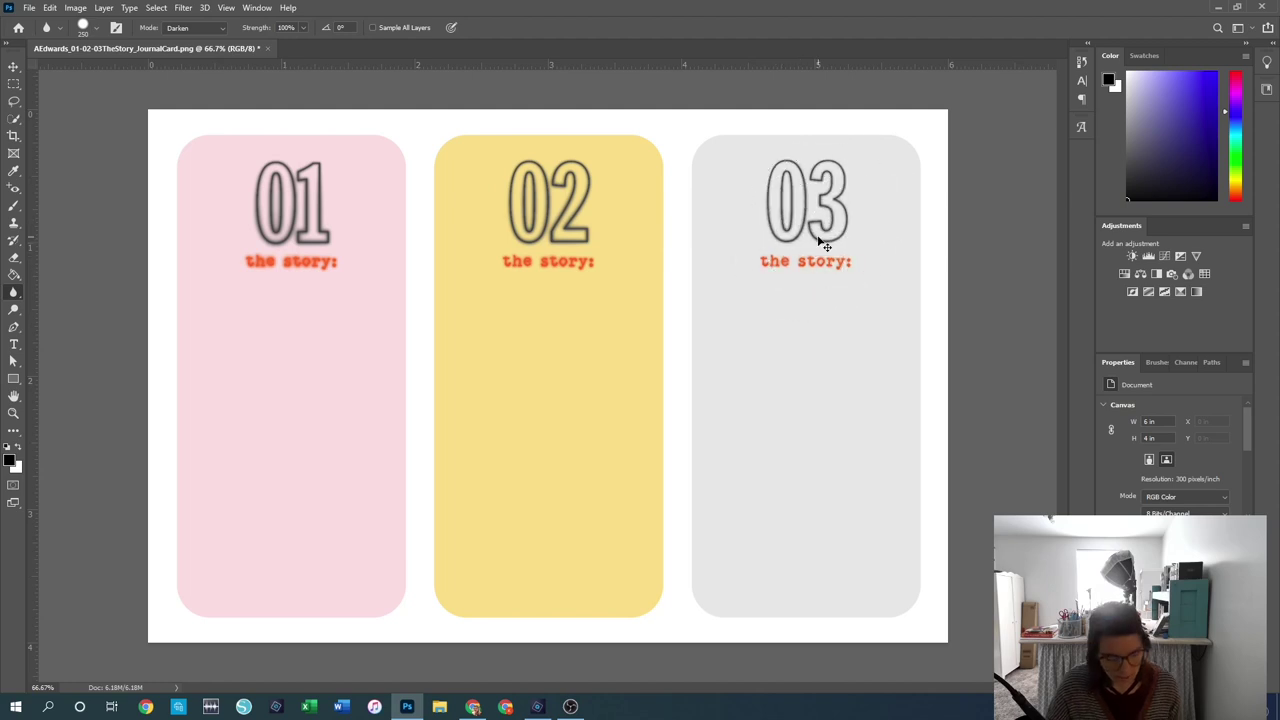
key(ctrl+z)
key(ctrl+z)
key(ctrl+z)
key(ctrl+z)
key(ctrl+z)
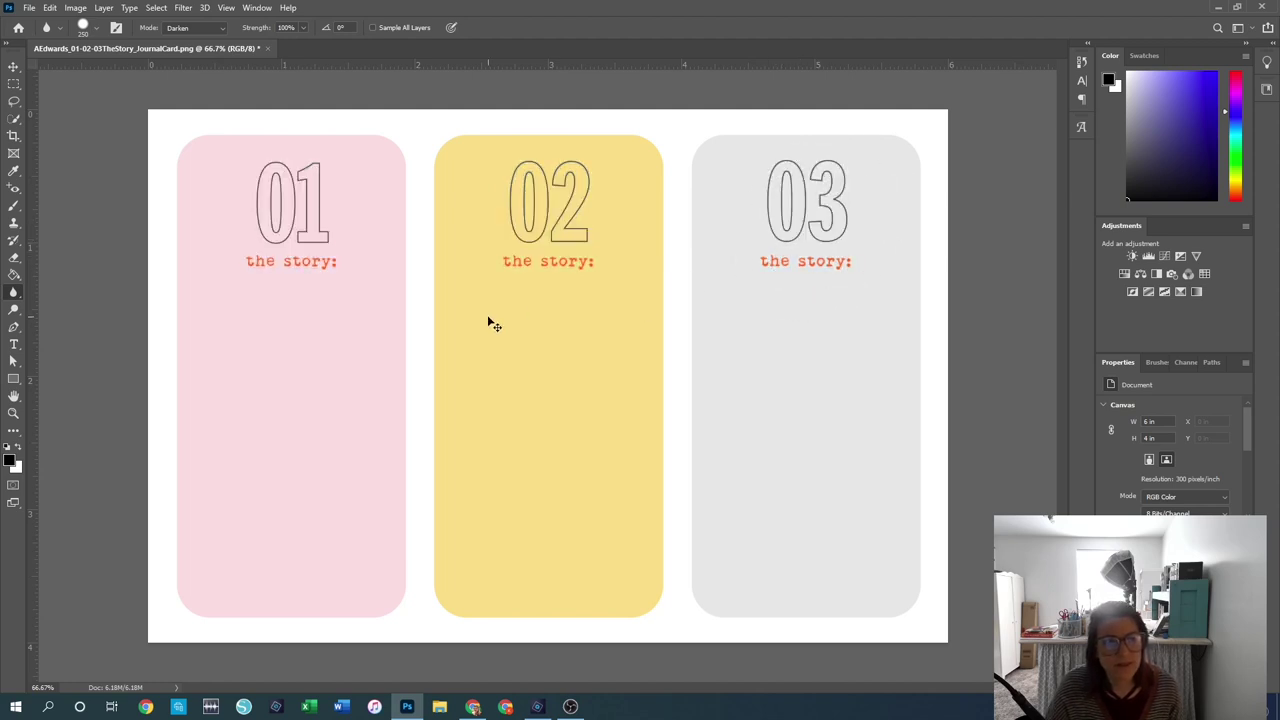
Step: Switch the Blur mode to Lighten, blur across 01 and 02, then undo it
click(220, 28)
click(206, 65)
mouse_move(297, 195)
mouse_down()
mouse_move(271, 223)
mouse_move(247, 221)
mouse_move(523, 253)
mouse_move(508, 234)
mouse_move(505, 255)
mouse_move(552, 249)
mouse_move(529, 216)
mouse_move(804, 207)
mouse_move(781, 257)
mouse_move(830, 250)
mouse_up()
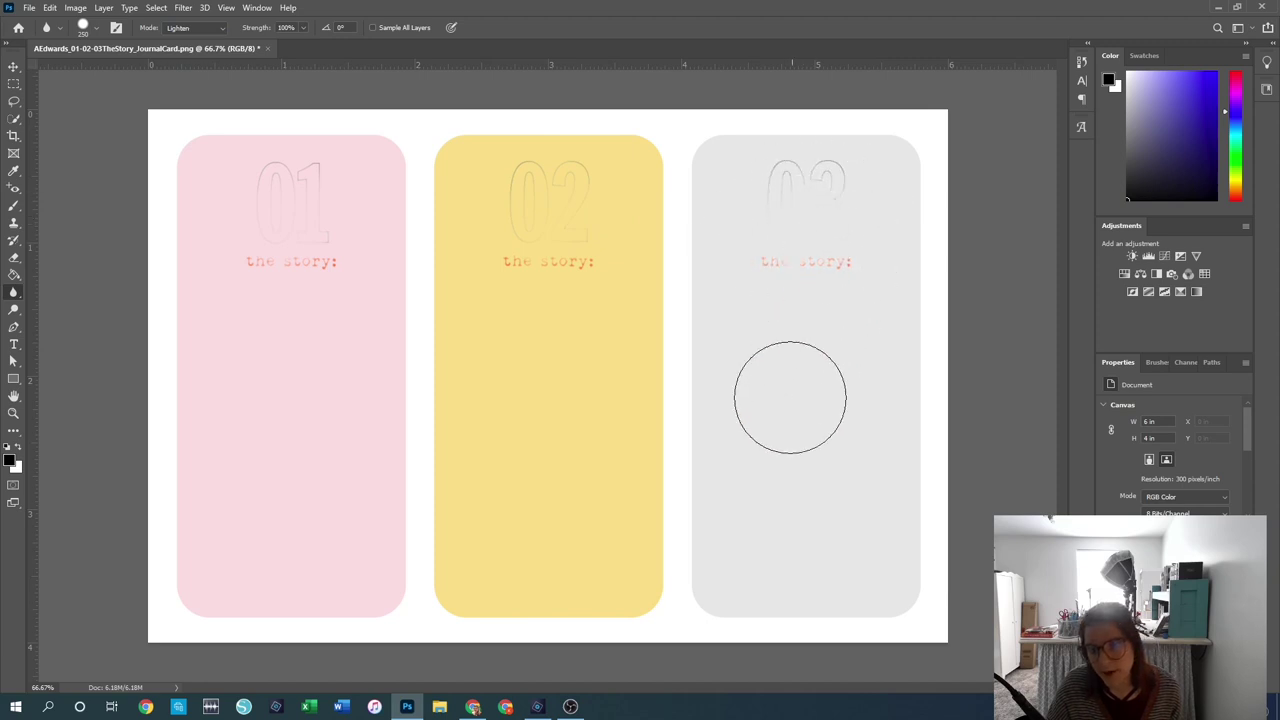
key(ctrl+z)
key(ctrl+z)
key(ctrl+z)
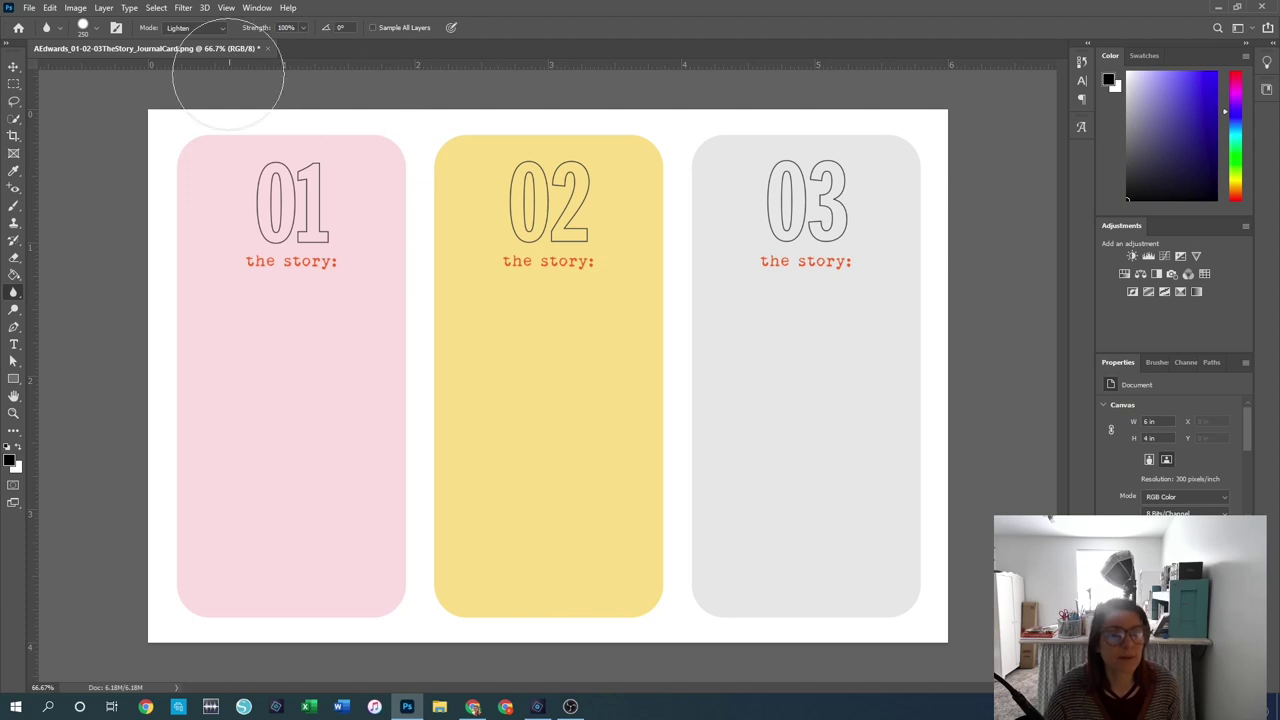
Step: With the Smudge Tool, smear the pink card's 'the story:' label several times, undoing each
right_click(15, 293)
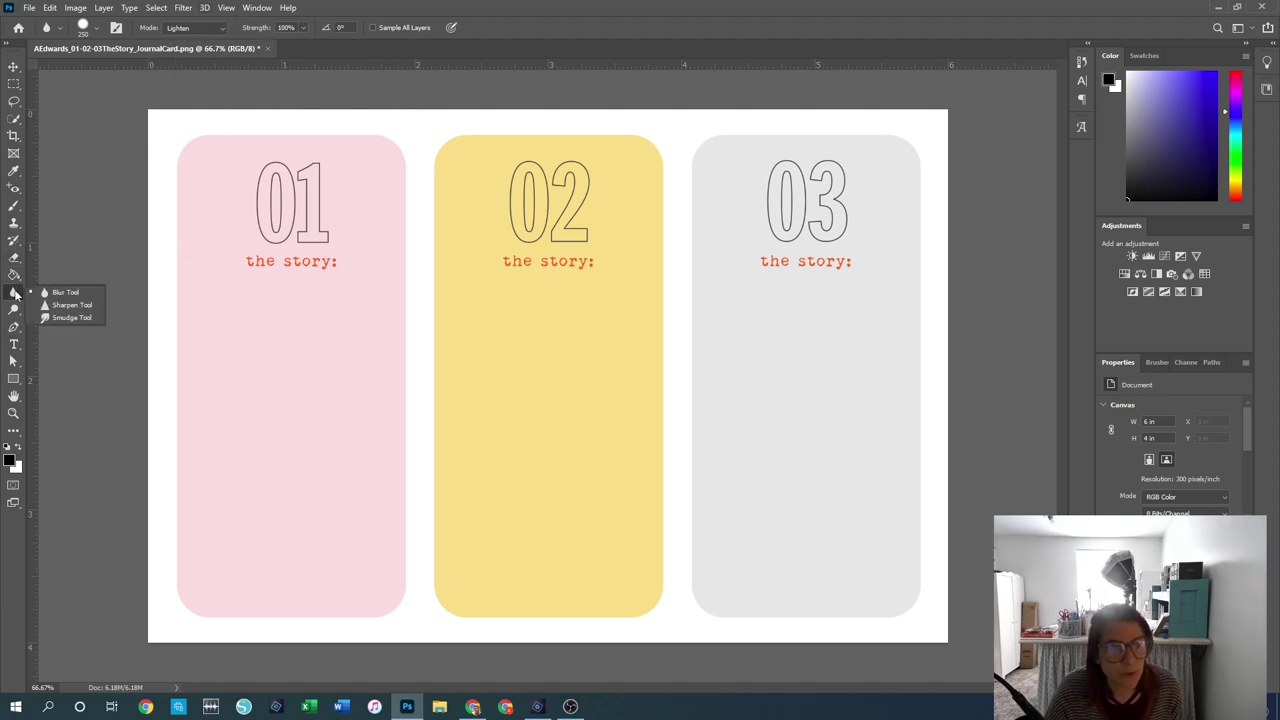
click(72, 317)
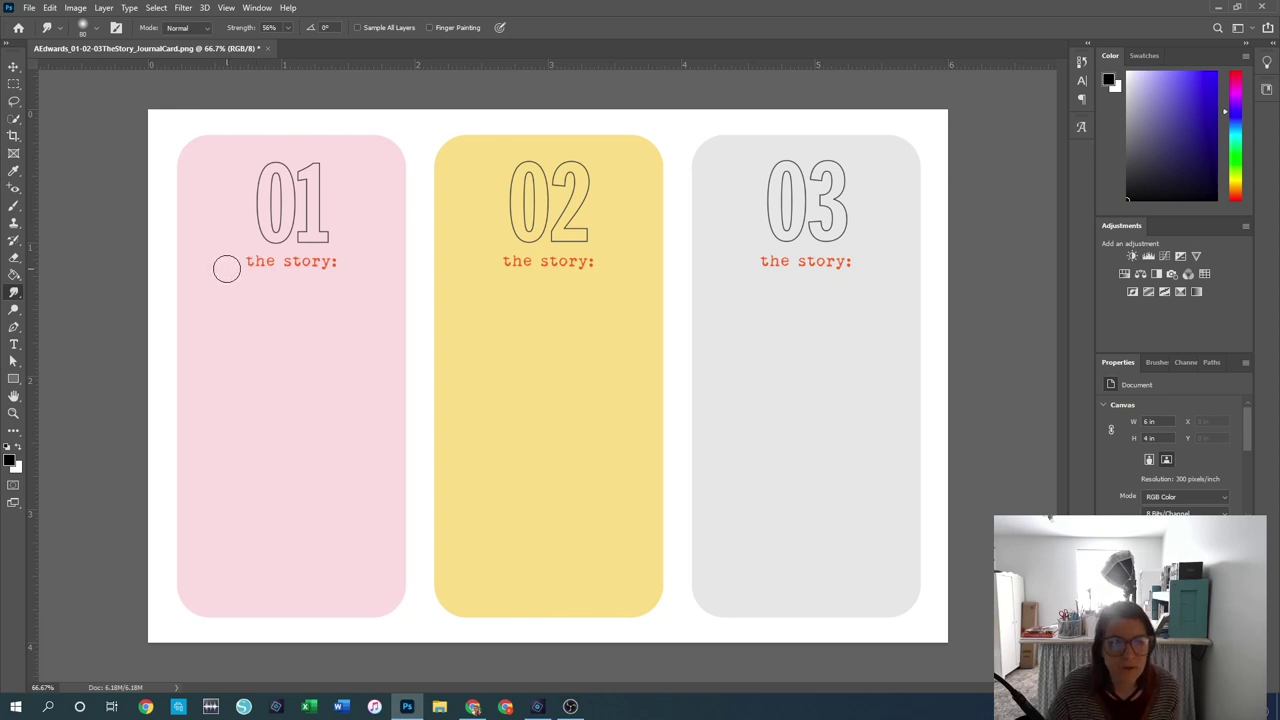
drag(231, 263, 346, 258)
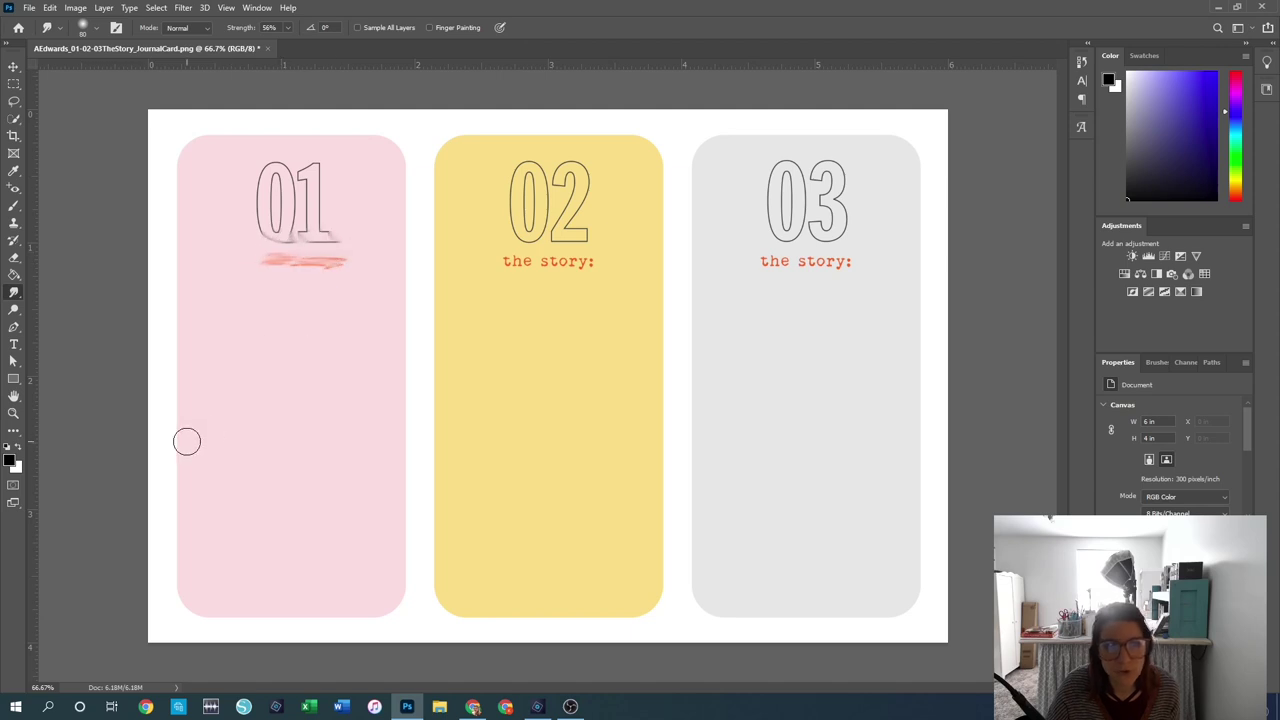
key(ctrl+z)
drag(243, 260, 346, 262)
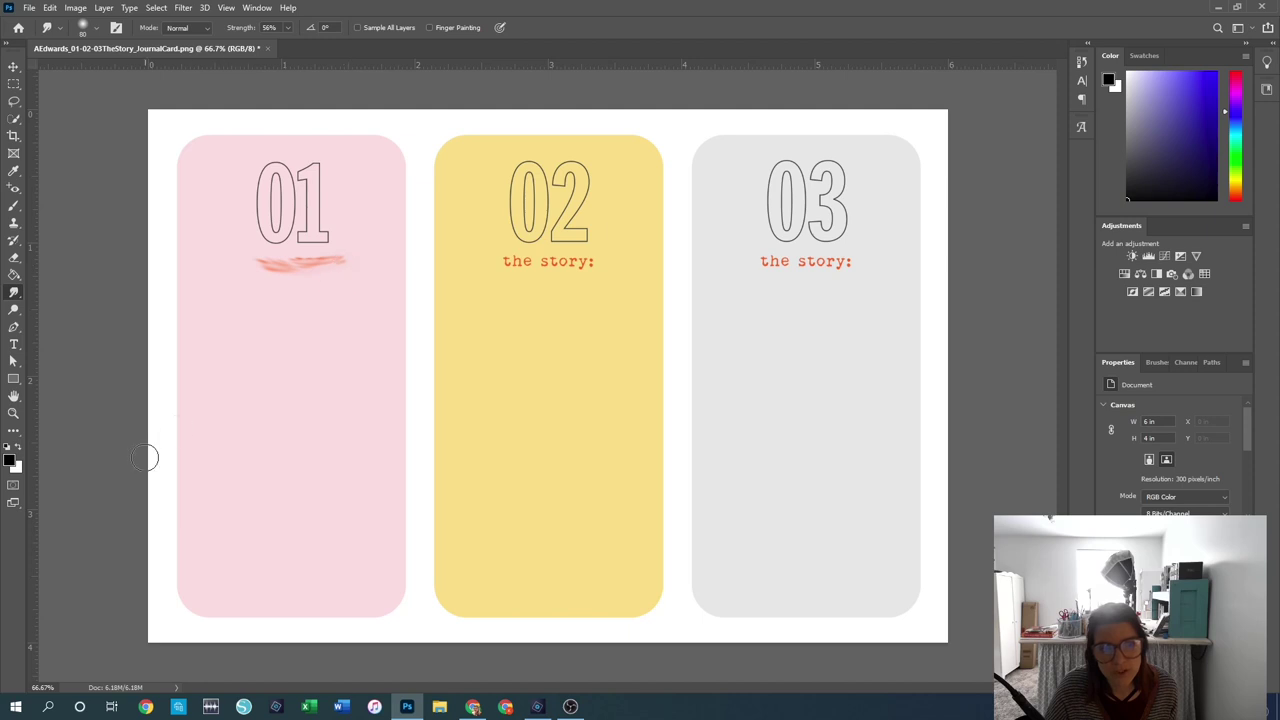
key(ctrl+z)
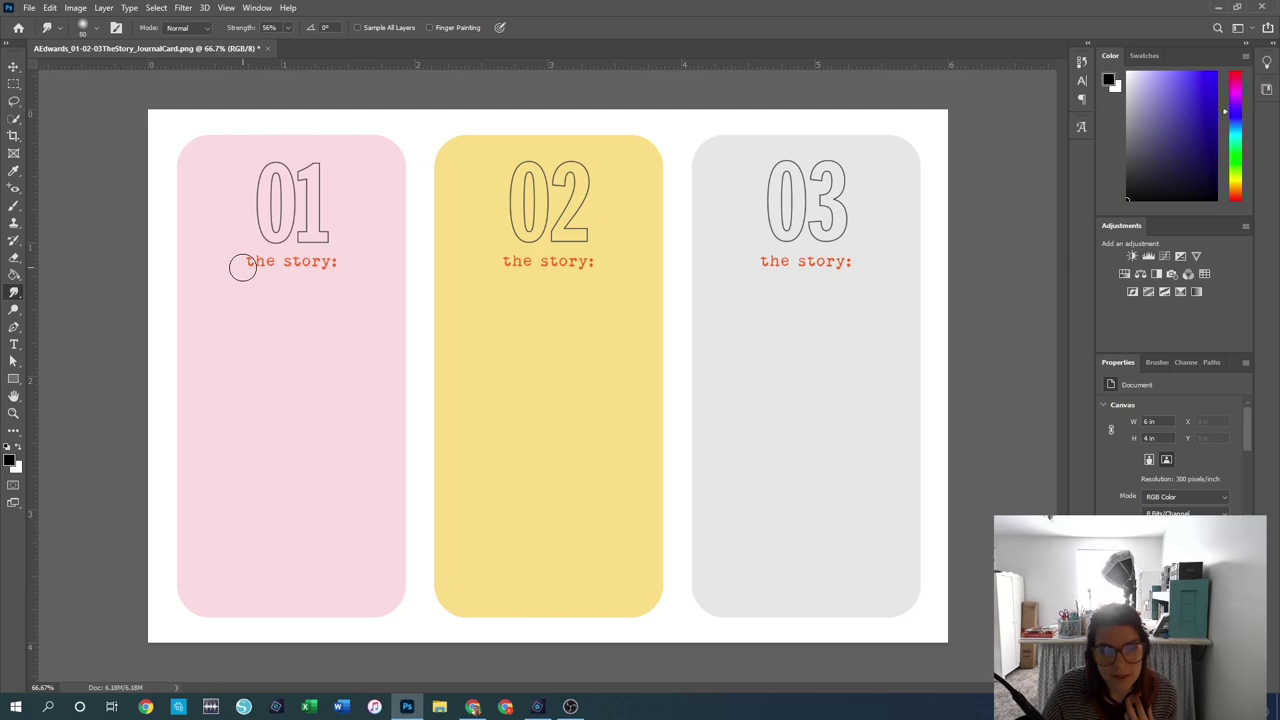
drag(249, 266, 334, 267)
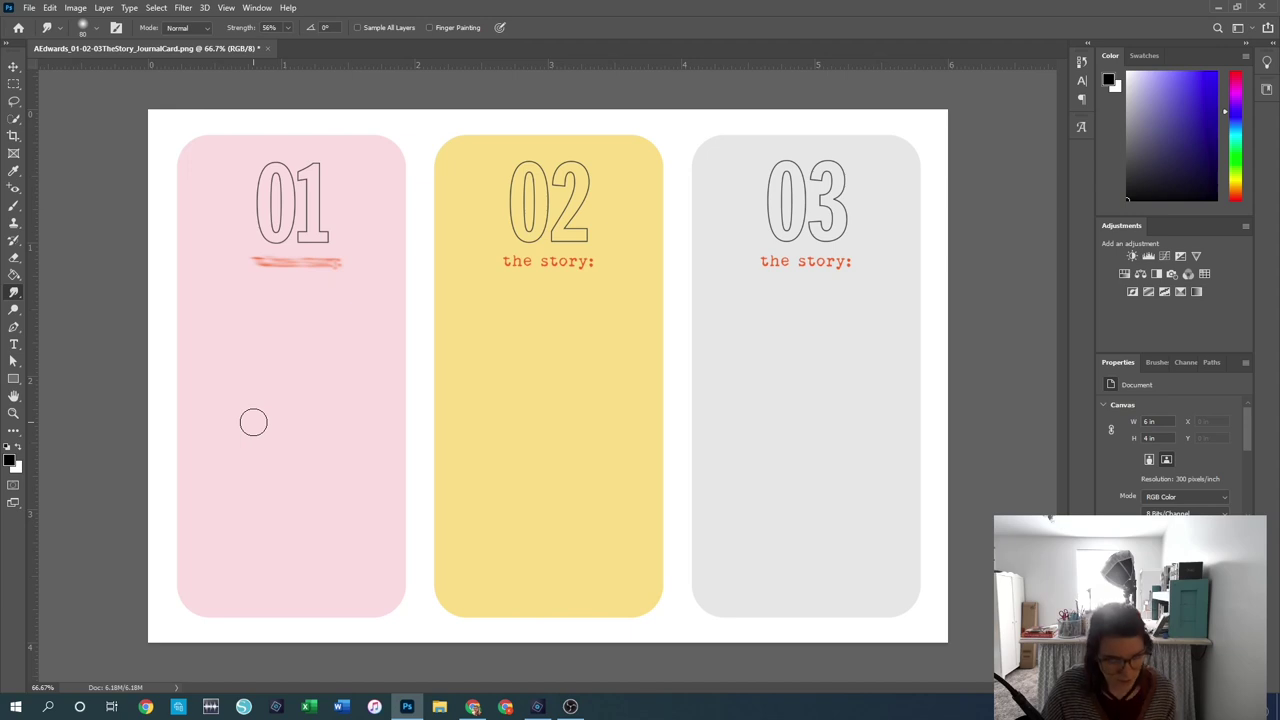
key(ctrl+z)
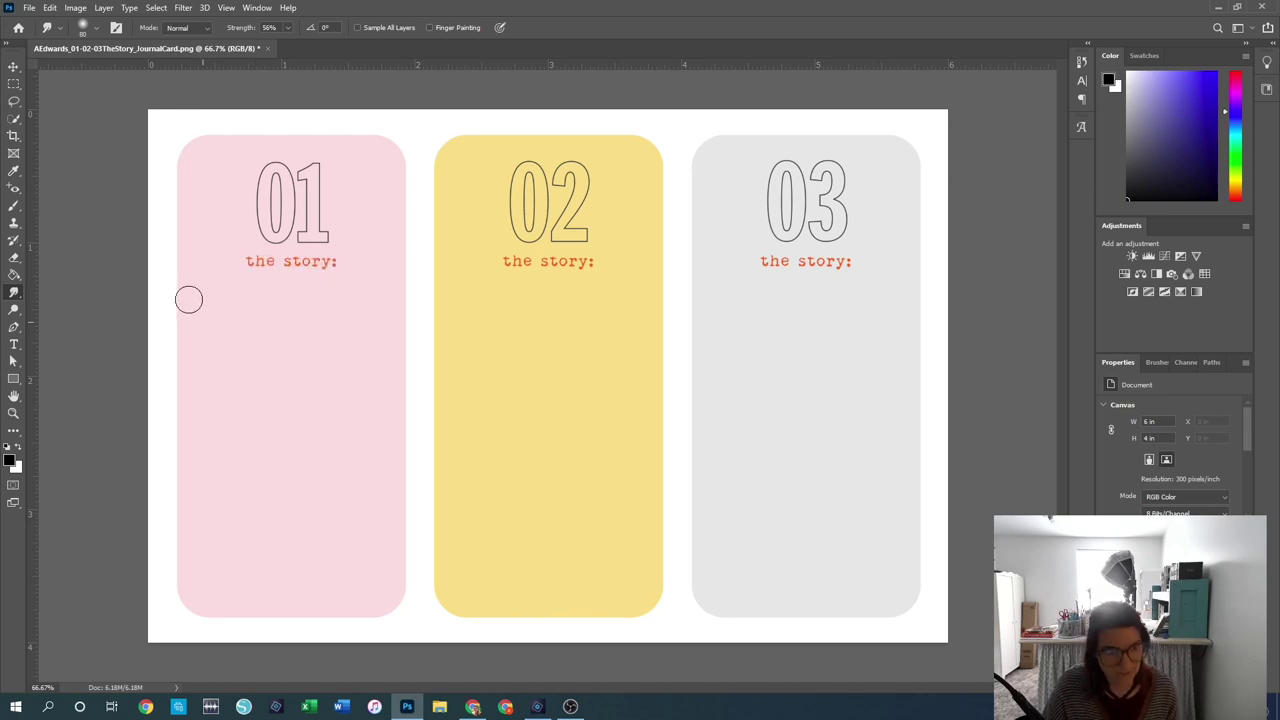
click(14, 313)
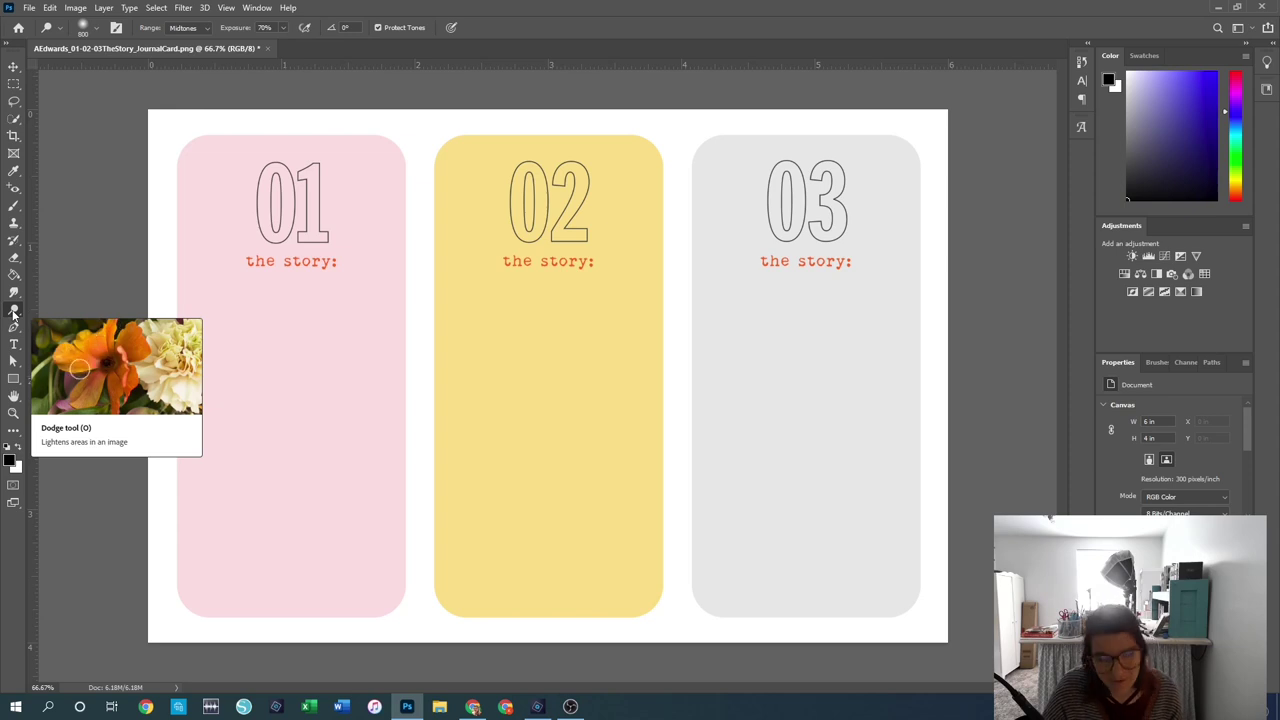
drag(13, 313, 71, 313)
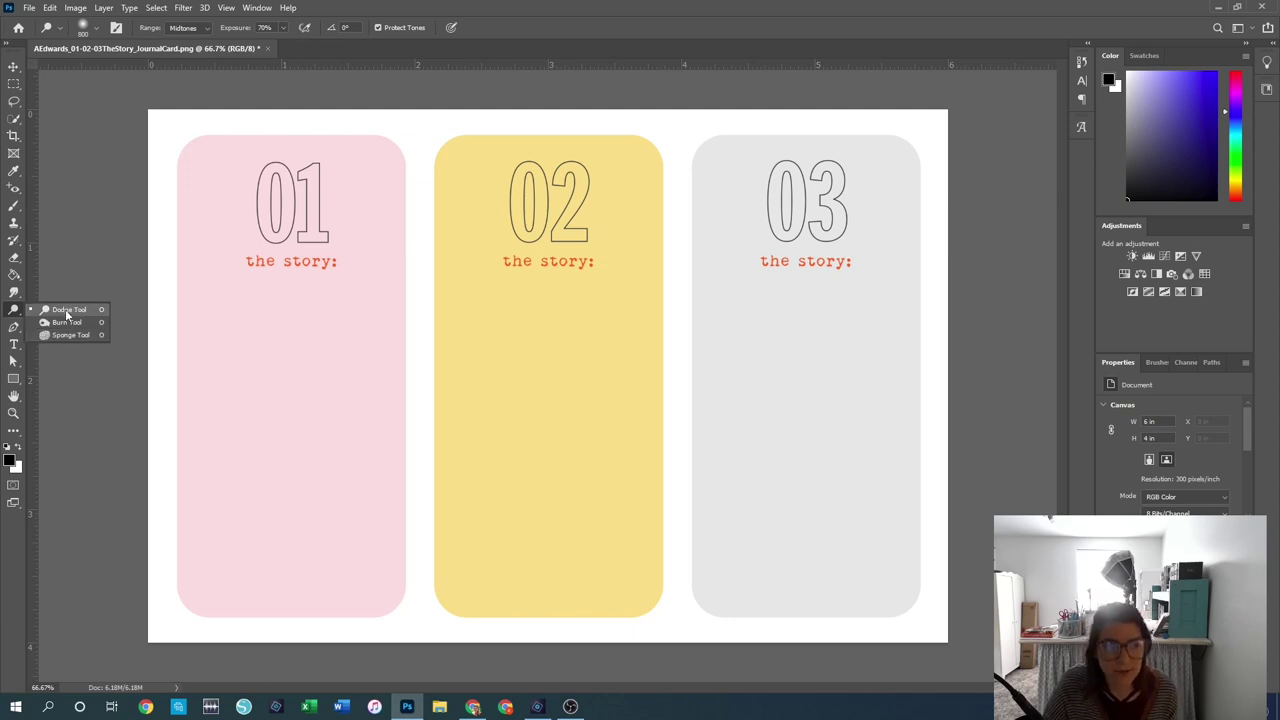
click(67, 310)
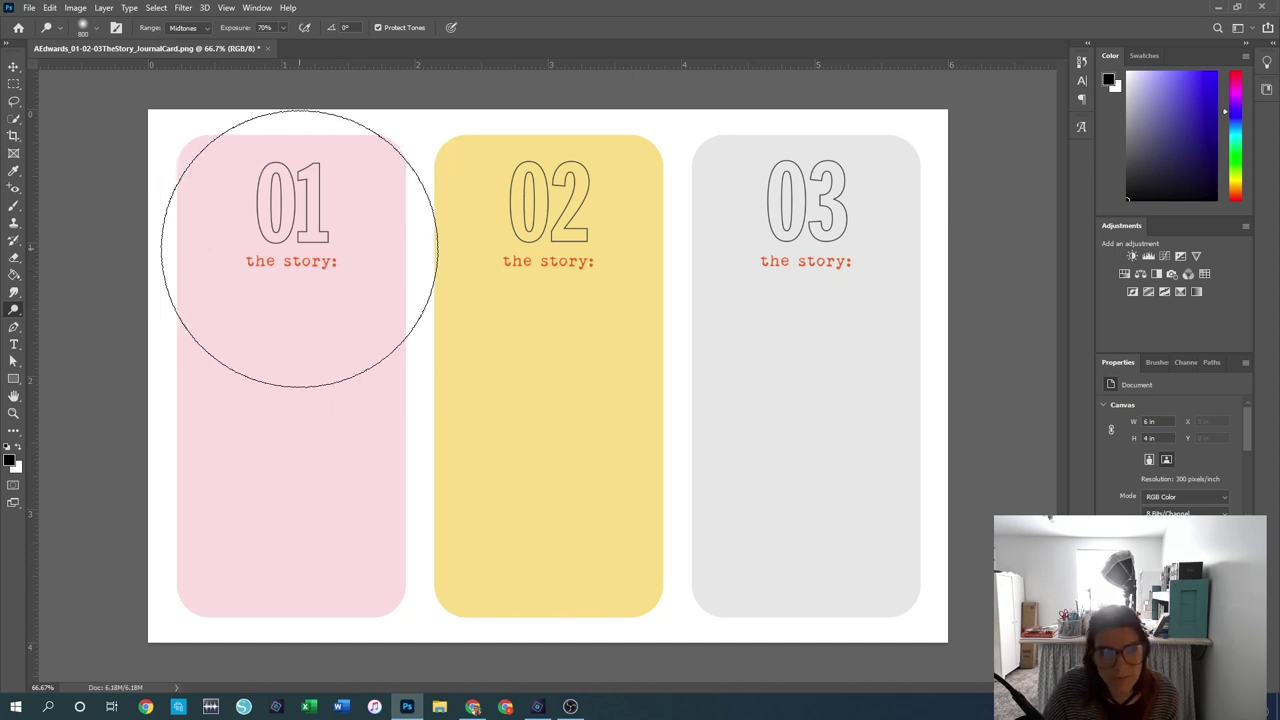
mouse_move(280, 251)
mouse_down()
mouse_move(271, 492)
mouse_move(318, 475)
mouse_move(281, 227)
mouse_move(340, 268)
mouse_move(302, 473)
mouse_move(397, 437)
mouse_move(544, 213)
mouse_move(551, 524)
mouse_move(594, 213)
mouse_move(613, 466)
mouse_move(659, 522)
mouse_move(809, 472)
mouse_move(793, 358)
mouse_up()
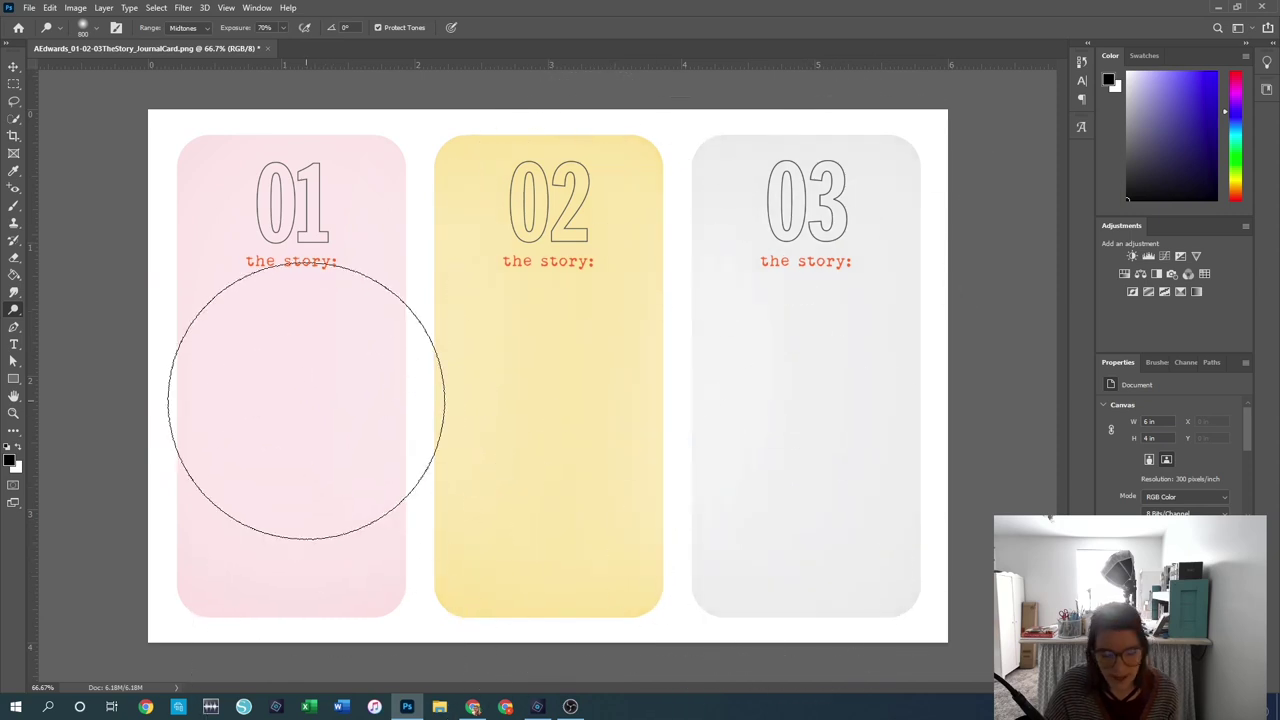
key(ctrl+z)
key(ctrl+z)
key(ctrl+z)
key(ctrl+z)
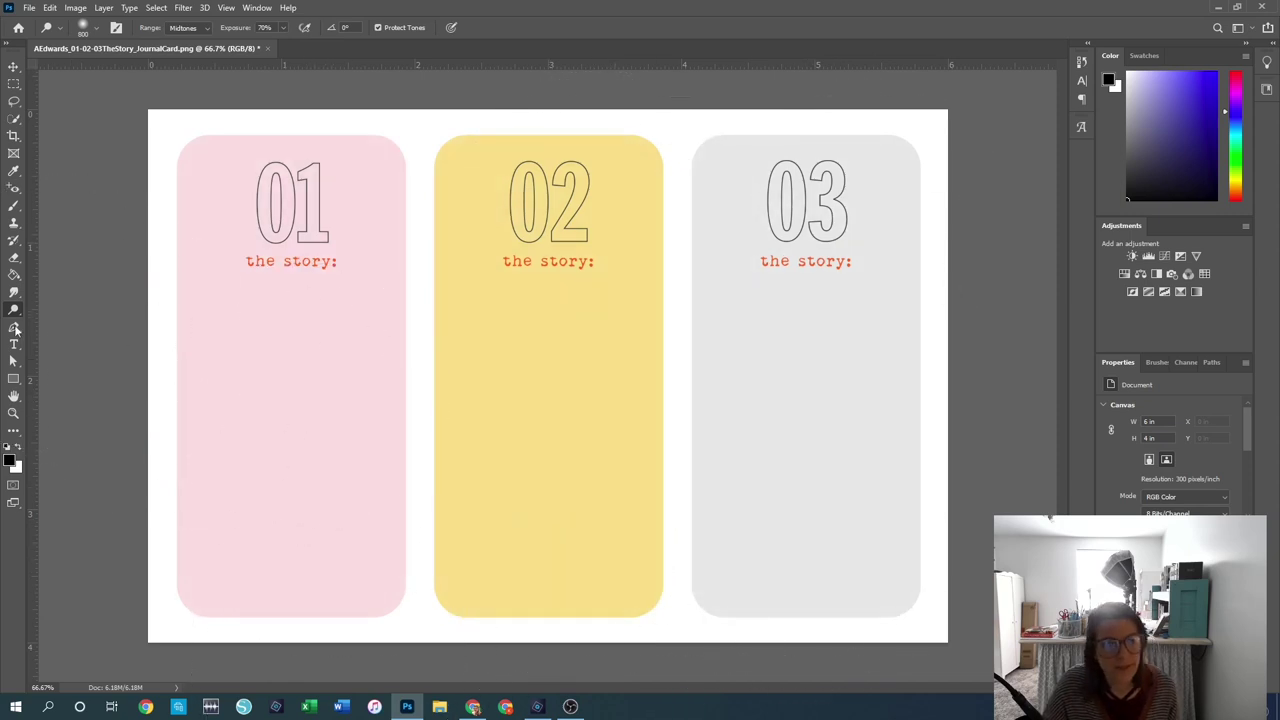
right_click(13, 310)
click(64, 322)
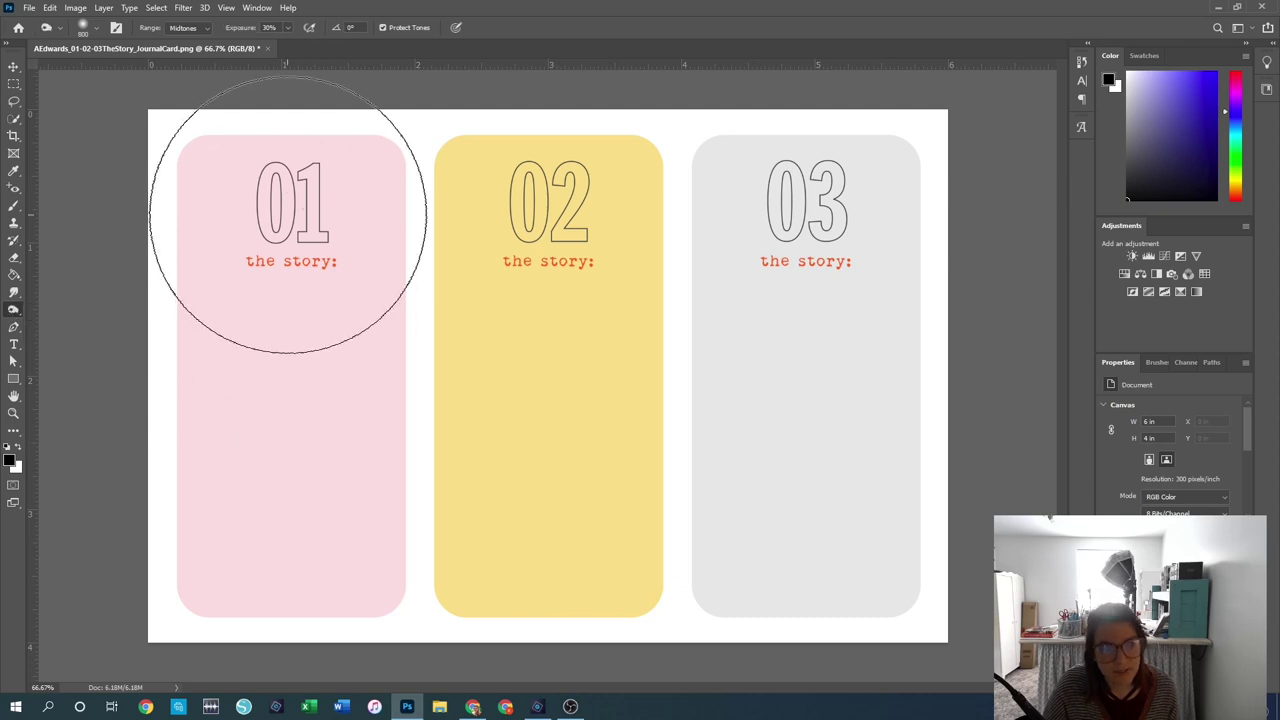
mouse_move(284, 483)
mouse_down()
mouse_move(323, 176)
mouse_move(491, 178)
mouse_move(575, 393)
mouse_move(553, 567)
mouse_move(543, 214)
mouse_up()
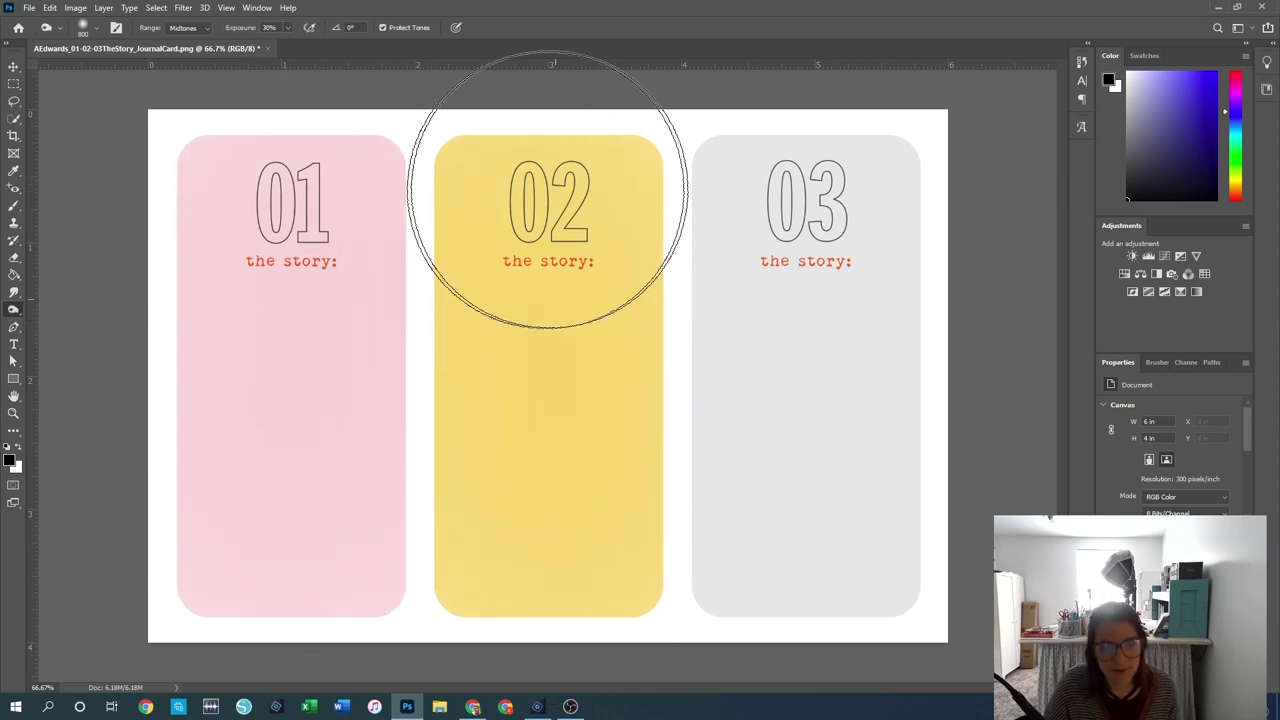
mouse_move(800, 478)
mouse_down()
mouse_move(811, 374)
mouse_move(796, 184)
mouse_move(828, 350)
mouse_move(819, 557)
mouse_move(575, 524)
mouse_move(533, 202)
mouse_move(478, 515)
mouse_move(270, 390)
mouse_up()
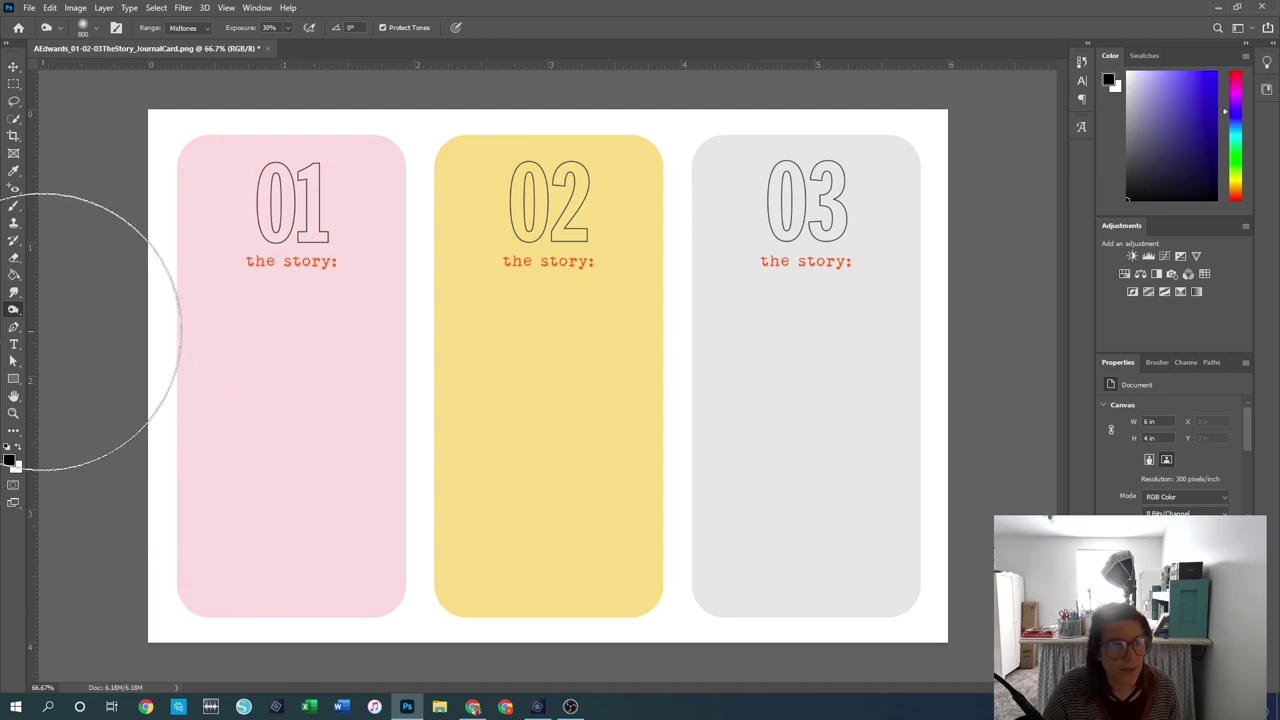
click(14, 310)
click(65, 310)
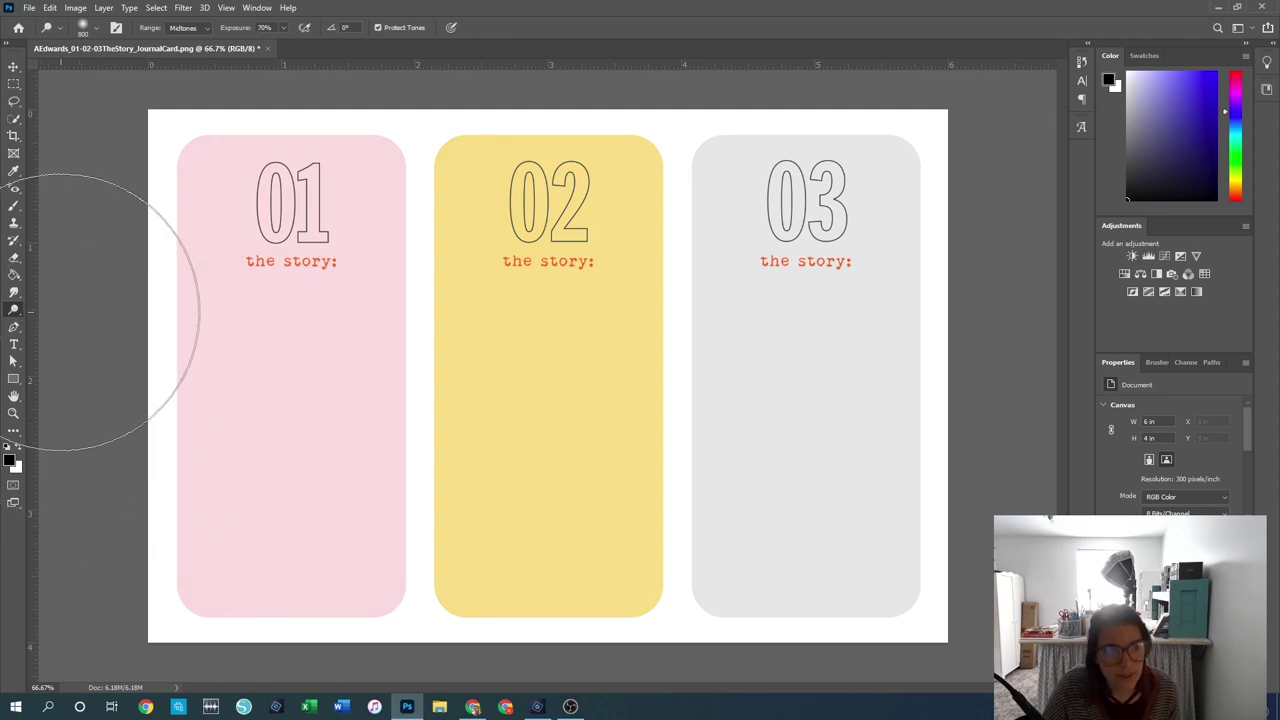
click(14, 312)
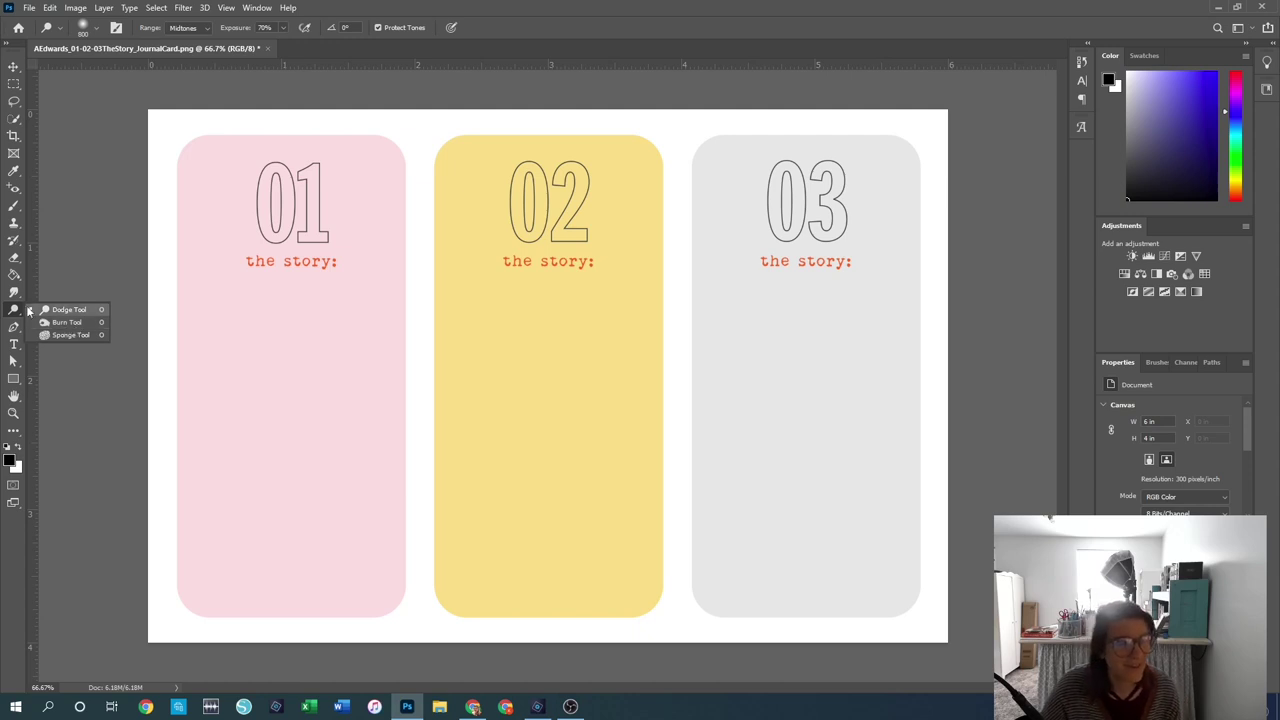
Step: Start a Pen path along the pink card's top edge and down its right edge, removing a misplaced point
click(15, 328)
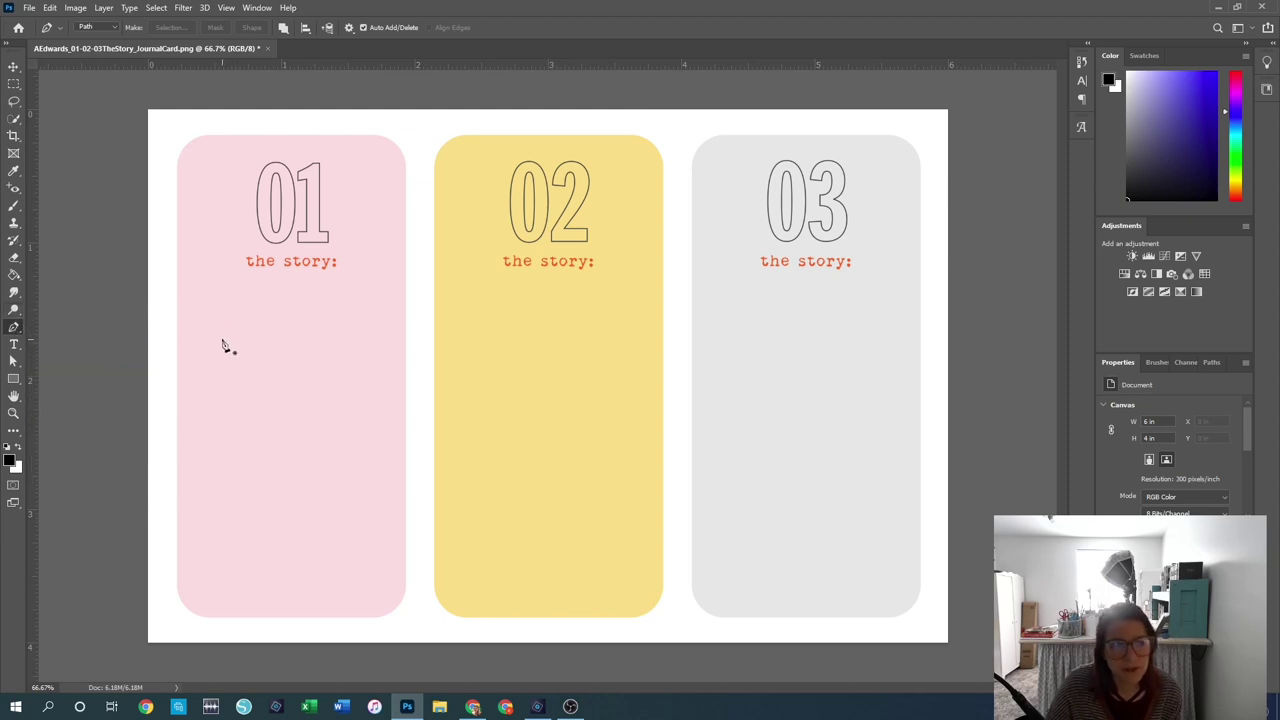
click(257, 135)
click(354, 133)
click(382, 134)
click(404, 169)
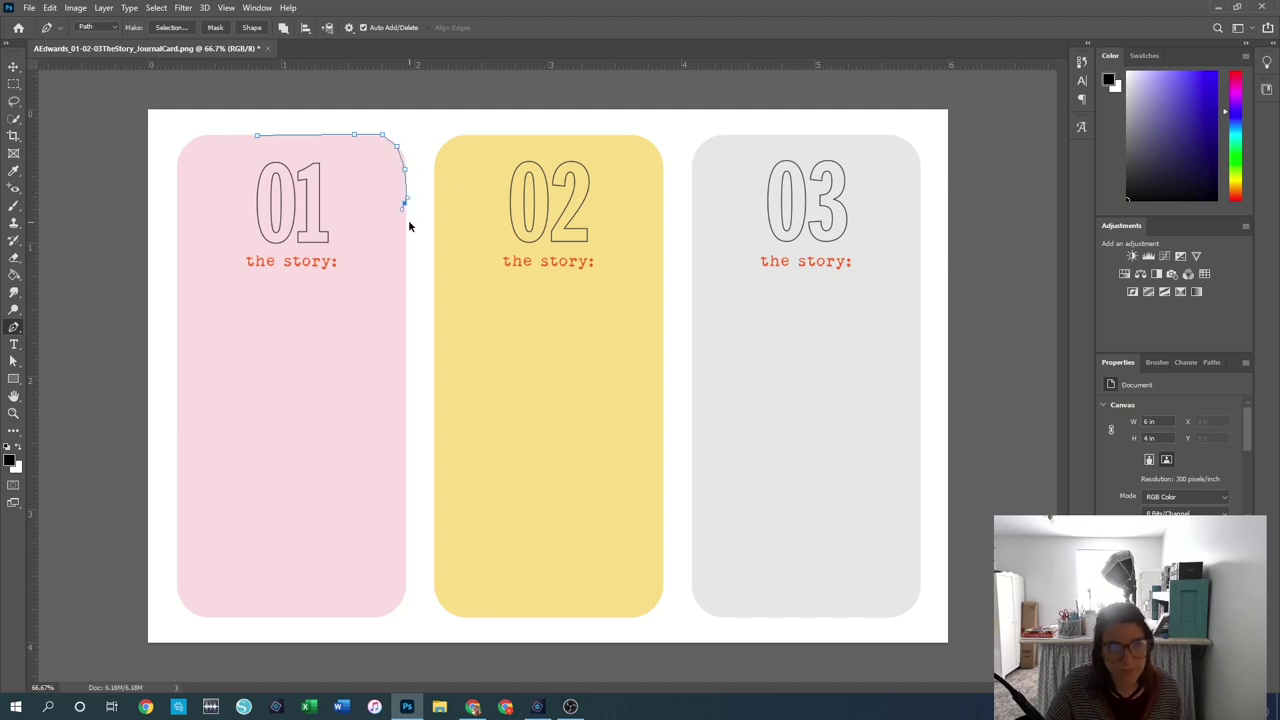
key(ctrl+z)
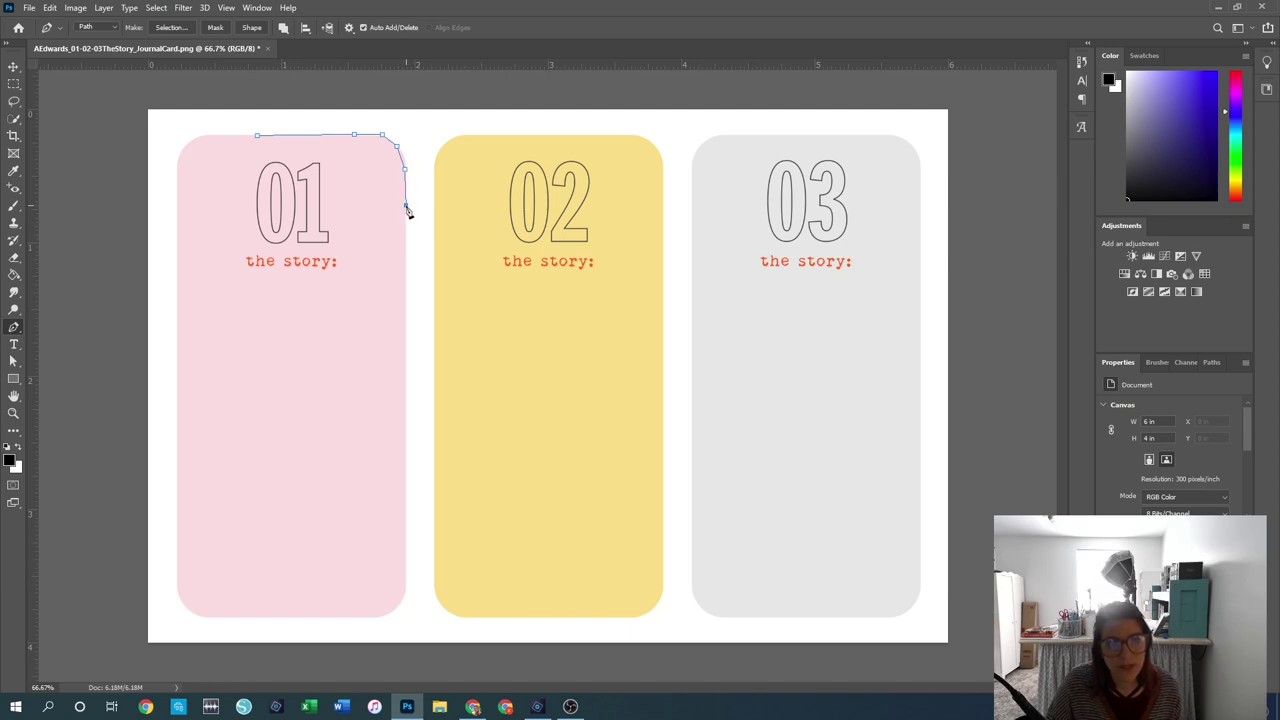
click(406, 262)
click(406, 362)
click(404, 498)
Step: Trace the lower-right corner, bottom edge, left edge and top-left corner, closing the path at its start
click(410, 558)
click(405, 588)
click(391, 615)
click(295, 619)
click(196, 612)
click(178, 587)
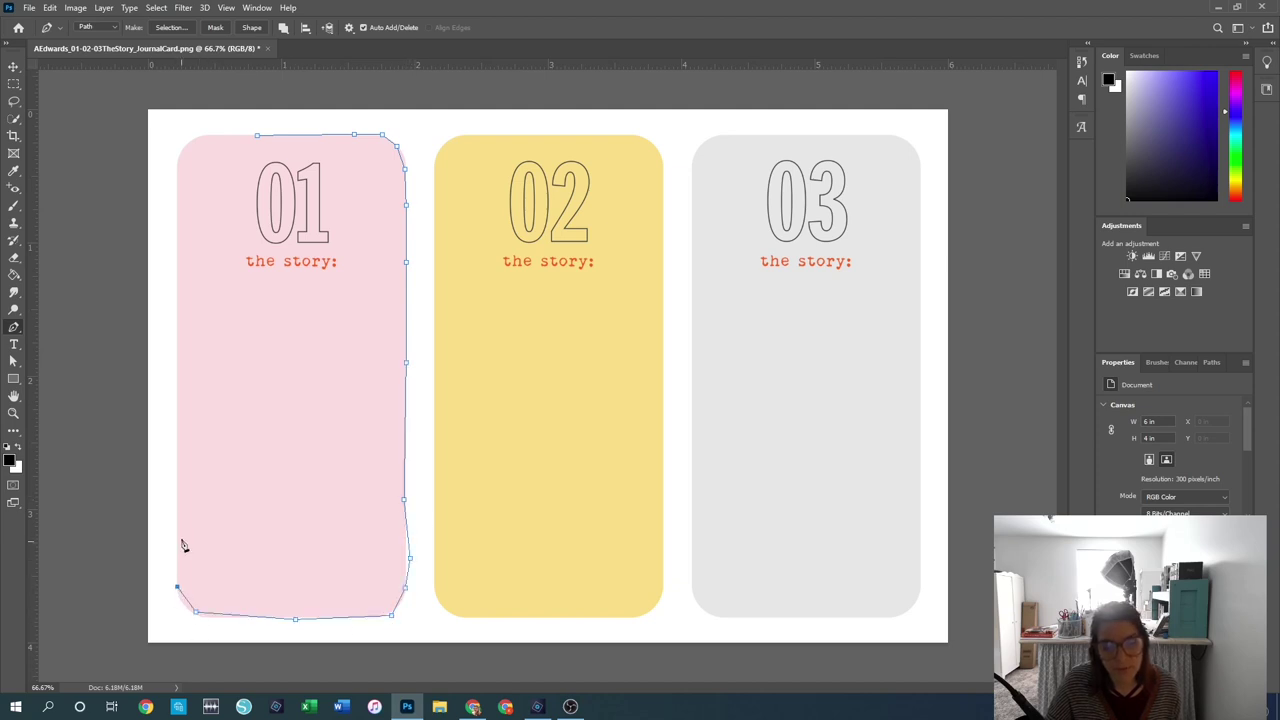
click(176, 507)
click(176, 371)
click(175, 275)
click(178, 195)
click(181, 159)
click(201, 133)
click(236, 133)
click(257, 134)
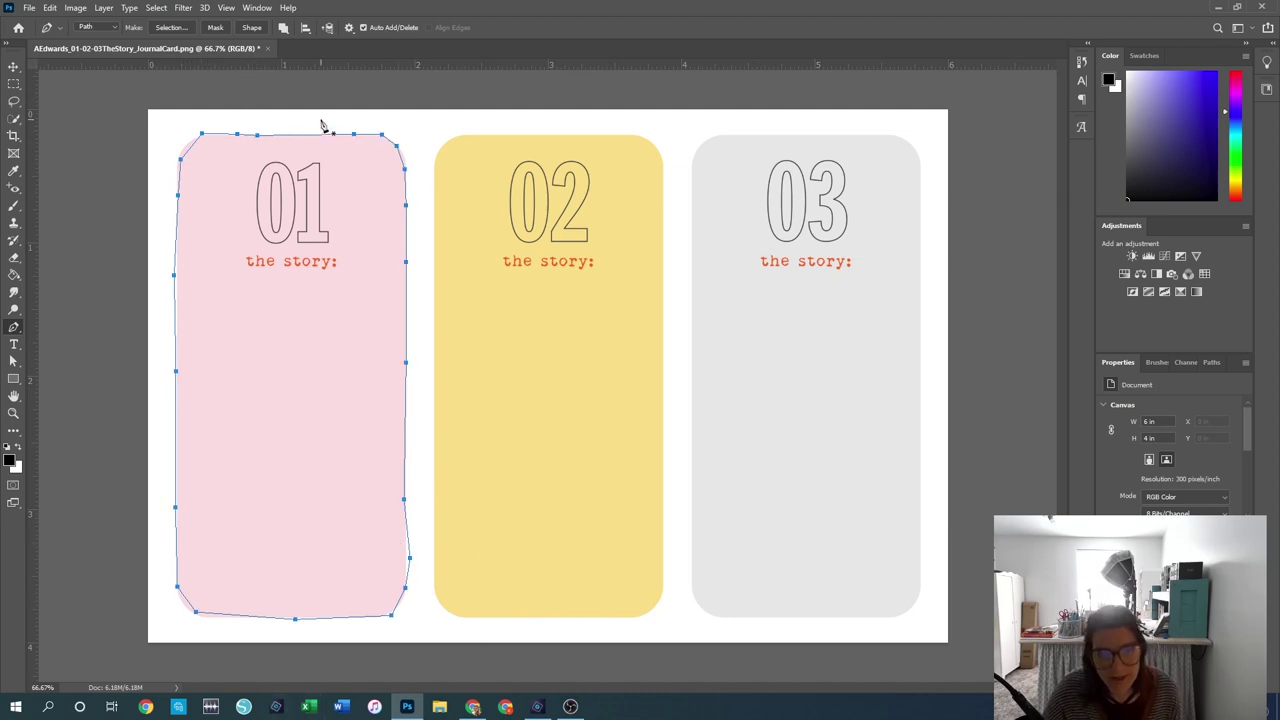
Step: Stroke the traced path with the Pencil
right_click(304, 372)
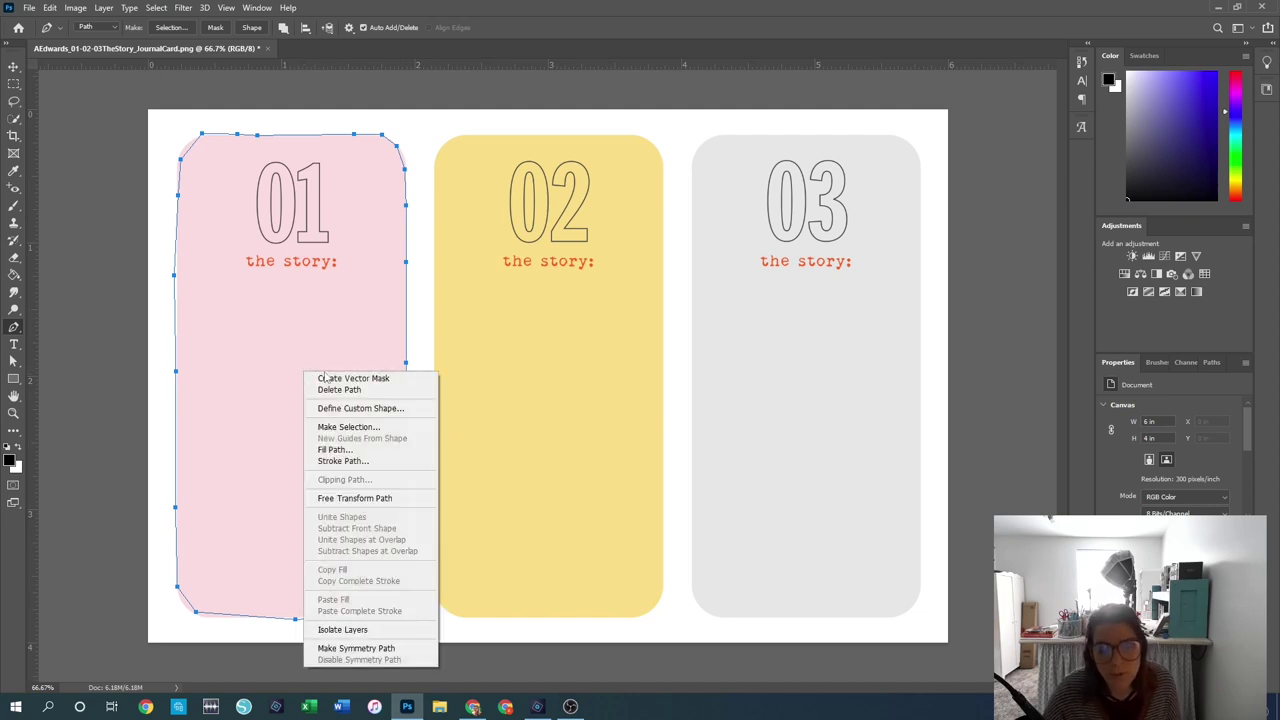
click(345, 461)
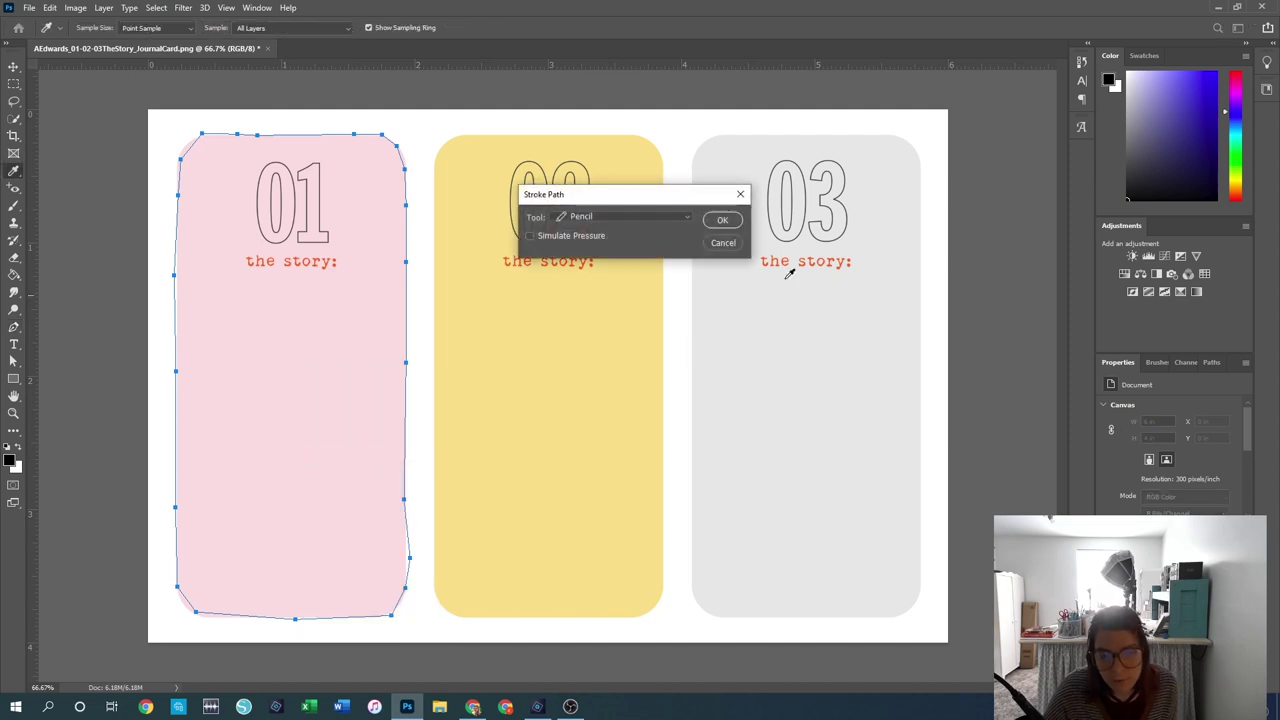
click(662, 217)
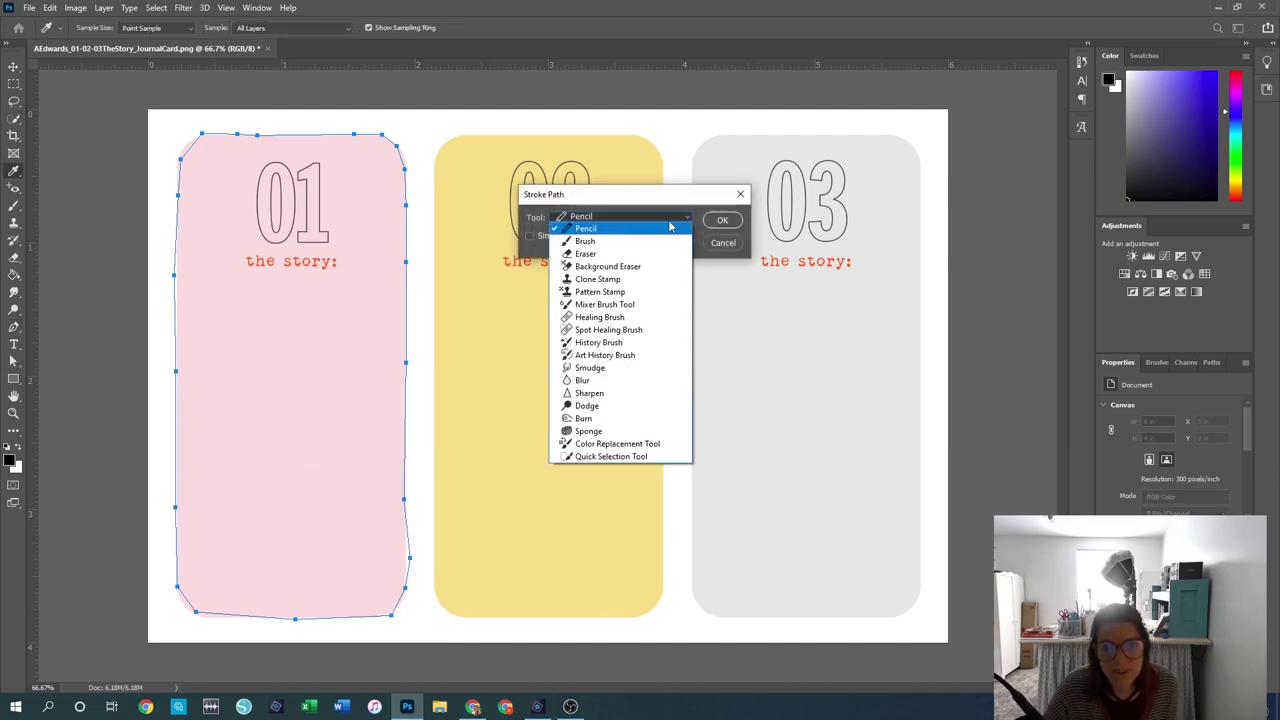
click(610, 229)
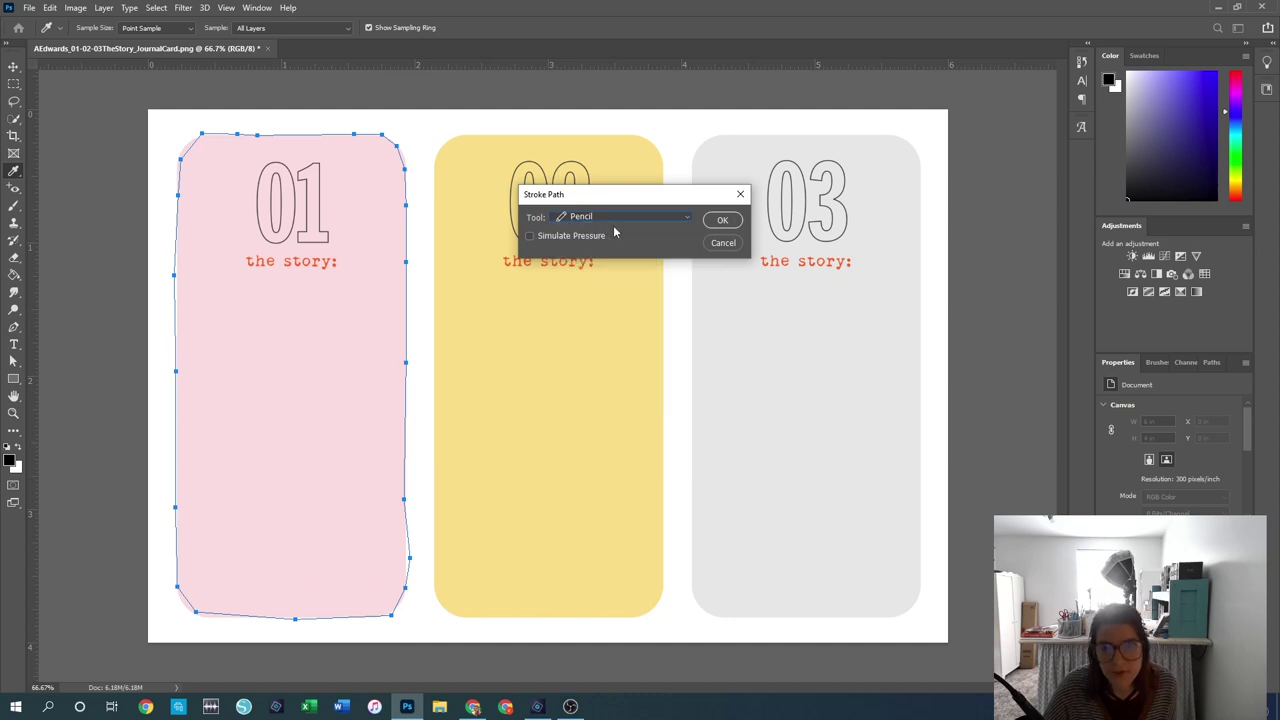
click(722, 219)
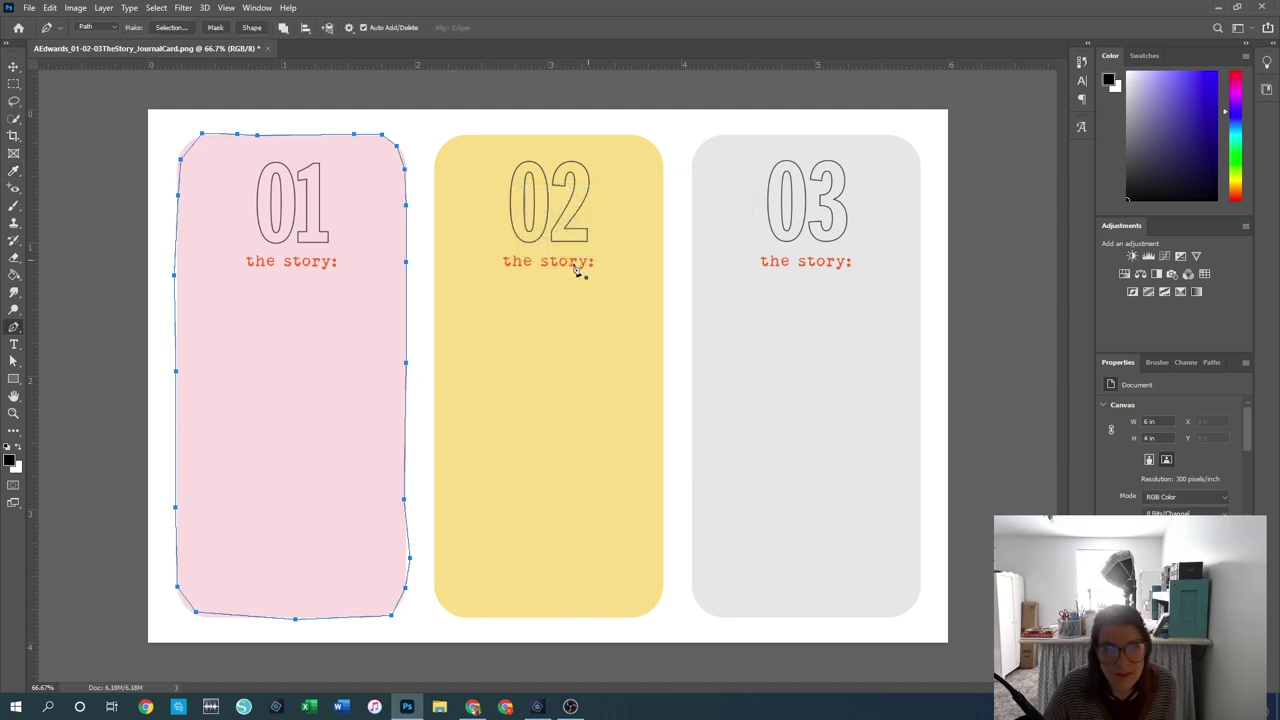
Step: Make a selection from the path with 0 px feather
right_click(268, 285)
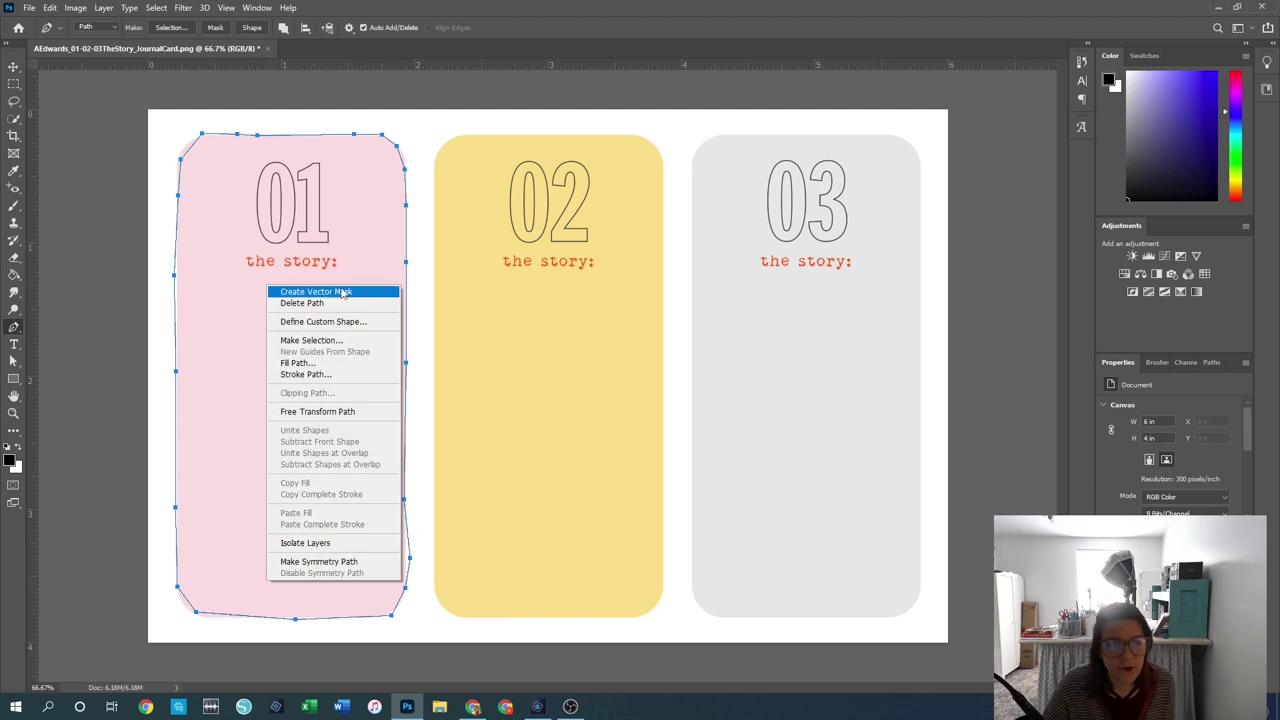
click(330, 341)
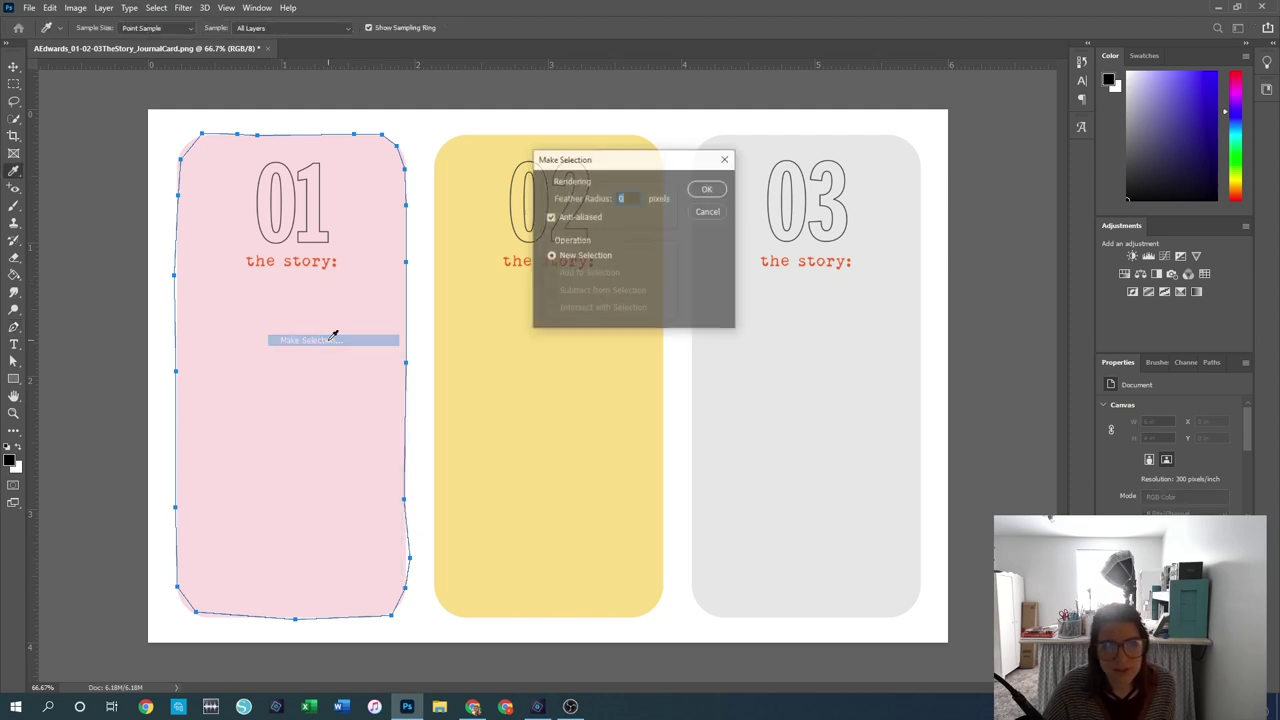
click(709, 190)
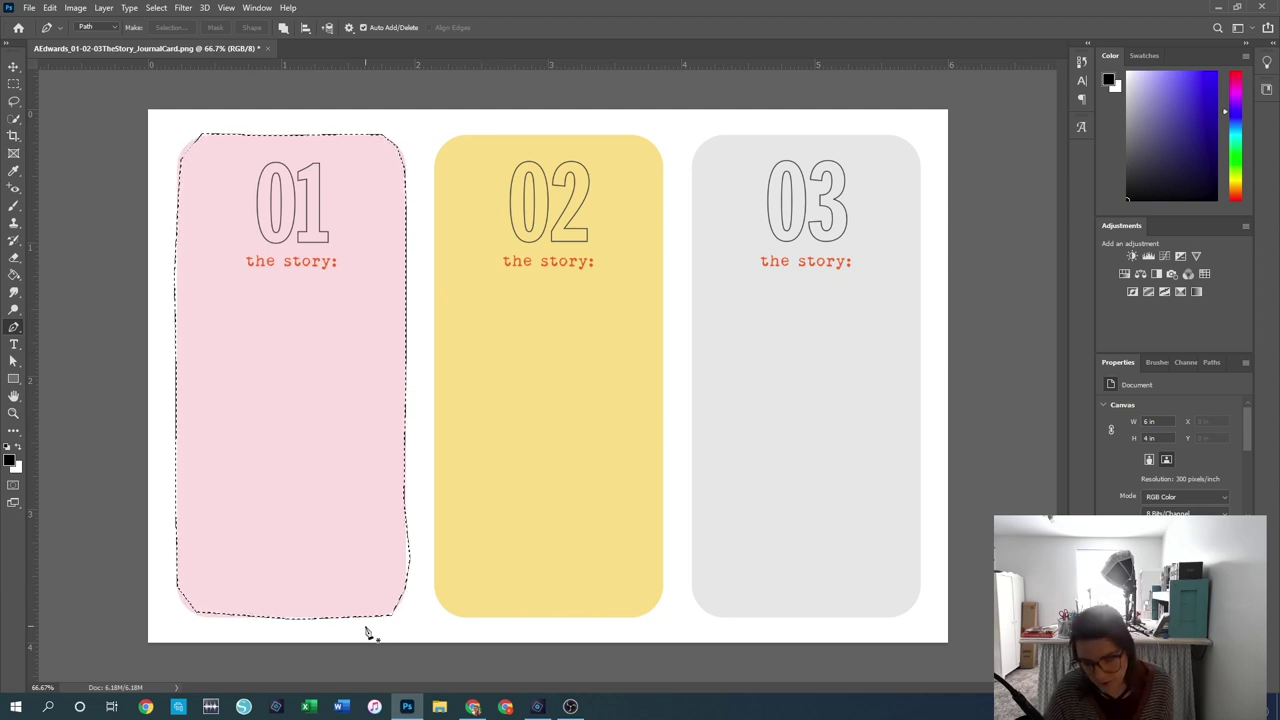
Step: Deselect the pink card, then undo back through history to remove the traced path points
key(ctrl+d)
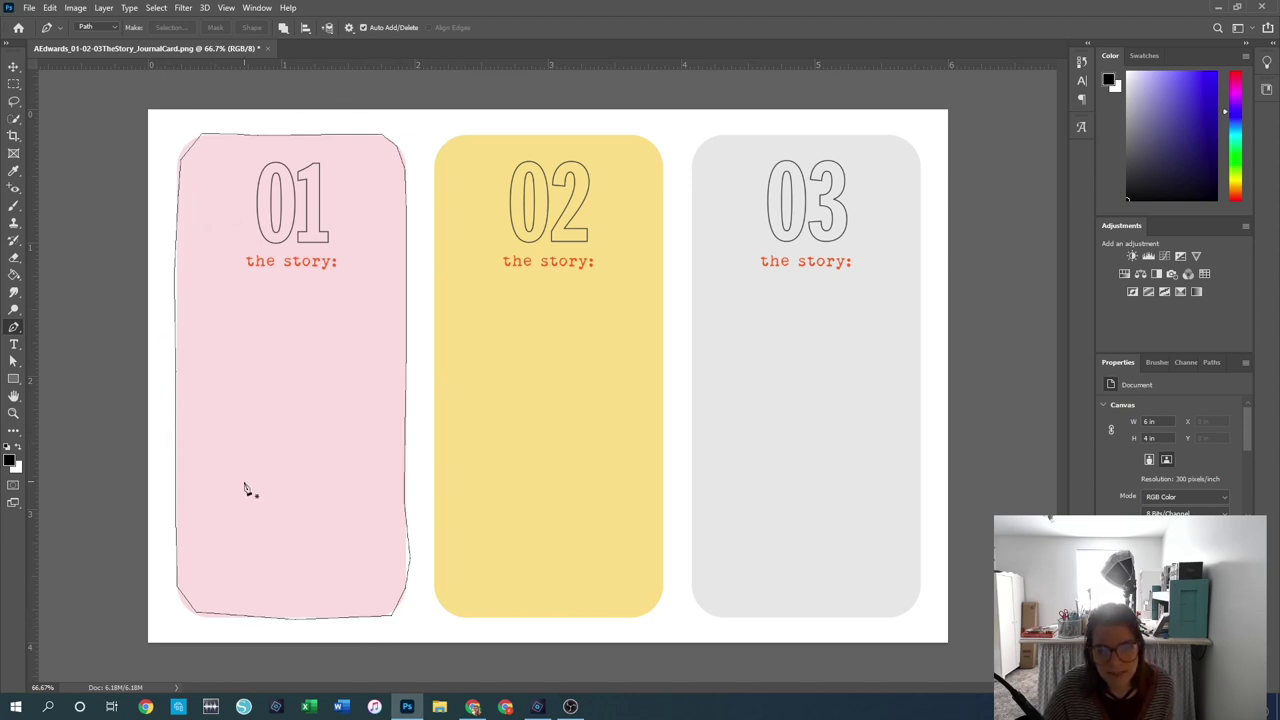
key(ctrl+Return)
key(ctrl+z)
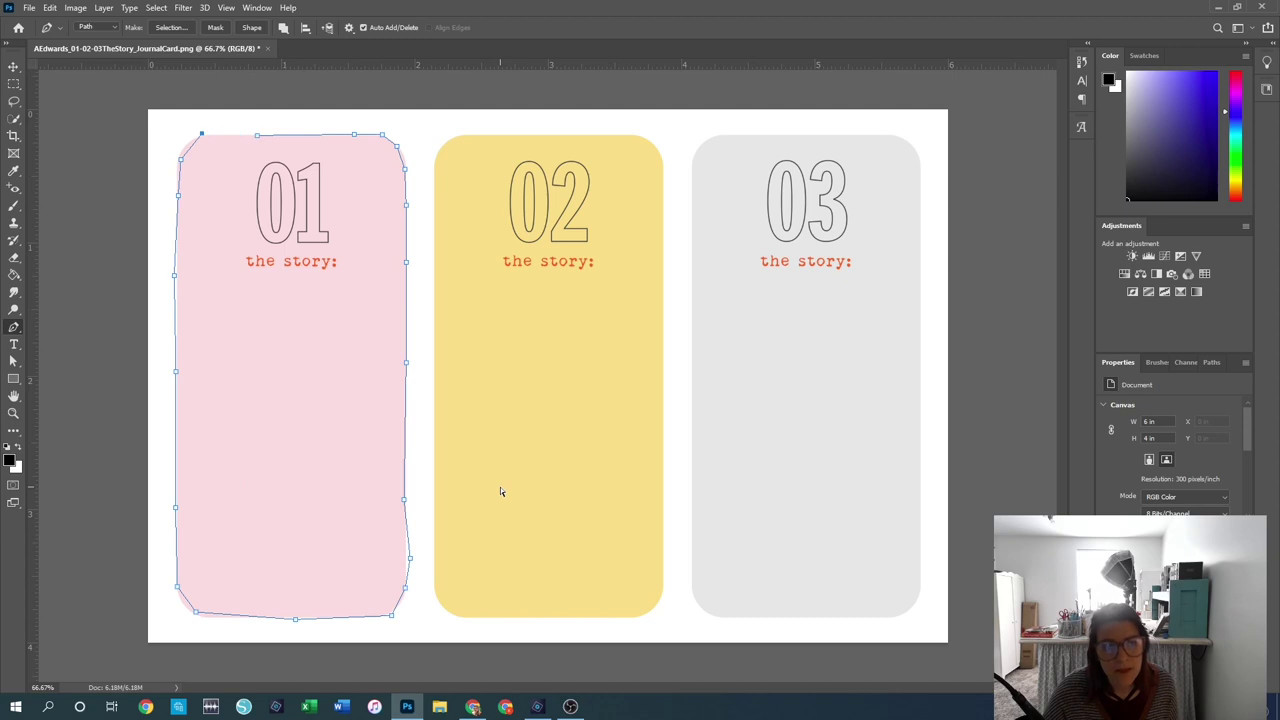
key(ctrl+z)
key(ctrl+z)
key(ctrl+z)
key(ctrl+z)
key(ctrl+z)
key(ctrl+z)
key(ctrl+z)
key(ctrl+z)
key(ctrl+z)
key(ctrl+z)
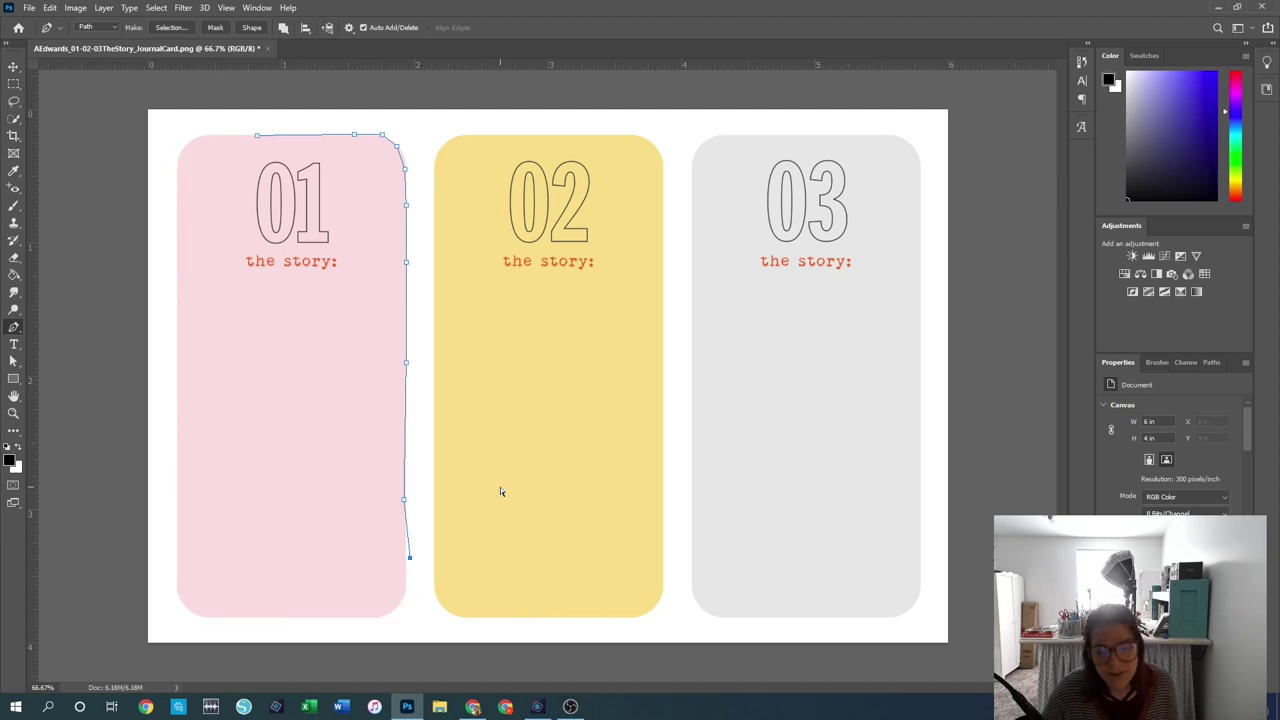
key(ctrl+z)
key(ctrl+z)
key(ctrl+z)
key(ctrl+z)
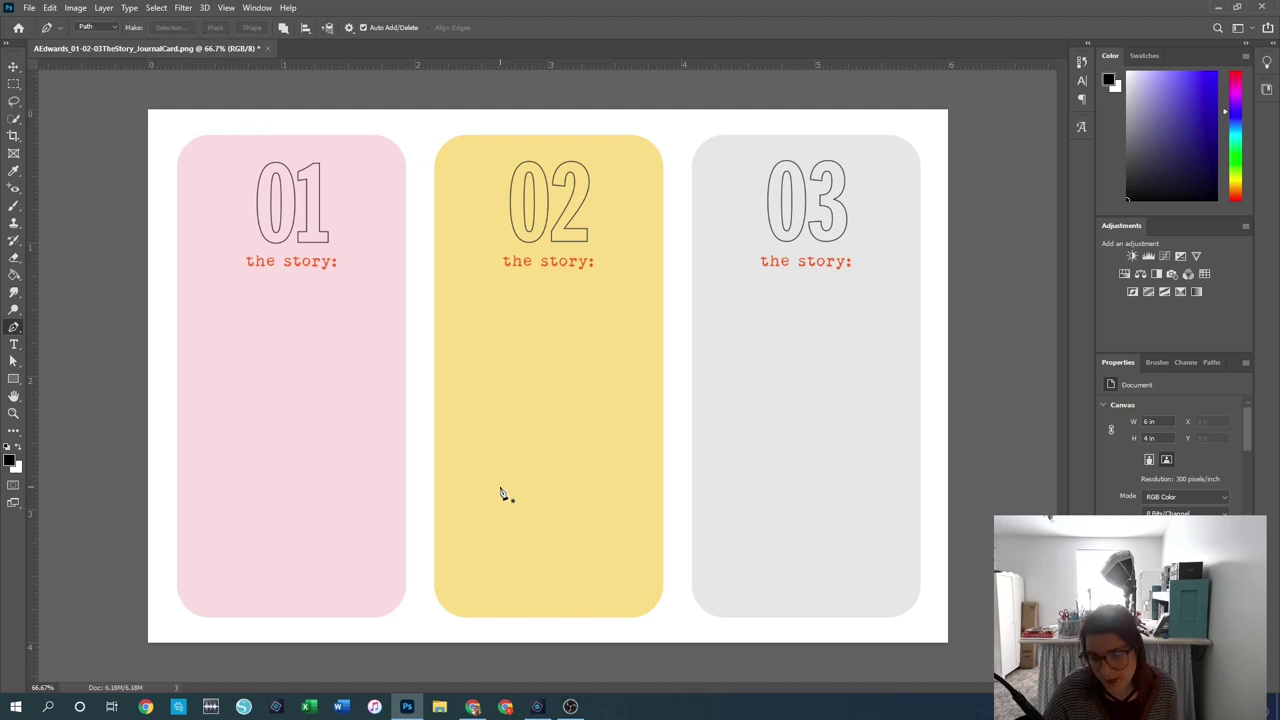
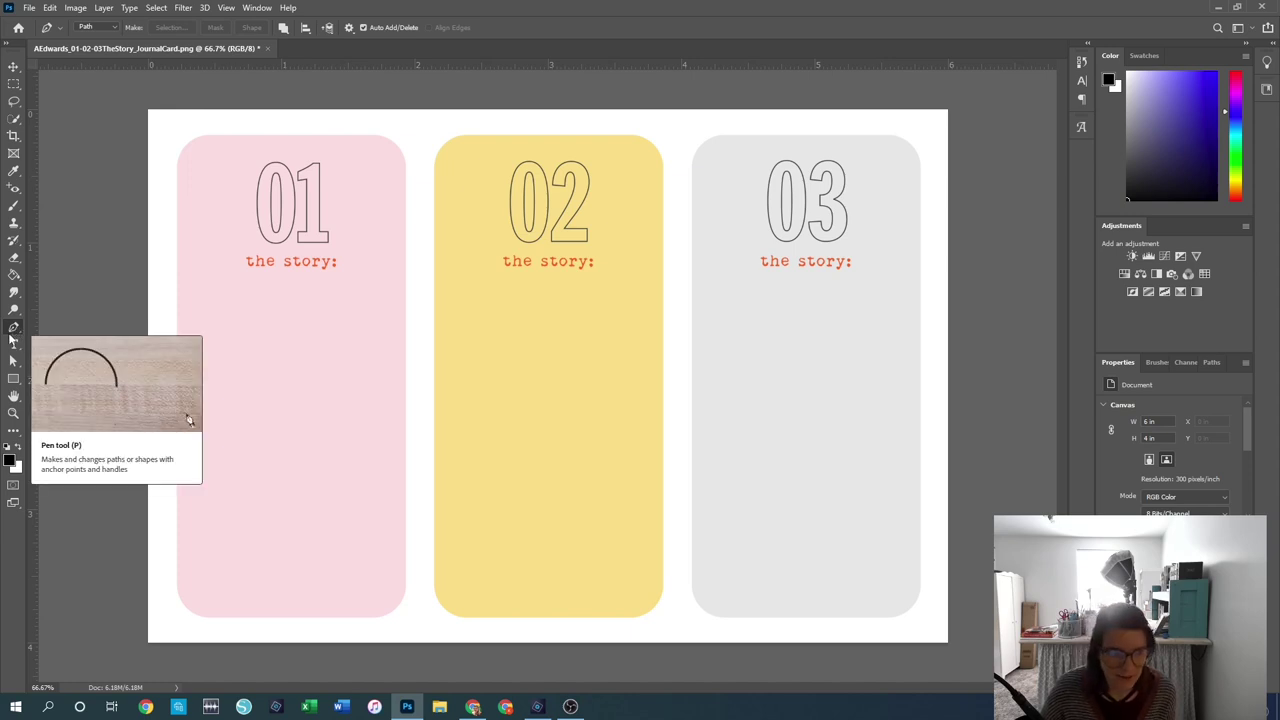
Step: Draw a horizontal placeholder text box in the pink panel, then undo it
click(13, 346)
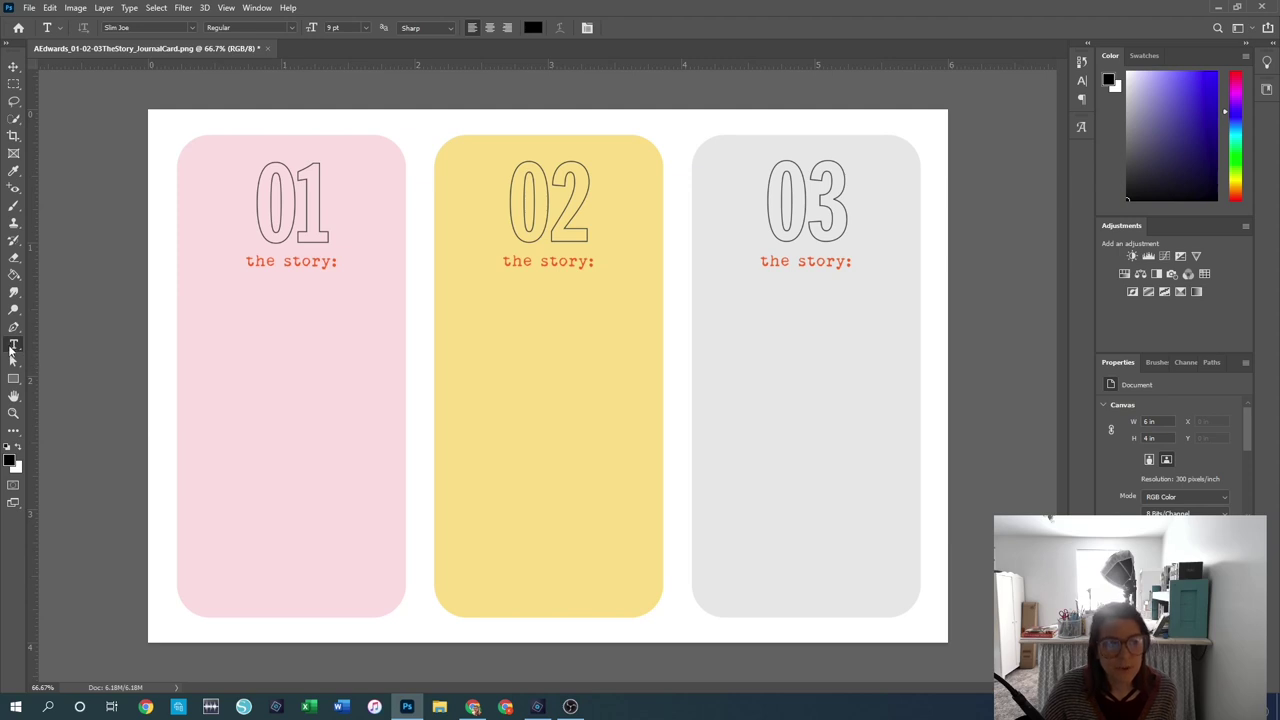
right_click(13, 346)
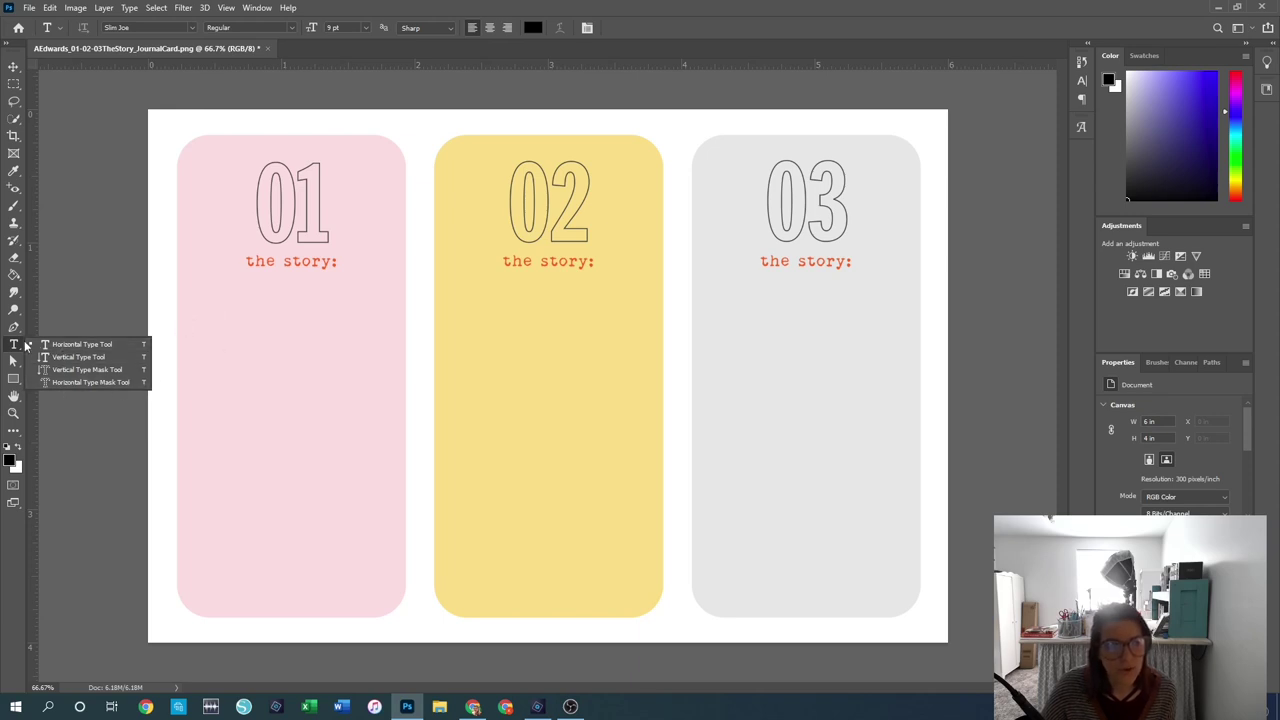
click(93, 348)
drag(200, 331, 395, 389)
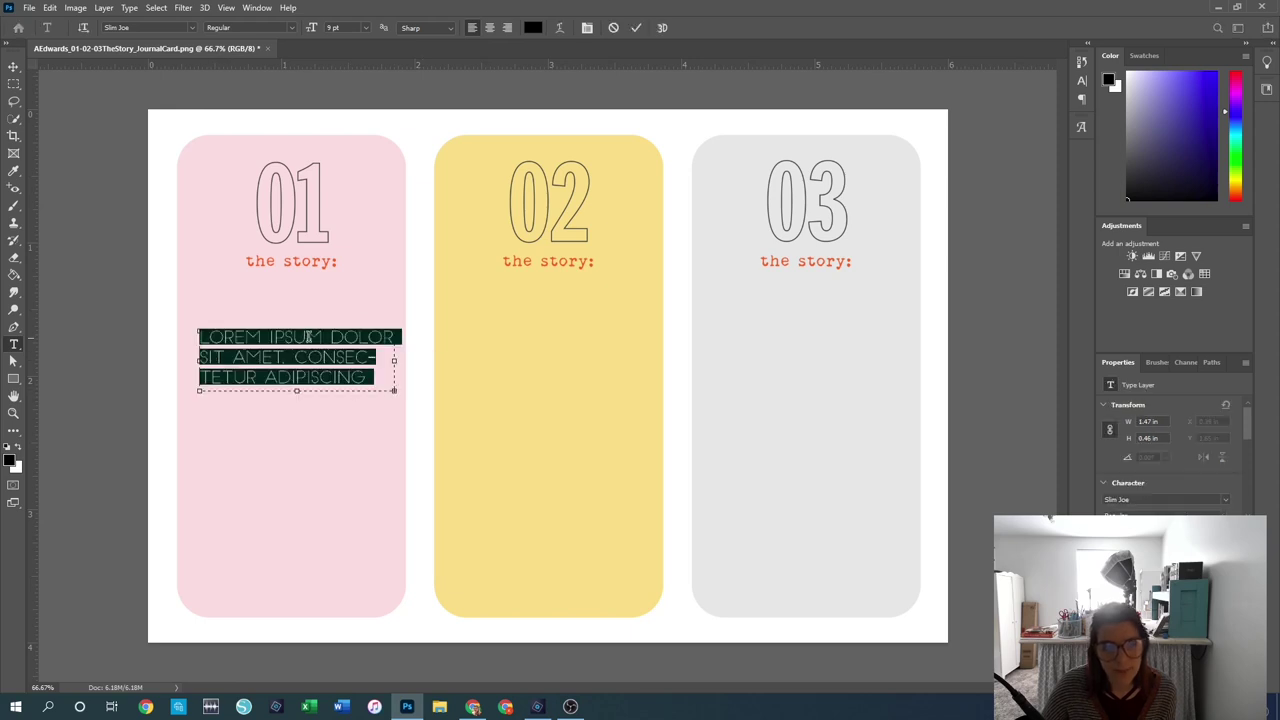
click(435, 408)
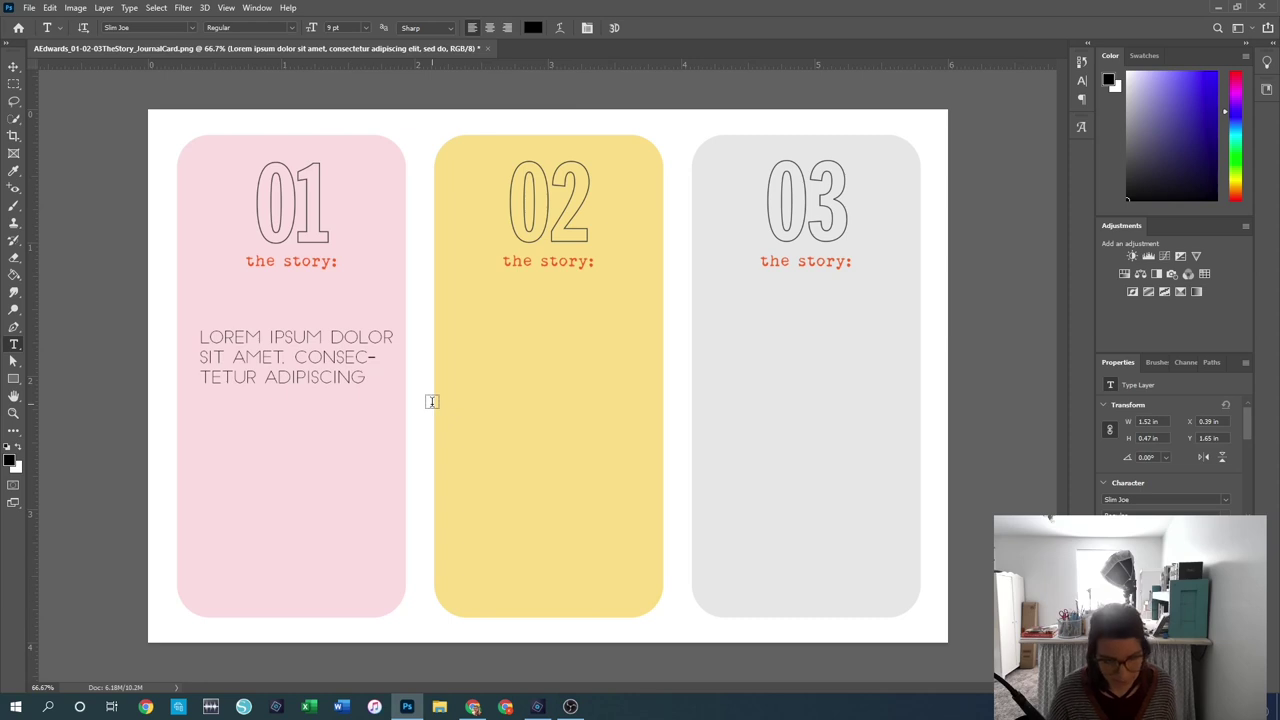
key(ctrl+z)
Step: Draw a vertical text box in the pink panel, delete some placeholder columns, then discard it
right_click(14, 343)
click(56, 358)
drag(230, 303, 343, 581)
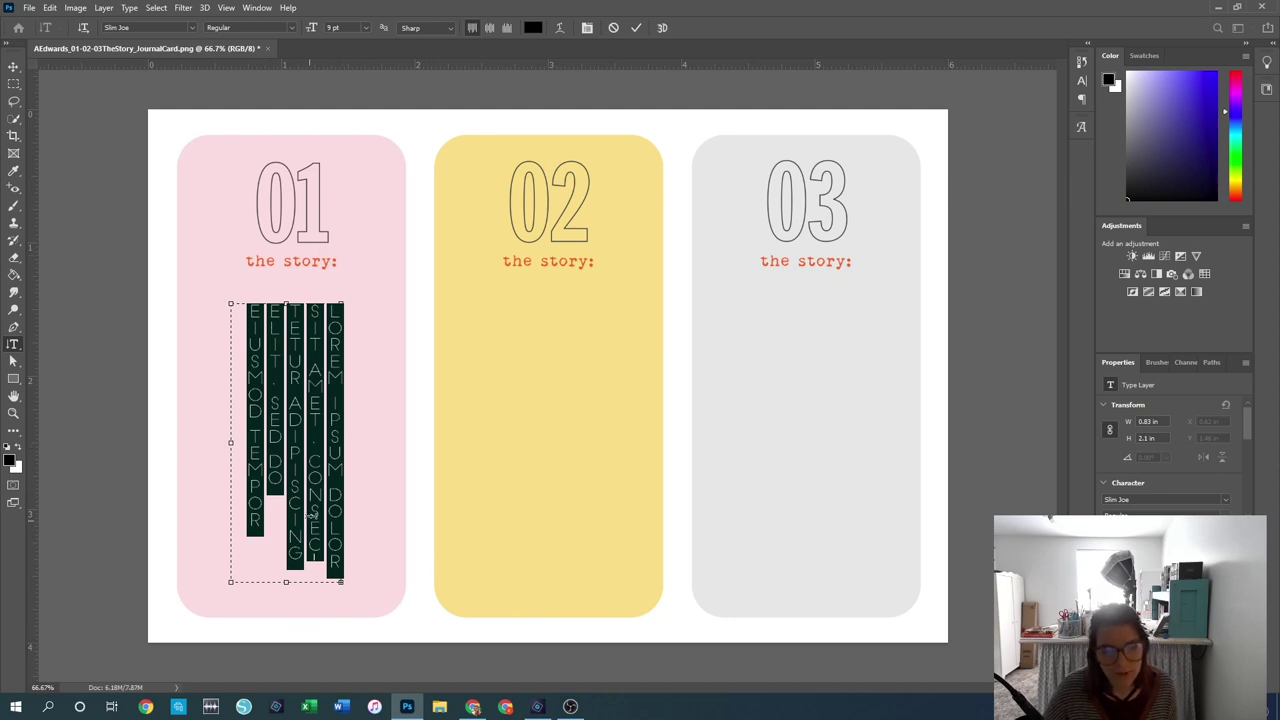
drag(337, 573, 276, 496)
key(BackSpace)
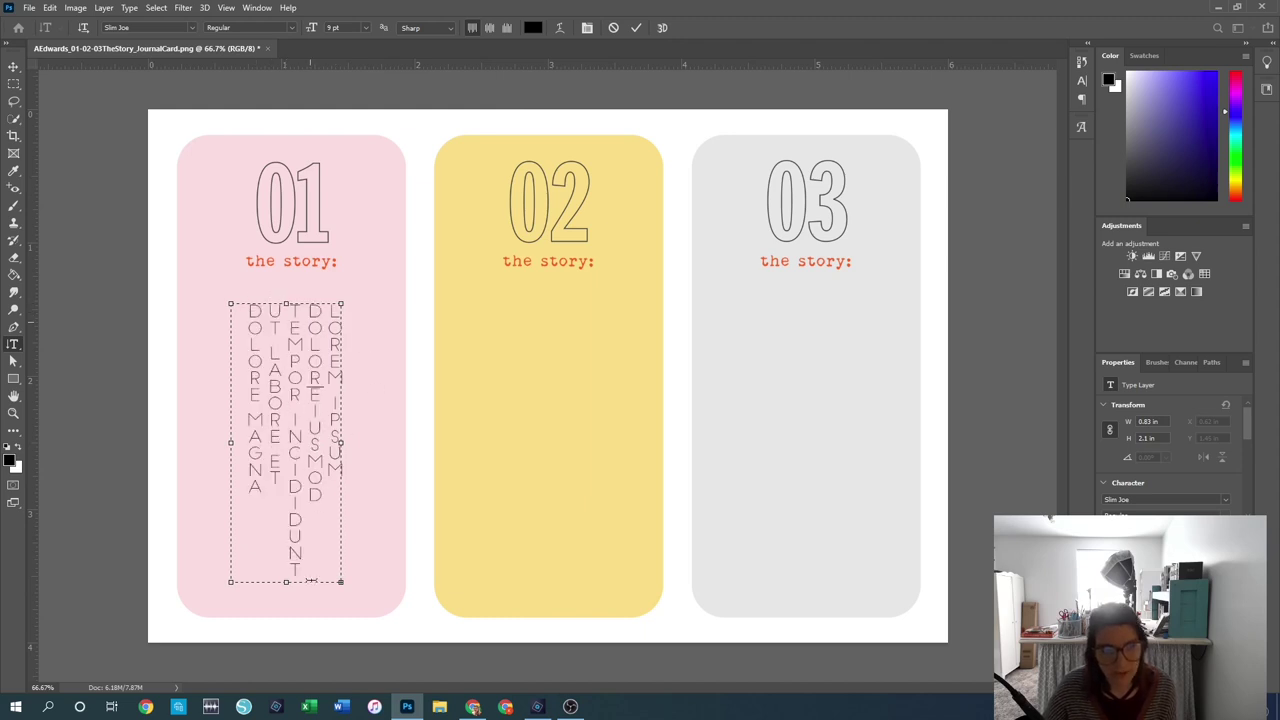
drag(296, 580, 336, 304)
key(BackSpace)
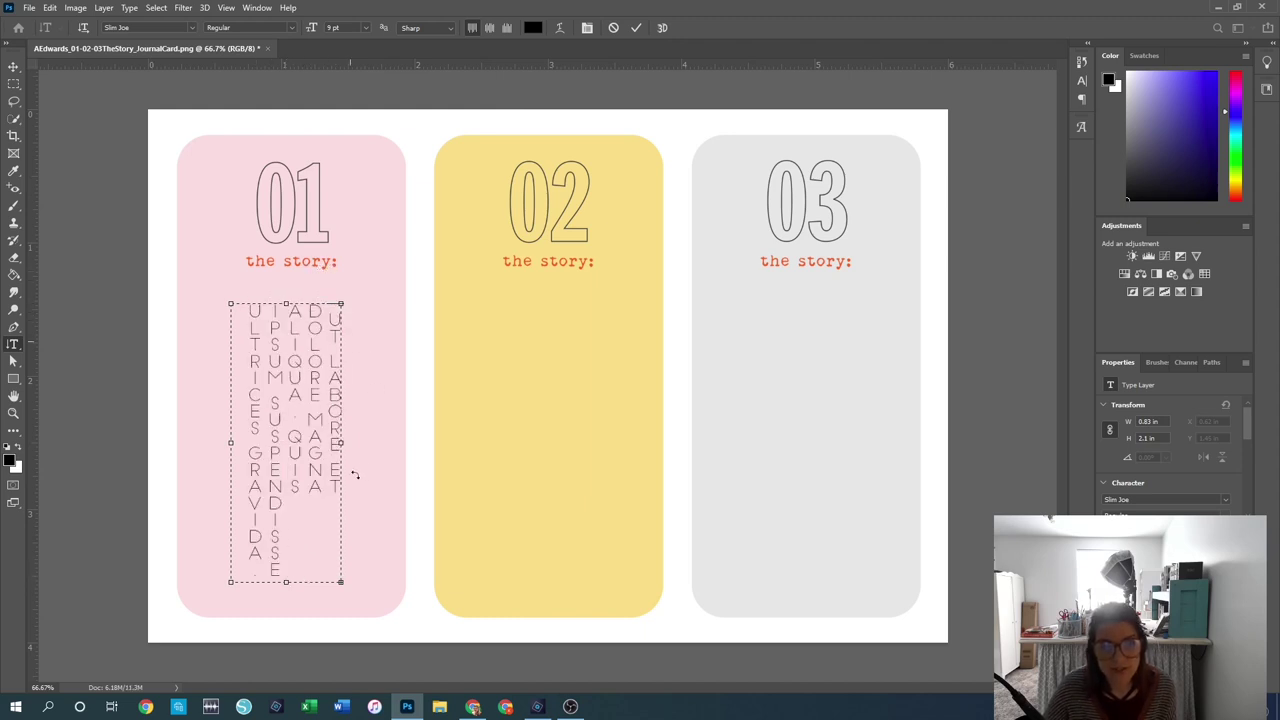
key(Escape)
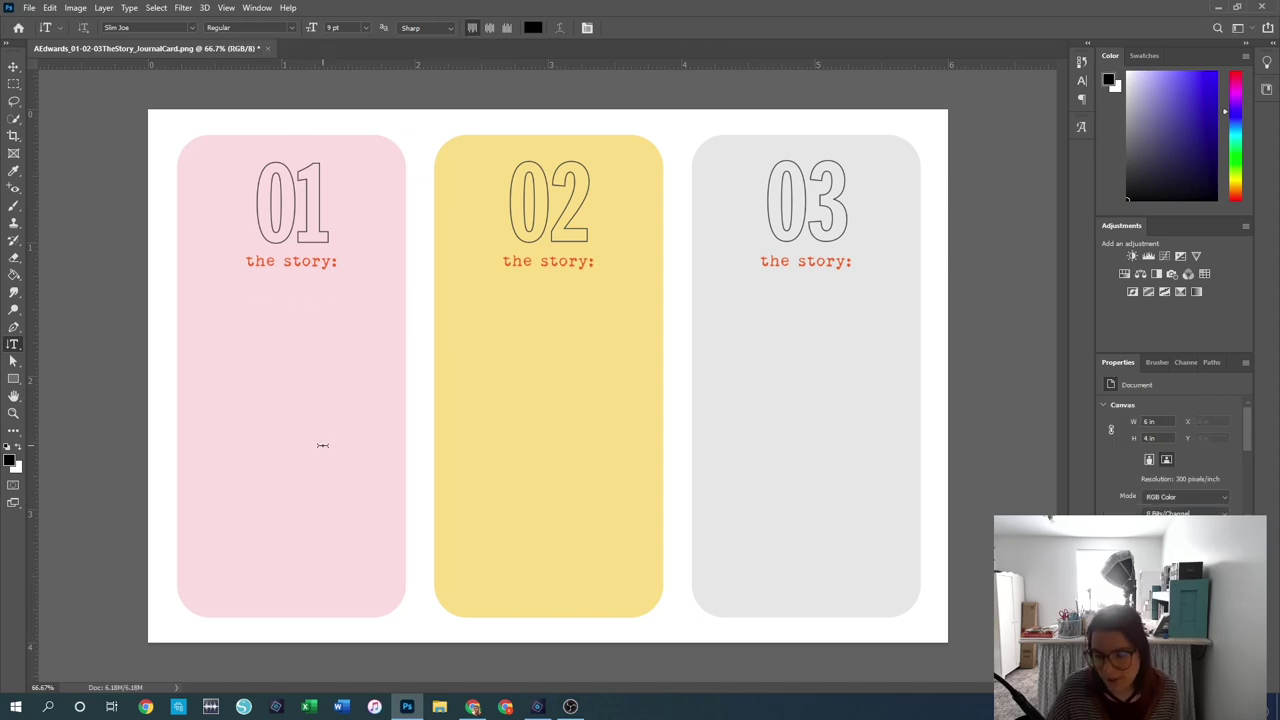
Step: Restore Horizontal Type, then select the paths around the 01 heading with Path Selection
right_click(14, 345)
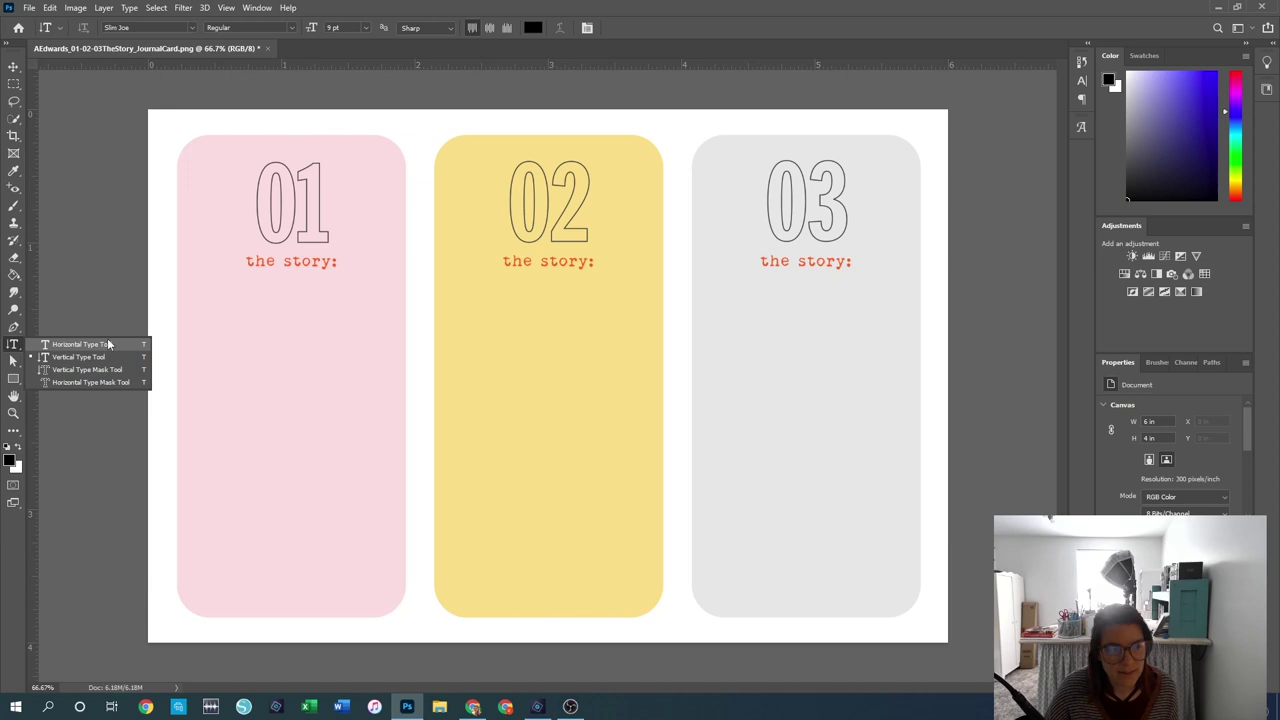
click(109, 346)
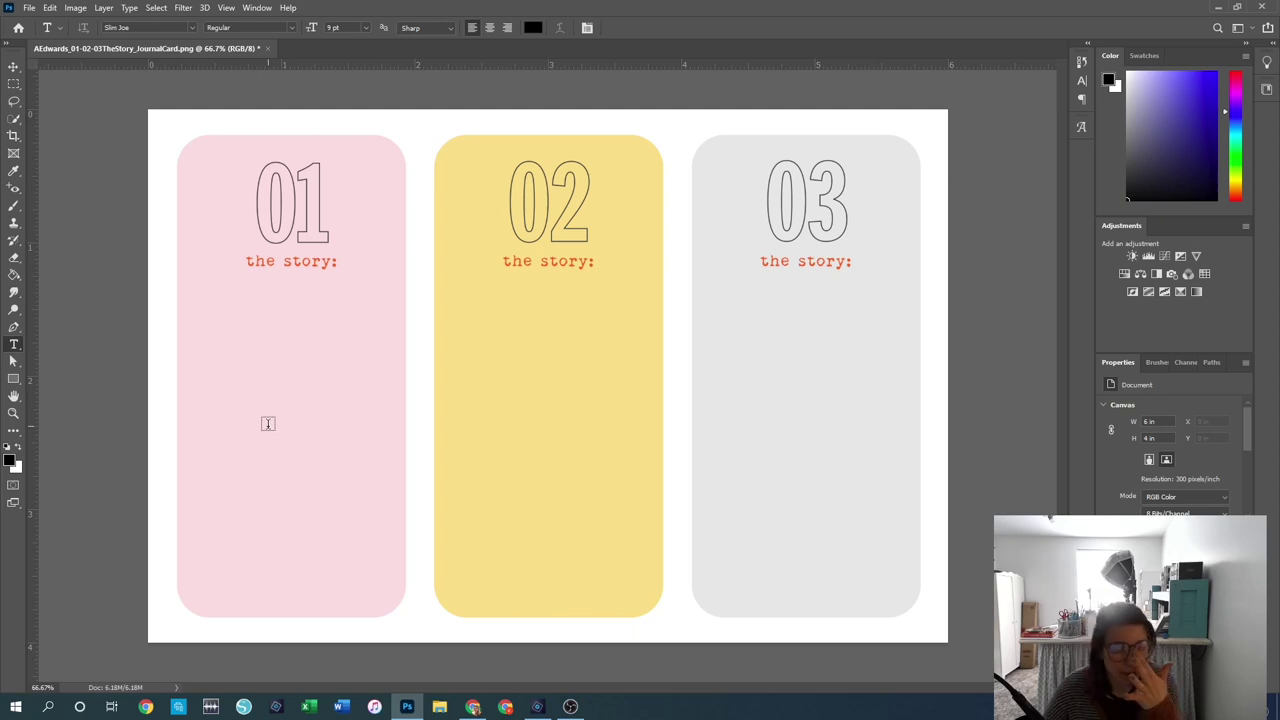
right_click(16, 346)
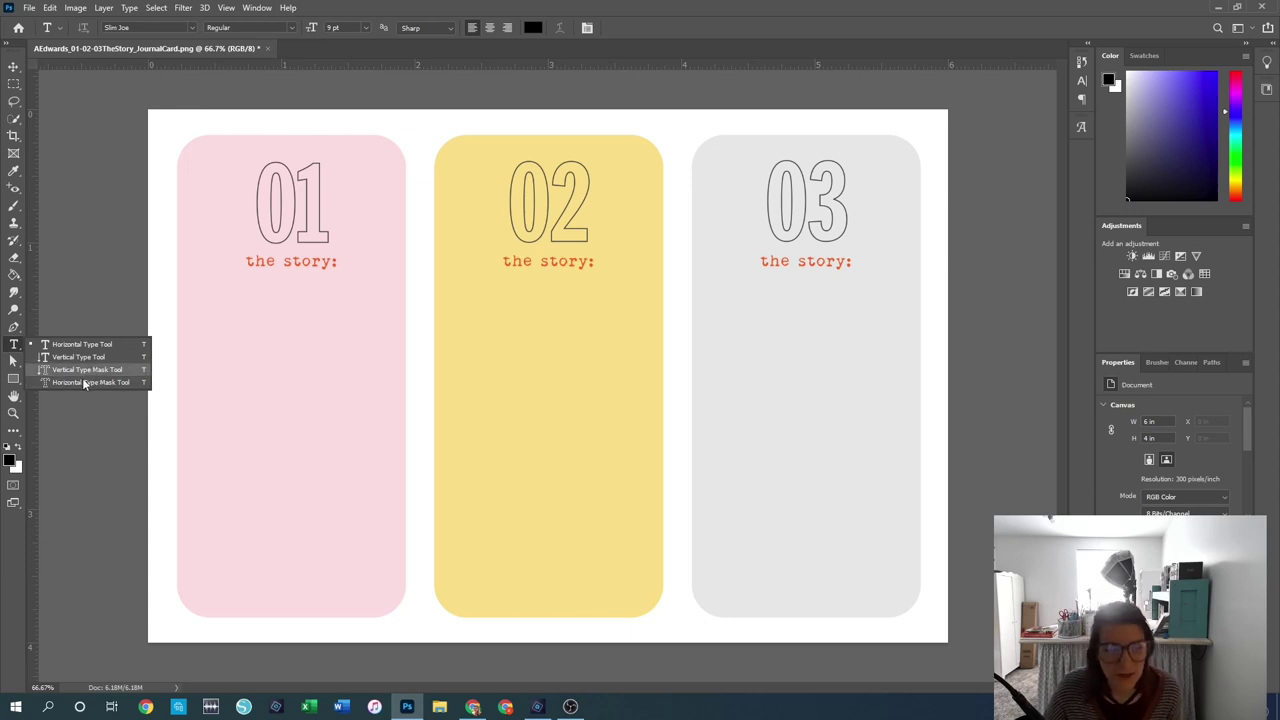
click(13, 363)
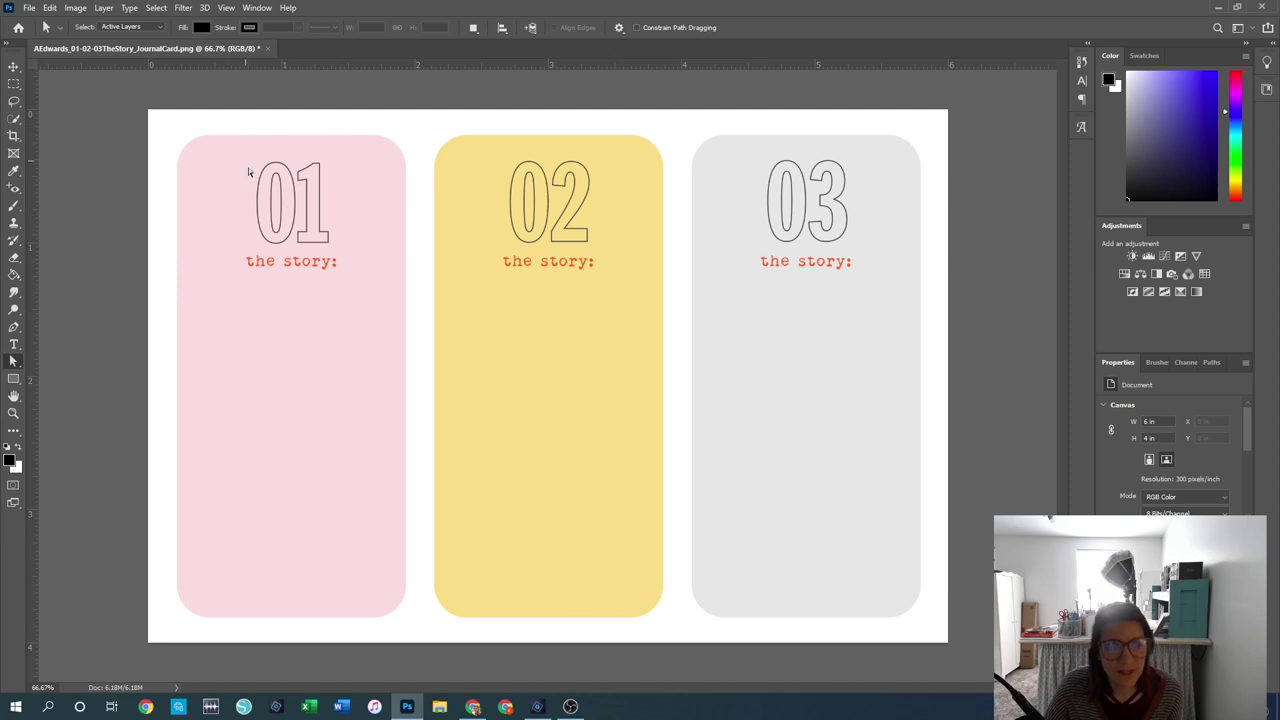
drag(247, 170, 392, 322)
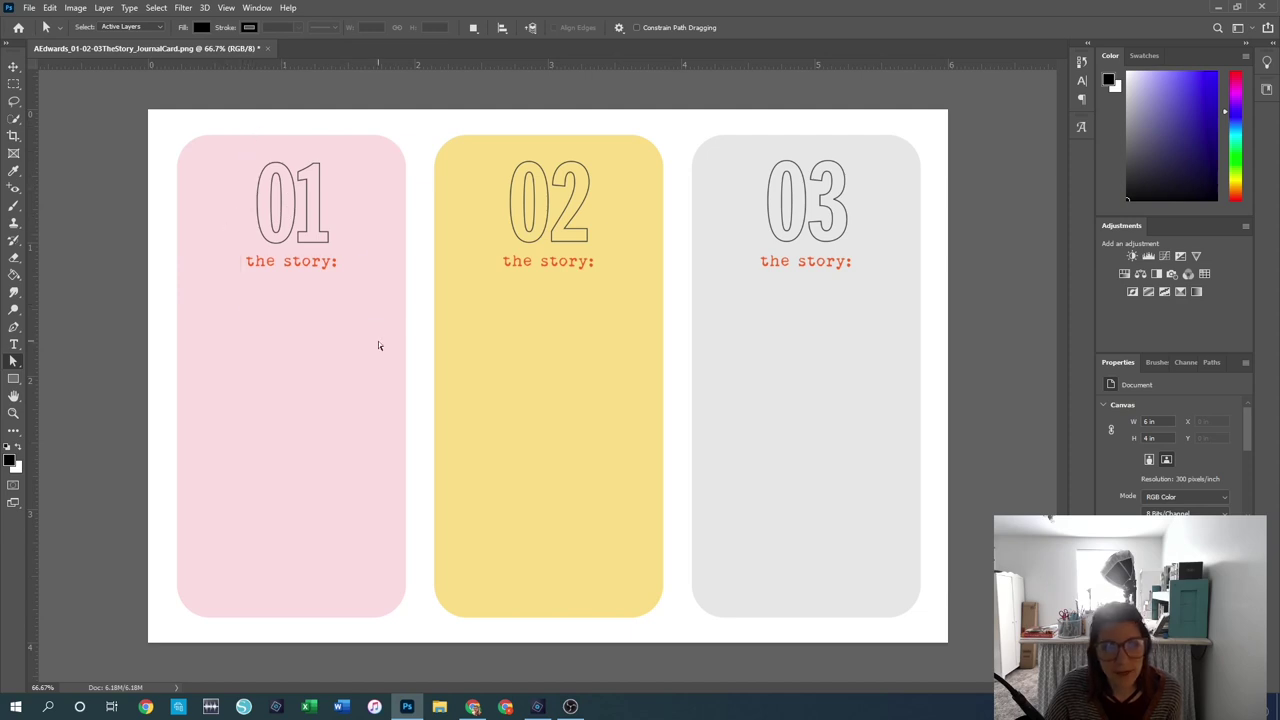
Step: Draw a trial black rectangle in the pink panel, then select and delete it
click(14, 380)
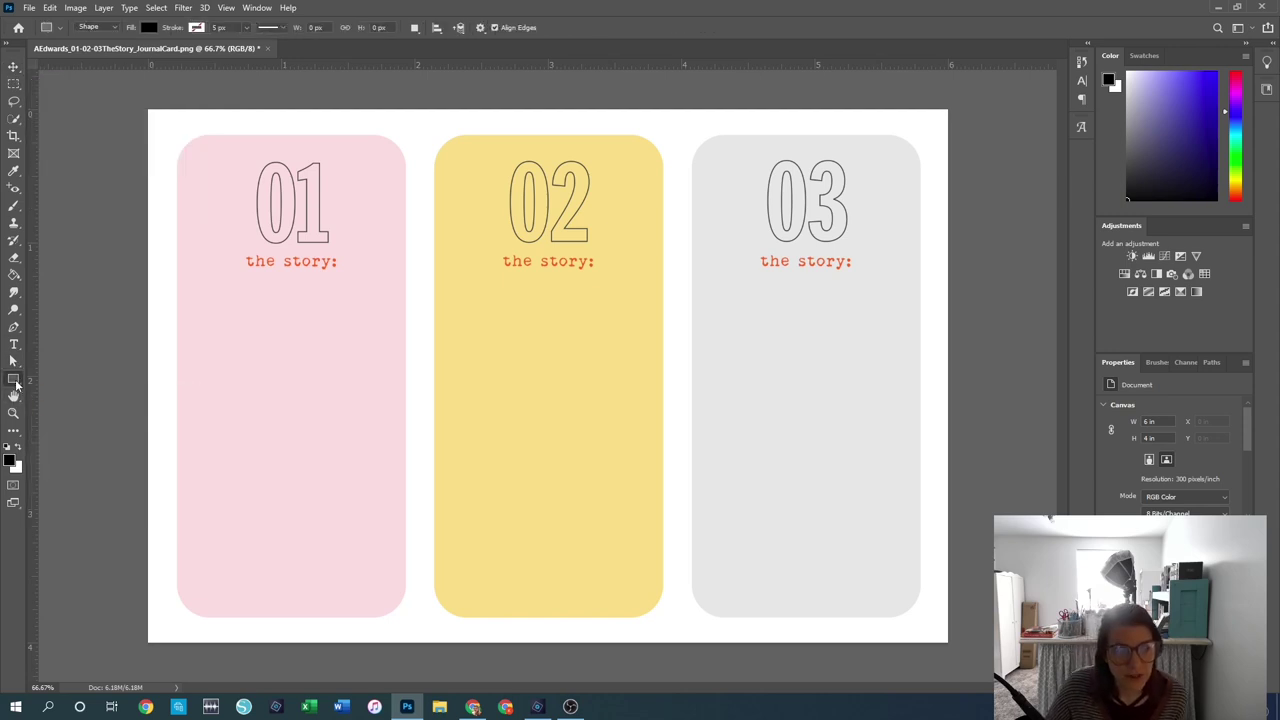
right_click(16, 383)
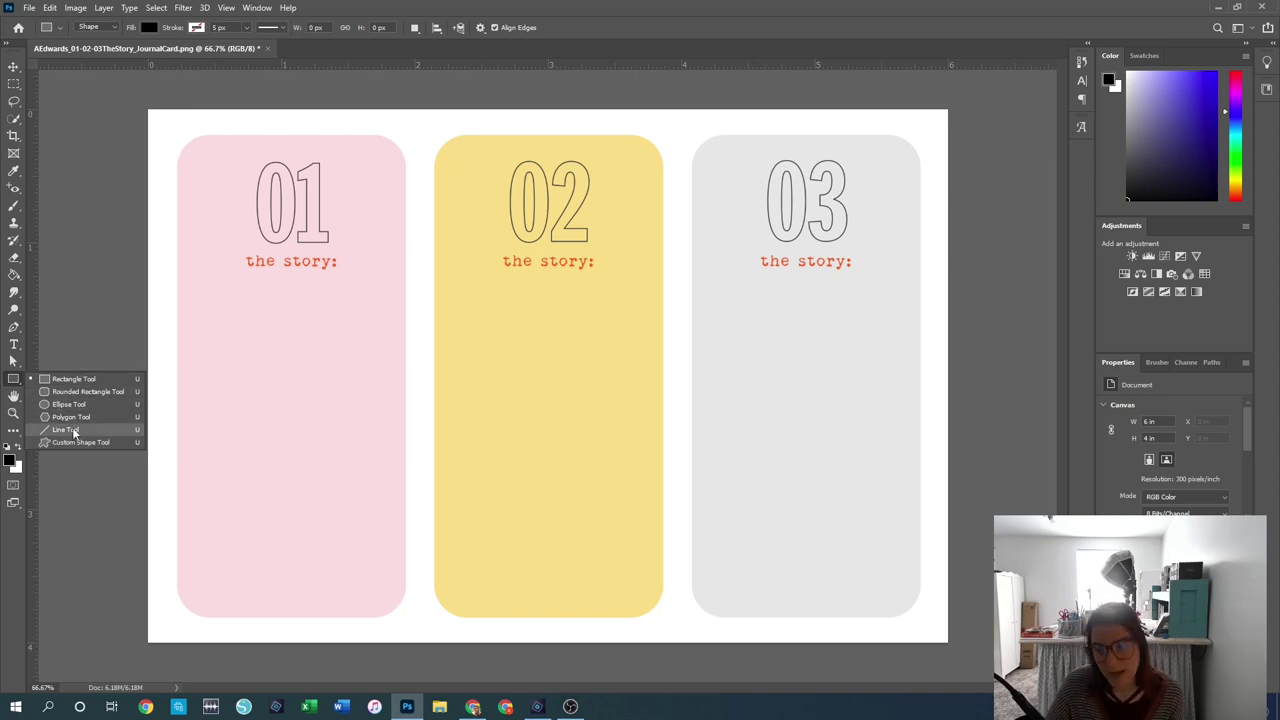
click(80, 380)
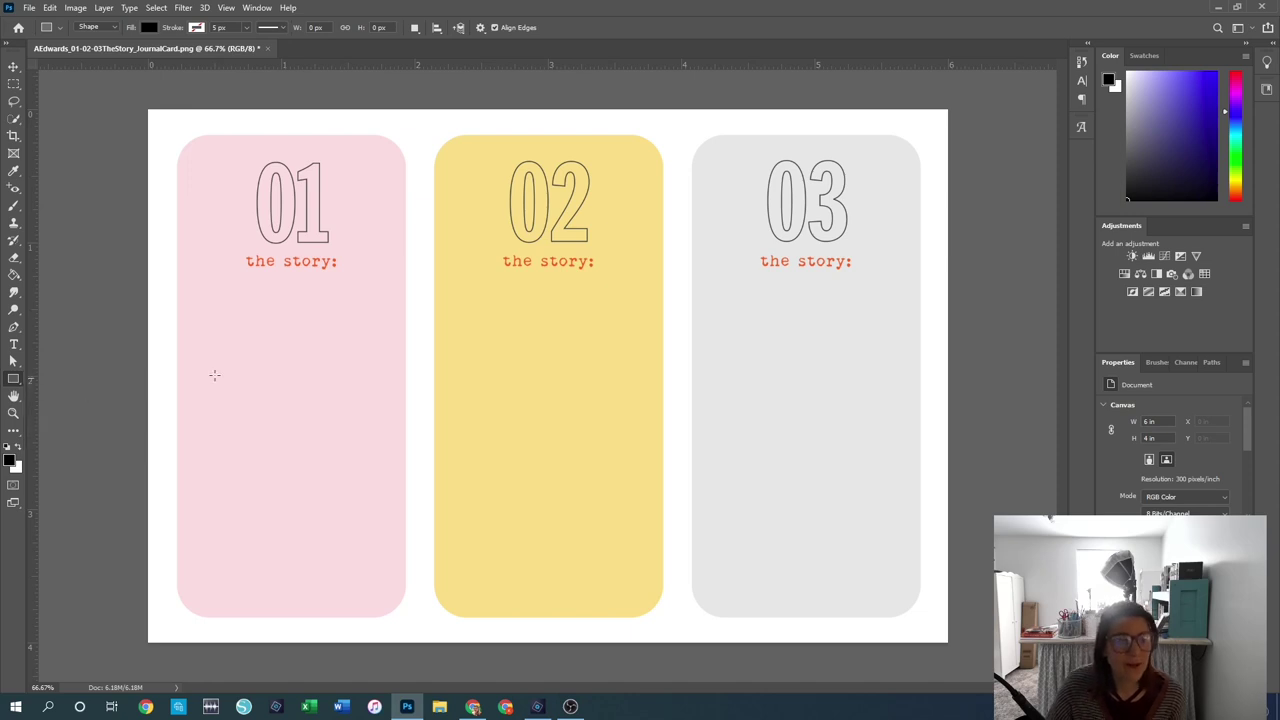
drag(213, 322, 372, 532)
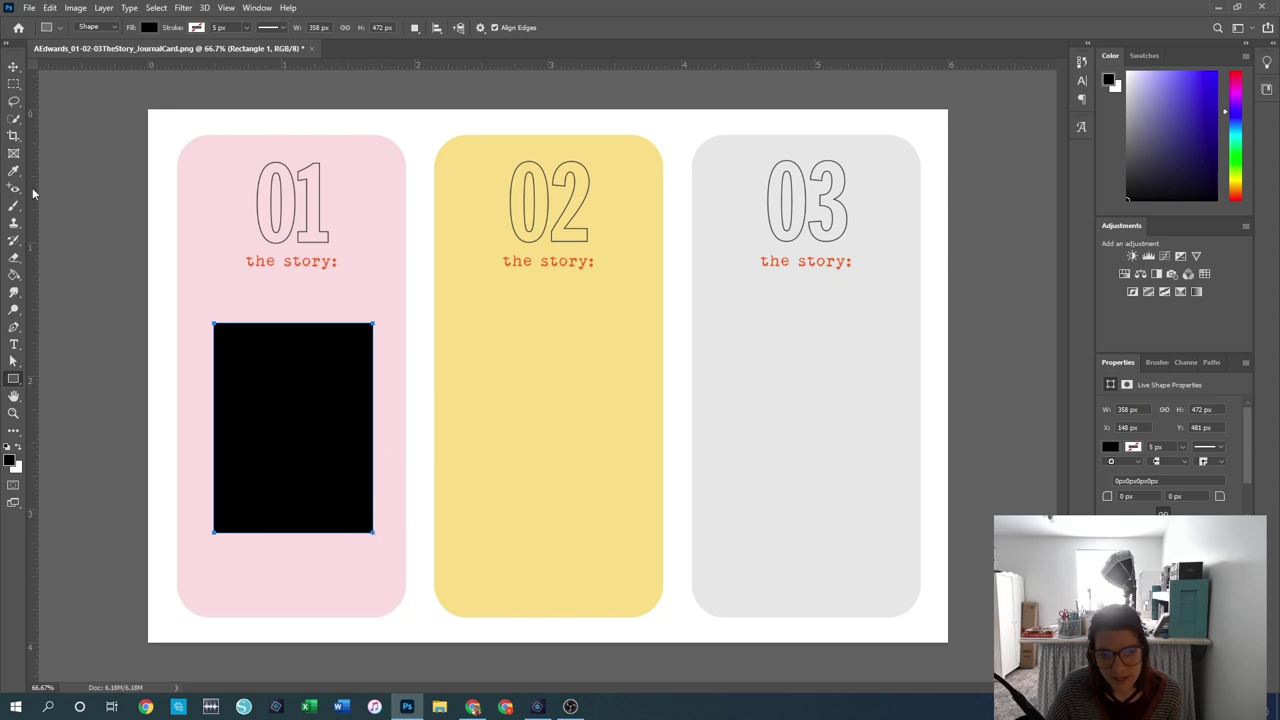
click(14, 67)
click(410, 322)
click(299, 408)
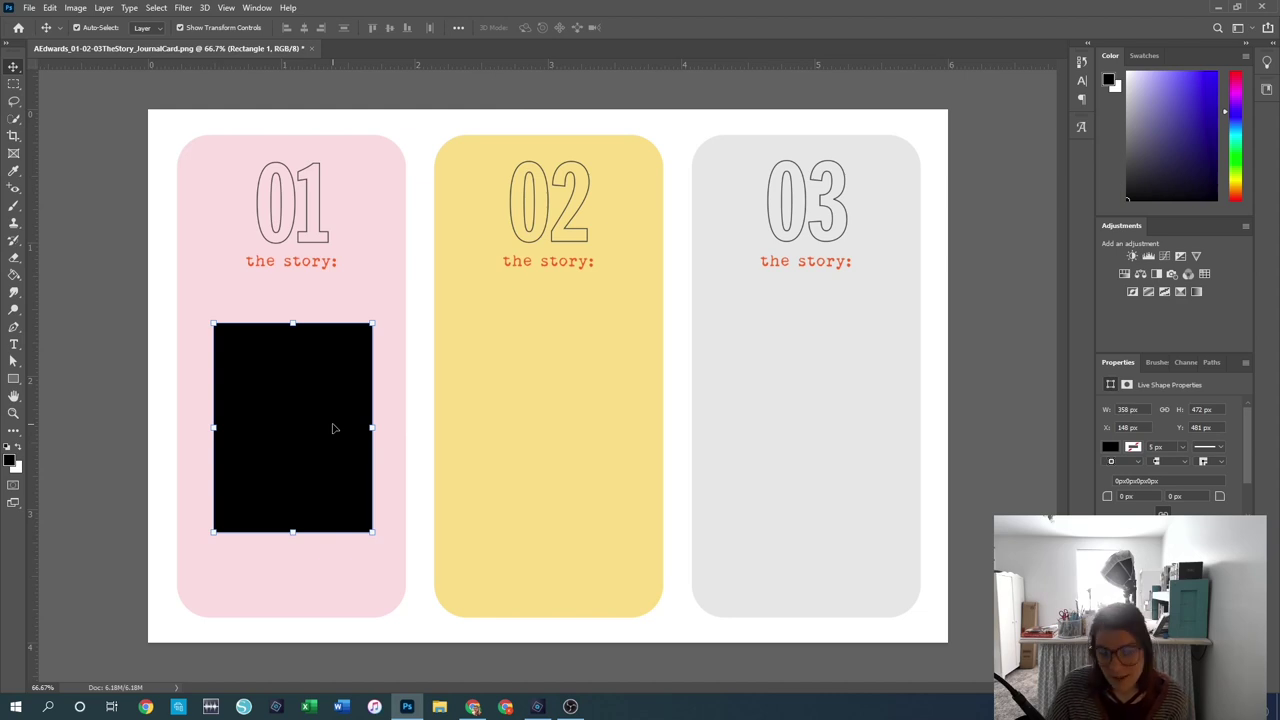
click(395, 405)
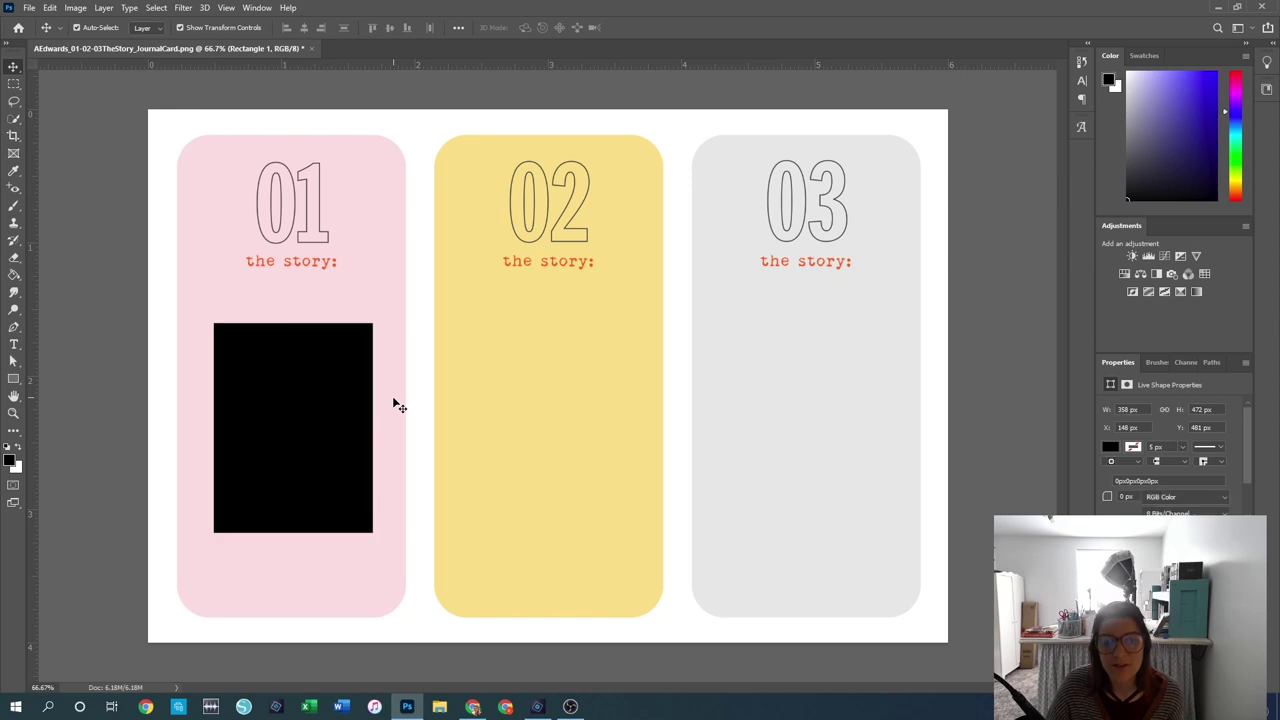
click(297, 416)
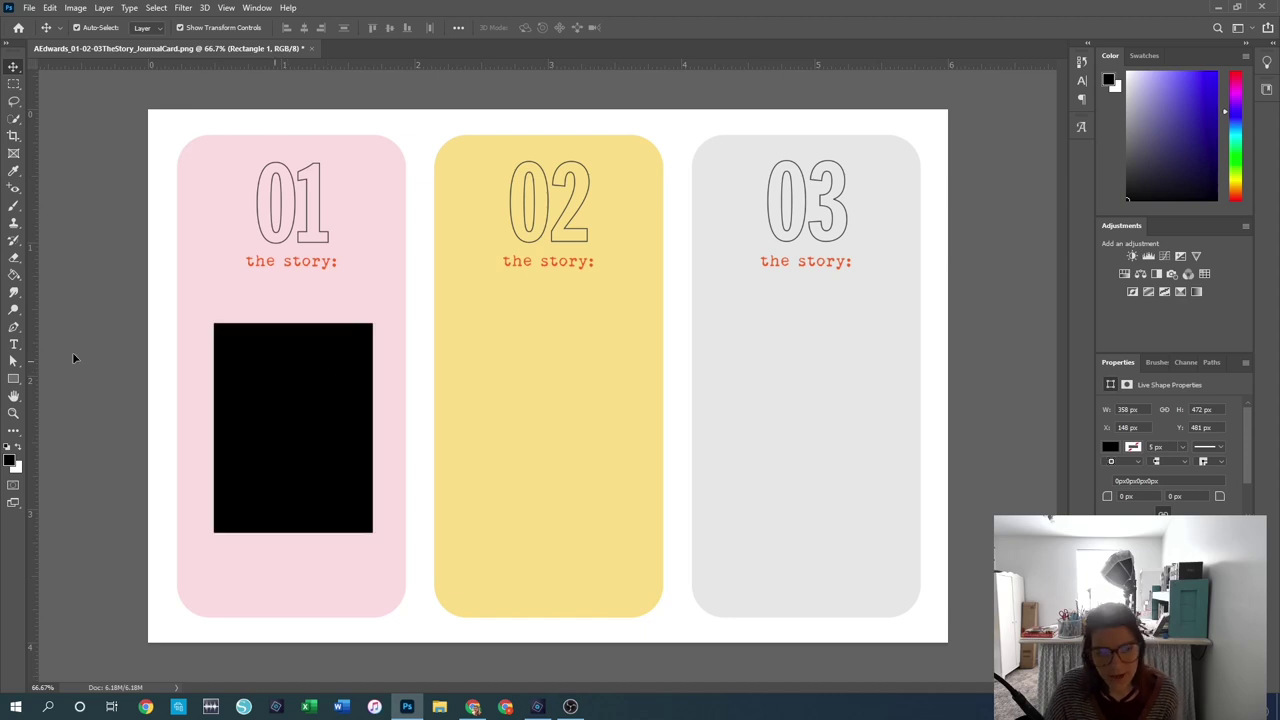
key(Delete)
Step: Create an exact-size rectangle 2 in wide by 3 in high
click(15, 380)
right_click(16, 381)
click(96, 373)
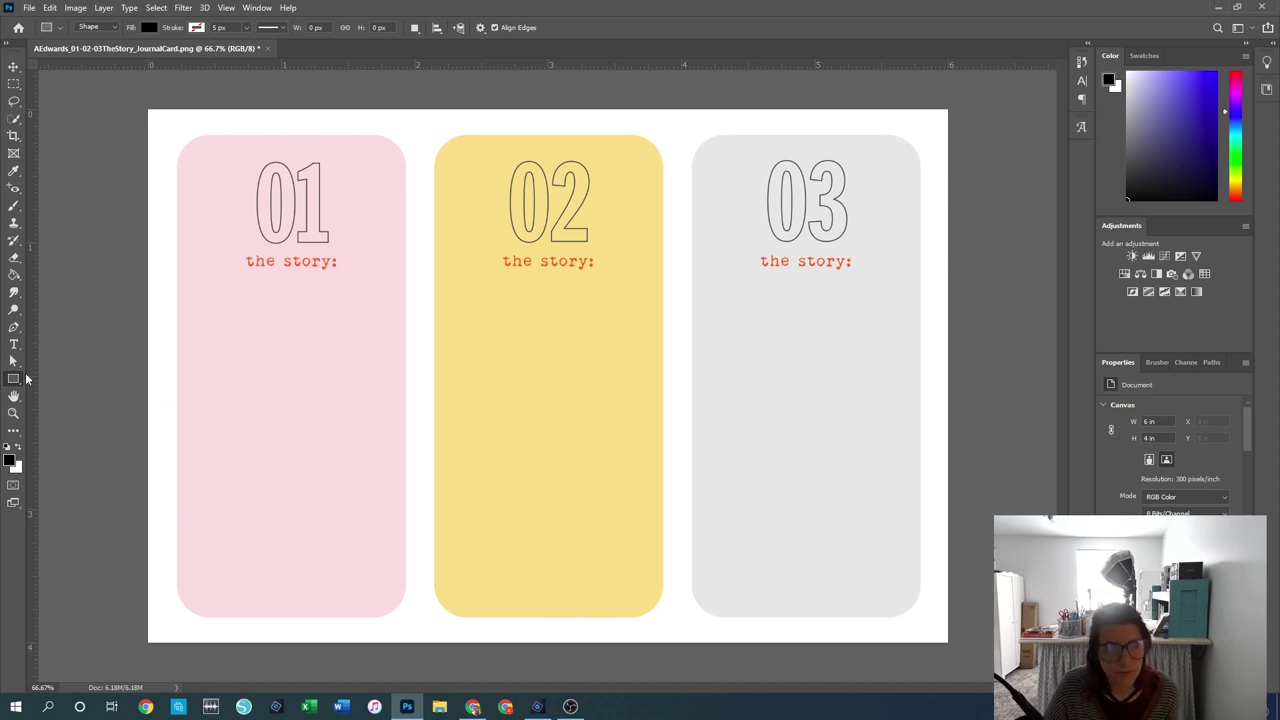
click(259, 386)
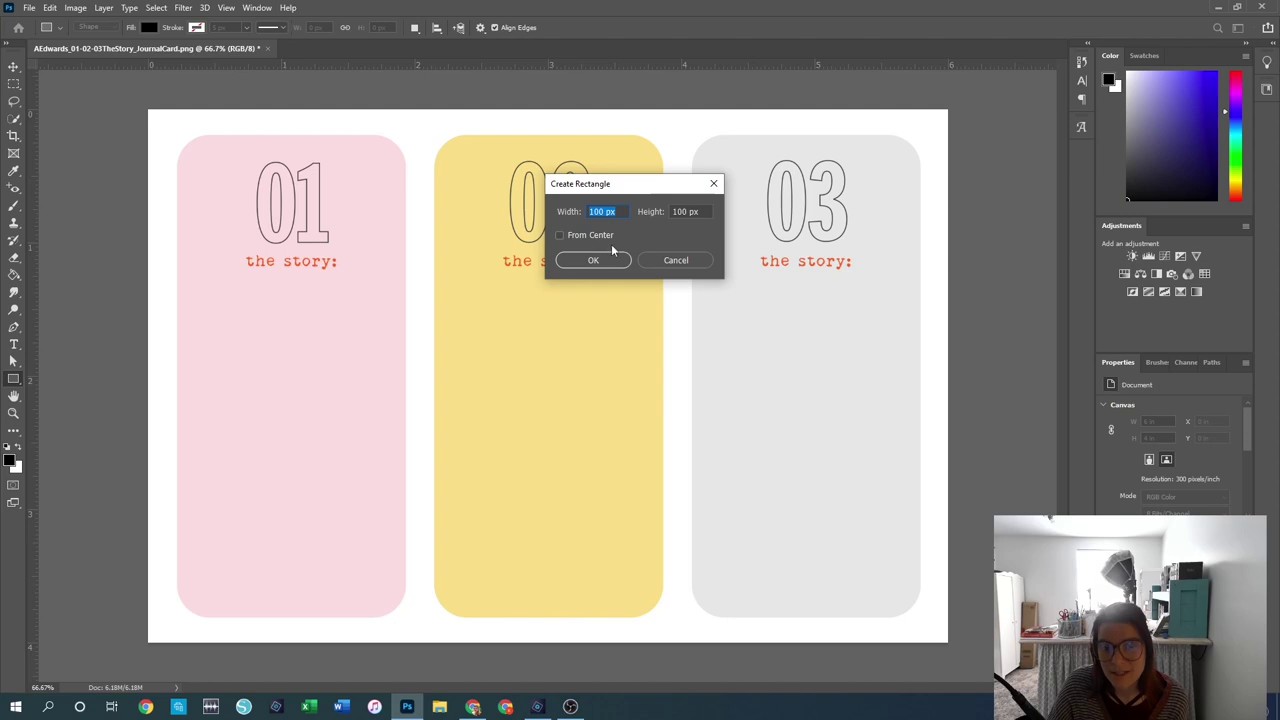
text(2 in)
key(Tab)
text(3)
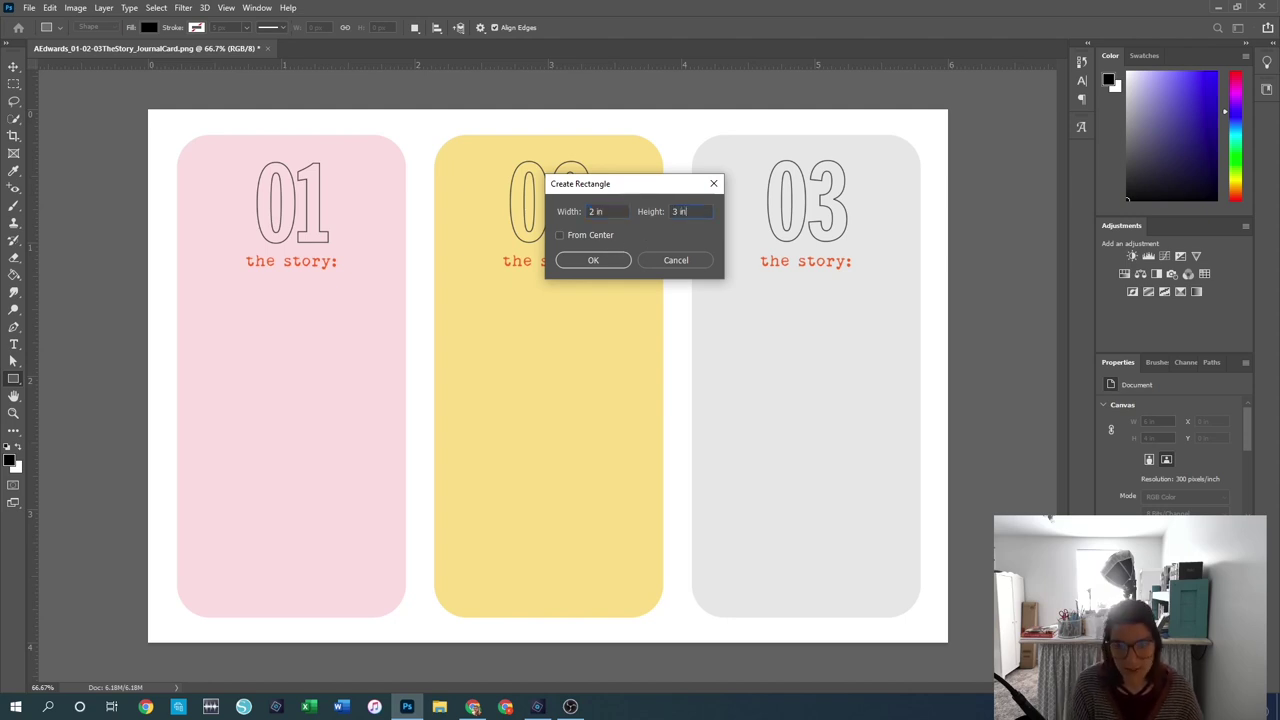
key(Return)
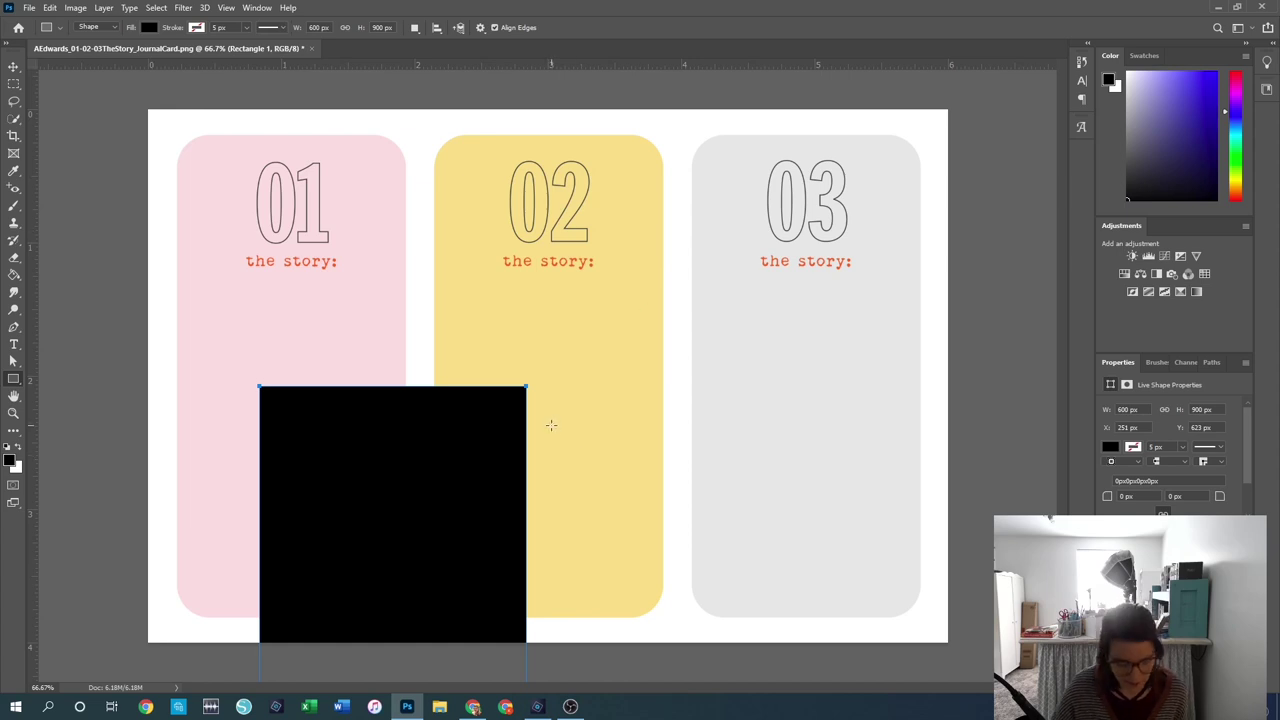
Step: Move the 2 by 3 inch rectangle up over the first two panels, then delete it
key(v)
drag(502, 532, 497, 340)
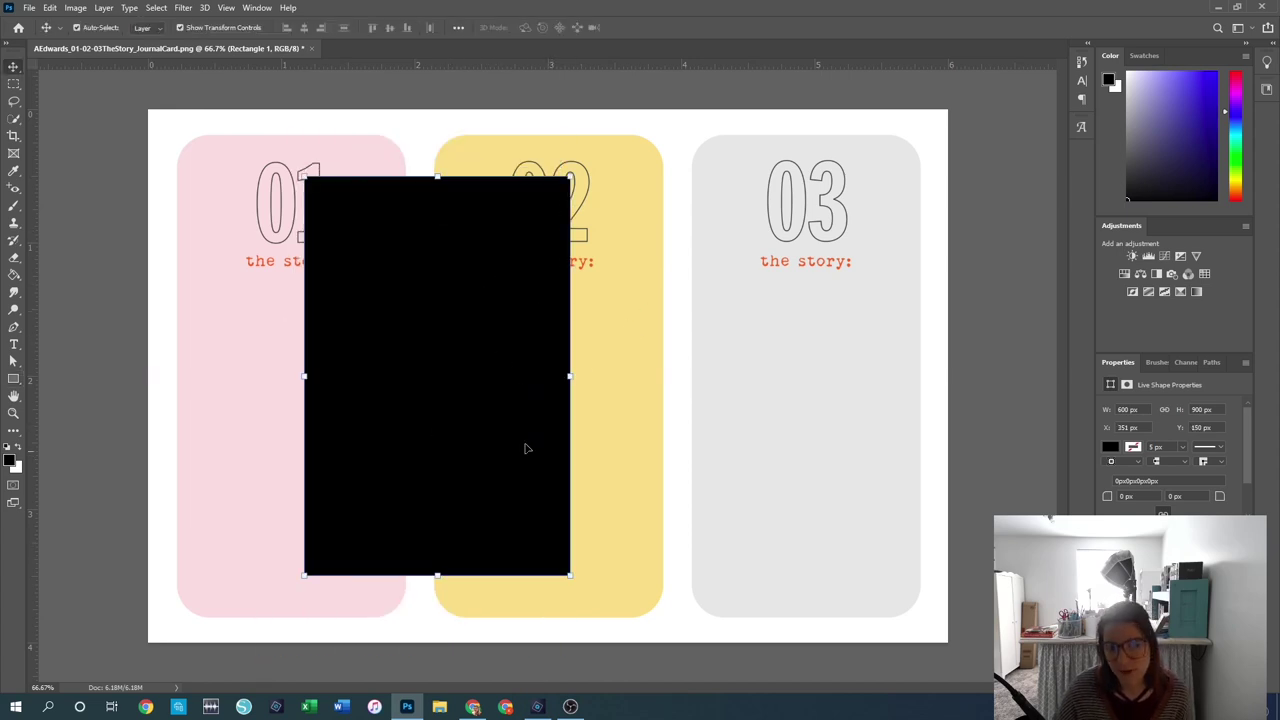
click(637, 363)
click(518, 368)
key(Delete)
Step: Choose the Ellipse Tool and click the yellow card for an exact-size ellipse
click(13, 379)
click(70, 404)
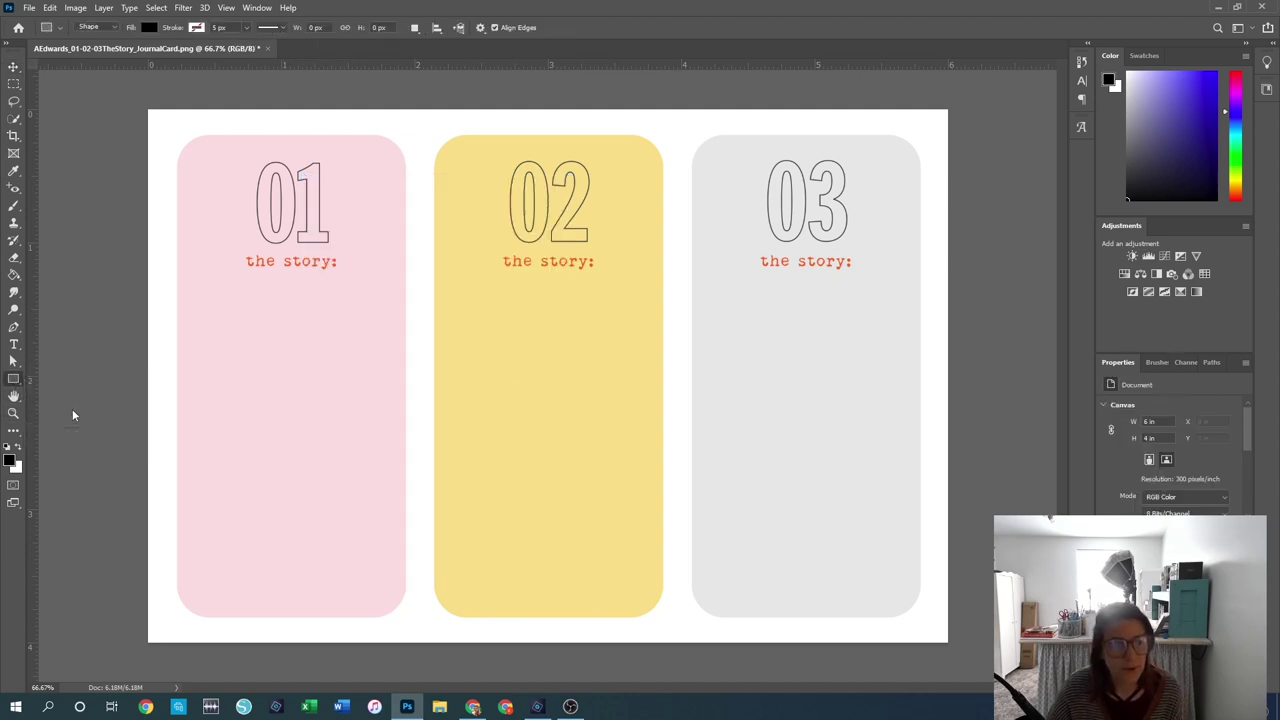
click(519, 393)
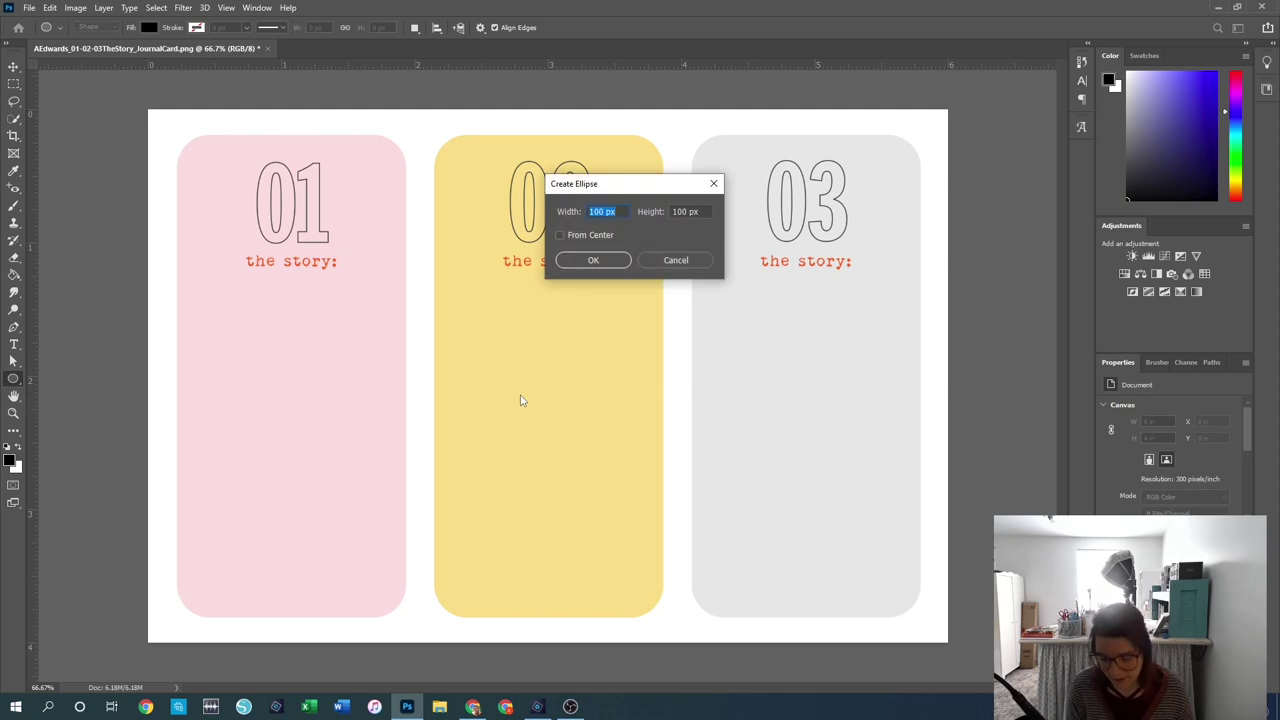
Step: Create a 1 in by 1 in black circle on the yellow card
text(1 in)
key(Tab)
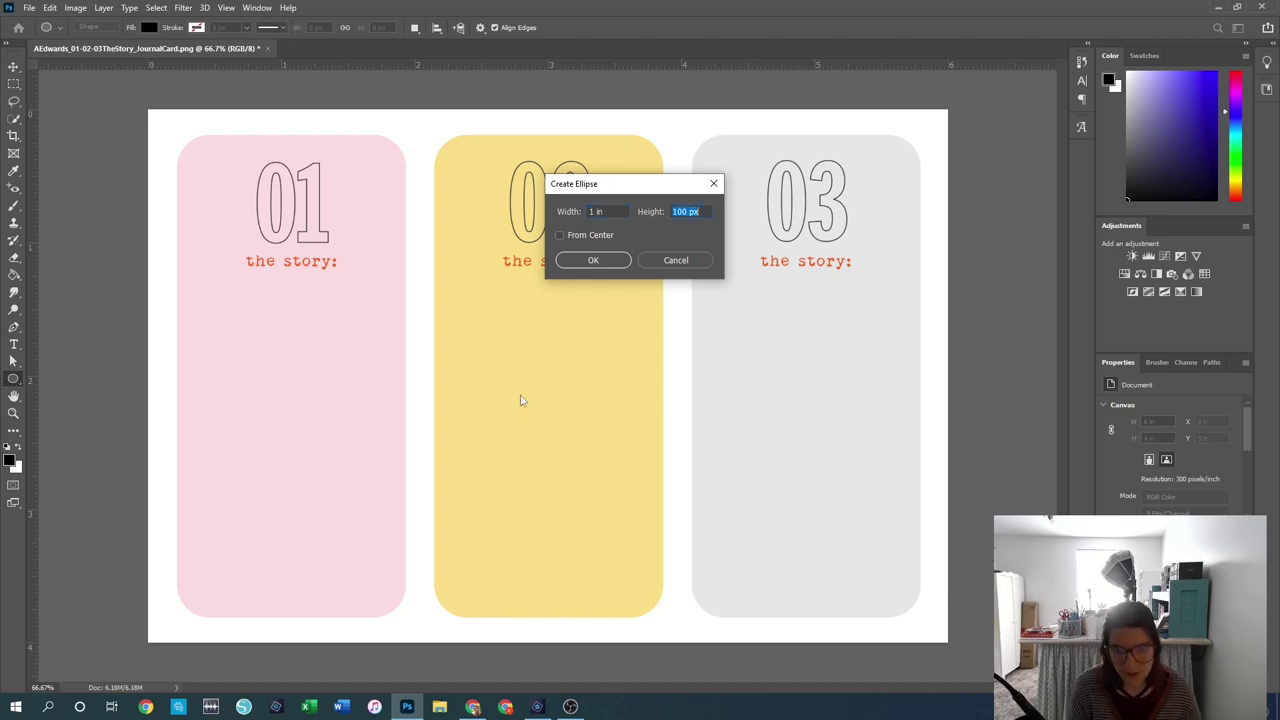
text(1 in)
key(Return)
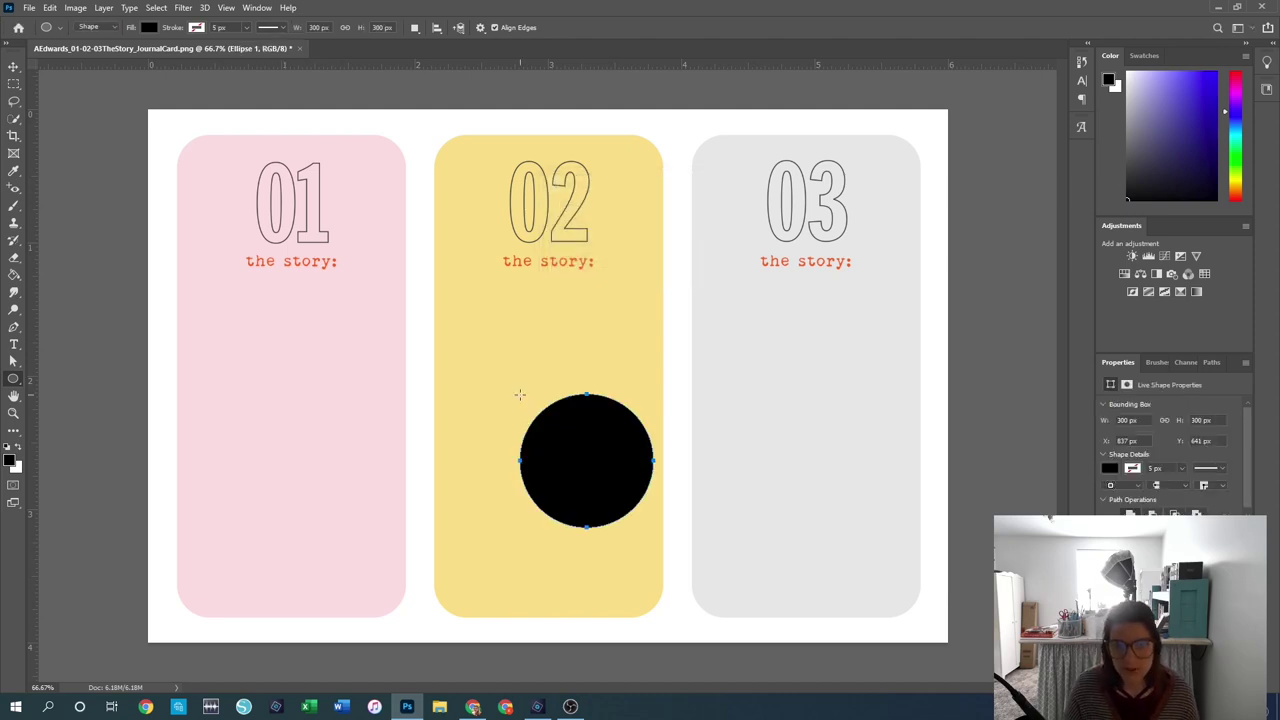
Step: Move the test circle up and left, delete it, and select the Hand tool
key(v)
drag(586, 460, 575, 395)
key(Delete)
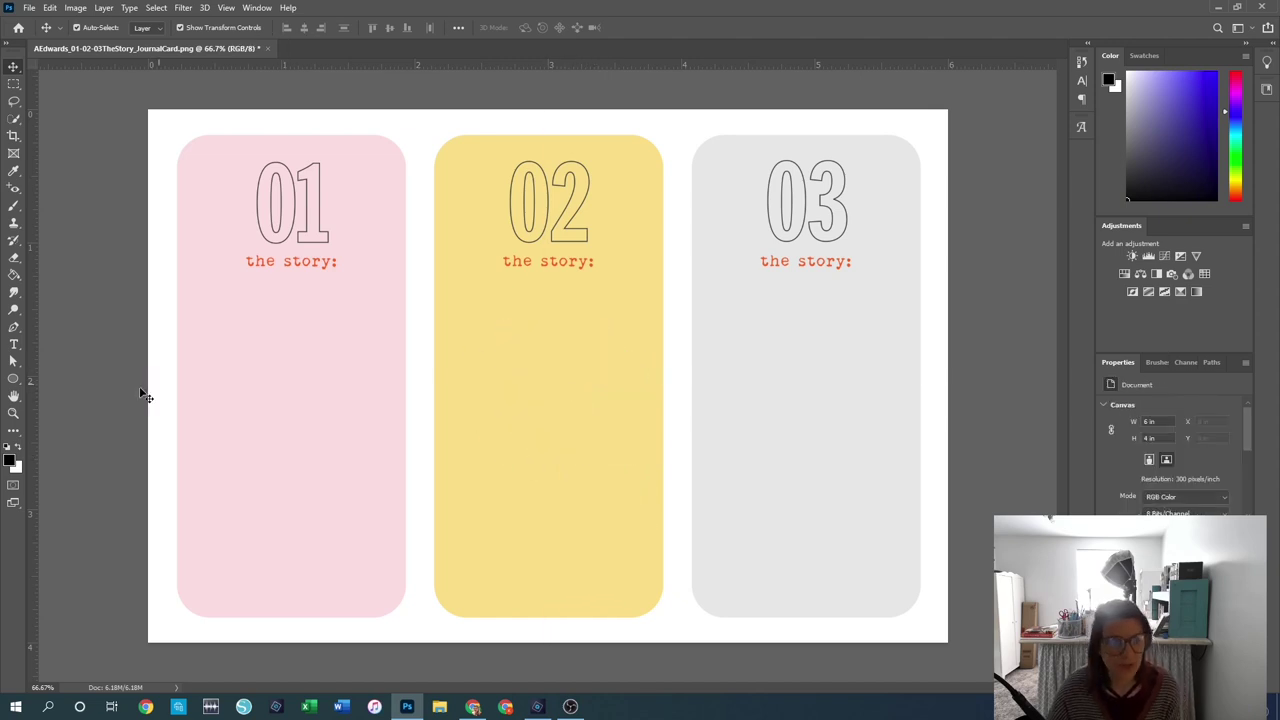
click(13, 397)
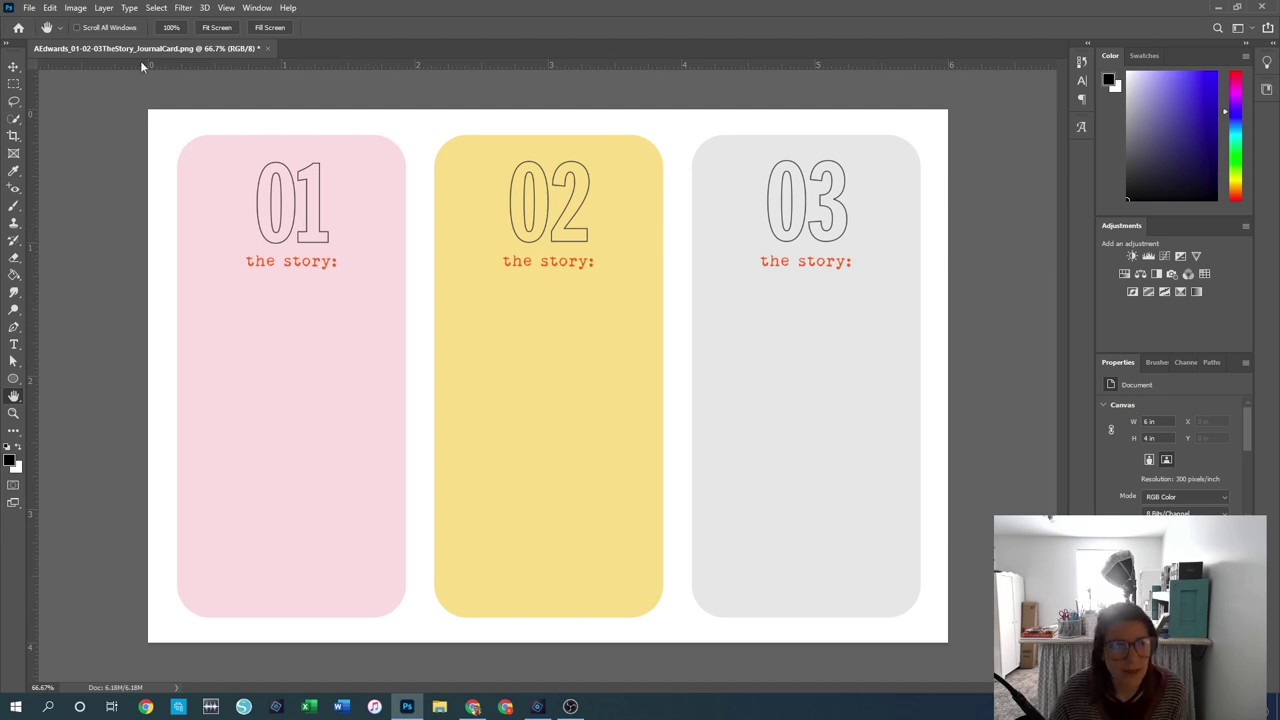
Step: With the Zoom tool, zoom into the yellow card to 100%, then Alt-click to zoom back out
click(13, 413)
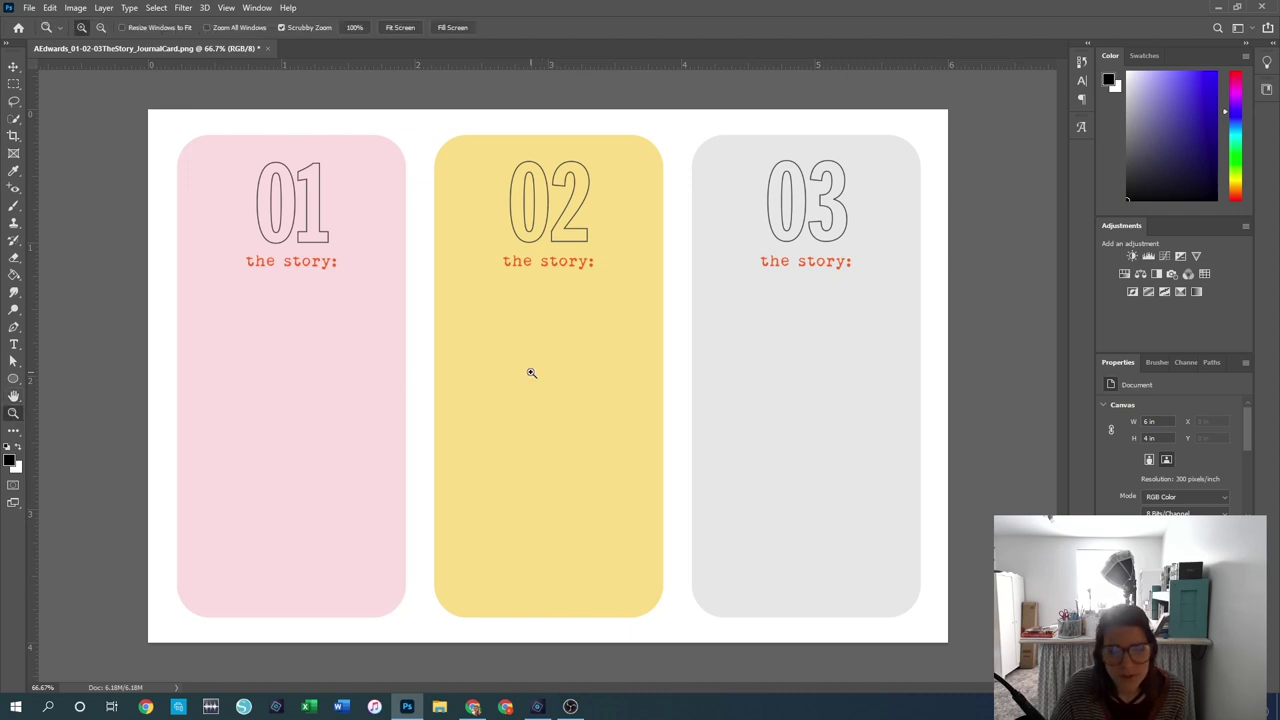
click(610, 329)
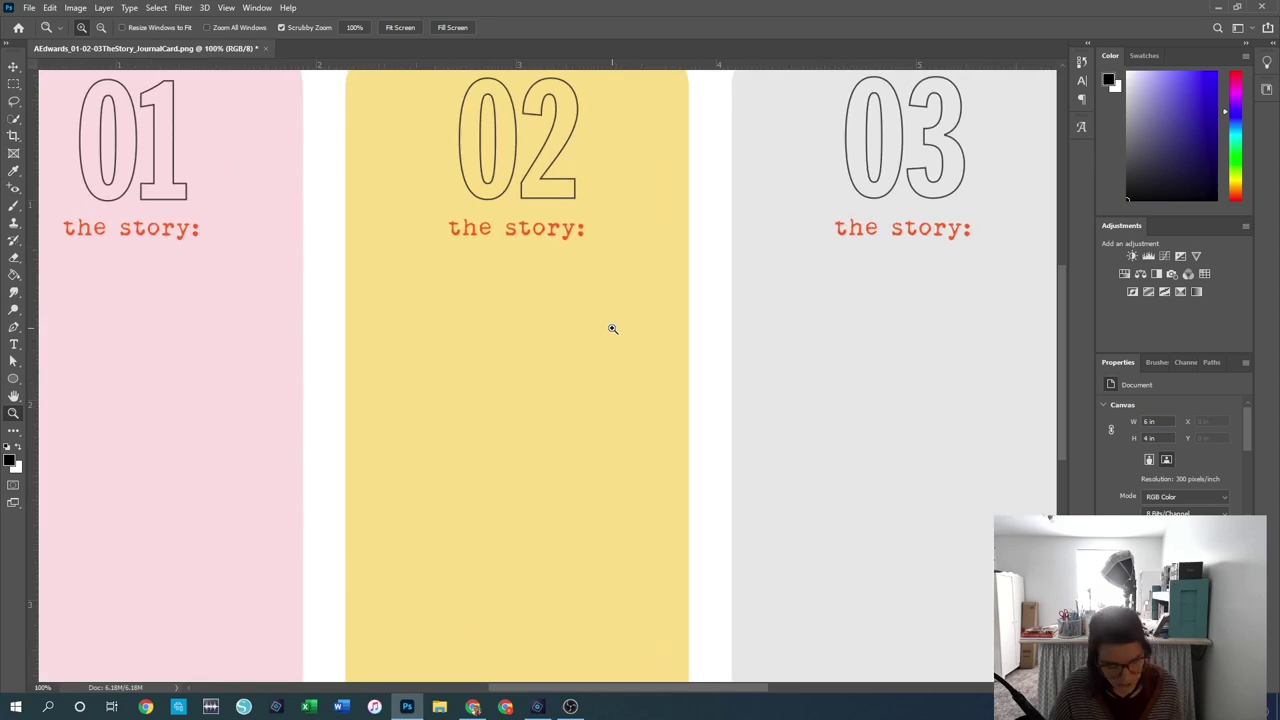
key(alt)
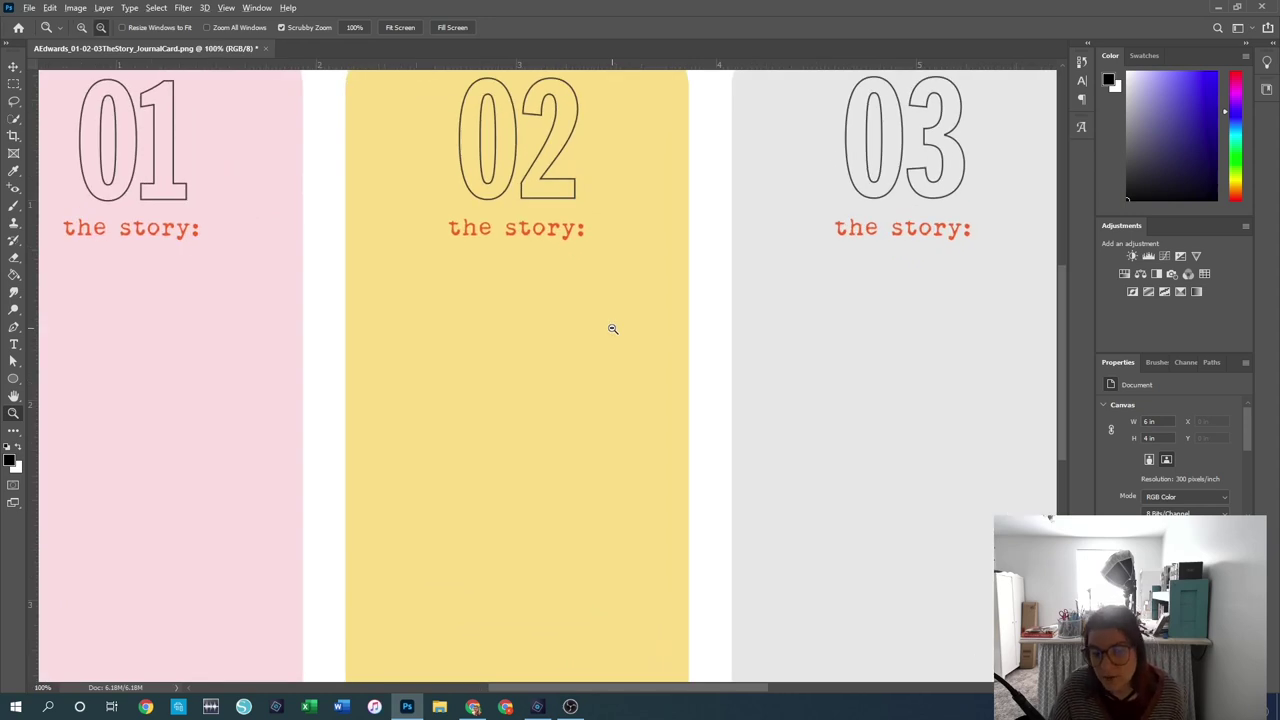
alt+click(612, 328)
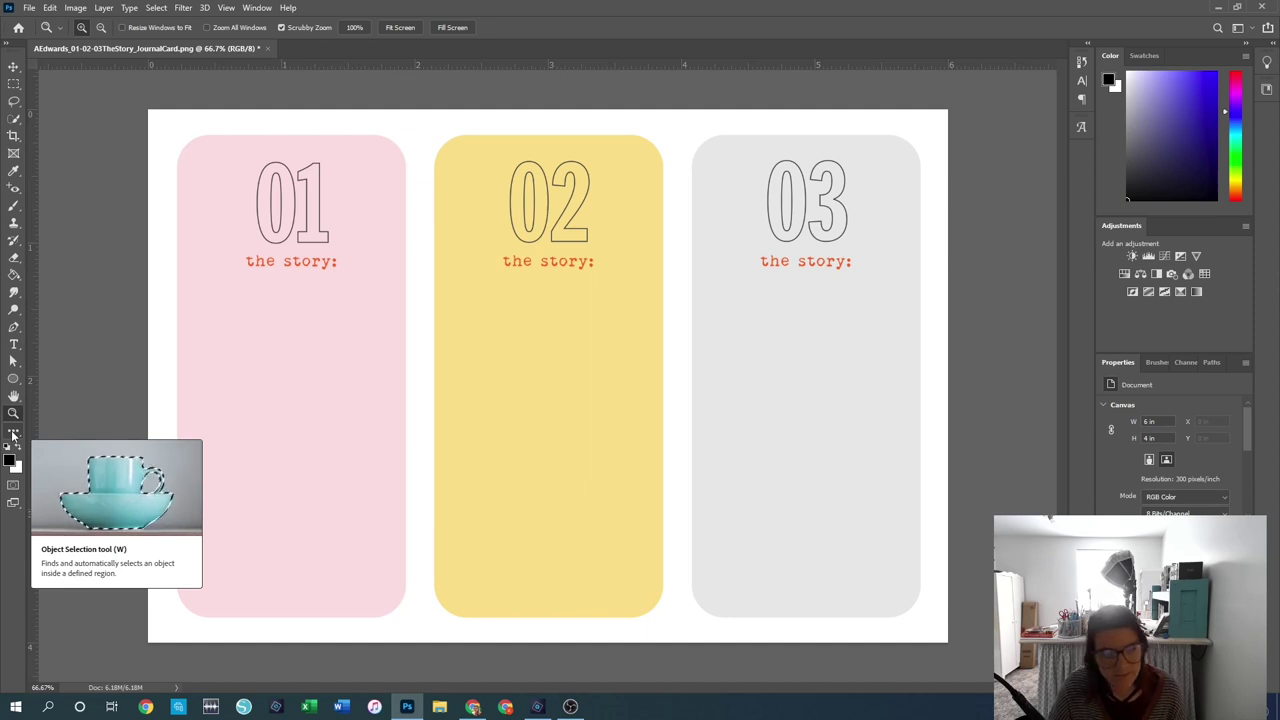
Step: Select the Object Selection tool and reveal its tool group flyout with Edit Toolbar
click(13, 433)
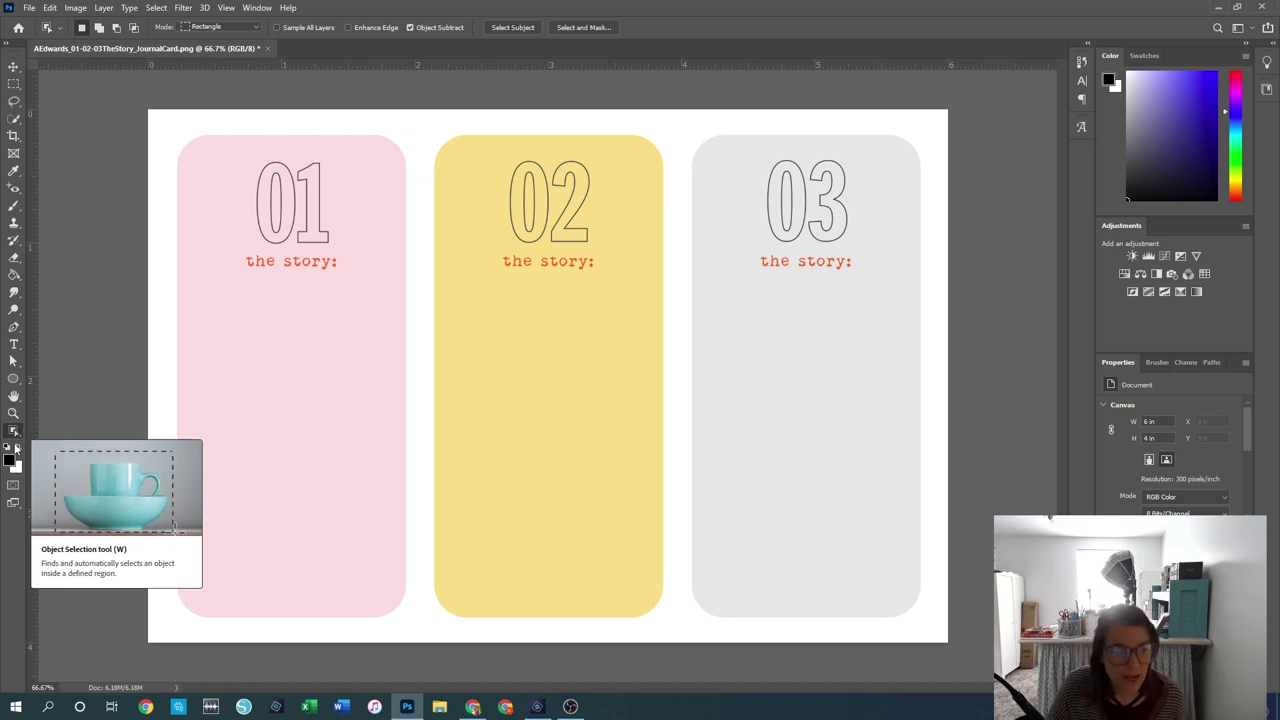
click(20, 440)
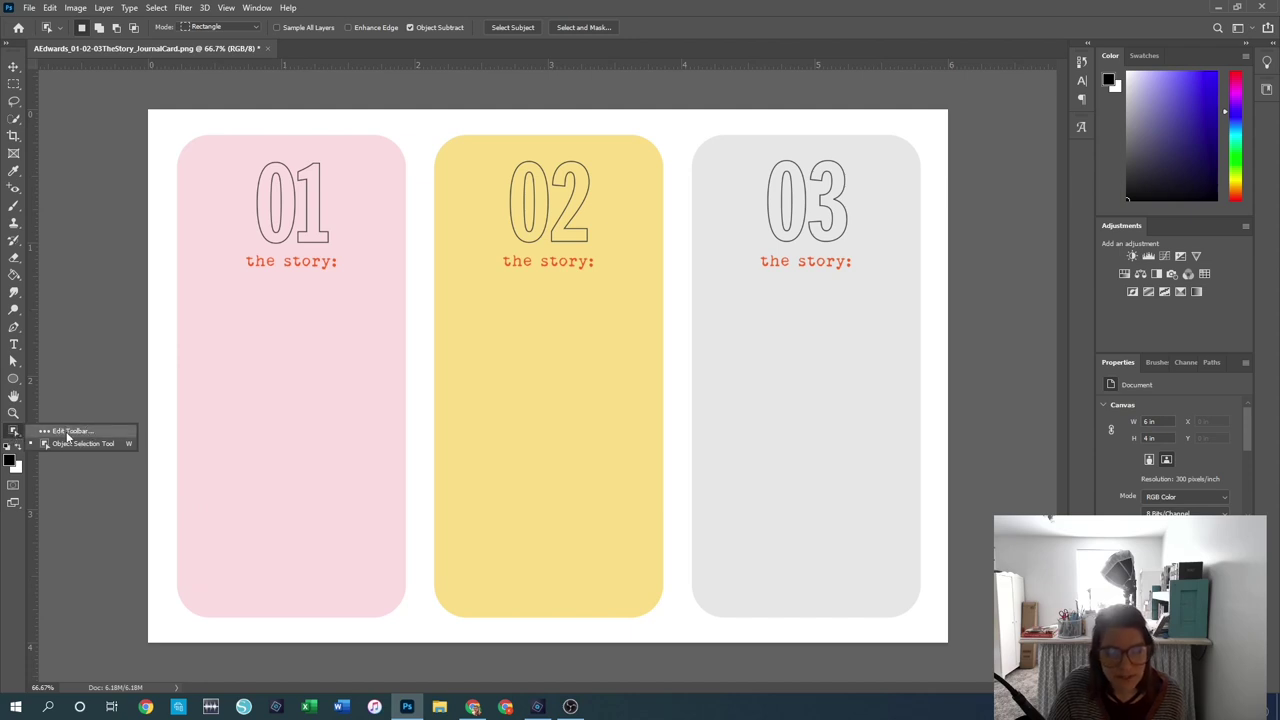
click(68, 431)
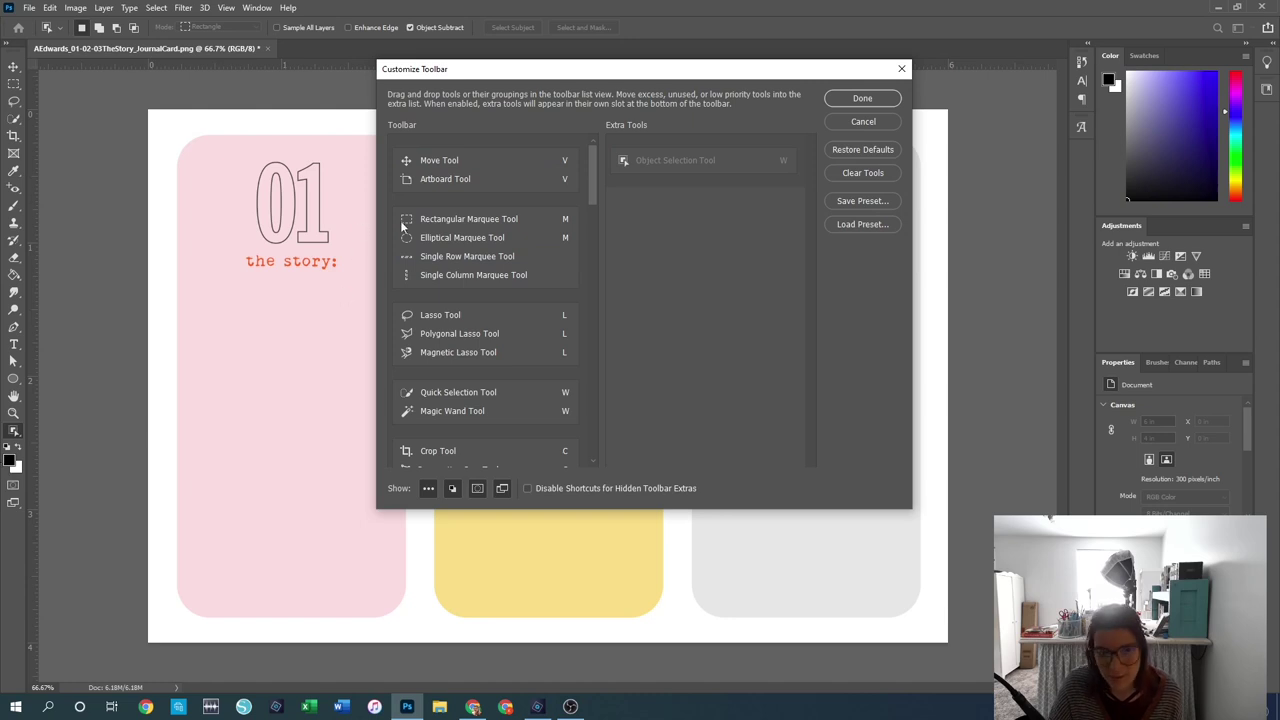
scroll(465, 338, down, 4)
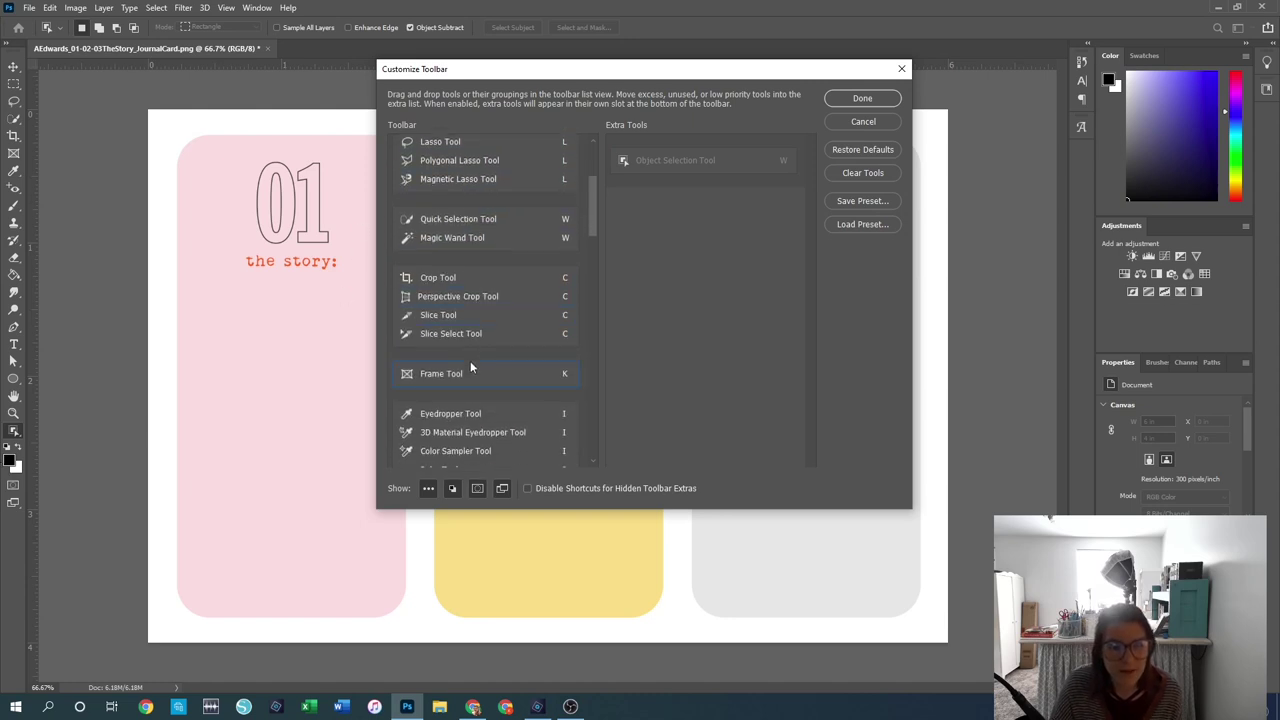
drag(456, 373, 715, 287)
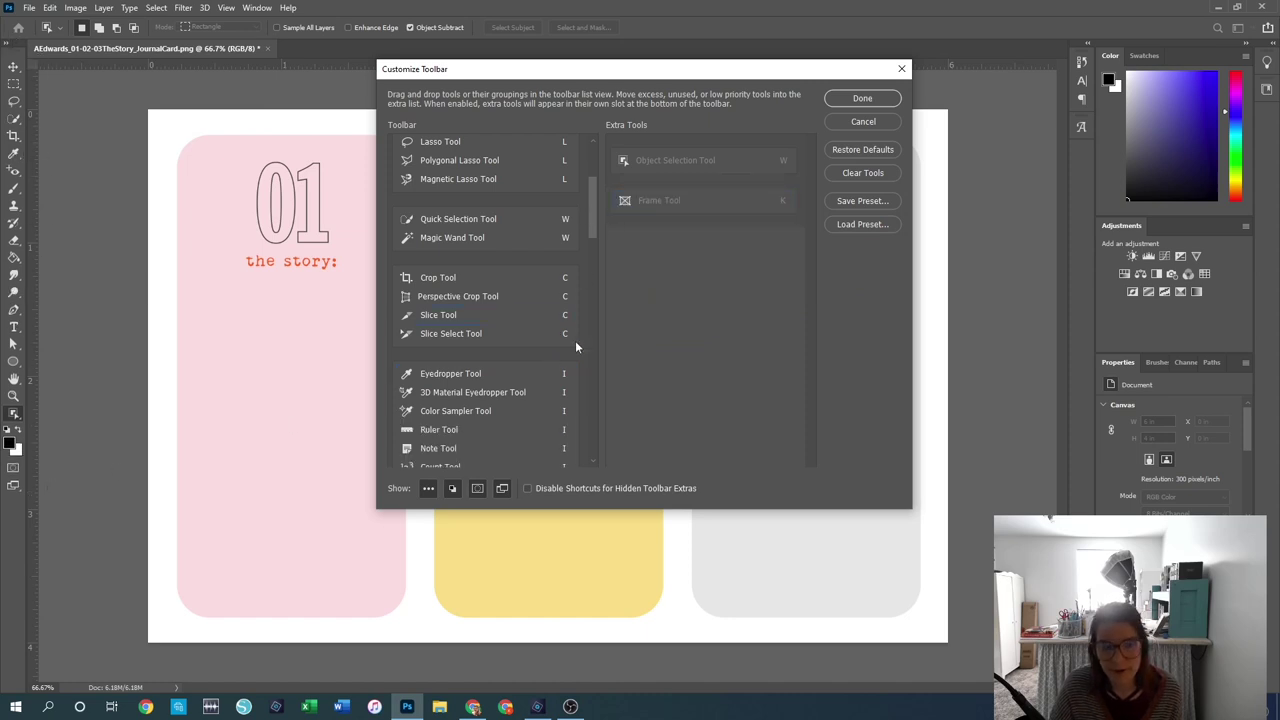
click(901, 68)
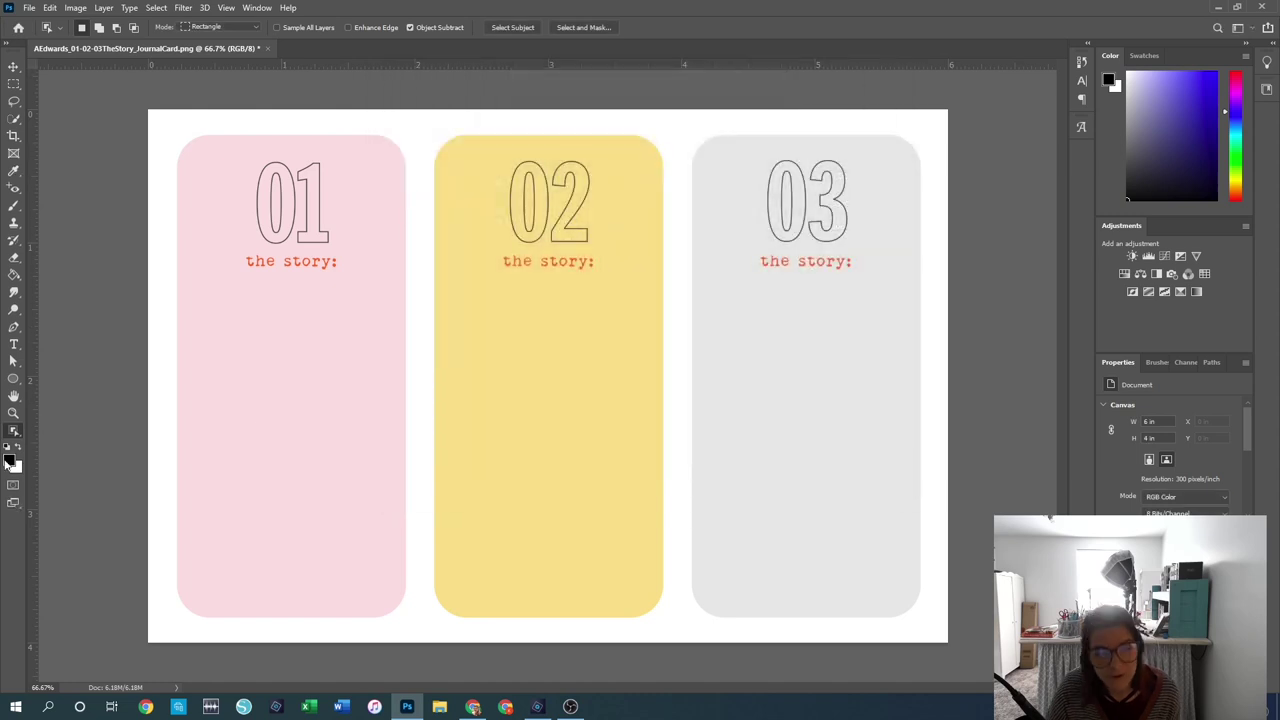
right_click(22, 436)
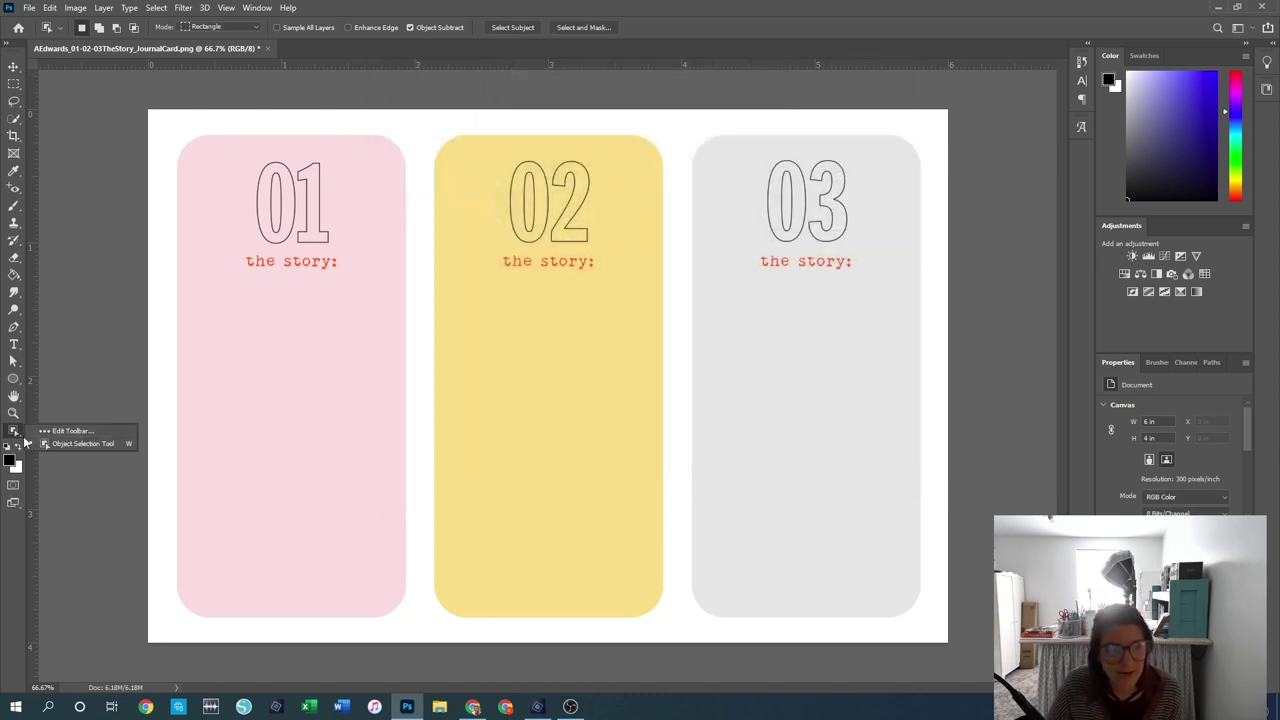
click(61, 437)
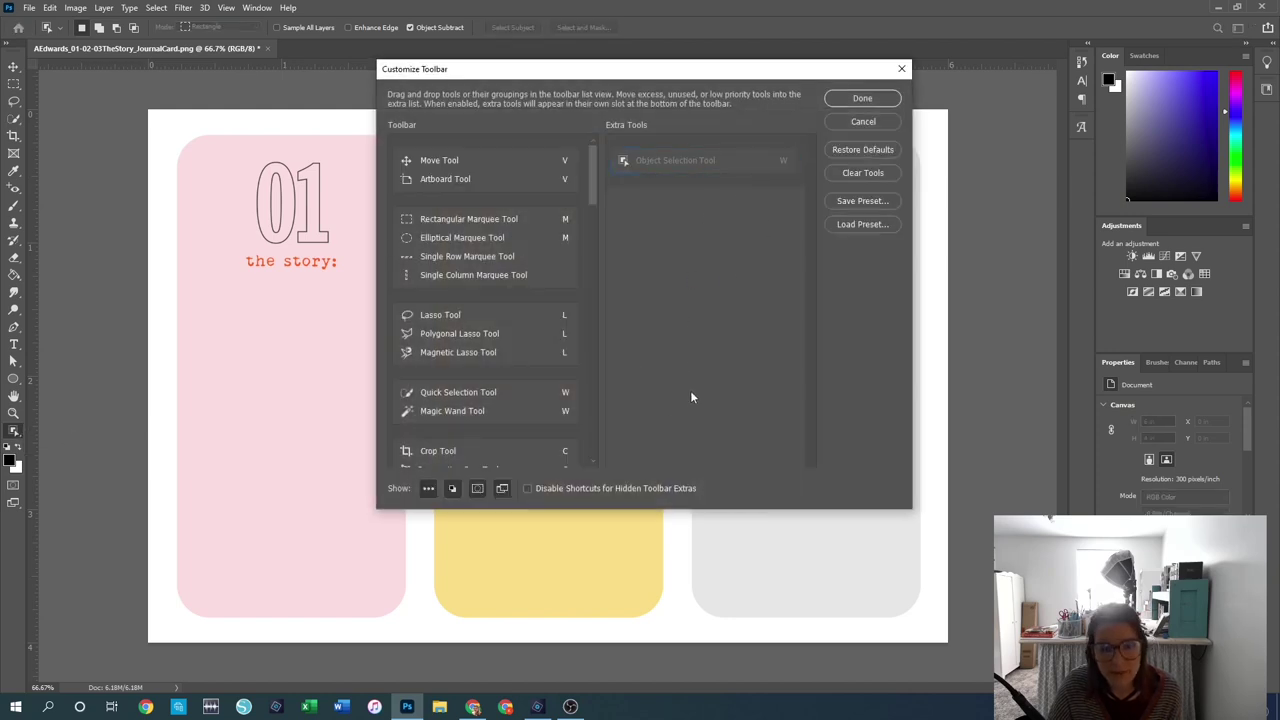
click(901, 68)
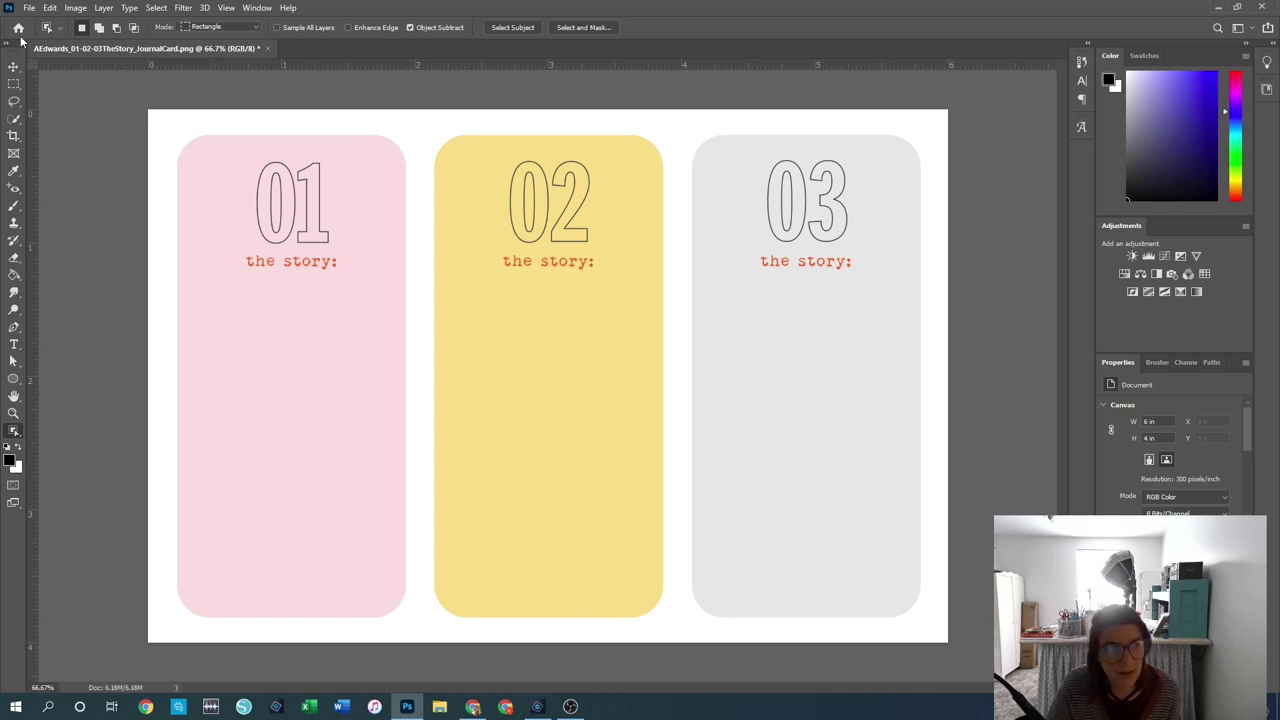
Step: With the Move tool active, toggle Quick Mask on and off and close Screen Mode choices unchanged
key(v)
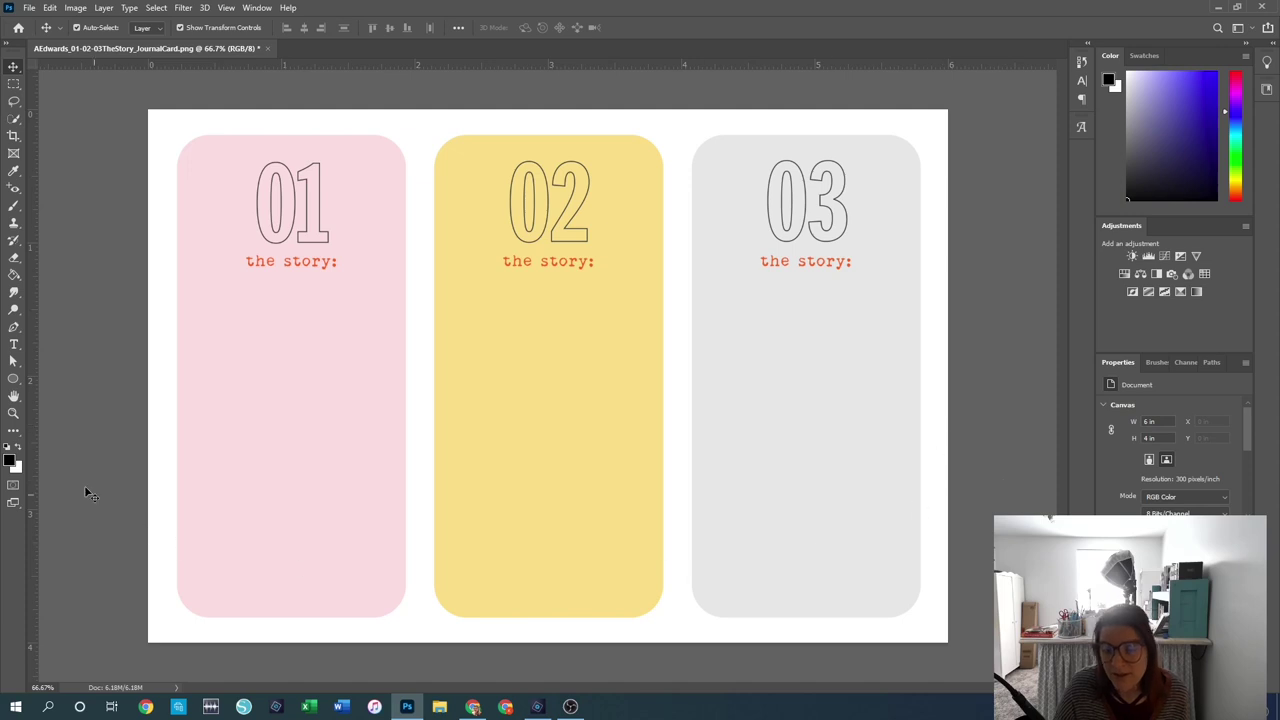
click(13, 488)
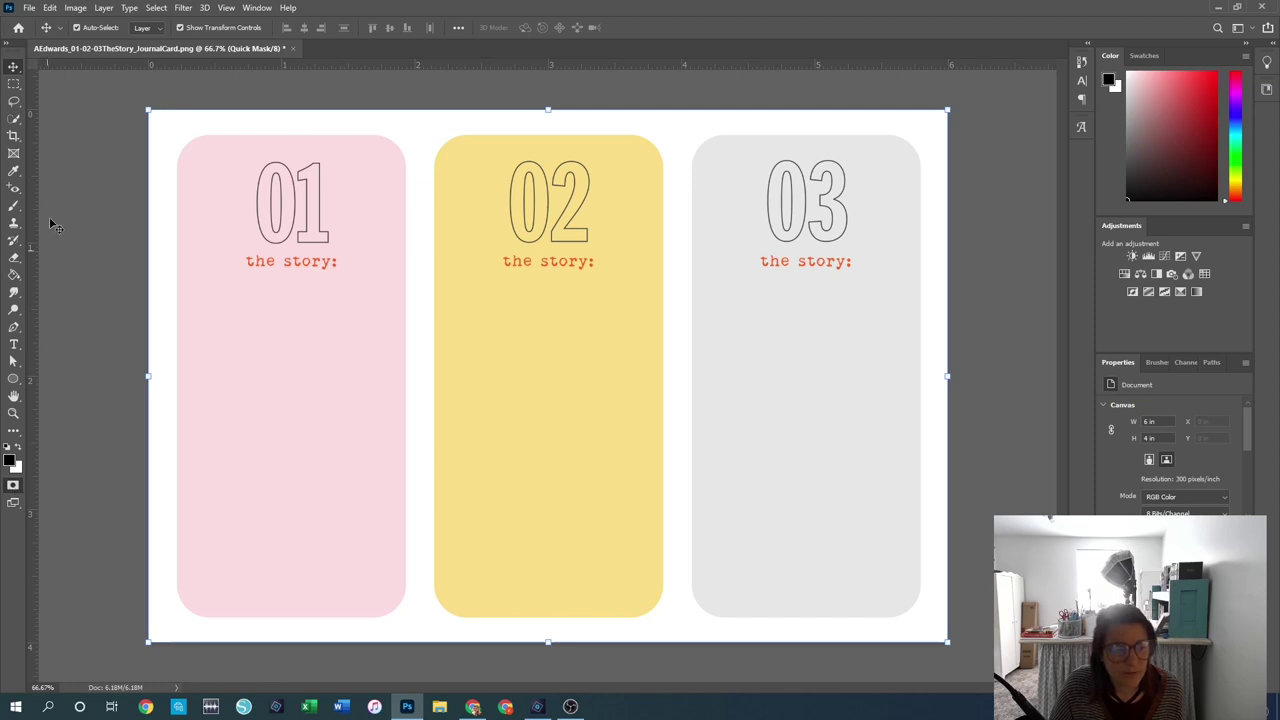
click(10, 487)
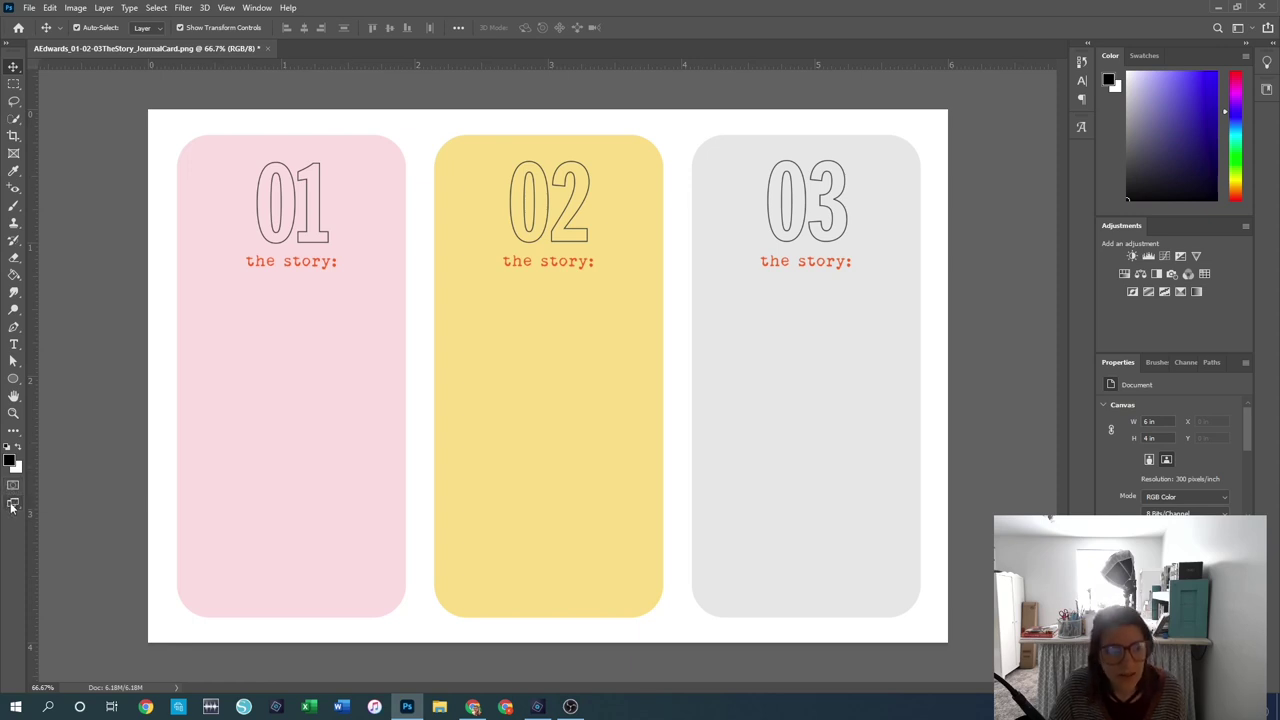
click(12, 505)
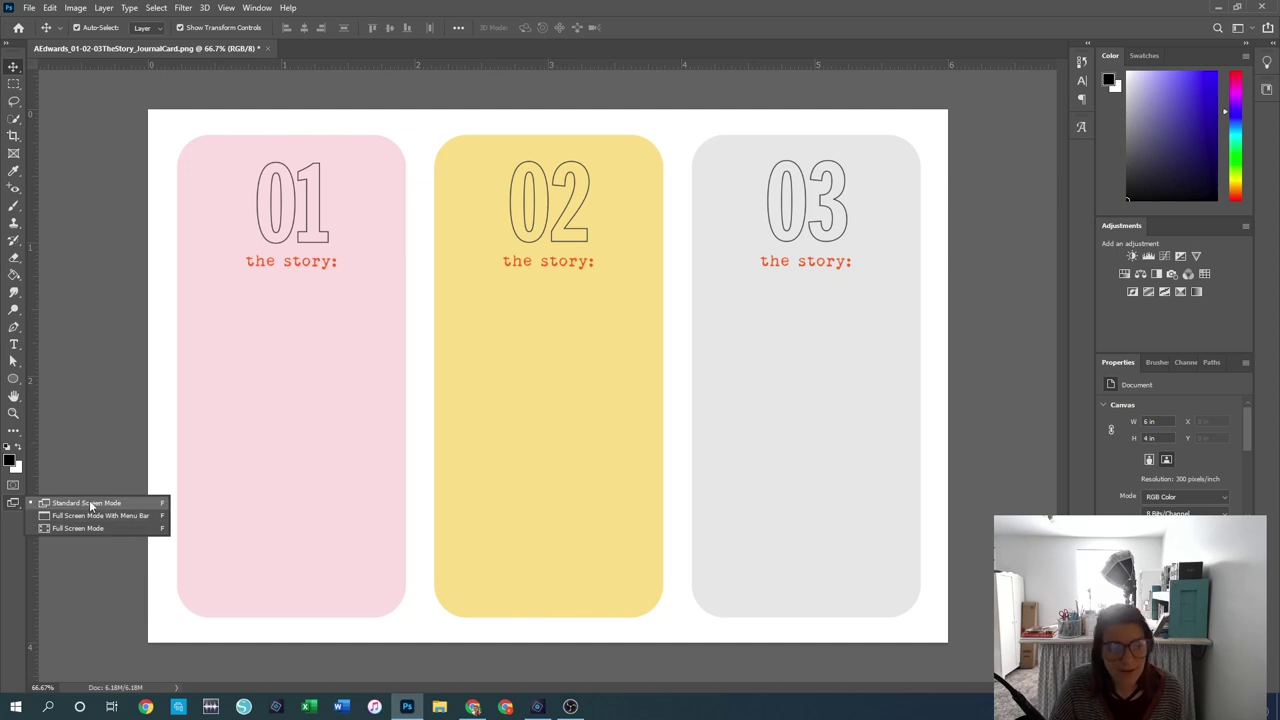
click(82, 374)
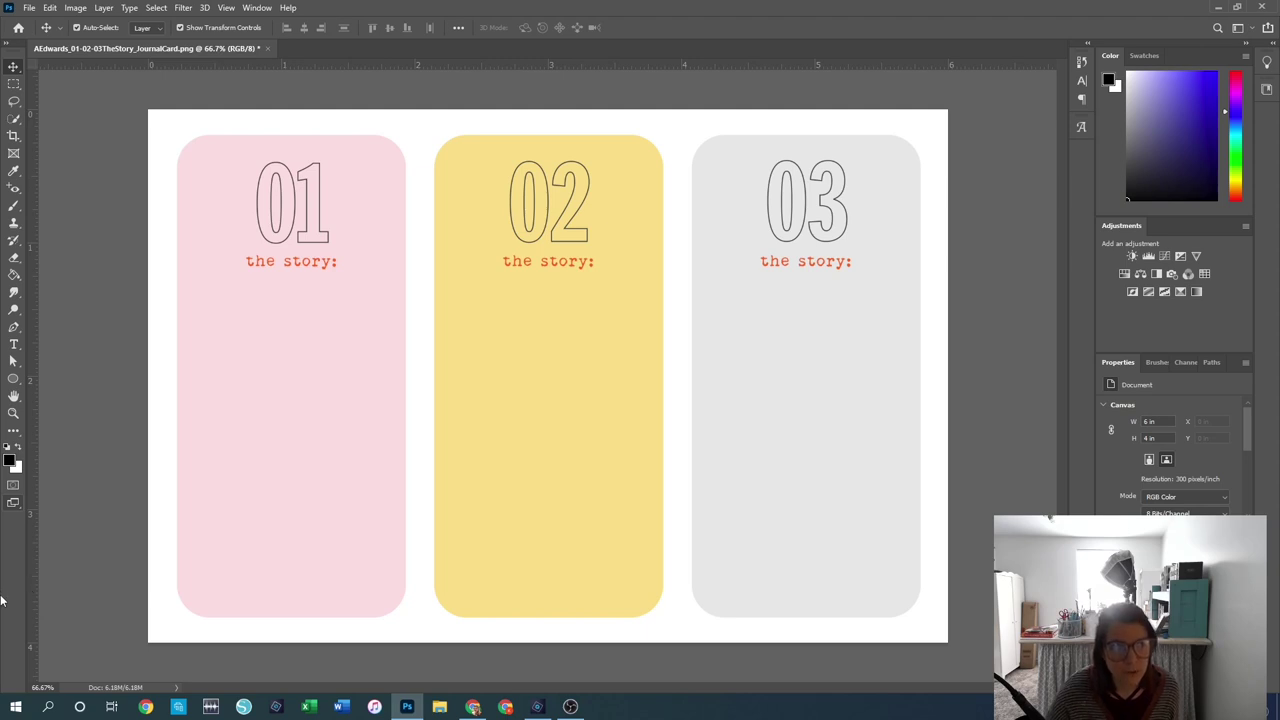
click(13, 118)
click(62, 130)
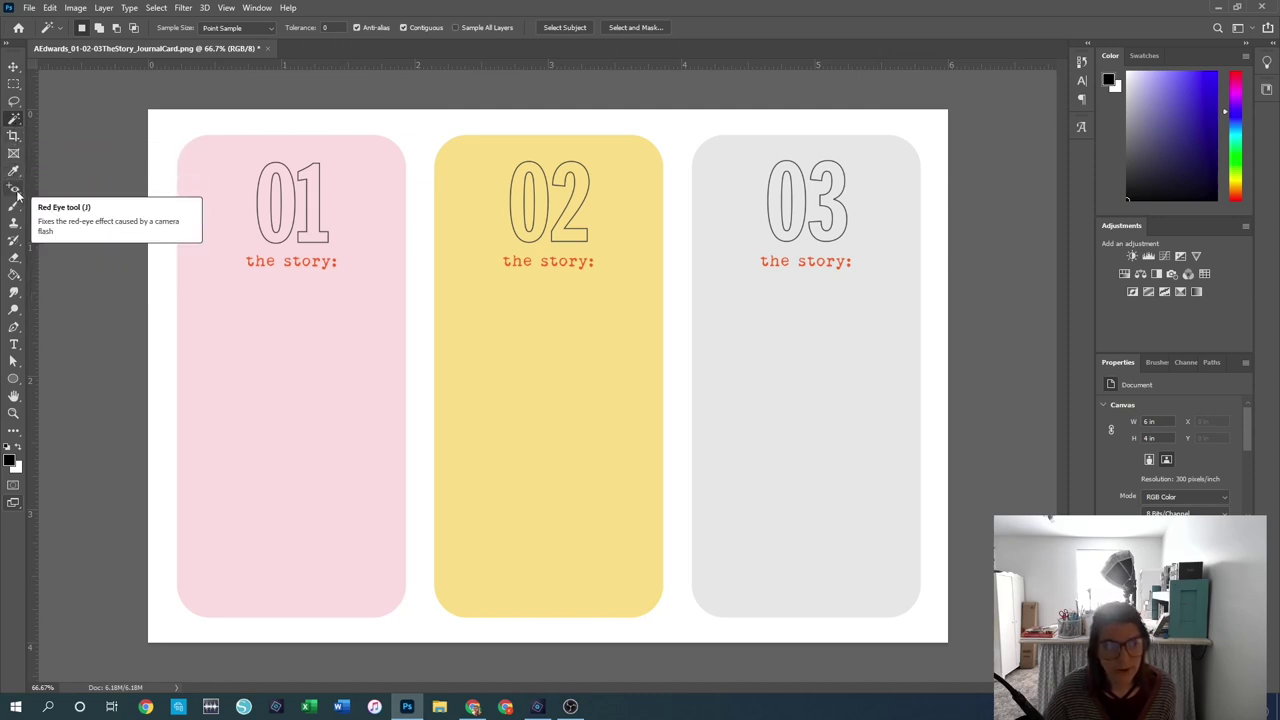
click(13, 309)
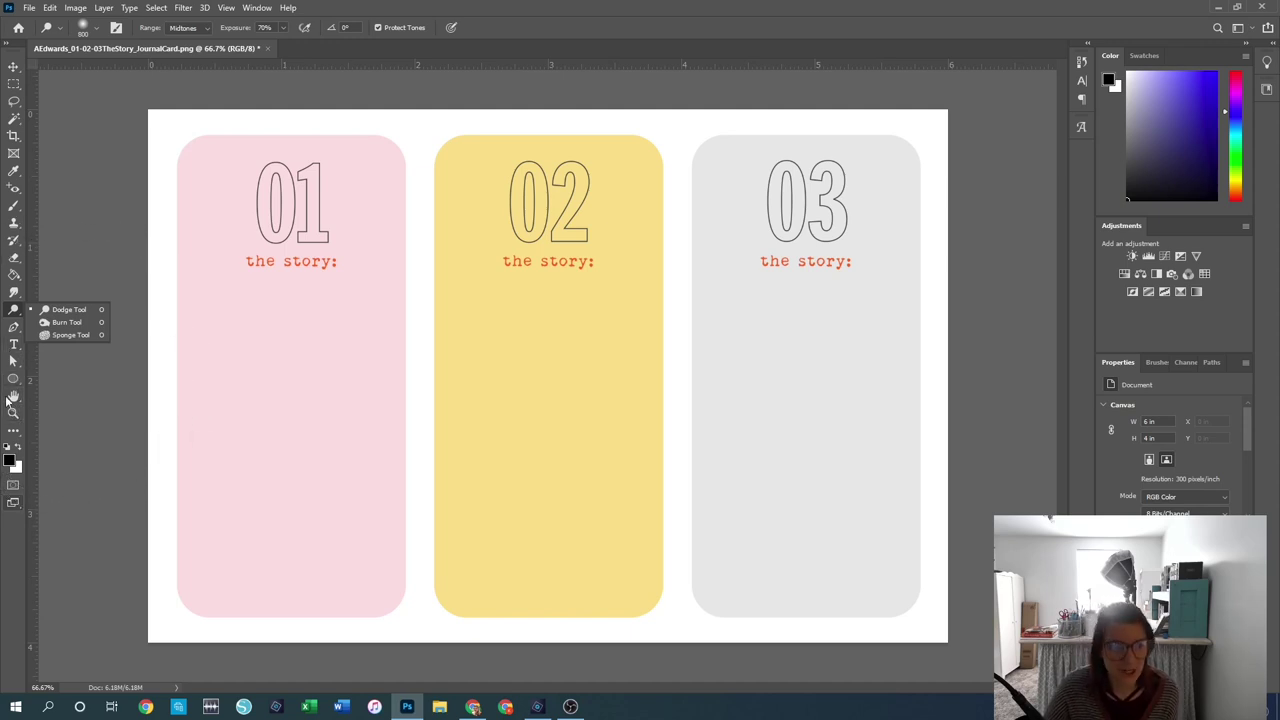
click(13, 66)
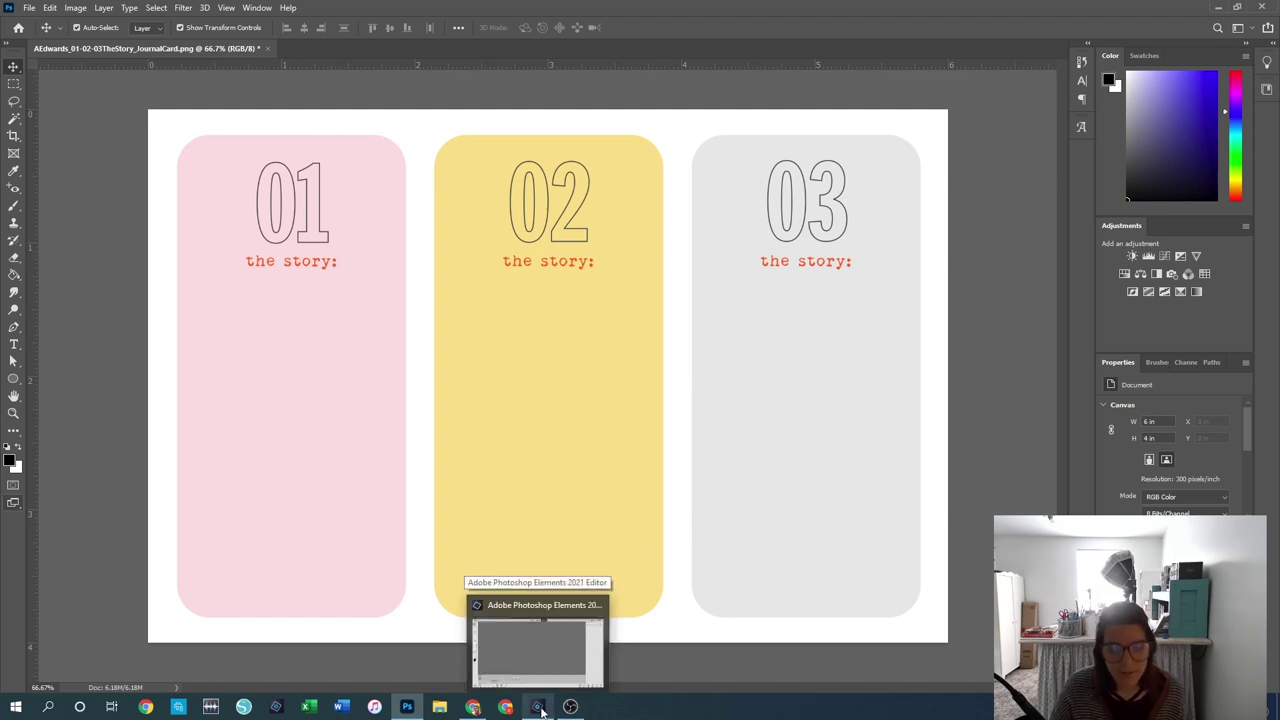
Step: Bring Photoshop Elements to the front and try its Hand, Move and Rectangular Marquee tools
click(551, 663)
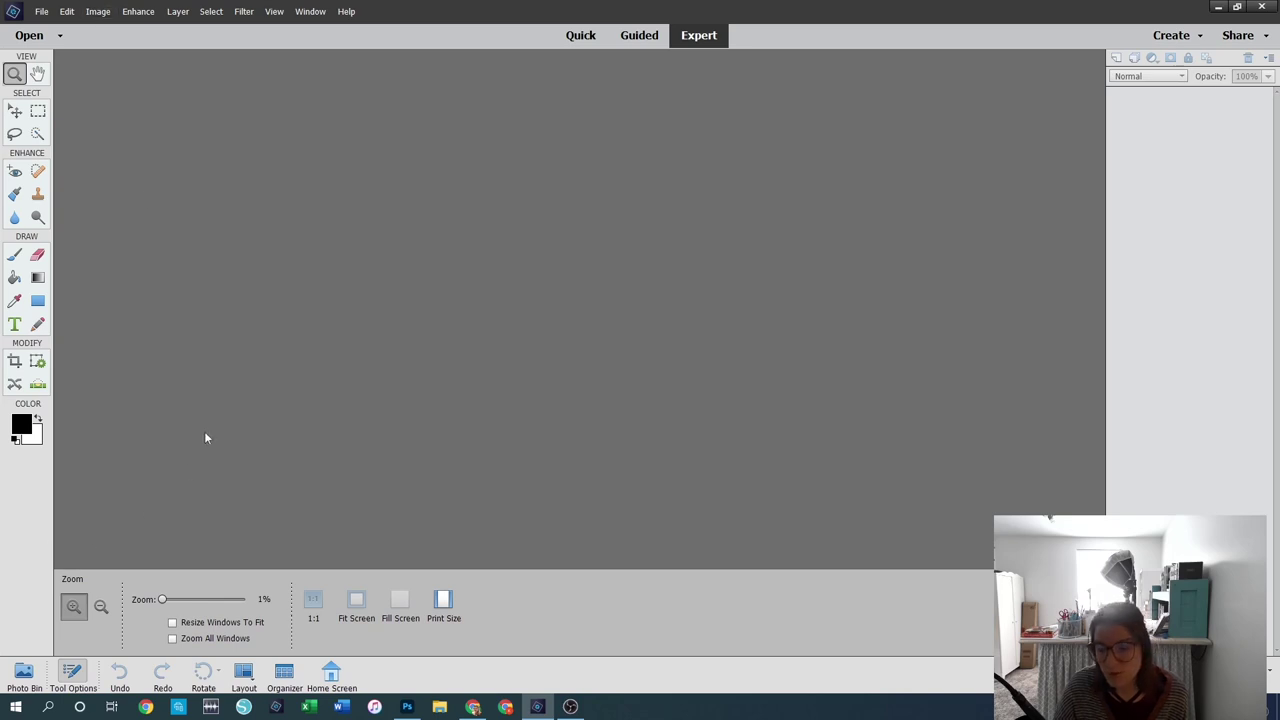
click(38, 75)
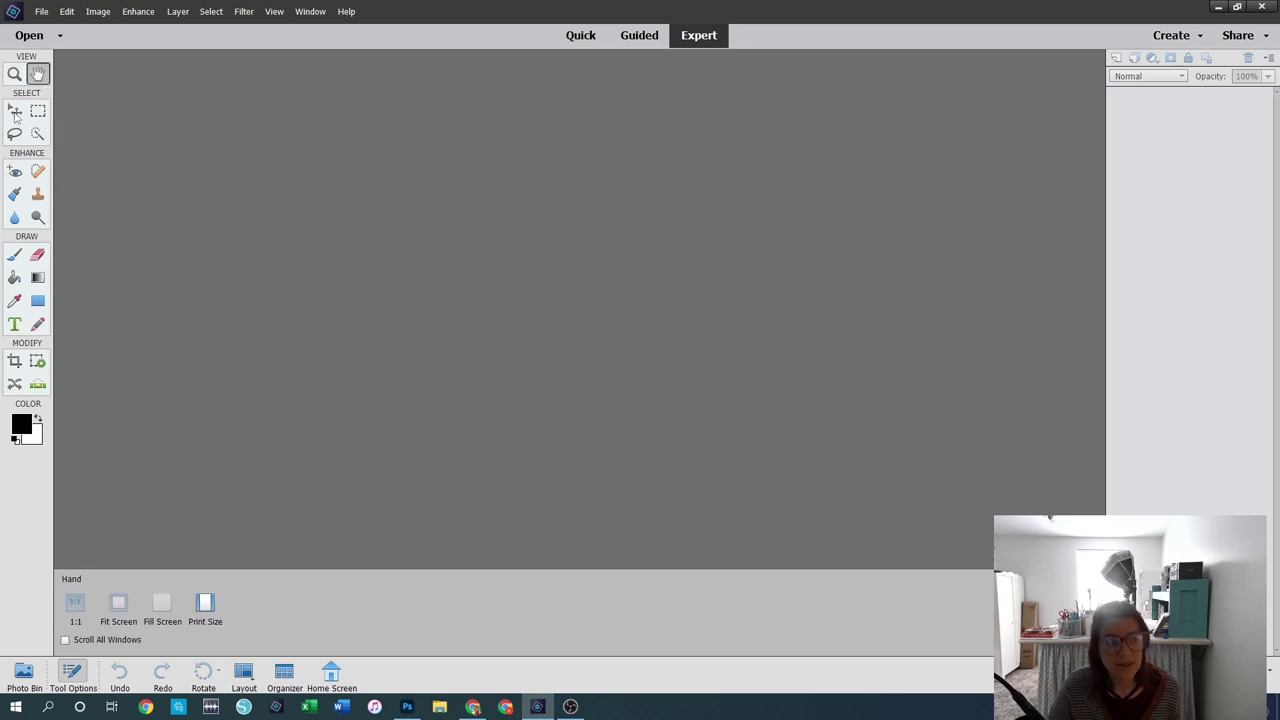
click(15, 112)
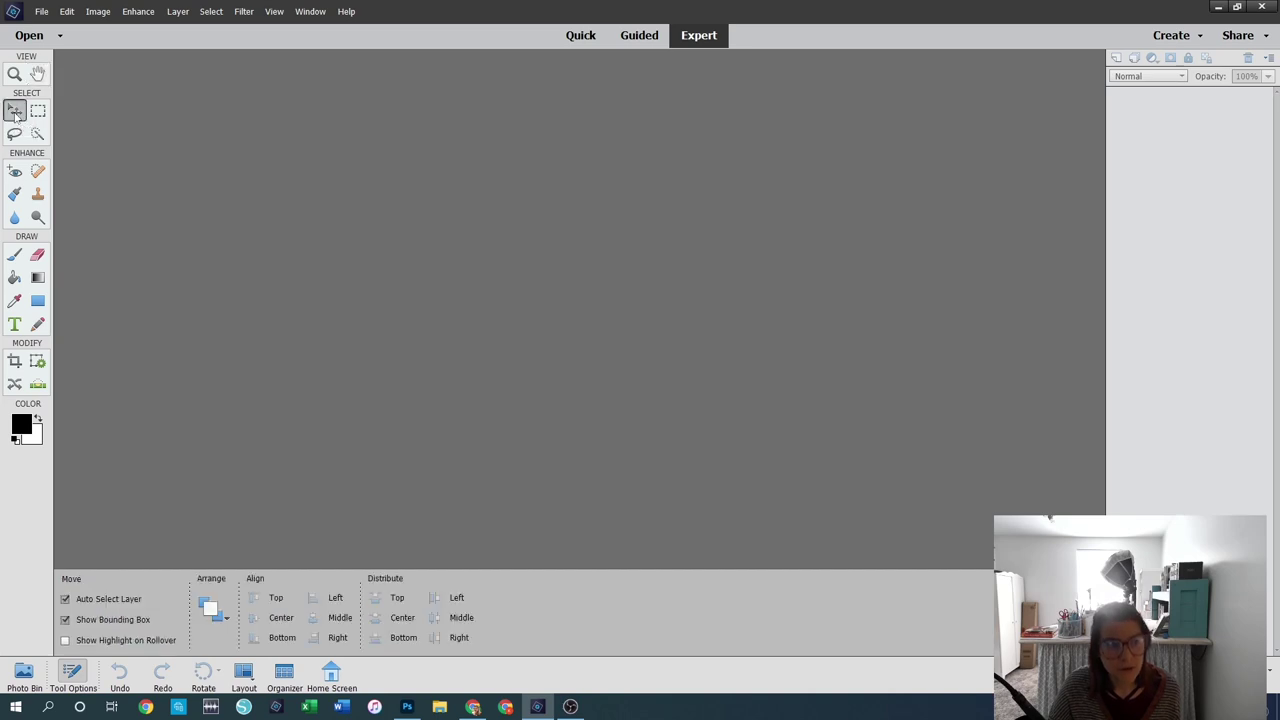
click(41, 113)
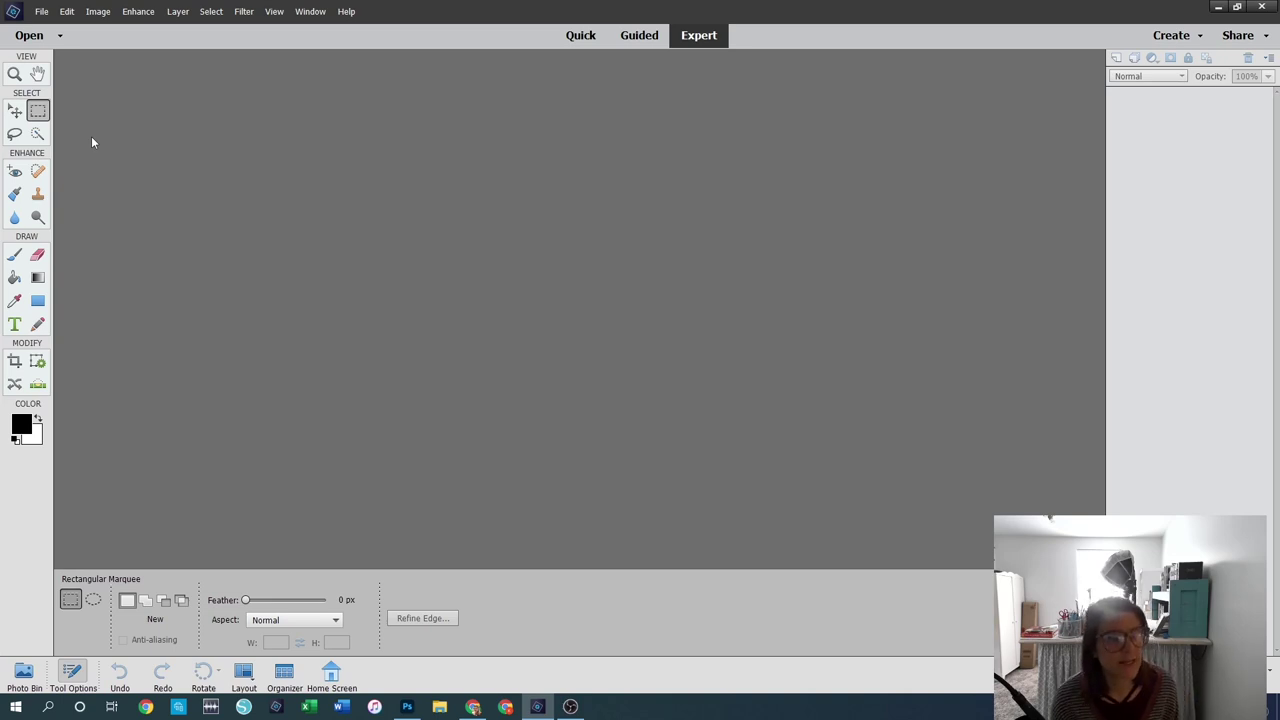
Step: Switch the marquee between Elliptical and Rectangular in Tool Options, ending on Elliptical
click(93, 600)
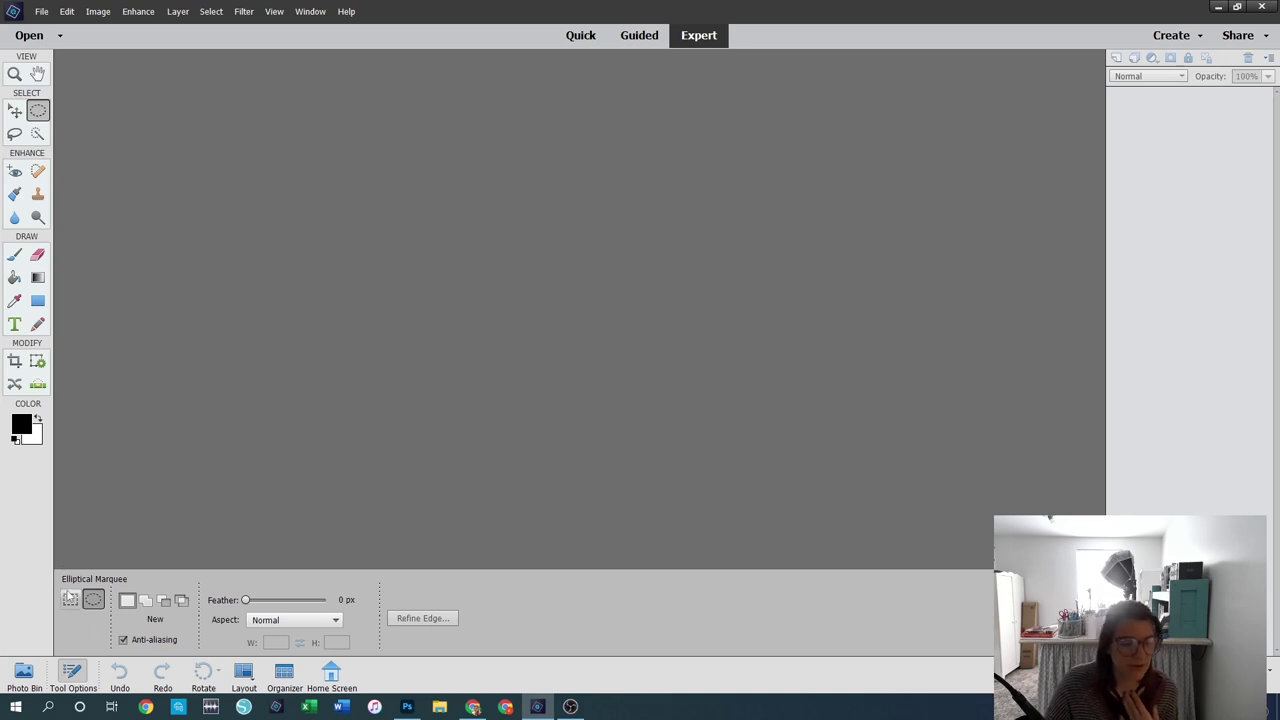
click(71, 600)
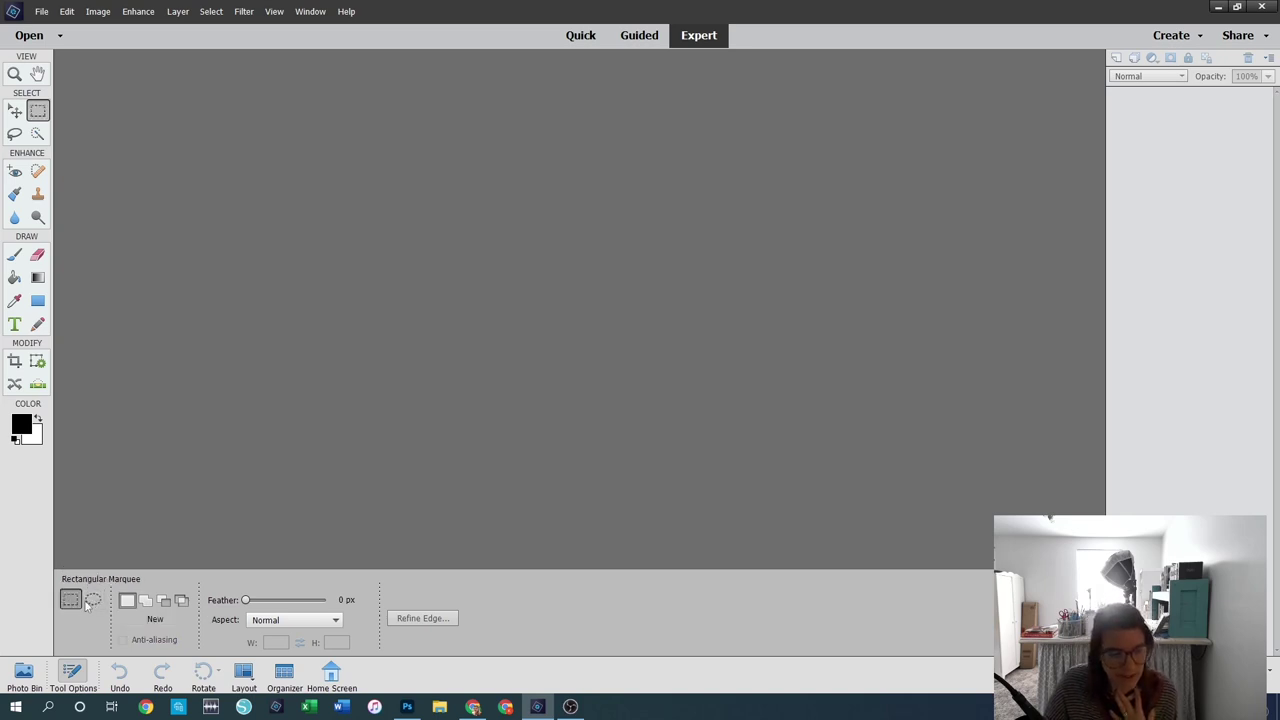
click(95, 601)
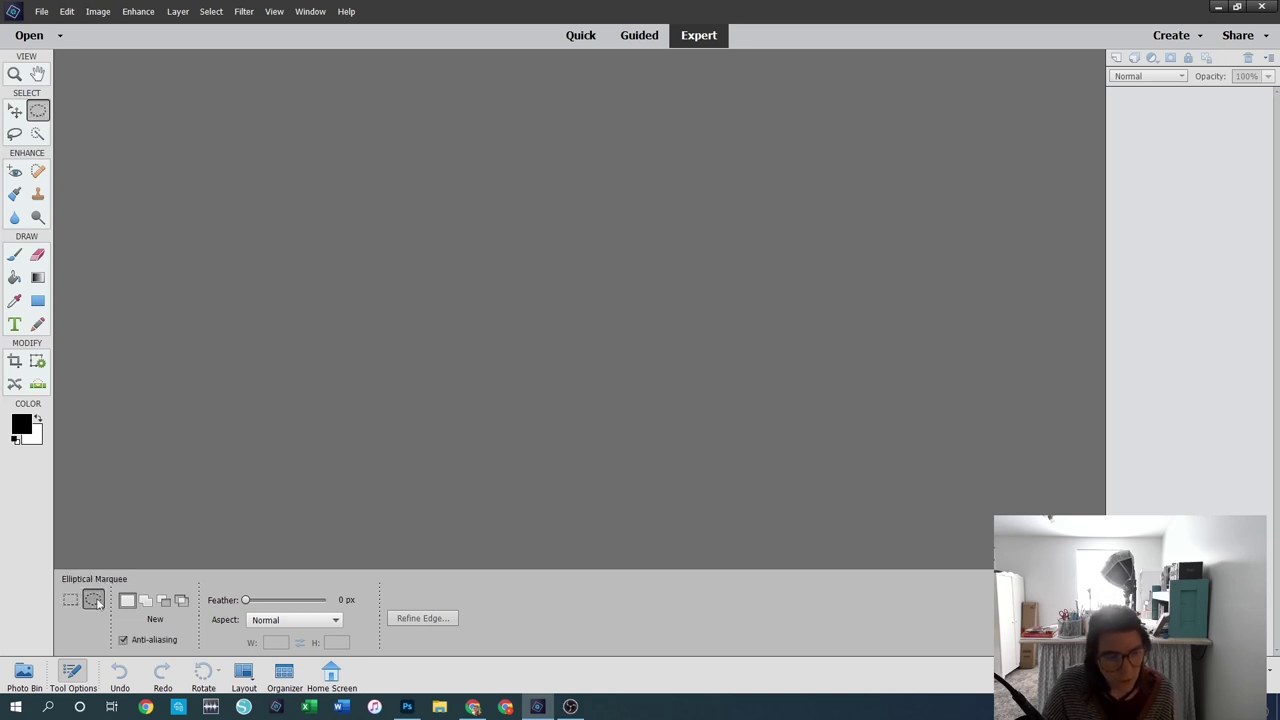
Step: Try the Fixed Size aspect, return it to Normal, restore Rectangular Marquee, and pick the Lasso
click(334, 621)
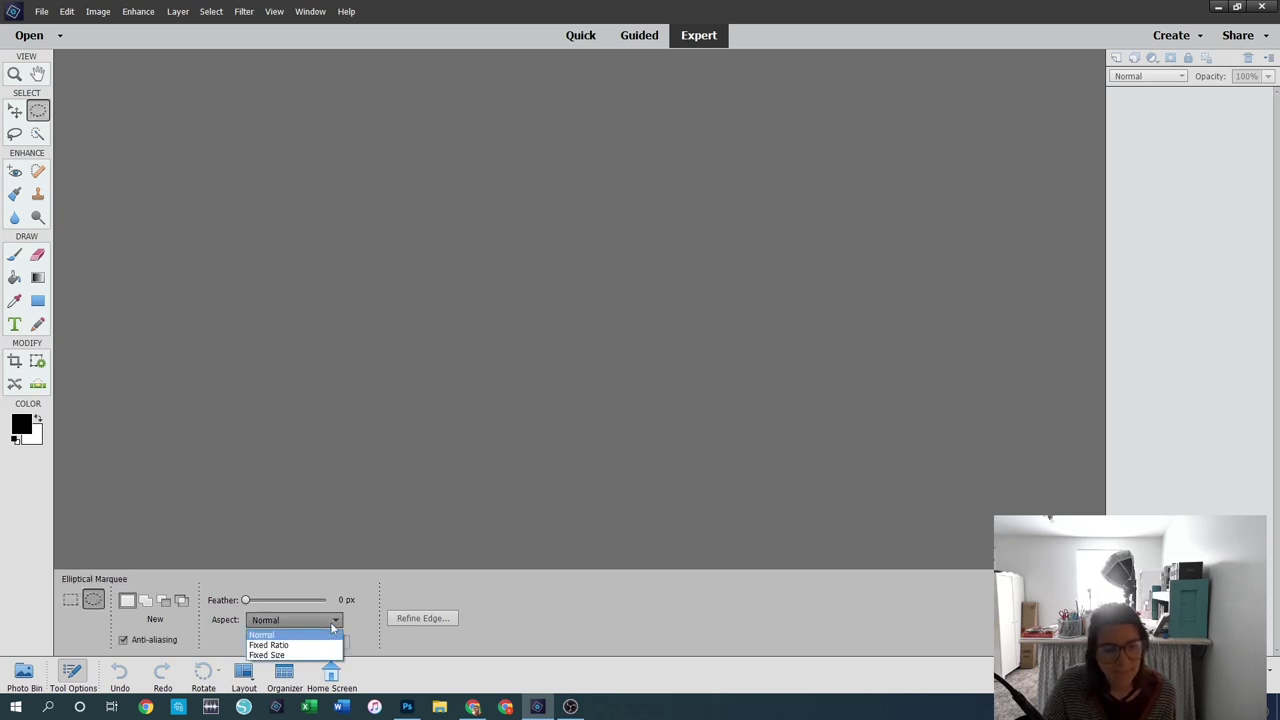
click(333, 627)
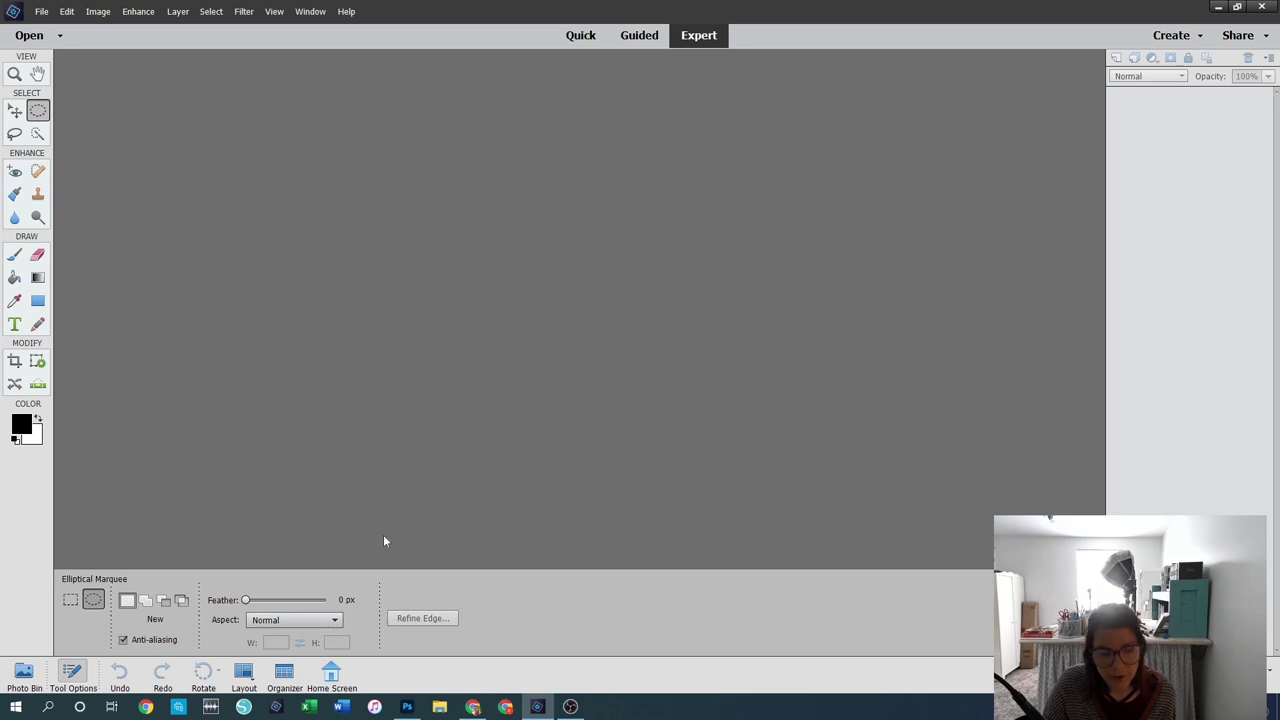
click(336, 621)
click(274, 658)
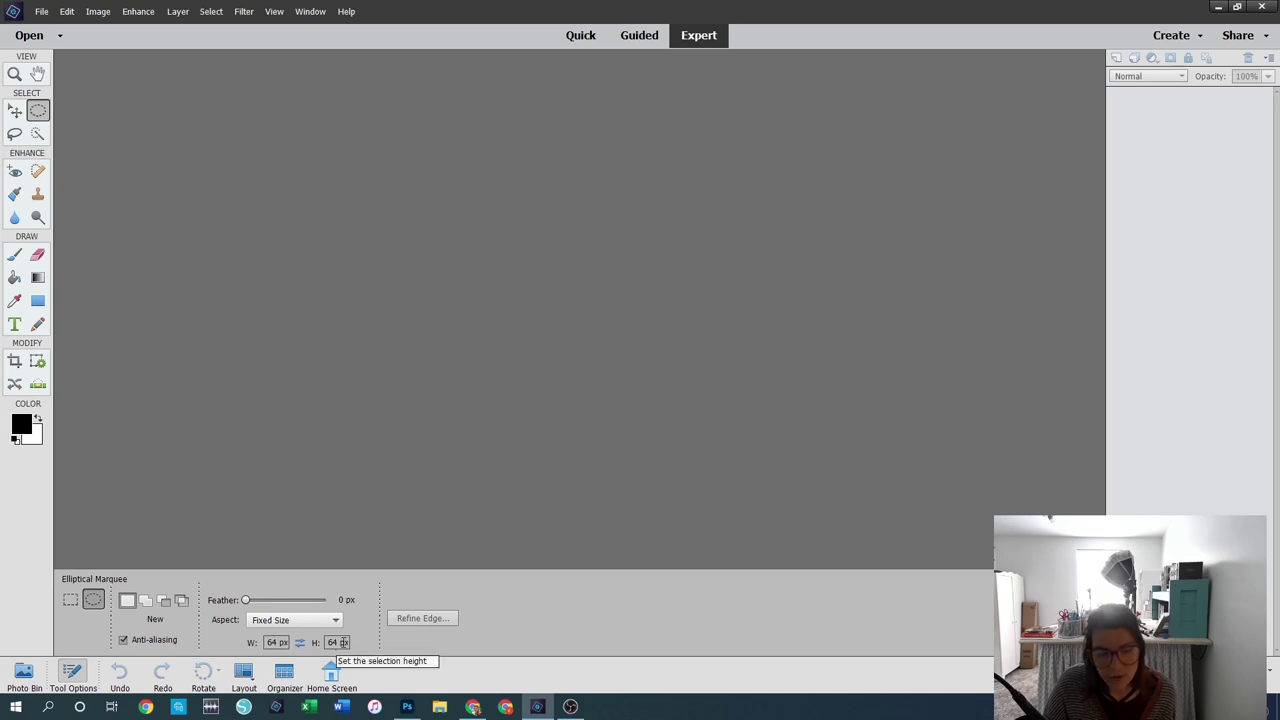
click(306, 622)
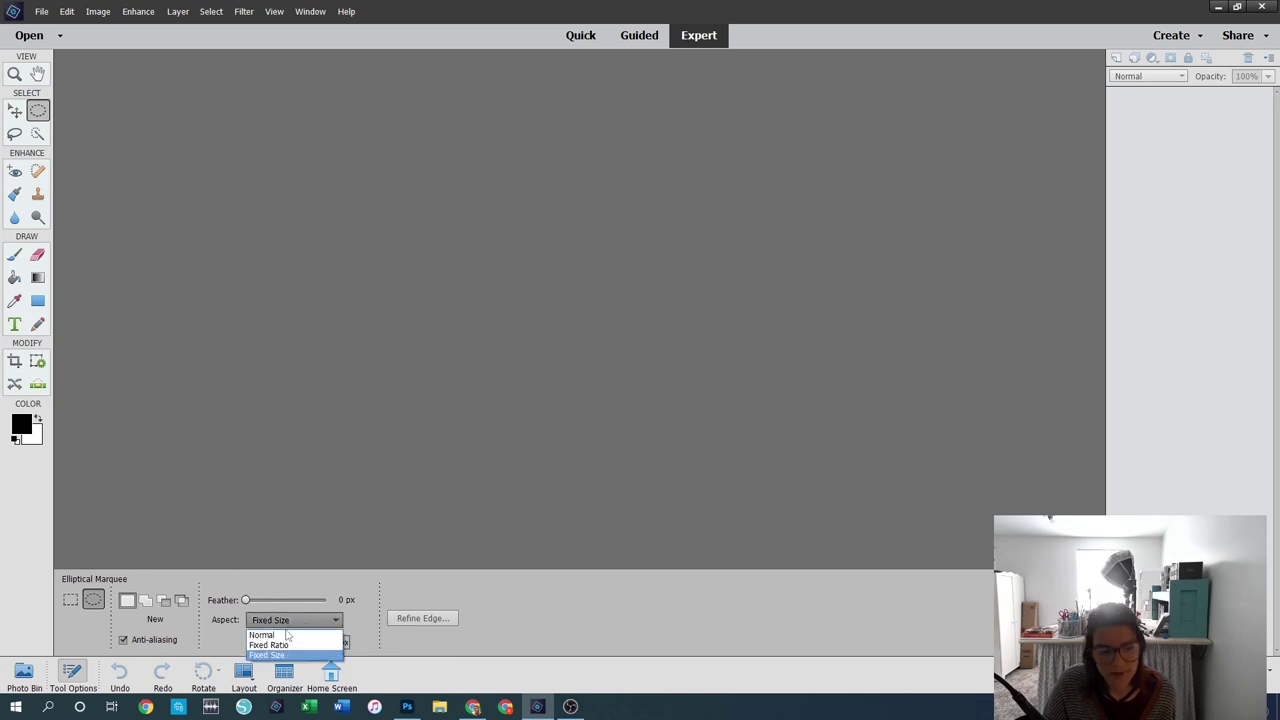
click(278, 634)
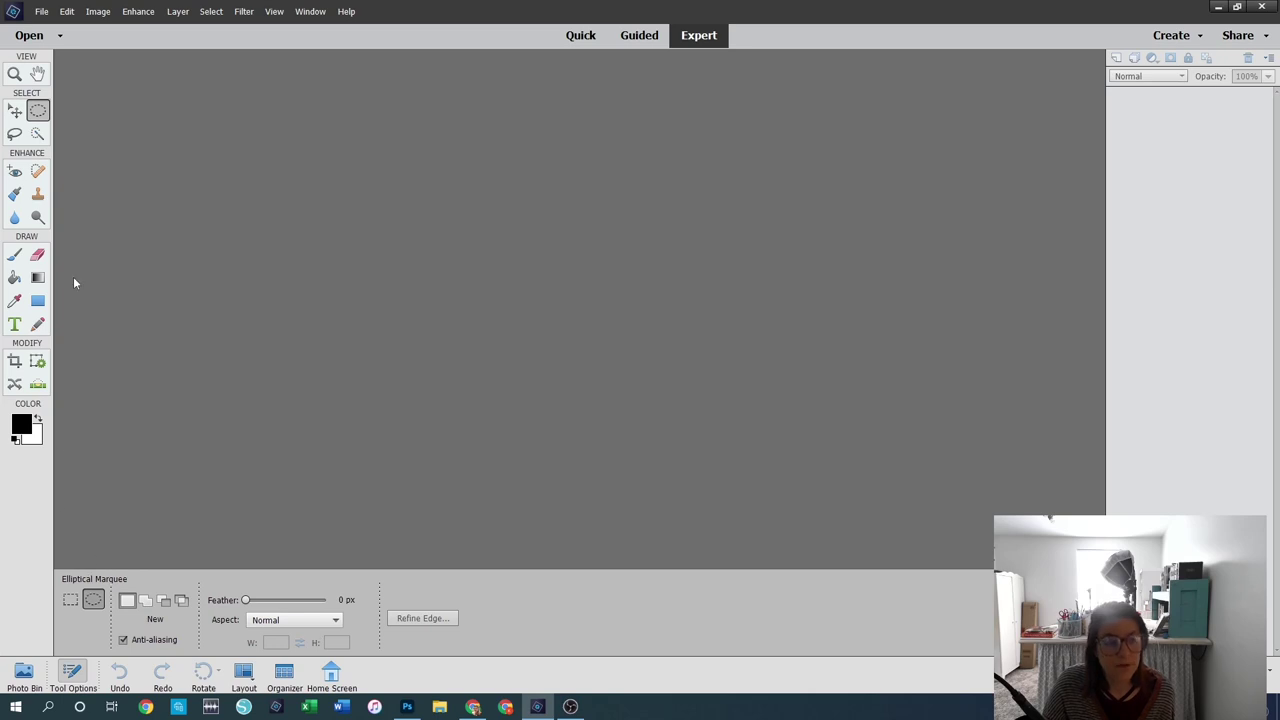
click(70, 599)
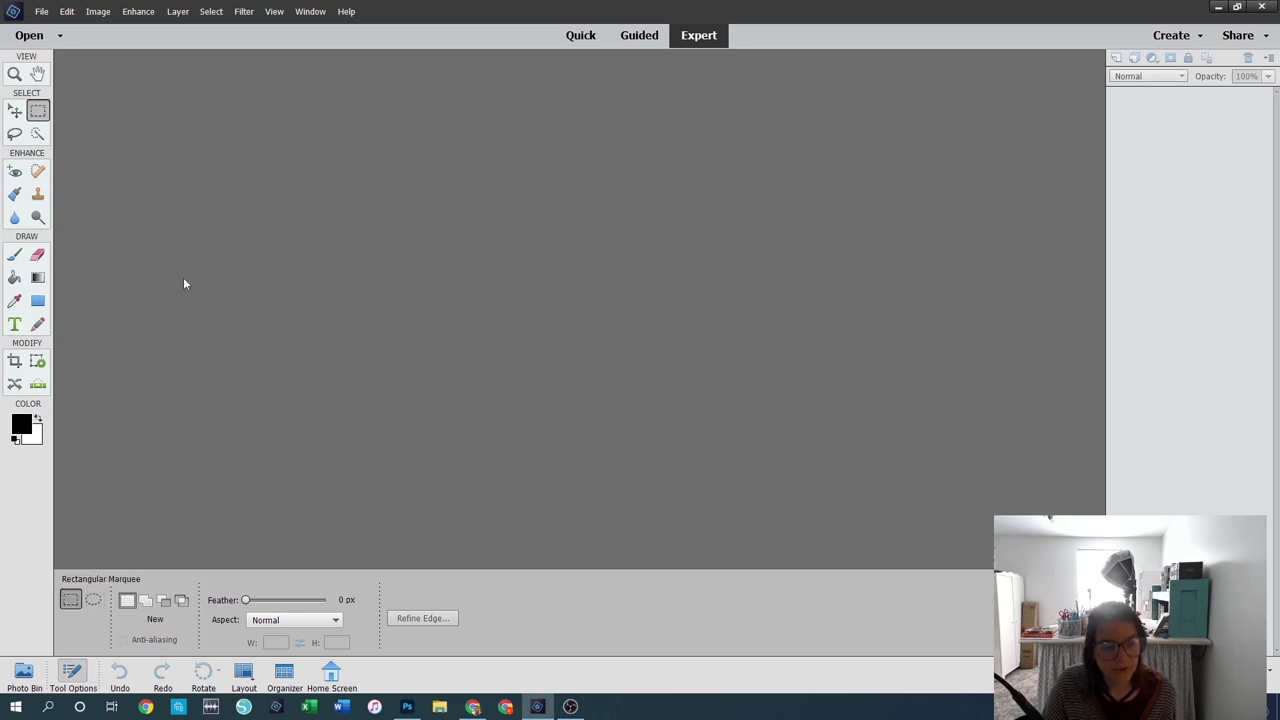
click(15, 134)
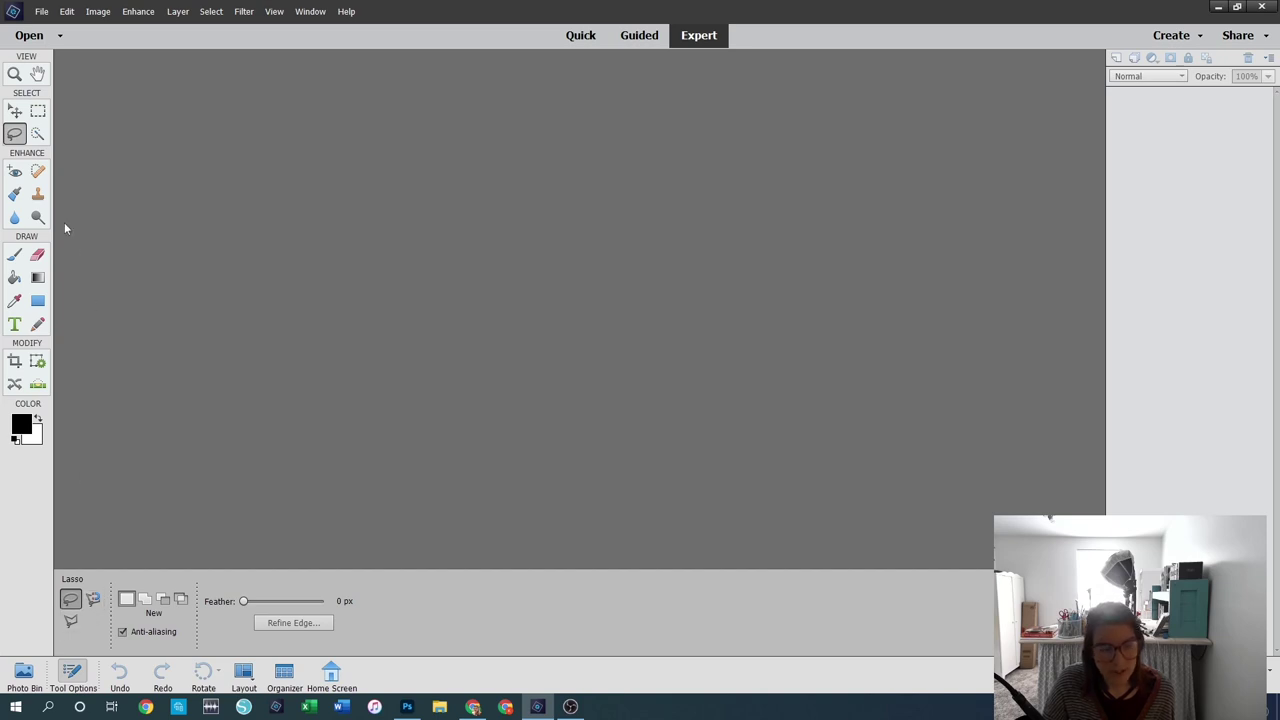
Step: Try Quick Selection and Magic Wand, toggling them in Tool Options, then select Red Eye Removal
click(38, 137)
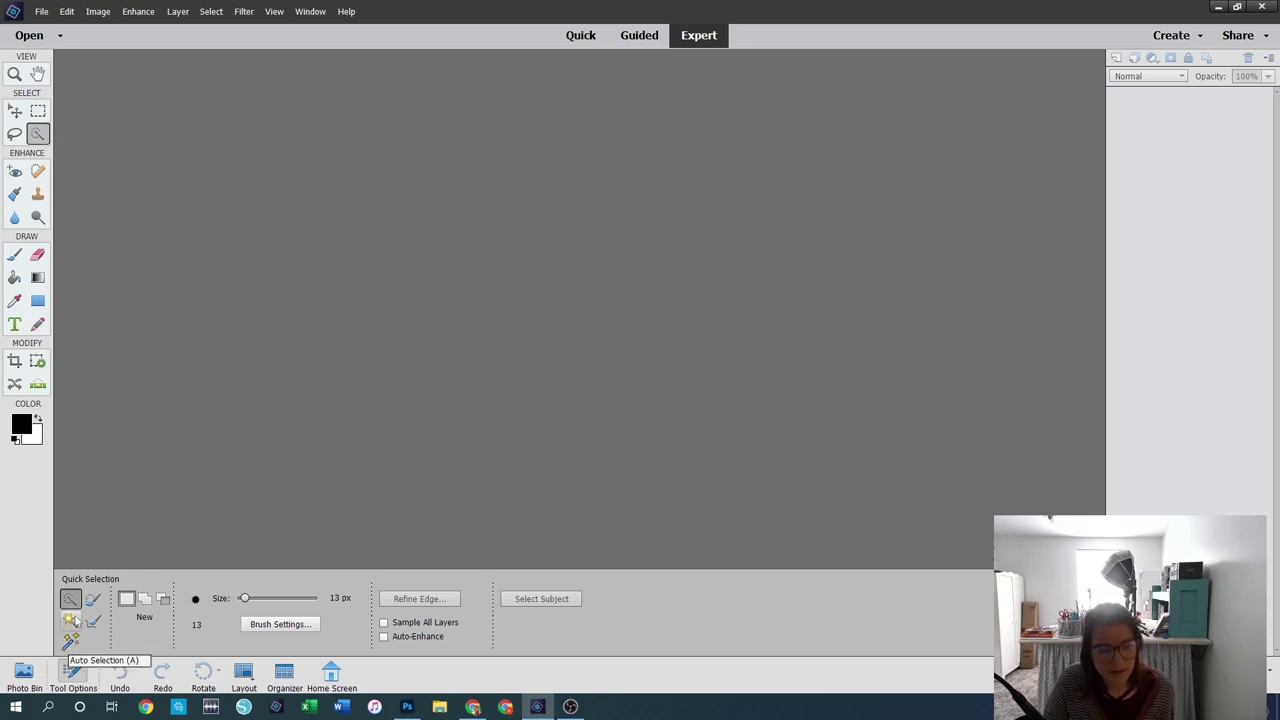
click(69, 622)
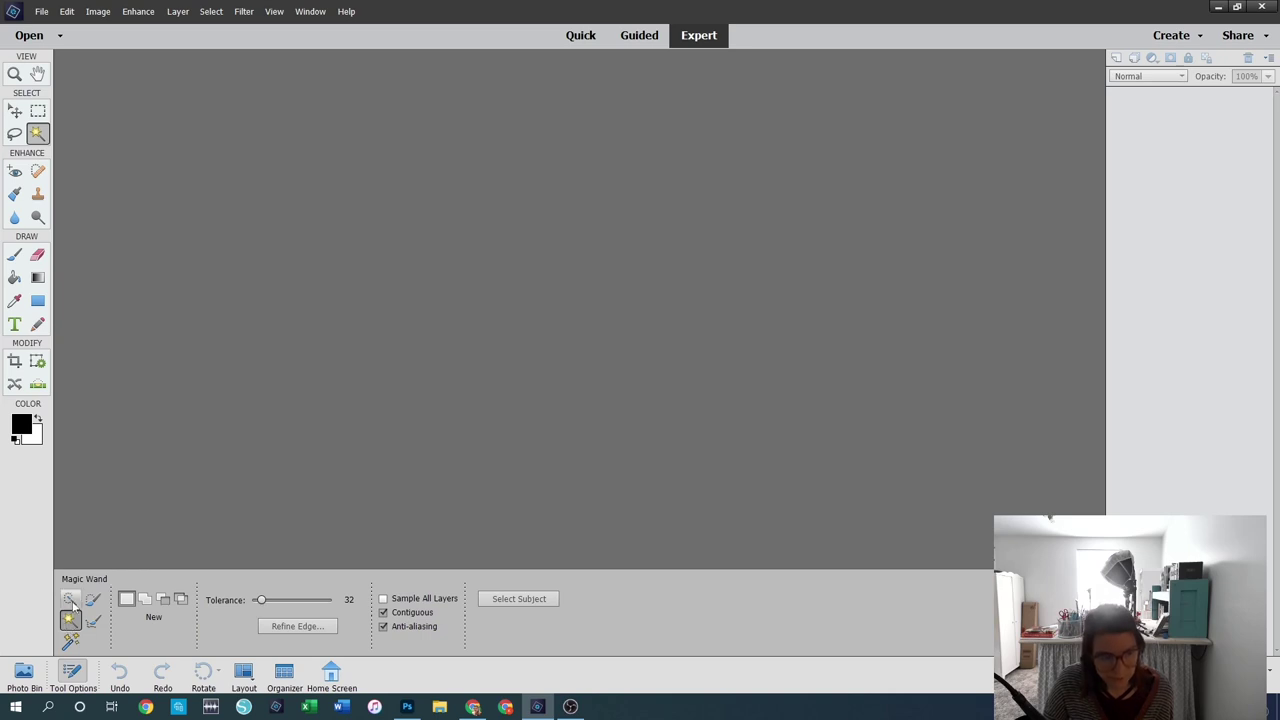
click(70, 599)
click(70, 621)
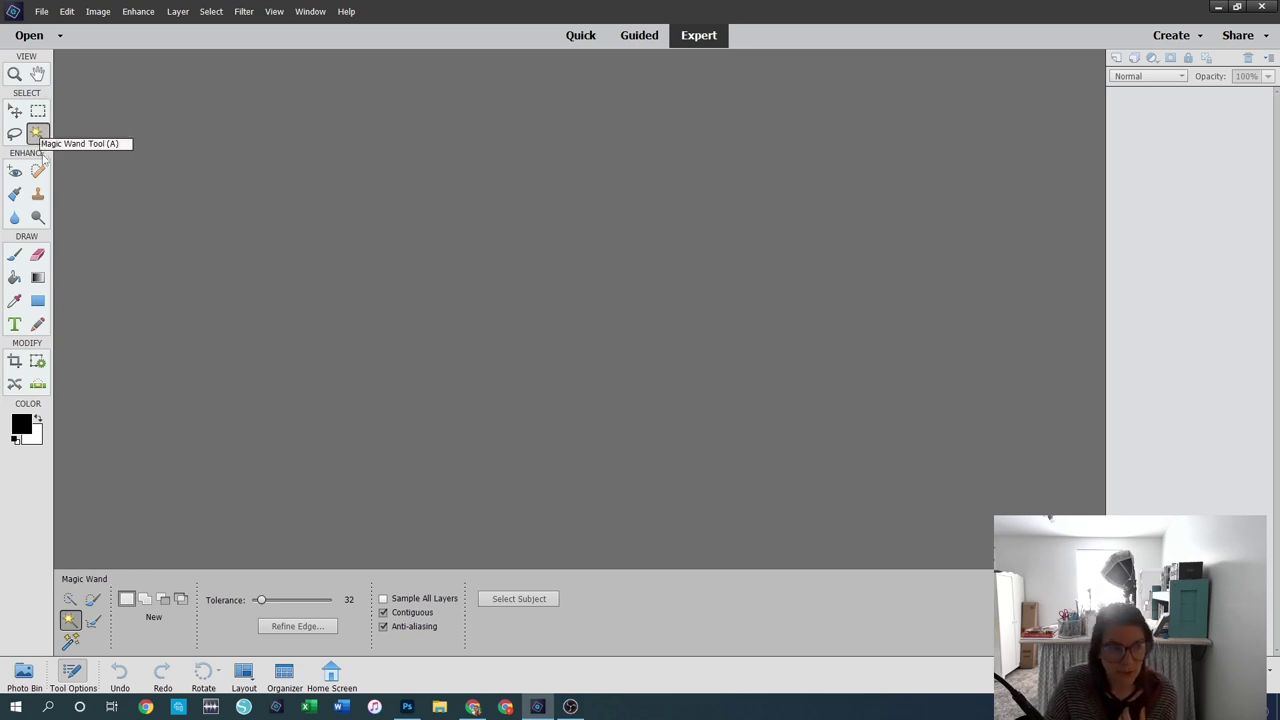
click(15, 174)
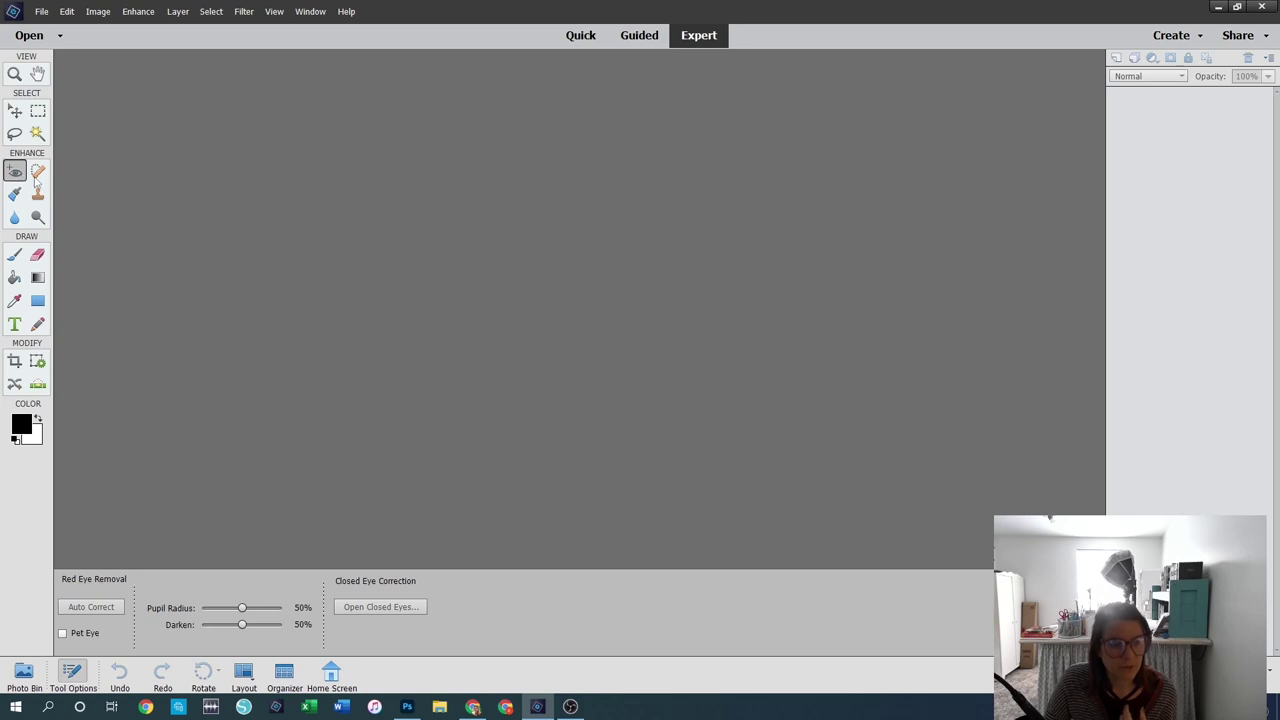
Step: Step through Spot Healing, Smart Brush, Clone Stamp and Pattern Stamp, ending on Clone Stamp
click(38, 172)
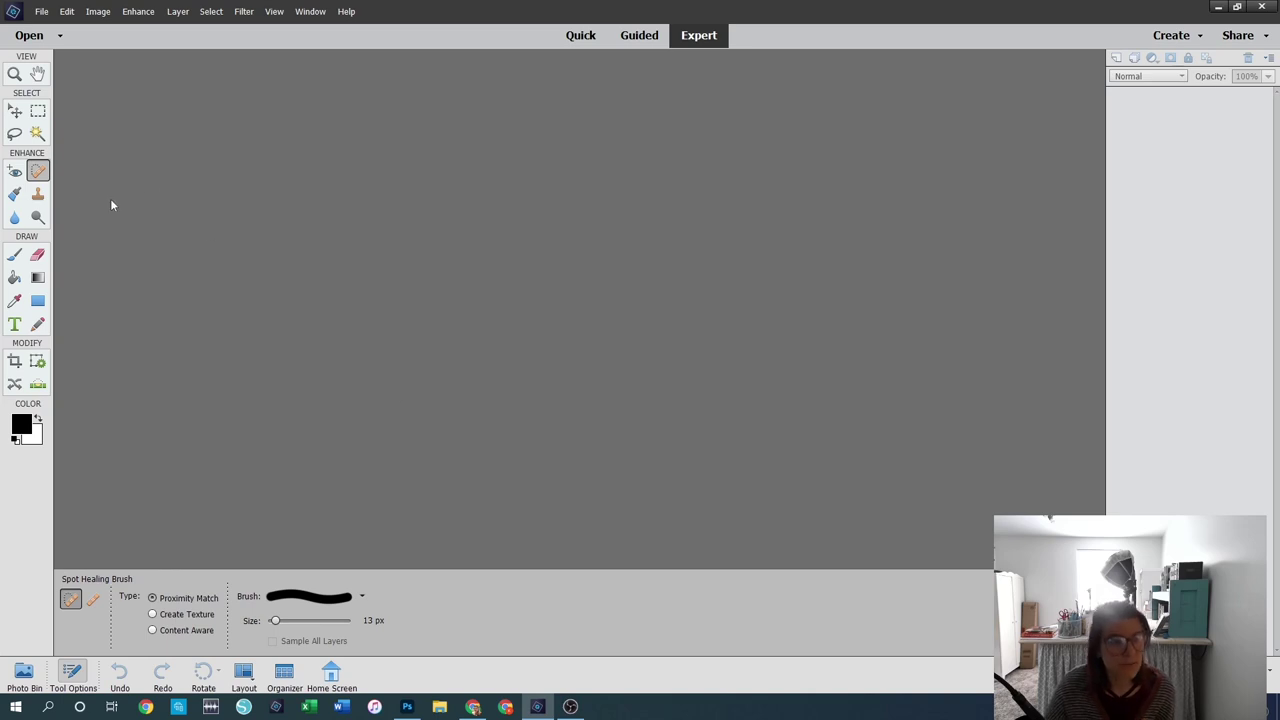
click(15, 195)
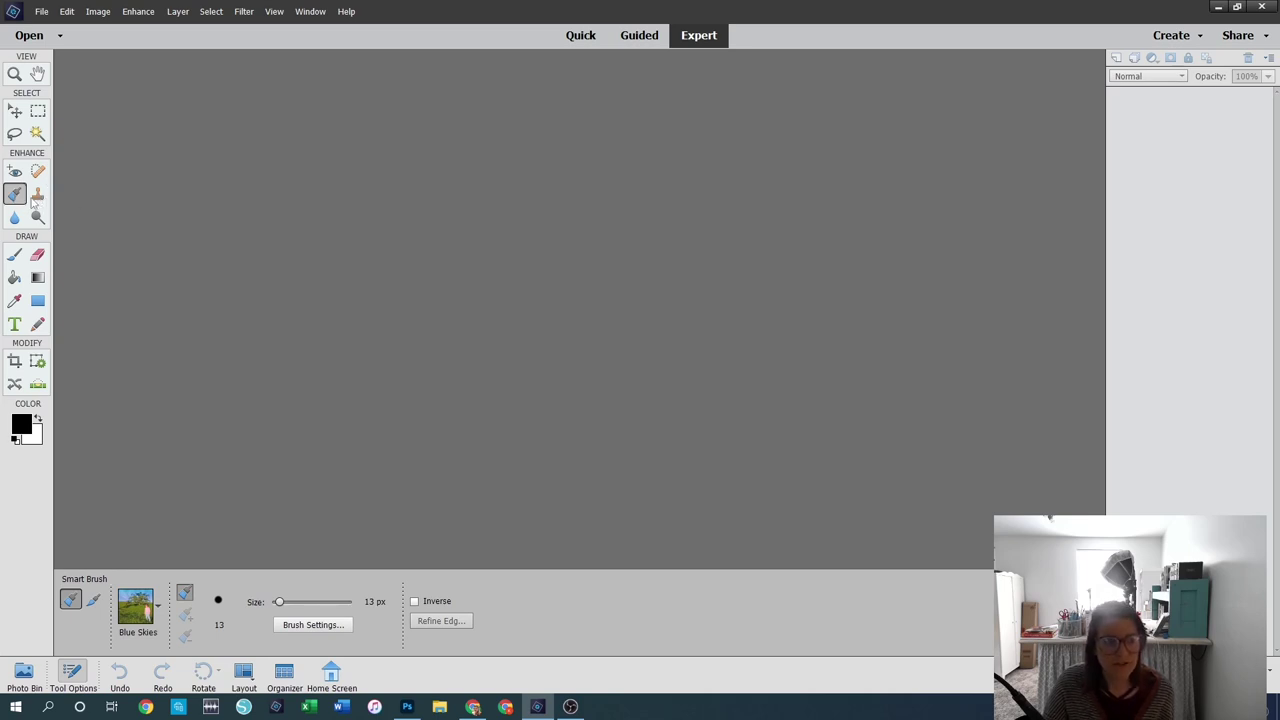
click(38, 195)
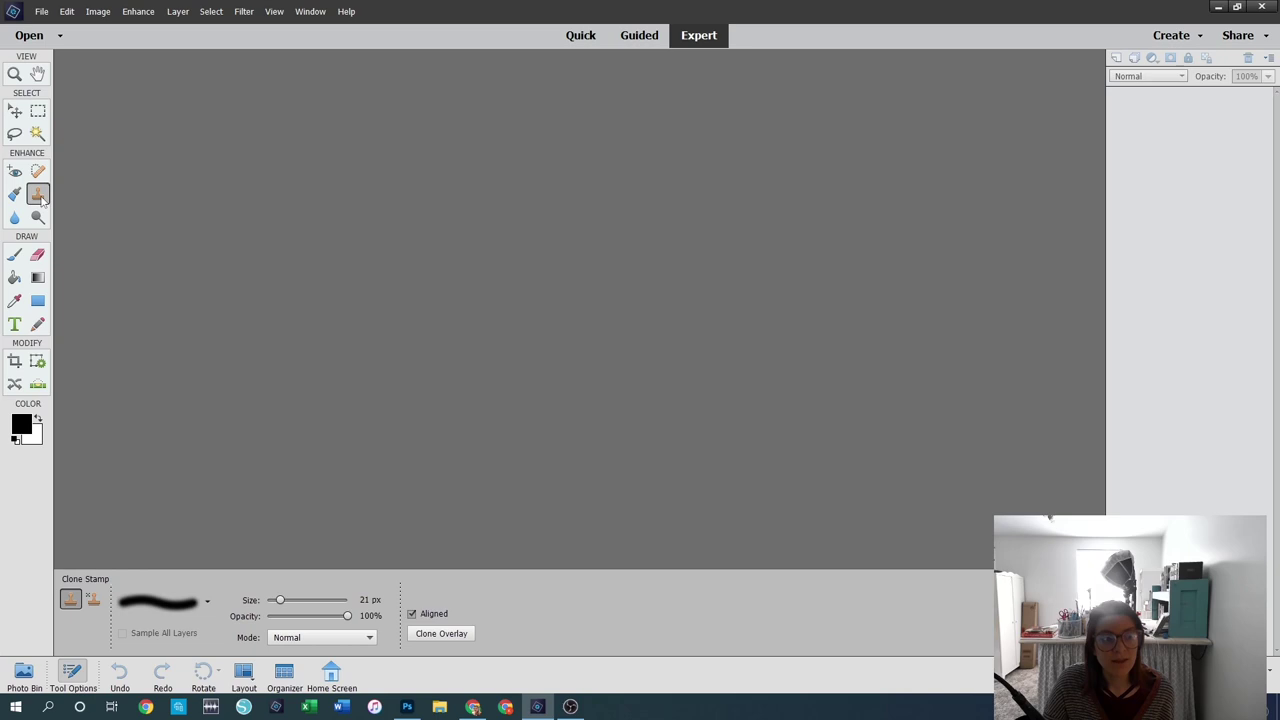
click(94, 600)
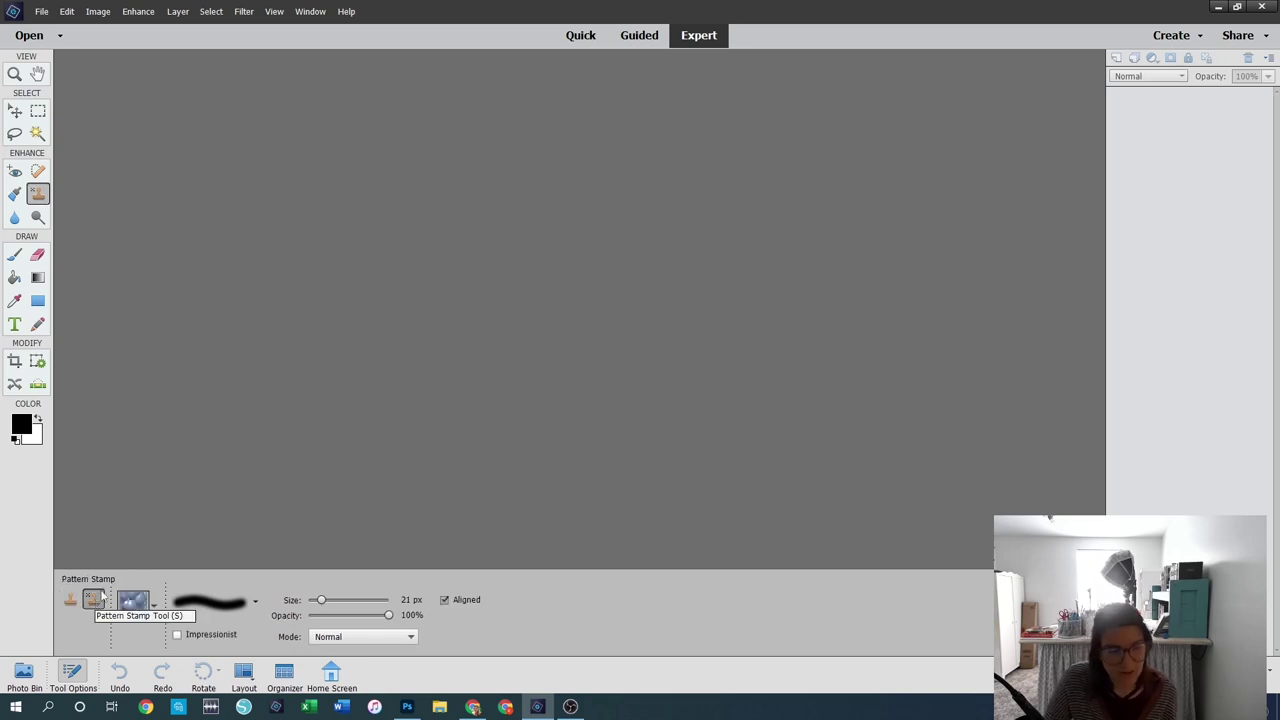
click(70, 600)
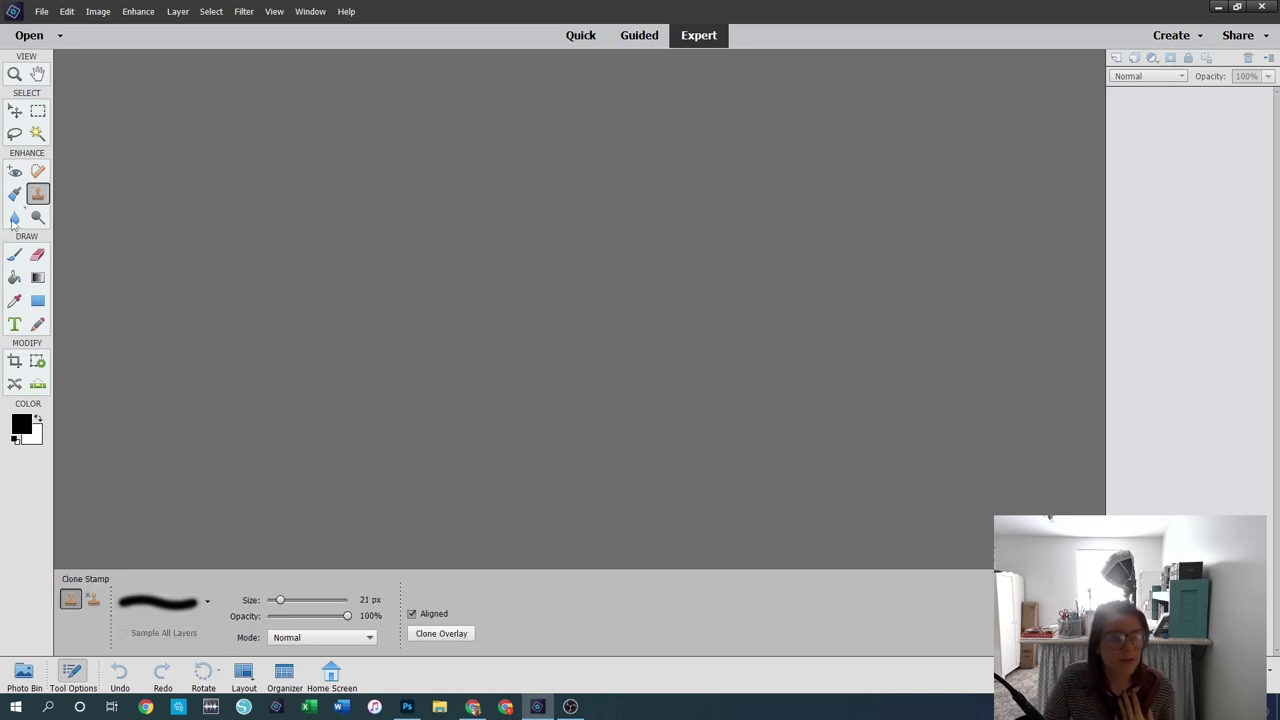
Step: Try Blur and Smudge, then Dodge, Burn and Sponge, ending back on Dodge
click(15, 219)
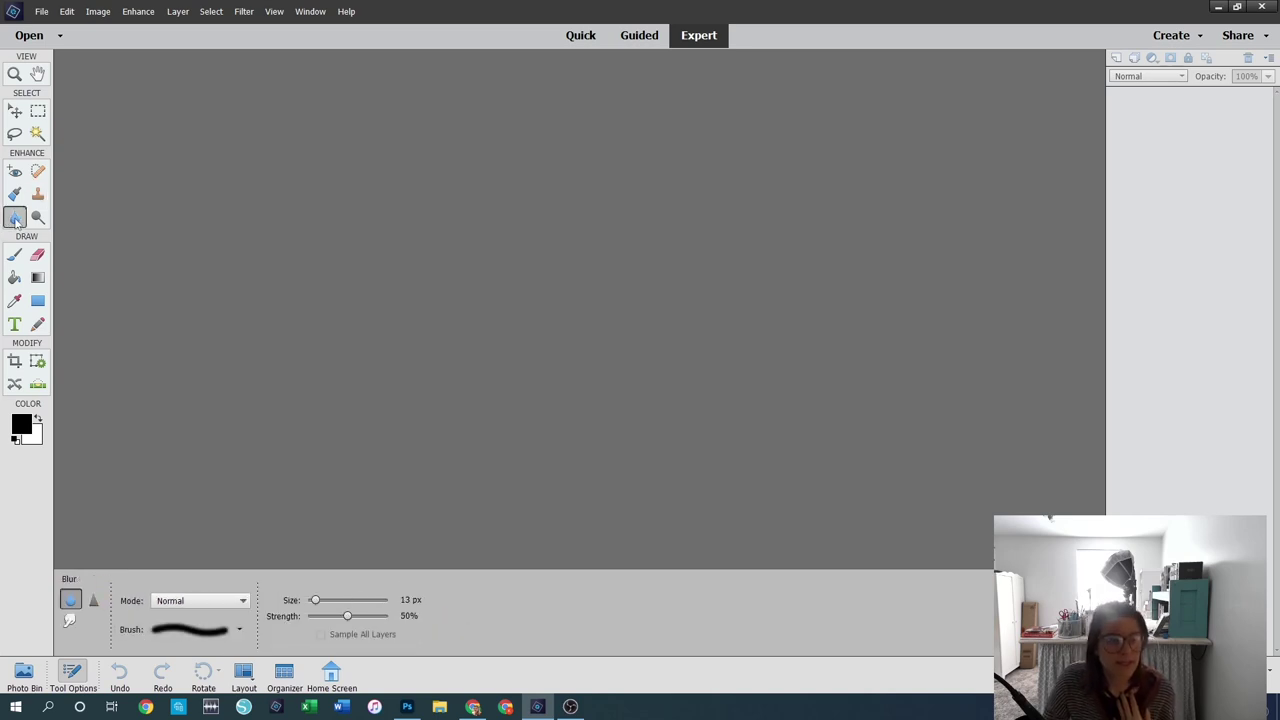
click(70, 622)
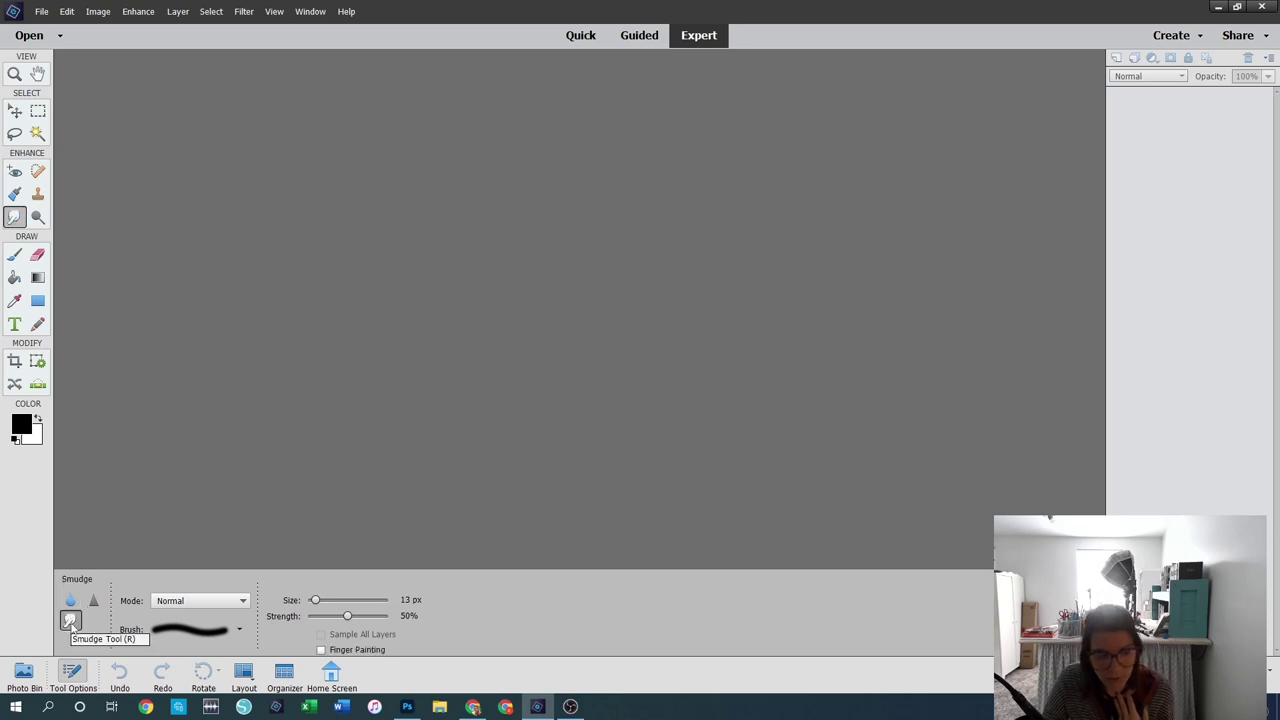
click(38, 218)
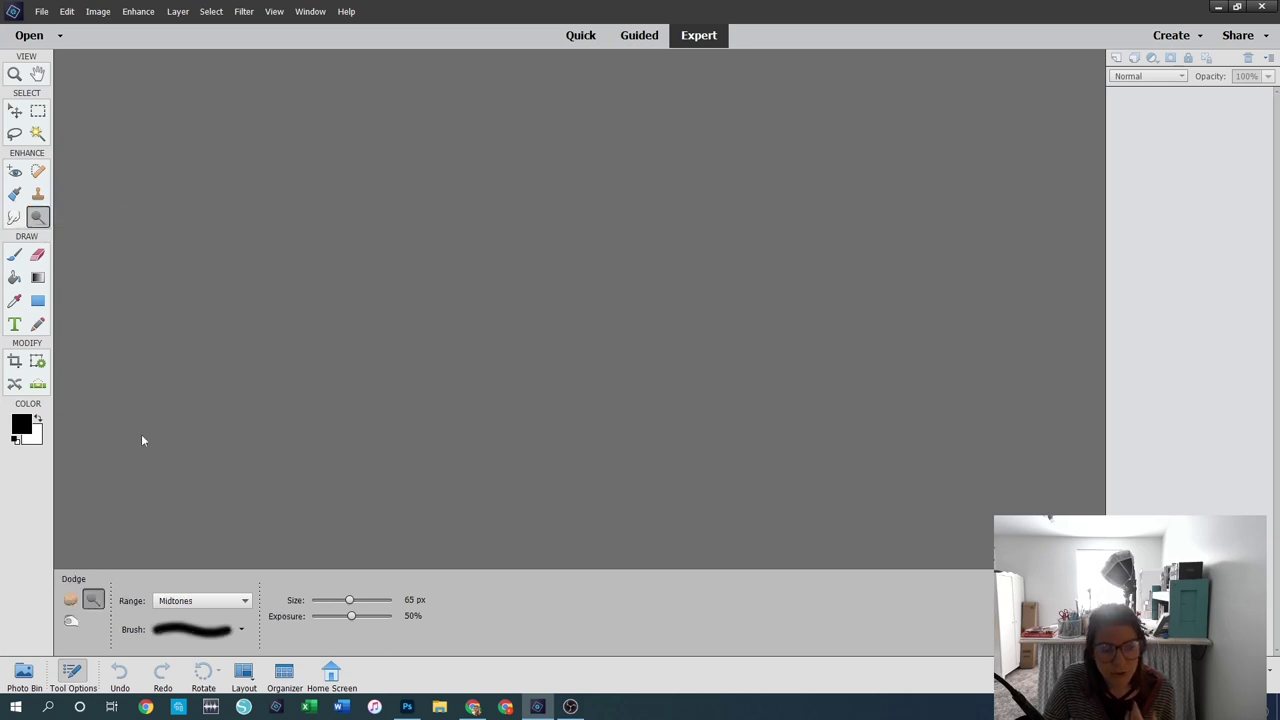
click(70, 622)
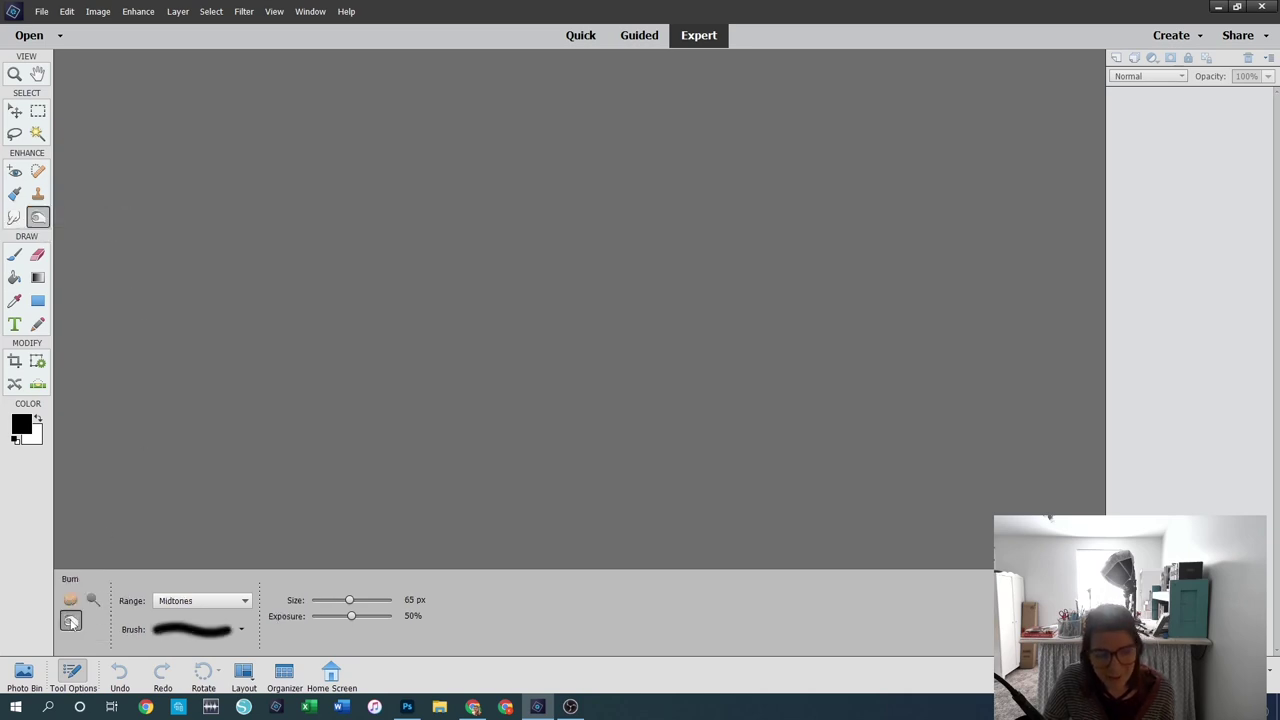
click(93, 600)
click(70, 622)
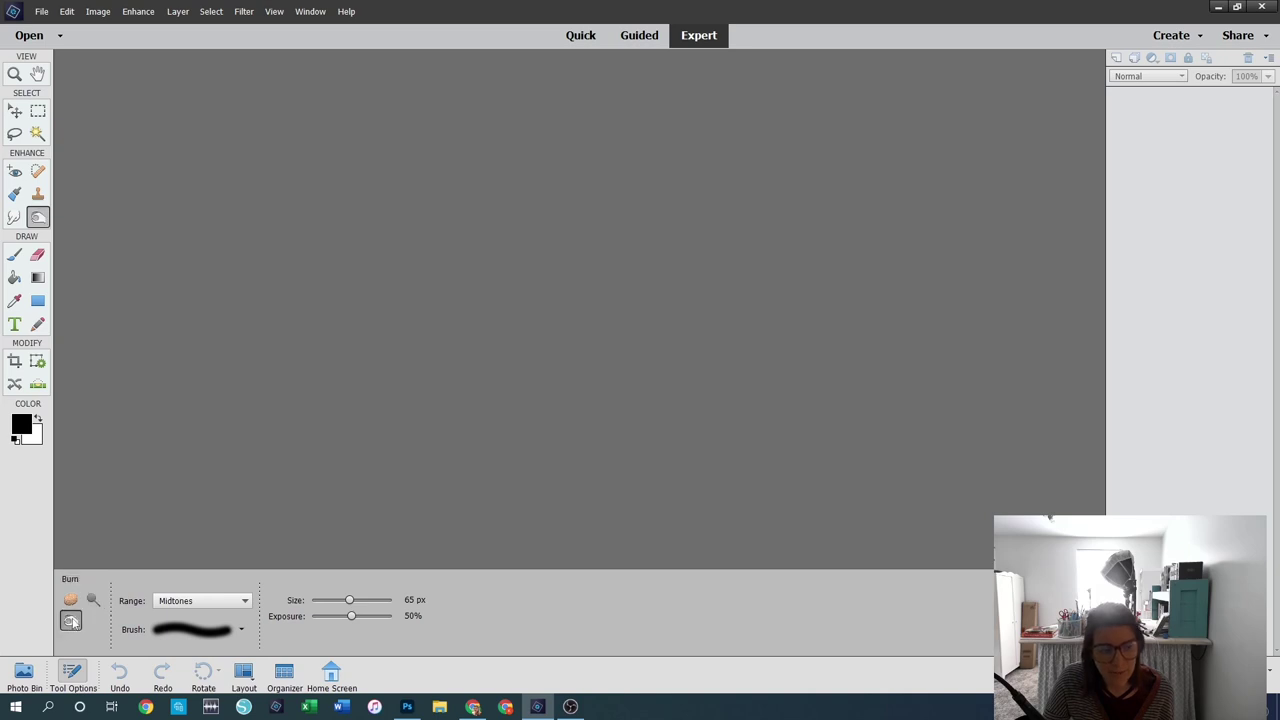
click(93, 600)
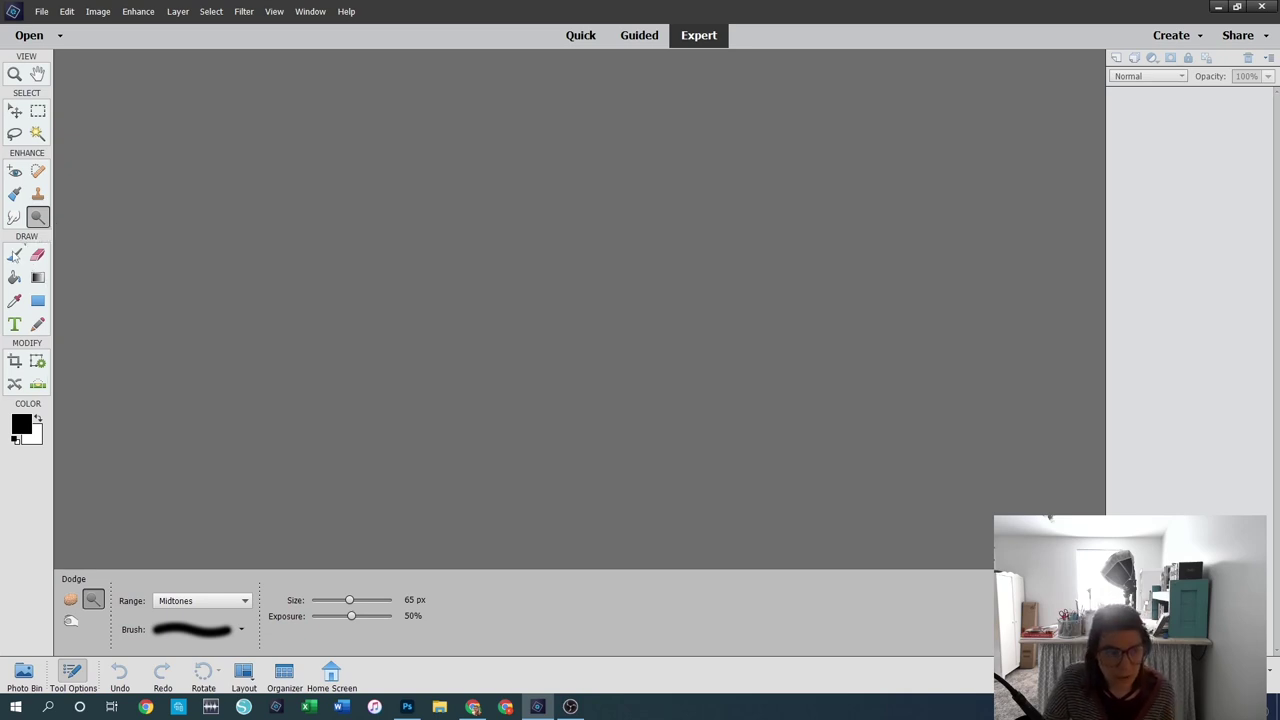
Step: Step through the Brush, Eraser, Paint Bucket, Gradient and Color Picker tools, then pick Rectangle
click(15, 256)
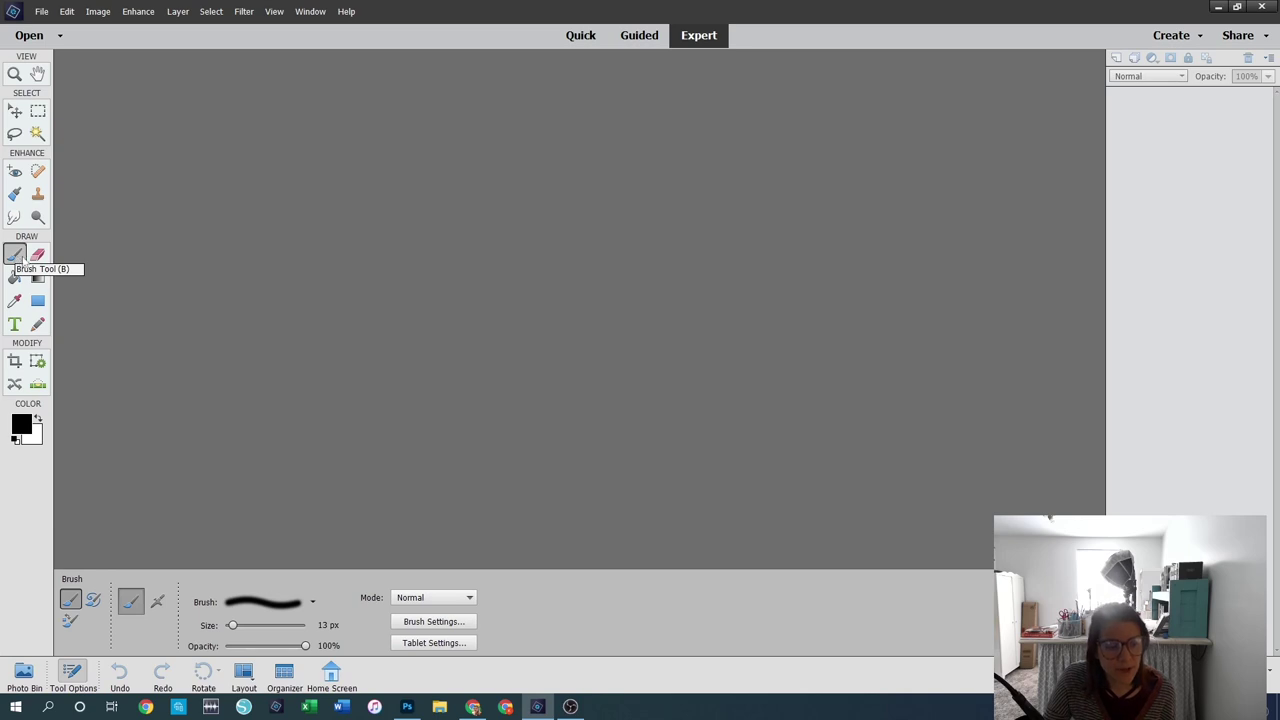
click(37, 255)
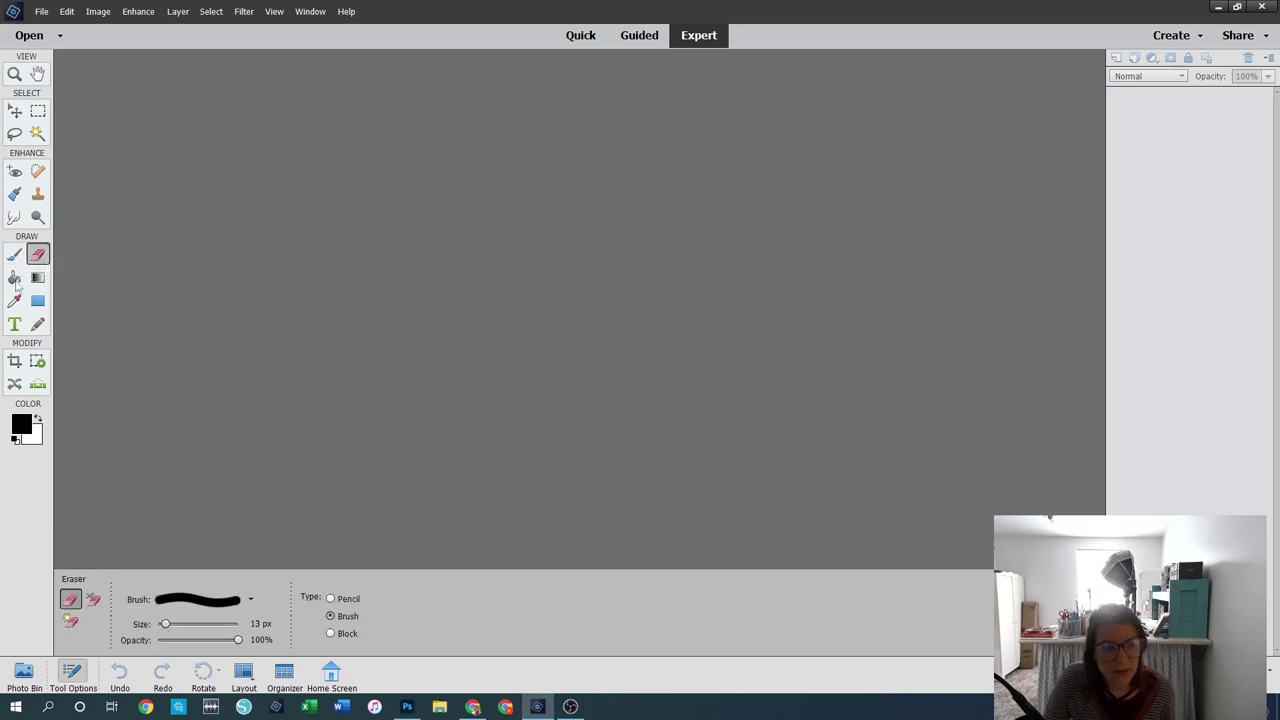
click(15, 280)
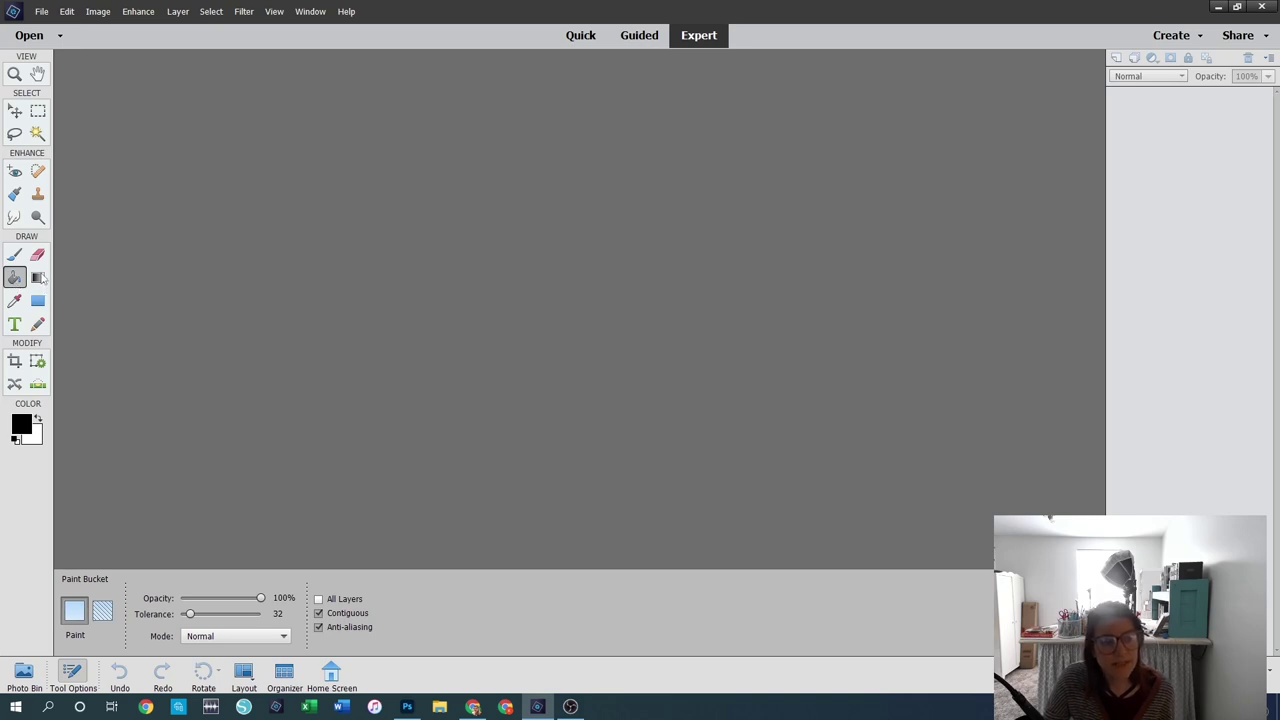
click(38, 278)
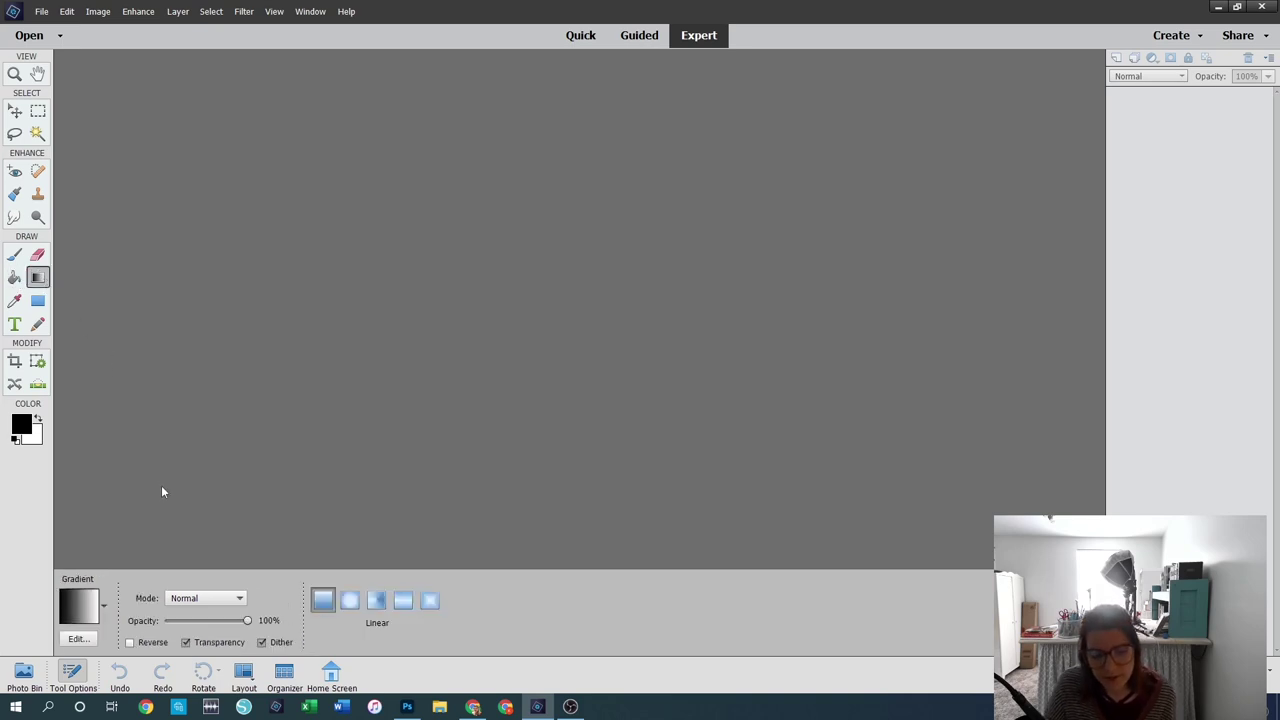
click(14, 302)
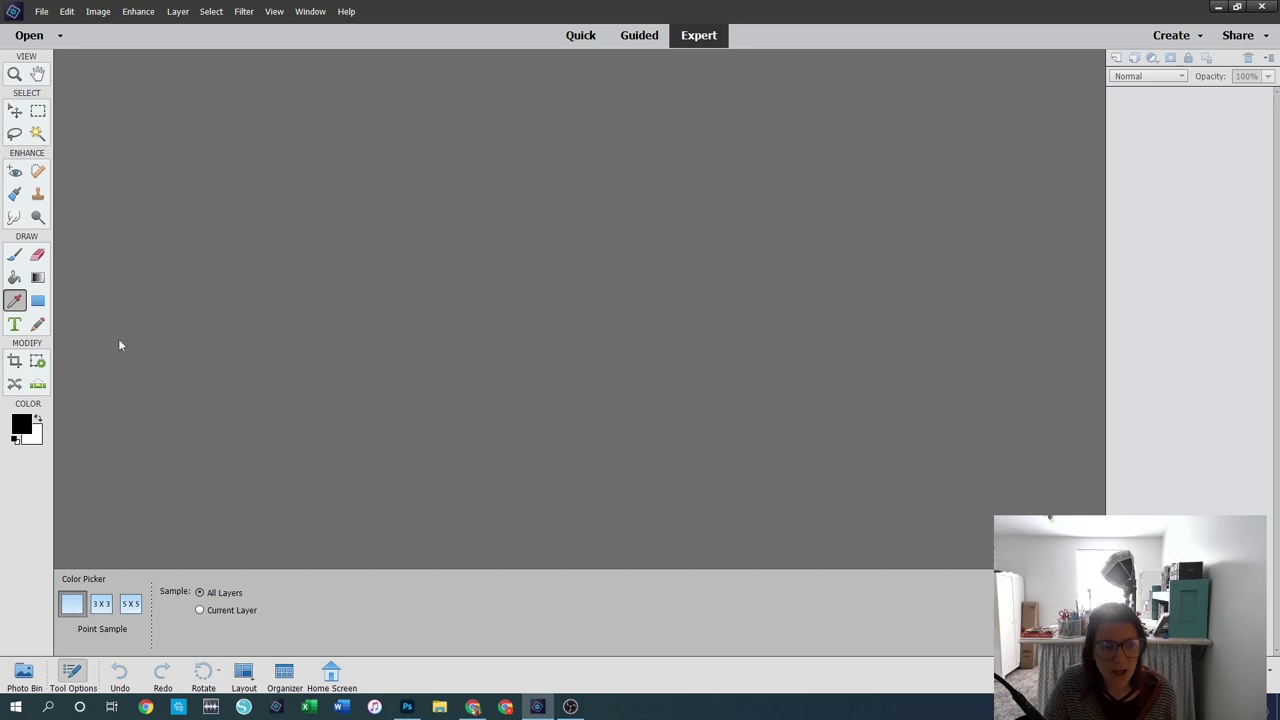
click(38, 303)
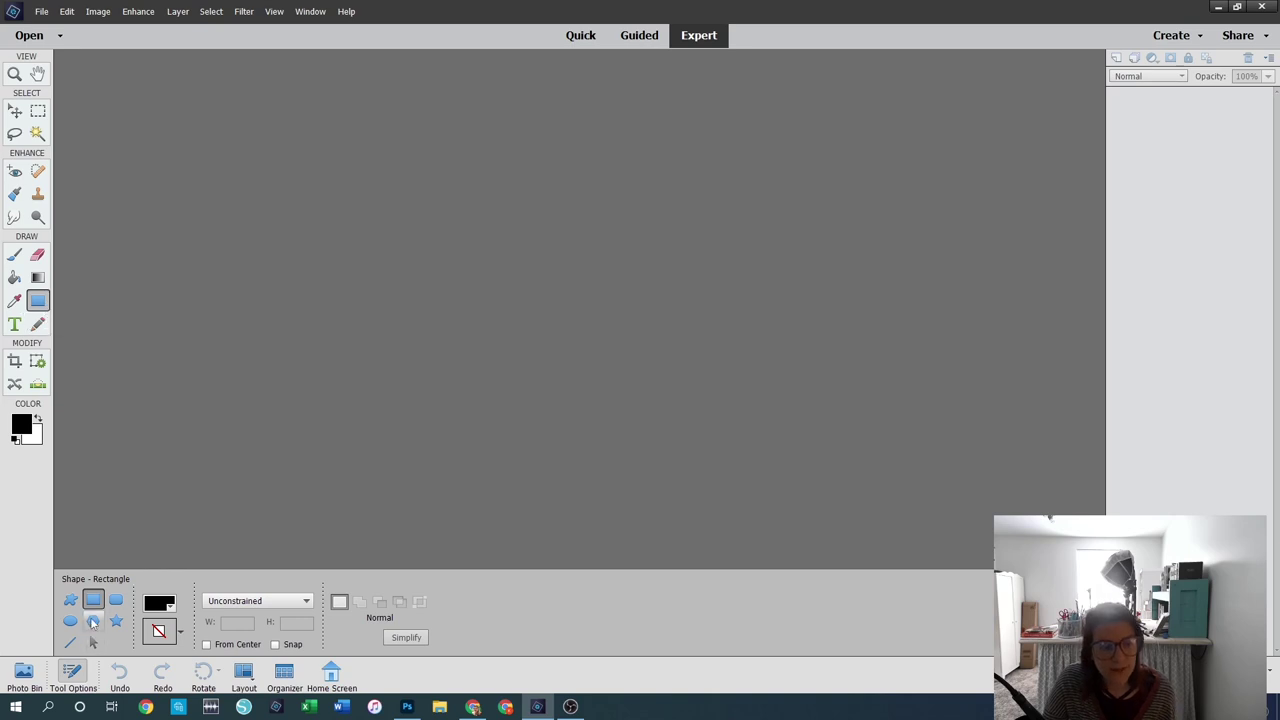
Step: Cycle through the Rounded Rectangle, Rectangle, Ellipse, Polygon, Line, Custom and Star shapes, then choose Horizontal Type
click(116, 601)
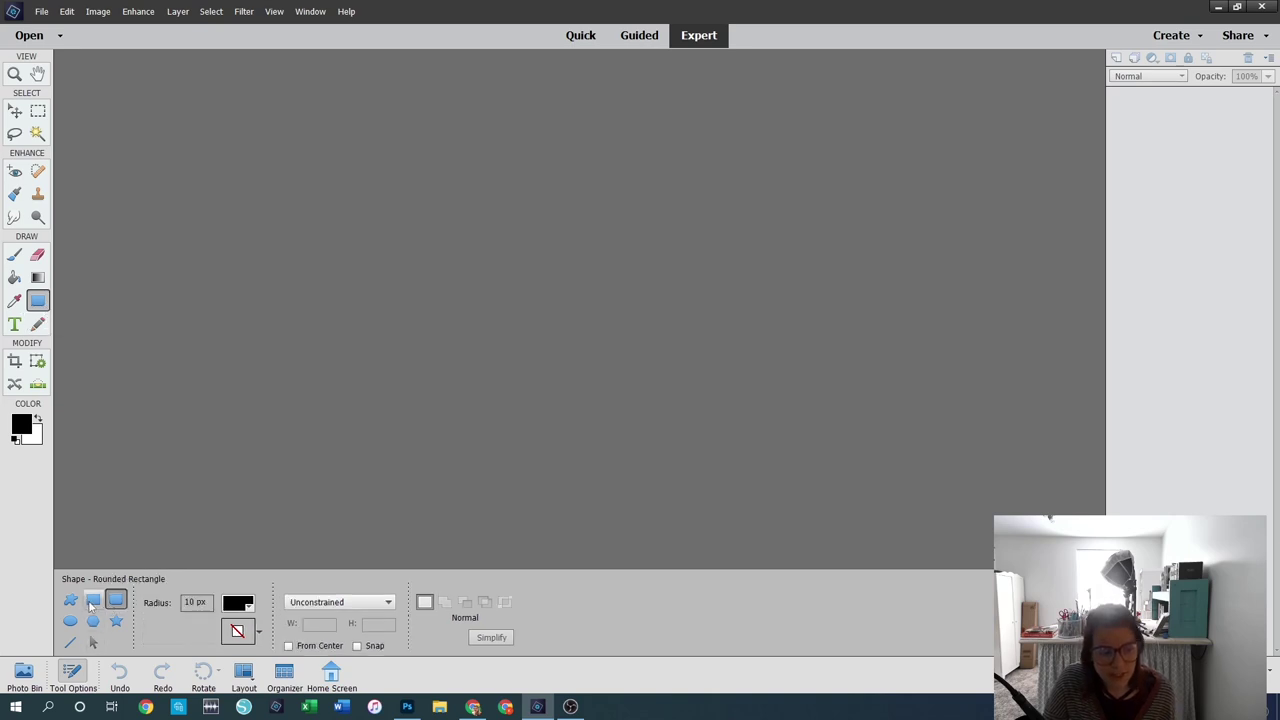
click(91, 602)
click(70, 622)
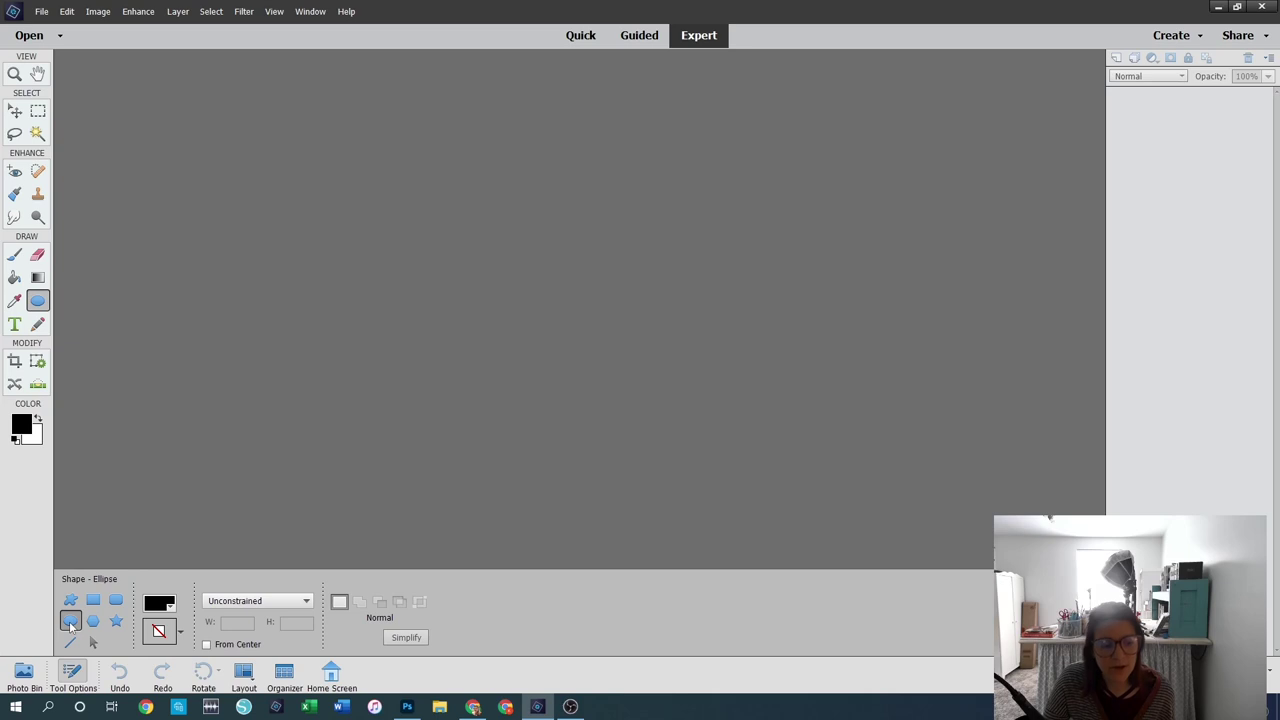
click(93, 622)
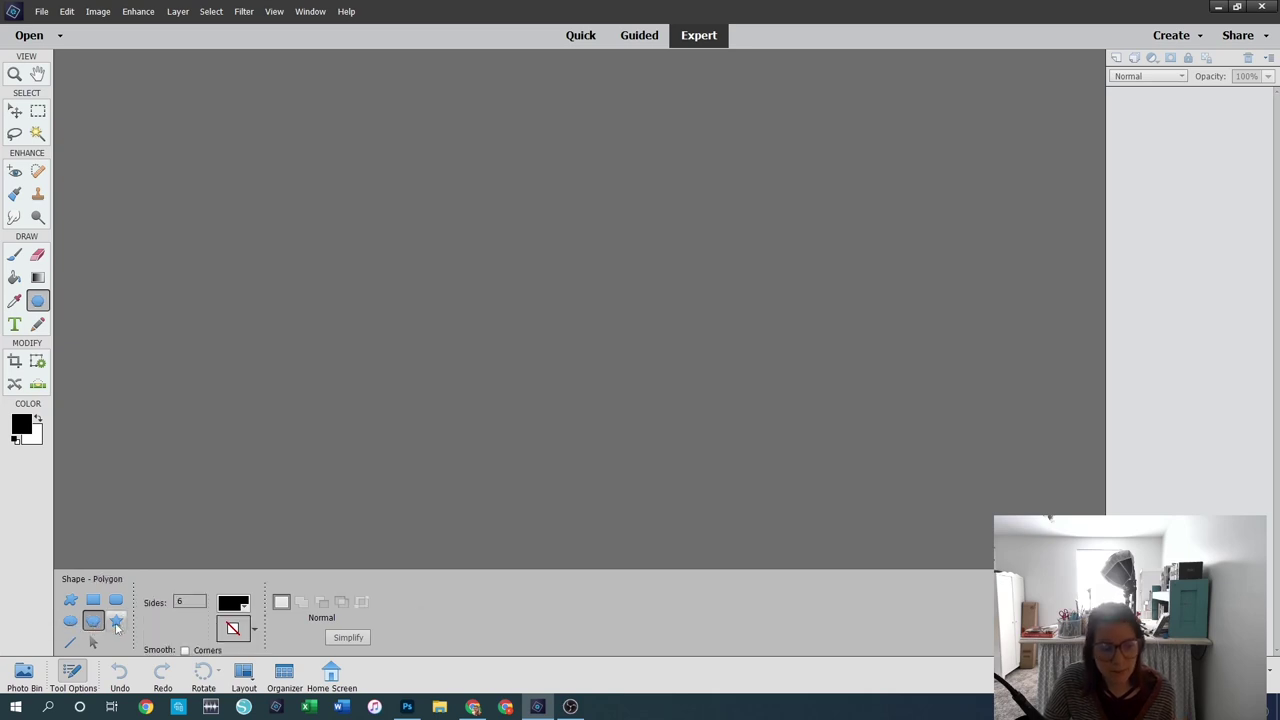
click(72, 642)
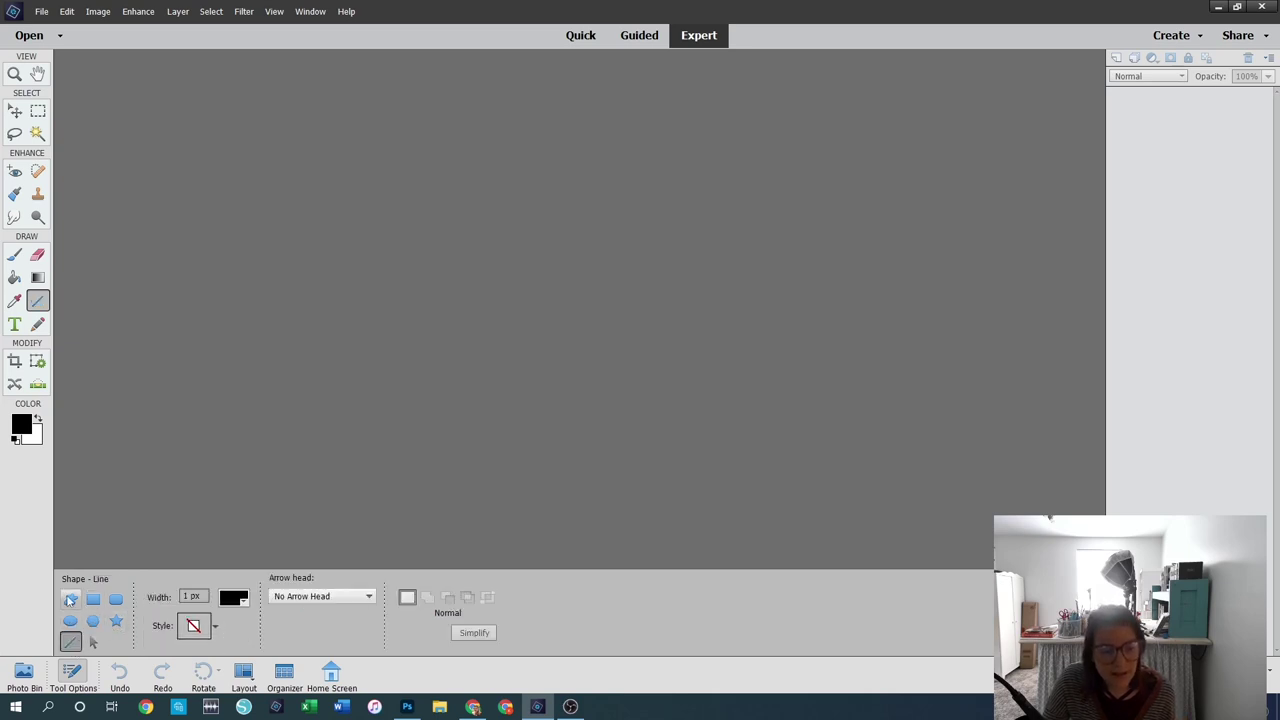
click(70, 598)
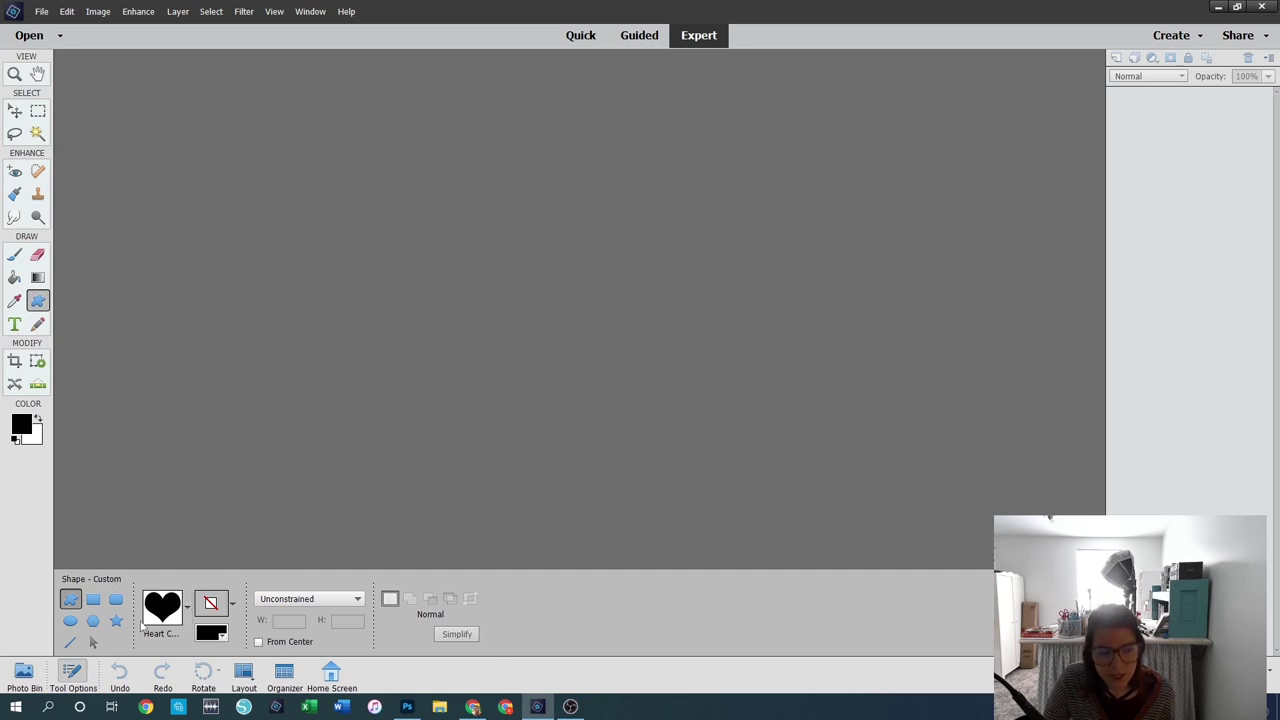
click(116, 622)
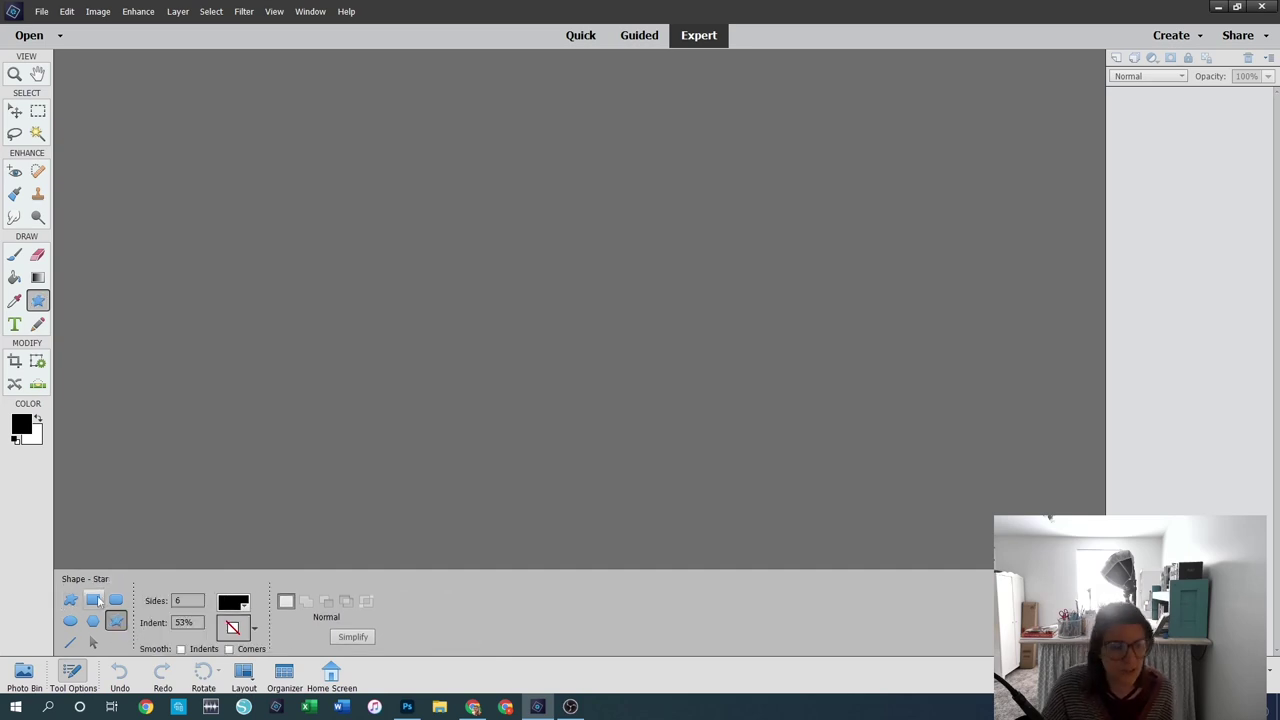
click(93, 600)
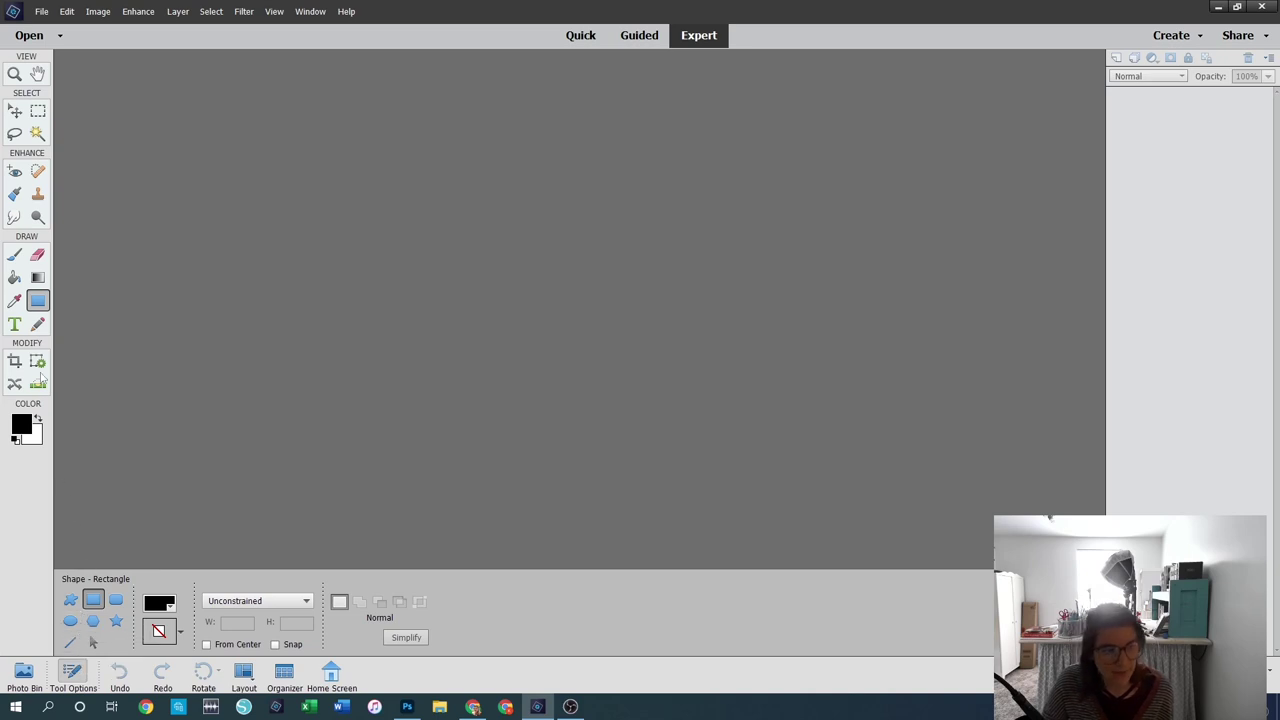
click(15, 325)
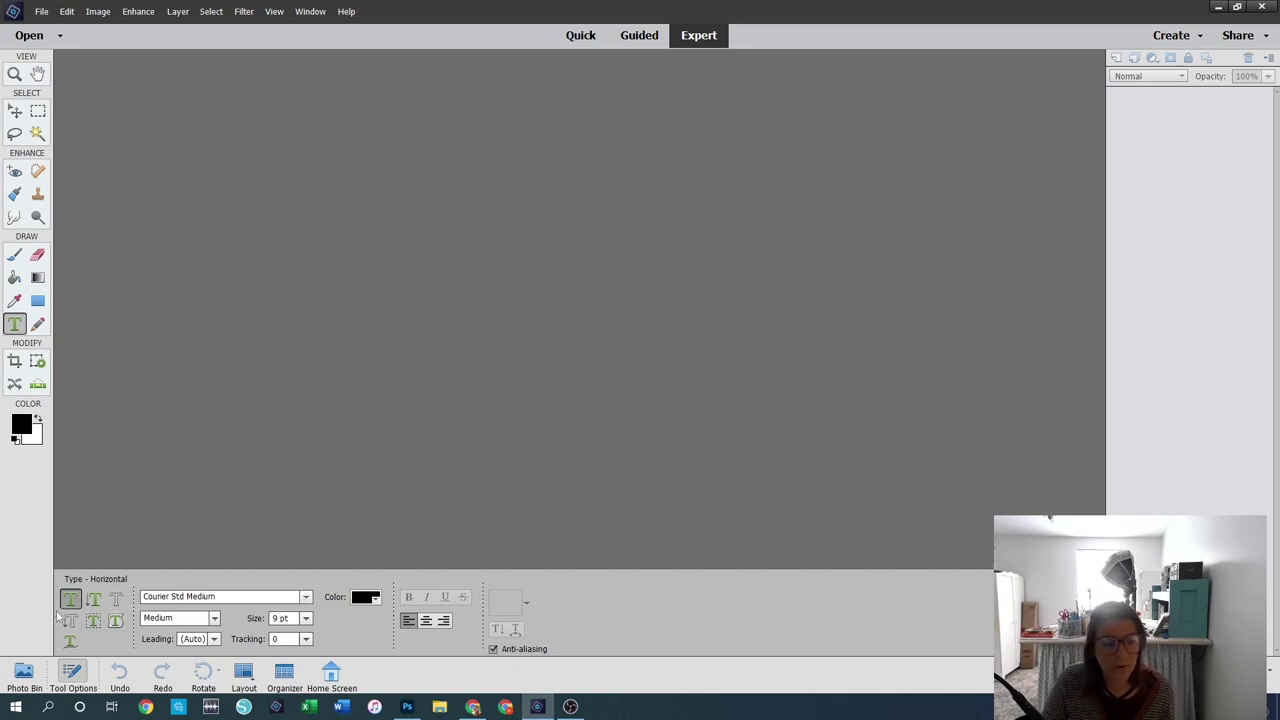
Step: Try the Pencil tool, then switch to the Crop tool with No Restriction proportions
click(37, 325)
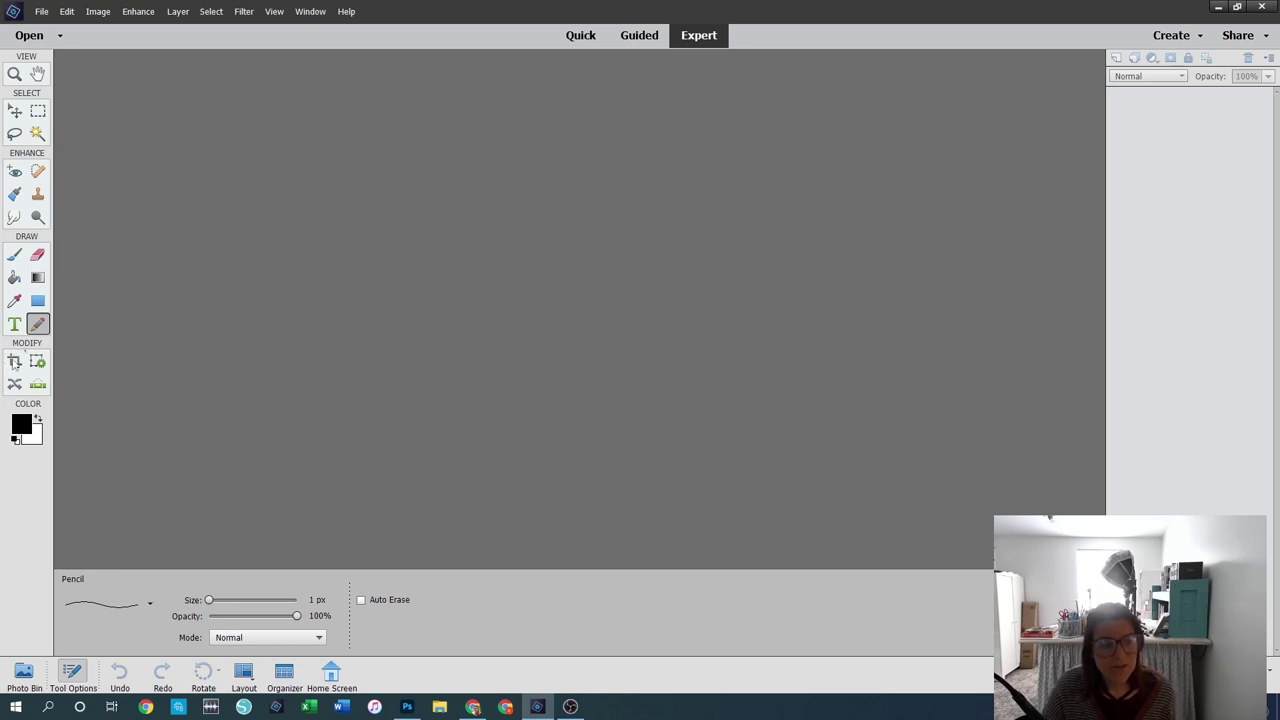
click(15, 362)
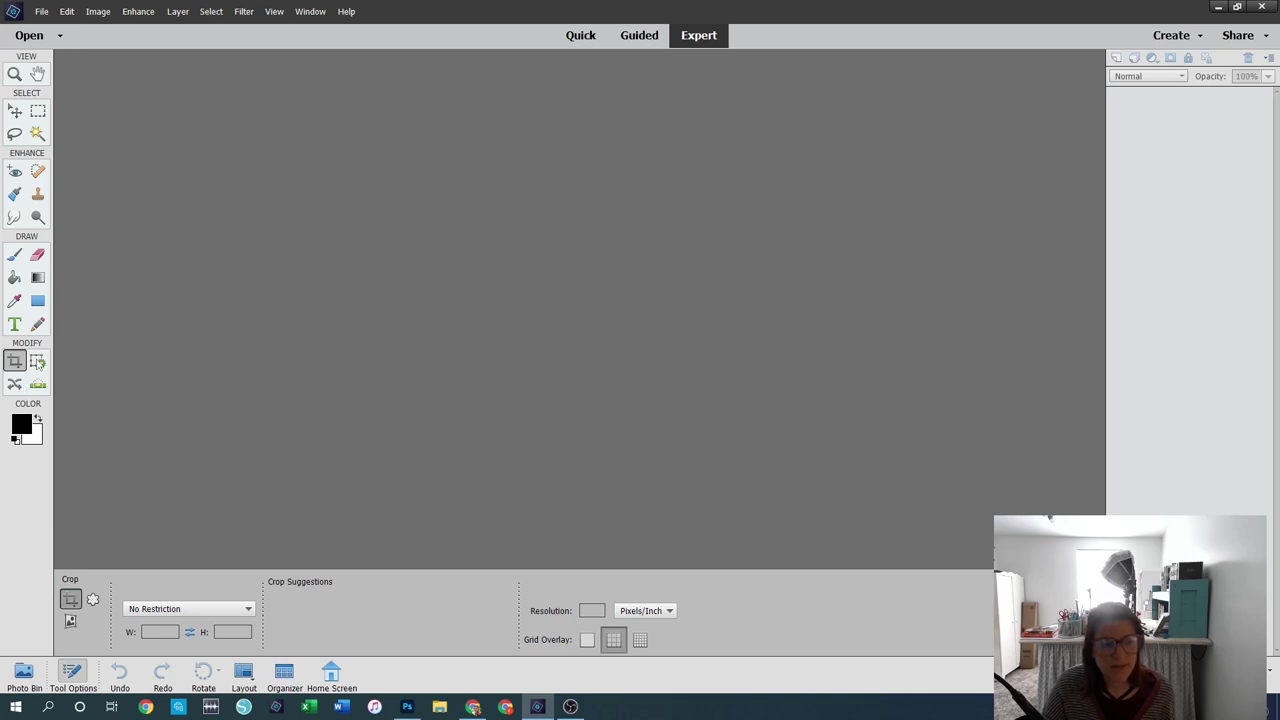
click(38, 362)
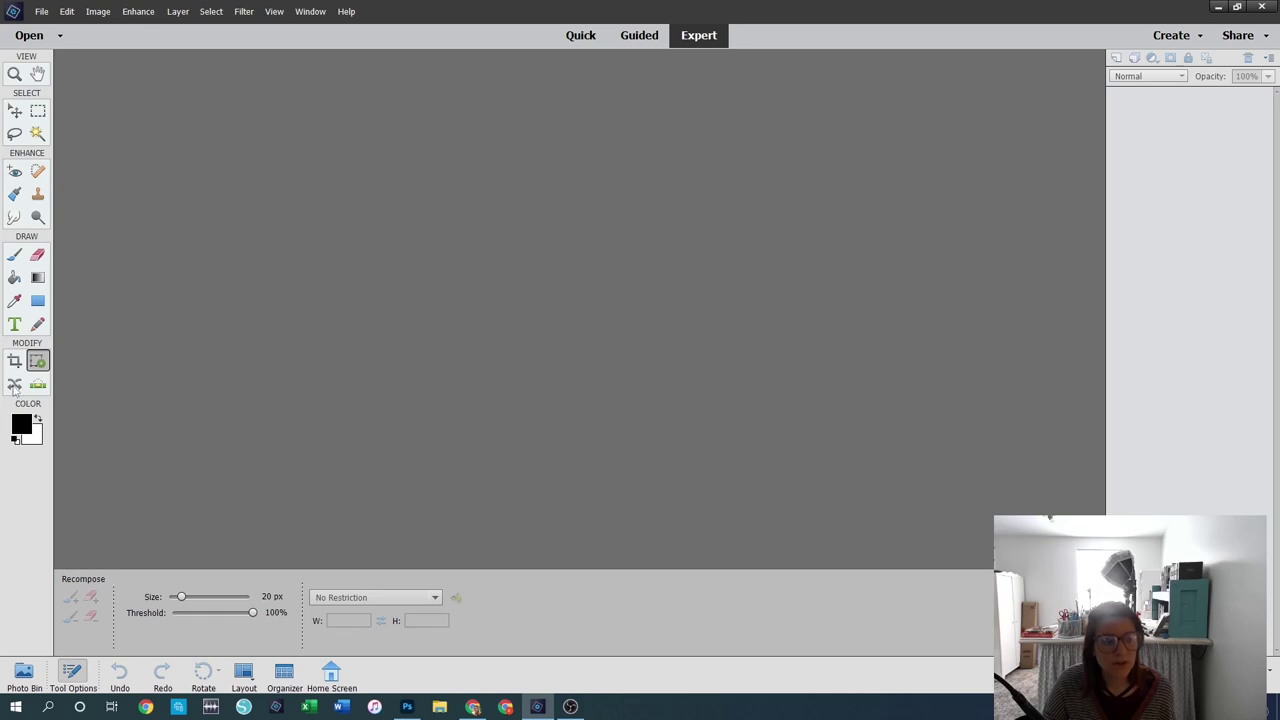
click(15, 389)
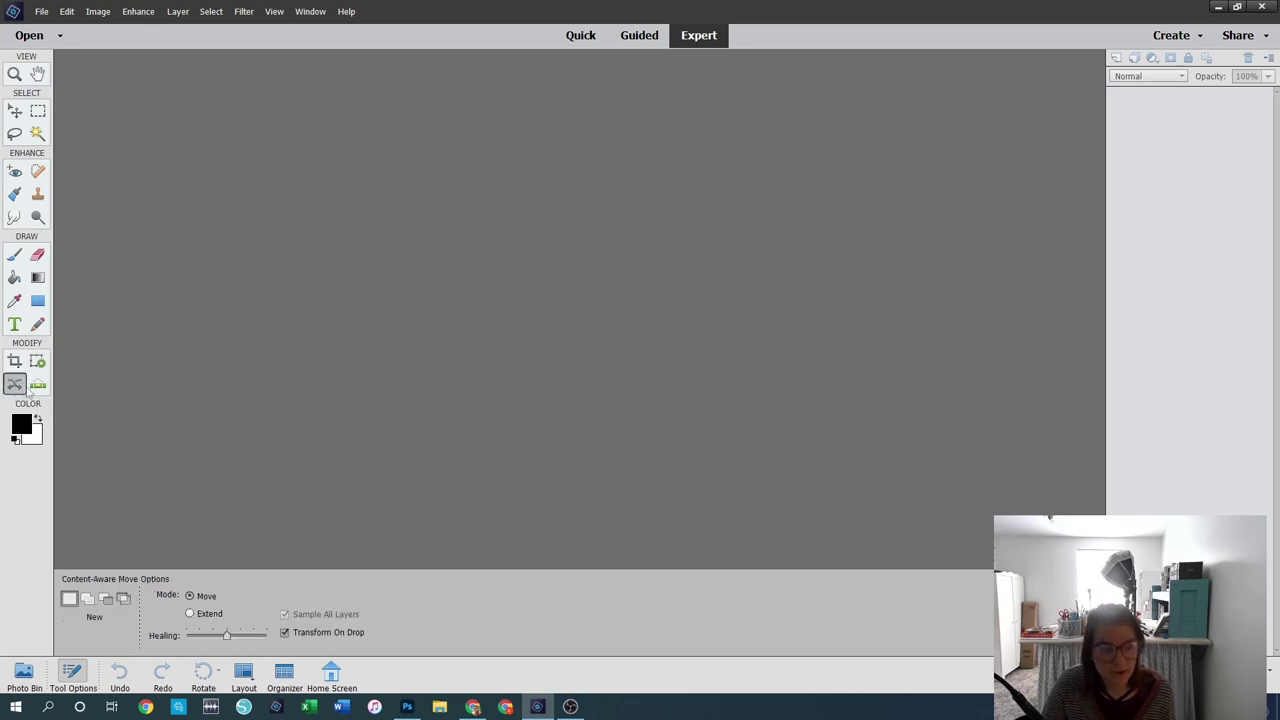
click(38, 388)
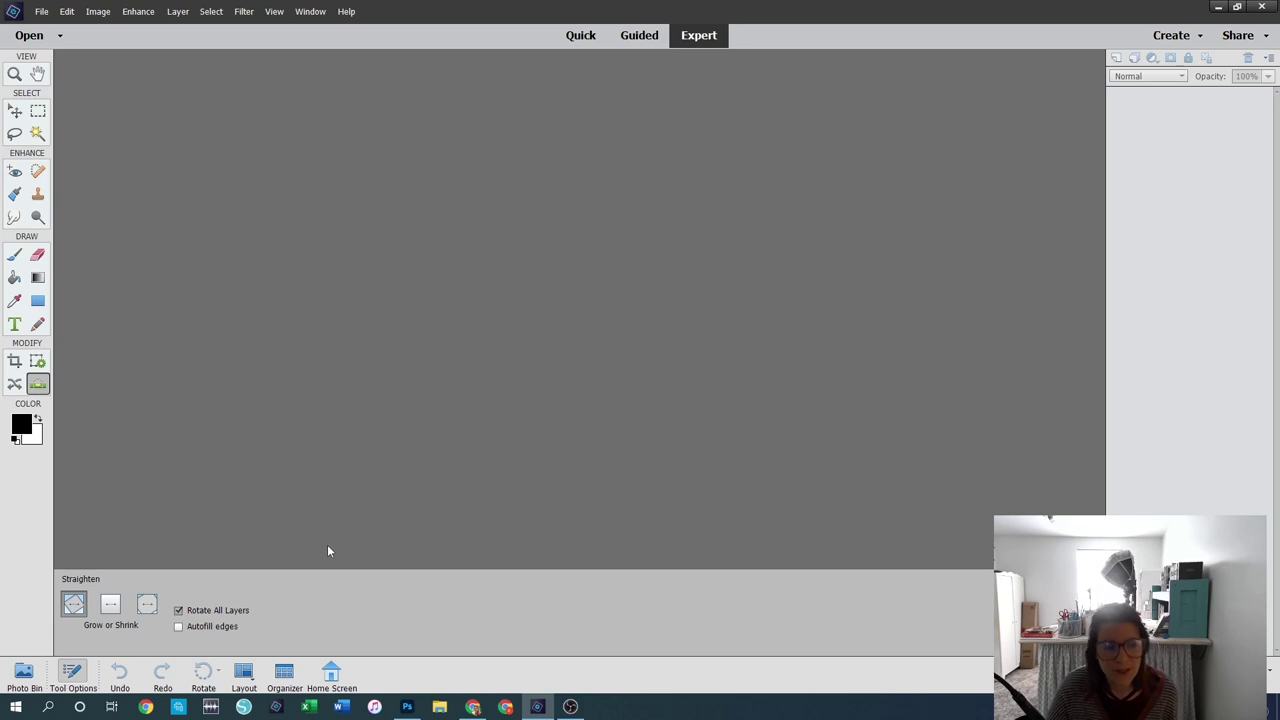
click(16, 366)
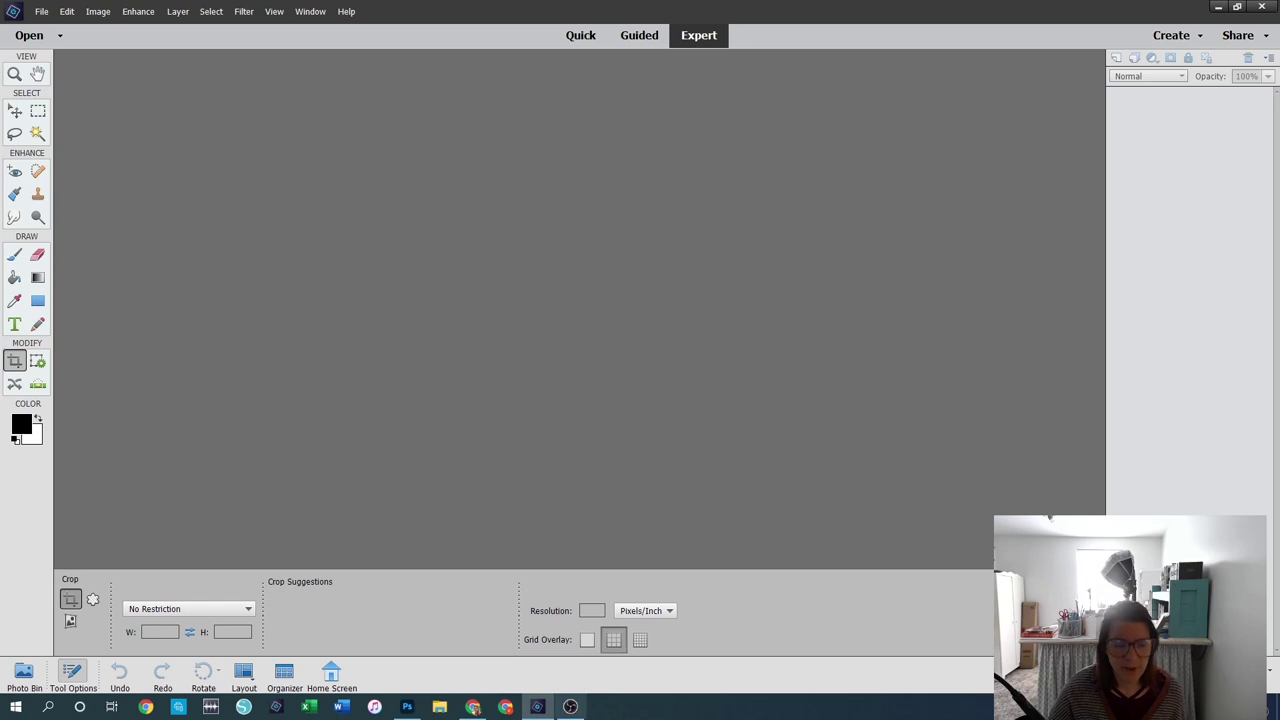
mouse_move(542, 710)
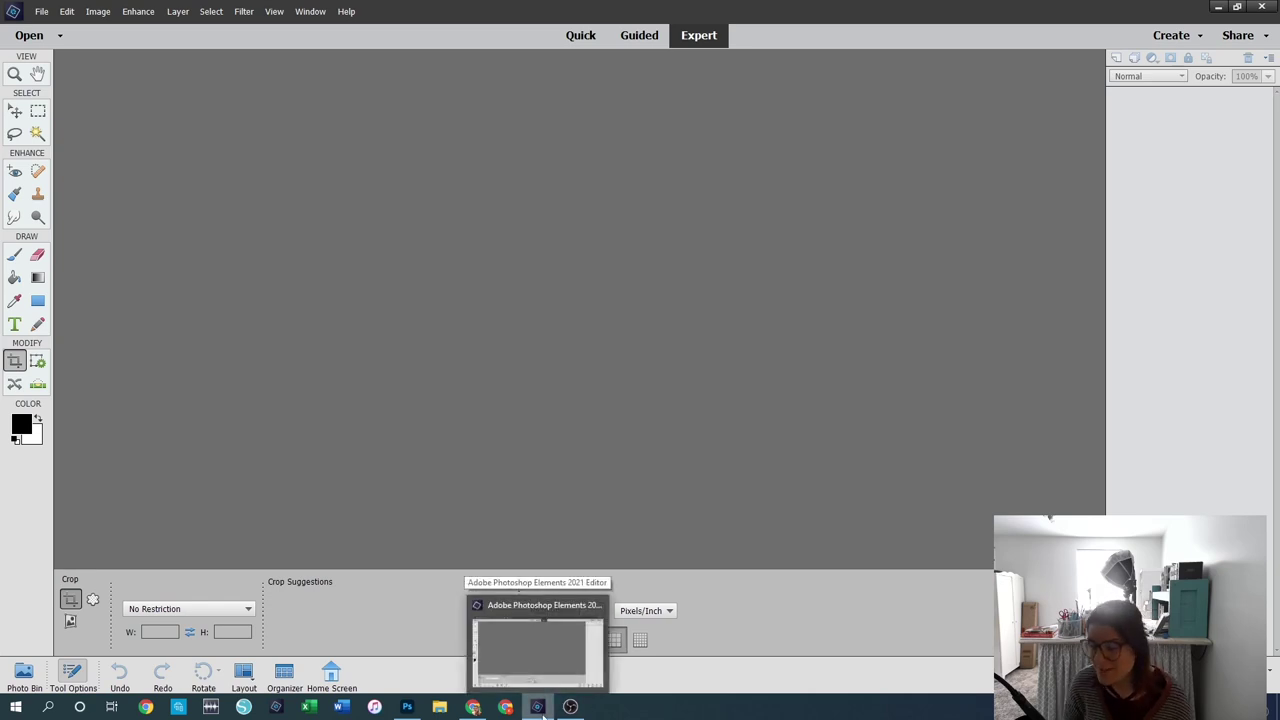